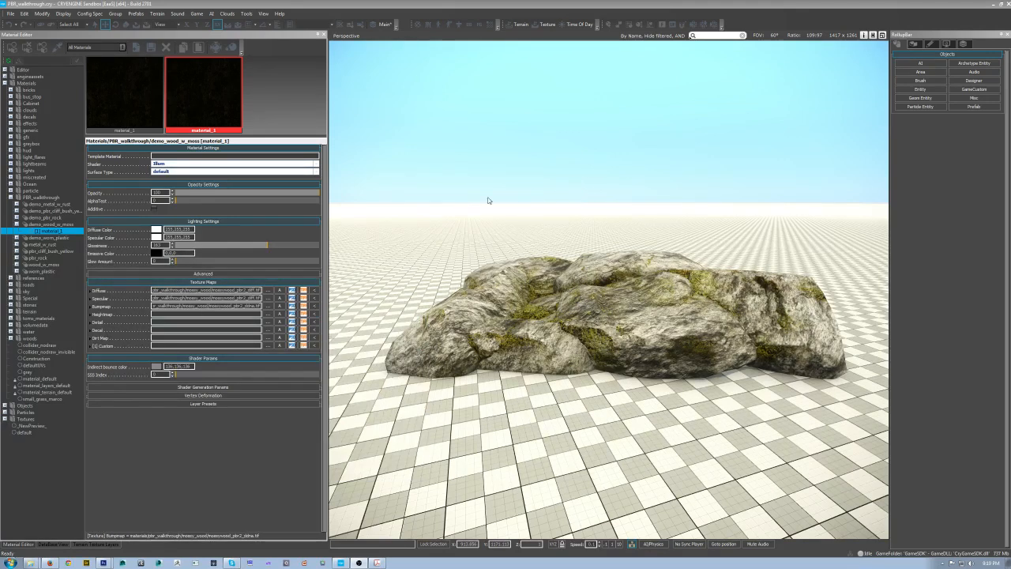
# Step: Expand the PBR_walkthrough material folders and inspect the pbr_rock material's Rock_Texture submaterial settings
pyautogui.click(17, 224)
pyautogui.click(17, 224)
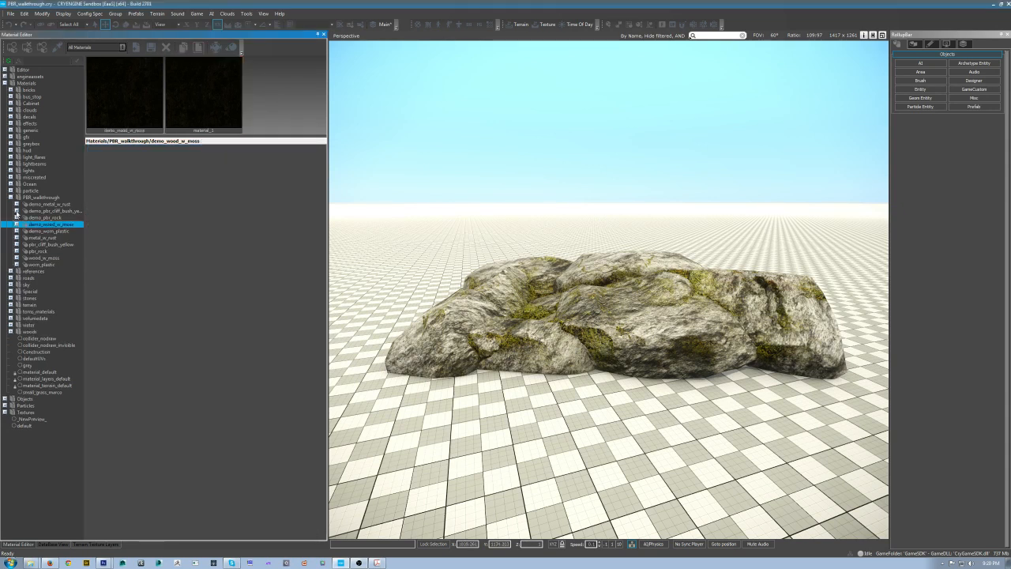
pyautogui.click(17, 217)
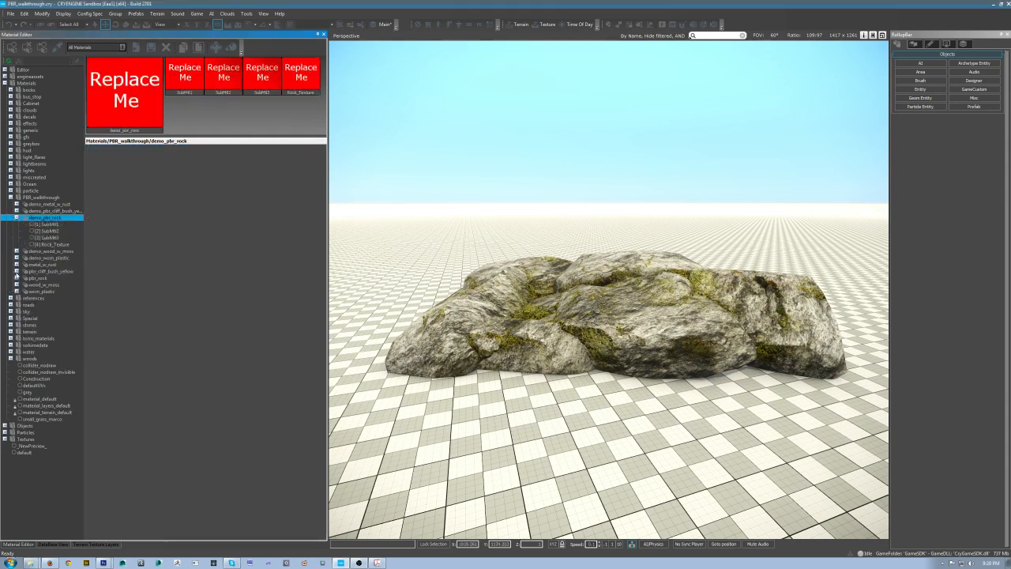
pyautogui.click(17, 271)
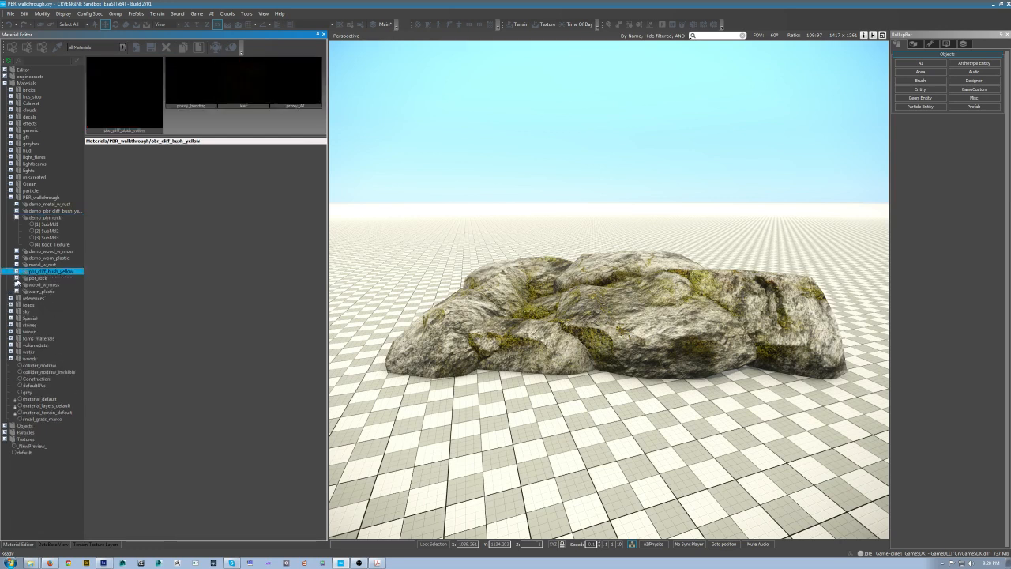
pyautogui.click(16, 279)
pyautogui.click(52, 305)
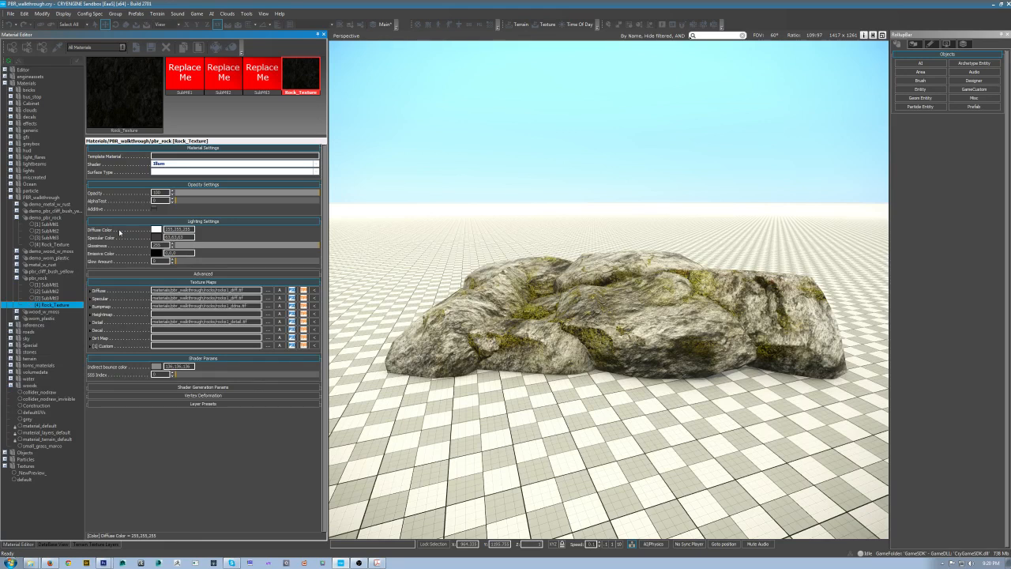
pyautogui.moveTo(106, 323)
# Step: Switch to Photoshop and toggle the moss and stone layers' visibility to compare the two textures
pyautogui.click(102, 562)
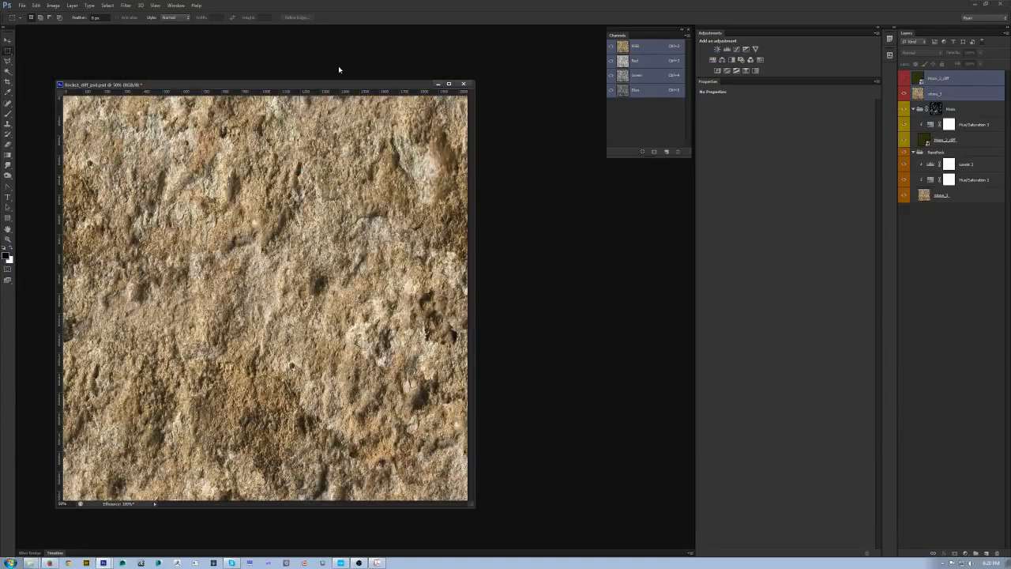
pyautogui.moveTo(338, 83); pyautogui.dragTo(341, 71)
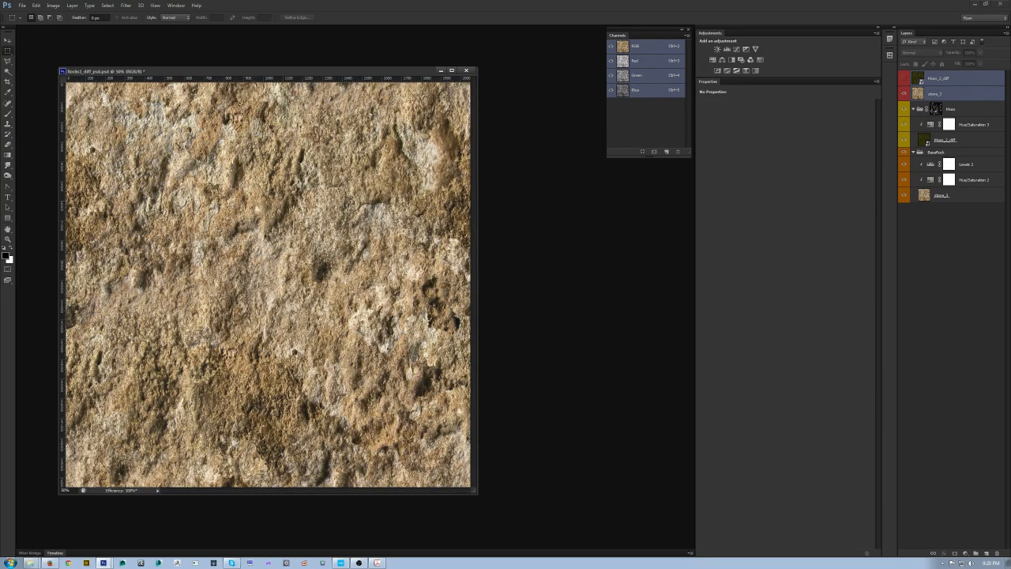
pyautogui.click(903, 79)
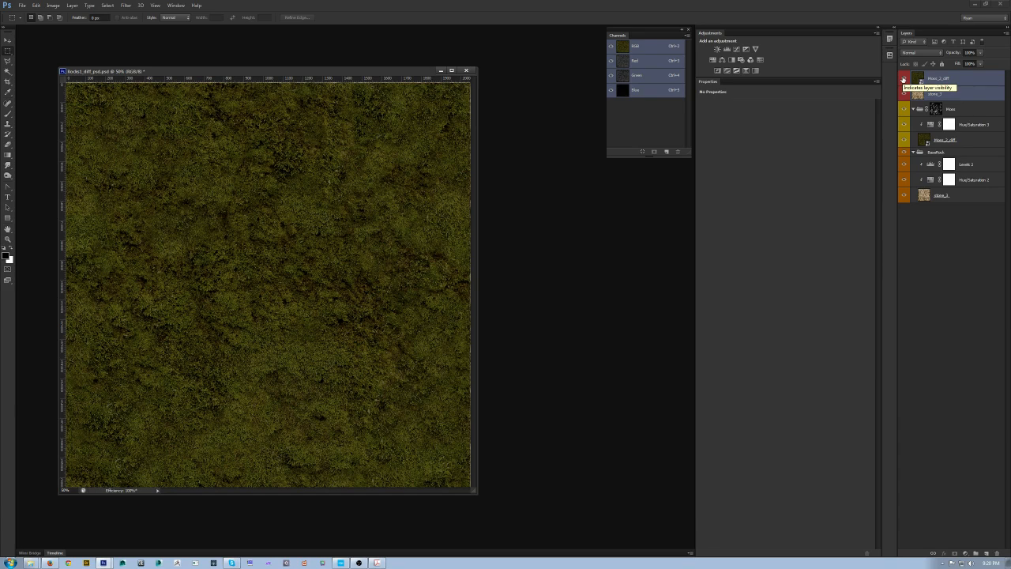
pyautogui.click(903, 79)
pyautogui.click(903, 94)
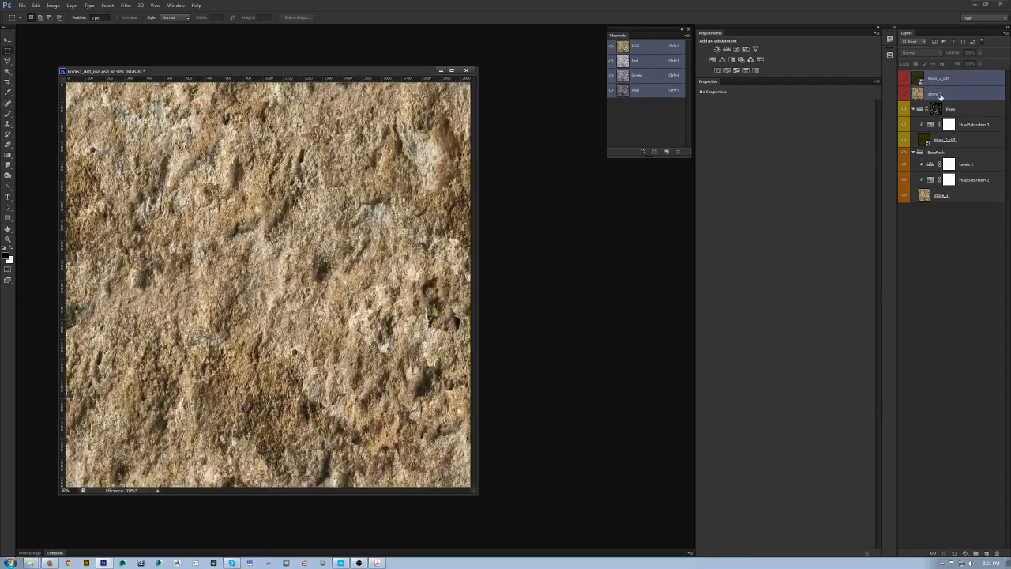
# Step: Collapse the Moss and BaseRock groups and clear their colour labels
pyautogui.click(913, 110)
pyautogui.click(914, 122)
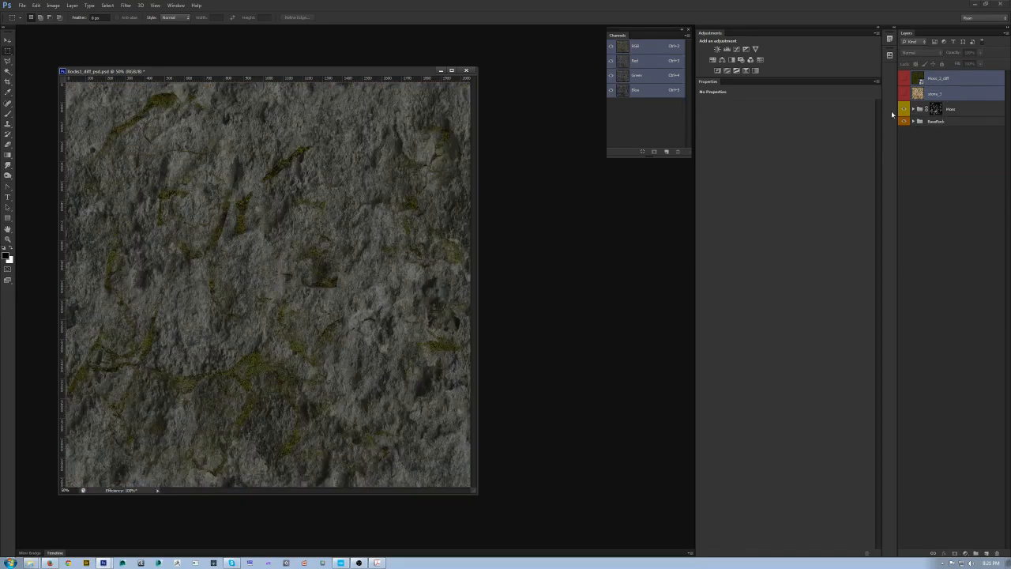
pyautogui.click(977, 113)
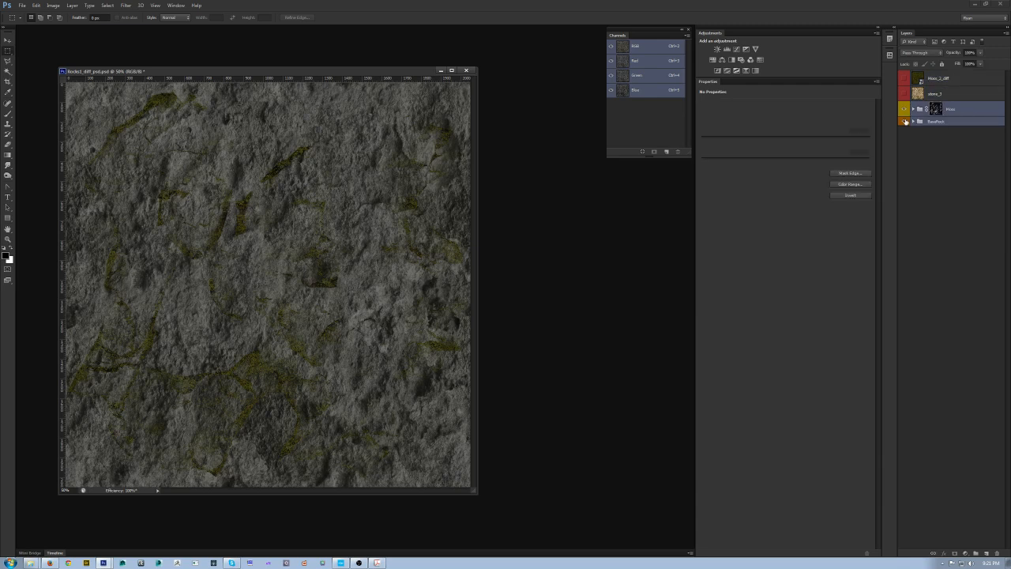
pyautogui.rightClick(904, 122)
pyautogui.click(918, 146)
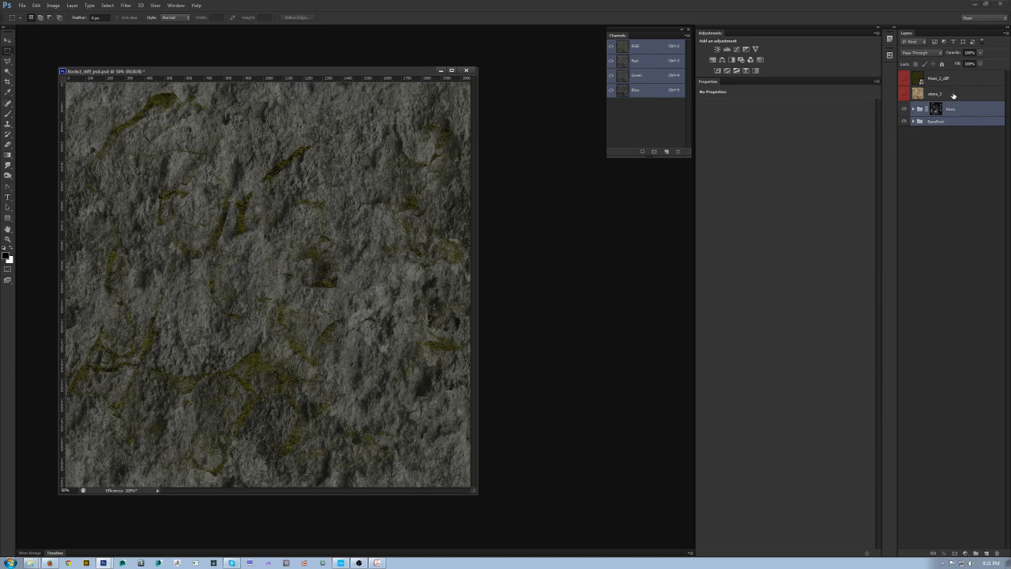
# Step: Put the stone_1 layer and the Moss_2_diff layer each into its own new group
pyautogui.click(952, 95)
pyautogui.hotkey('ctrl', 'g')
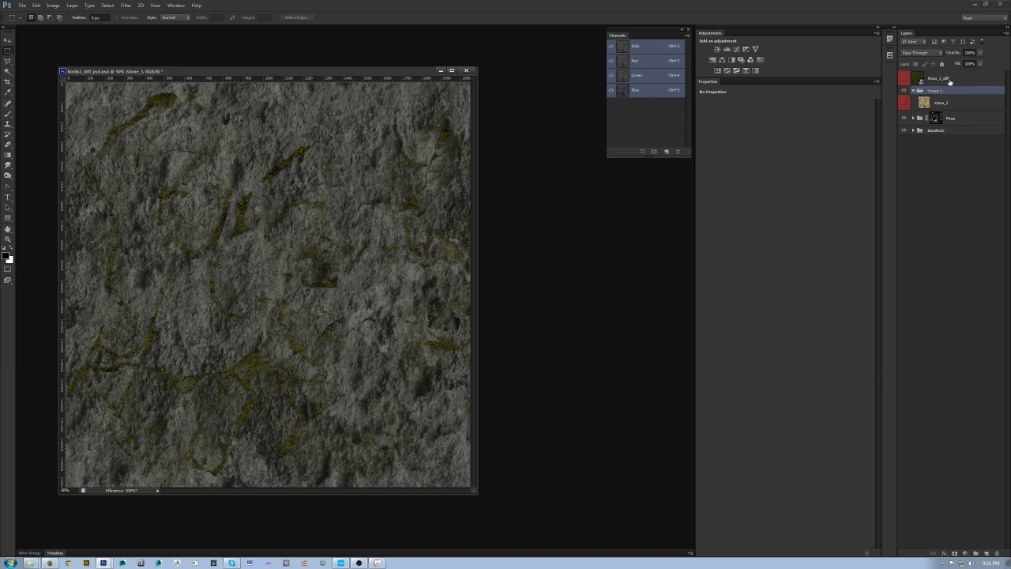
pyautogui.keyDown('shift'); pyautogui.click(946, 81); pyautogui.keyUp('shift')
pyautogui.hotkey('ctrl', 'g')
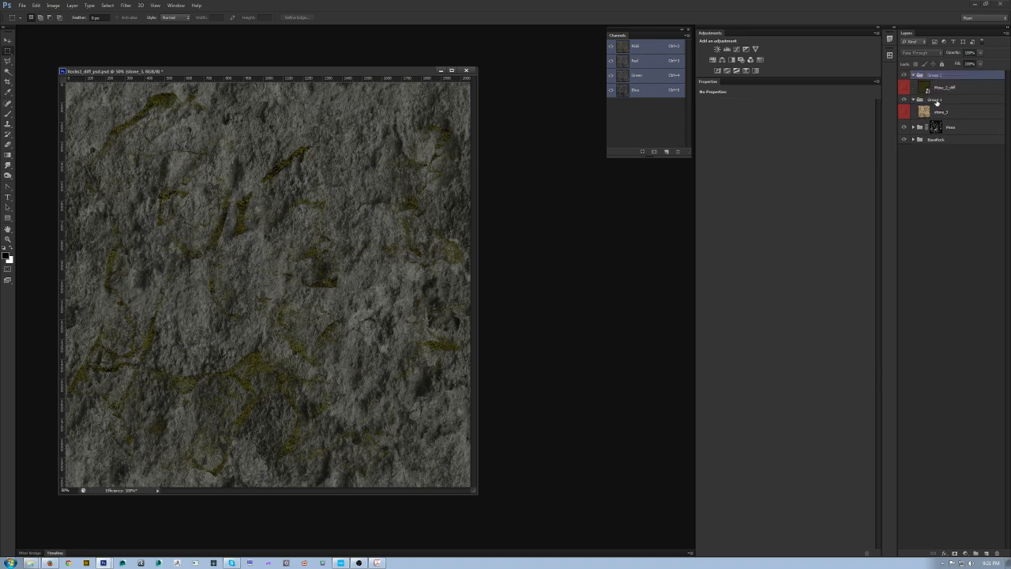
# Step: Rename the stone layer's group to Stone and the moss layer's group to Moss
pyautogui.doubleClick(935, 101)
pyautogui.write('Stone')
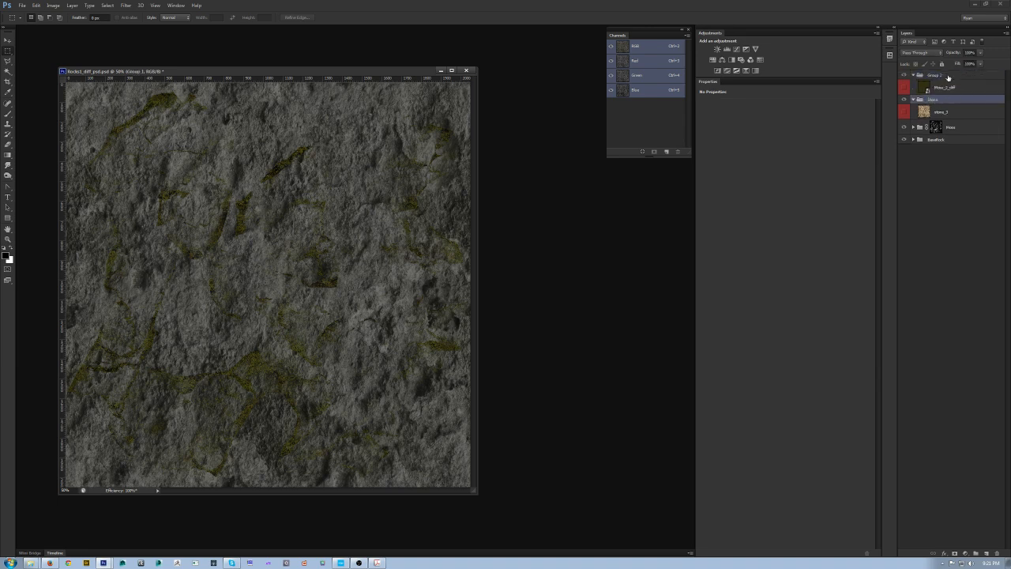
pyautogui.press('Return')
pyautogui.doubleClick(934, 74)
pyautogui.write('Moss')
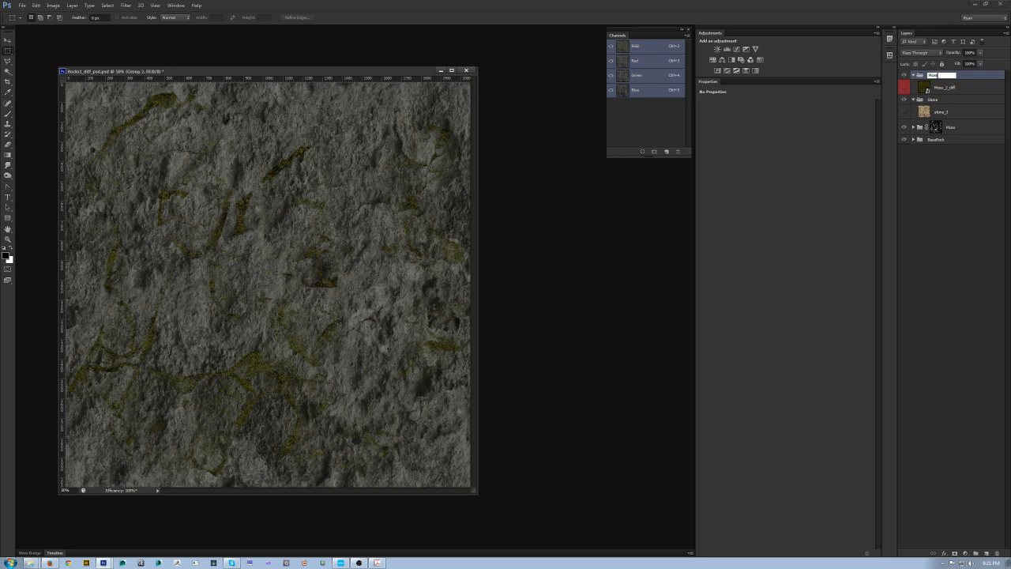
pyautogui.press('Return')
# Step: Group the Moss and Stone groups together into a parent group named Diffuse
pyautogui.keyDown('shift'); pyautogui.click(941, 100); pyautogui.keyUp('shift')
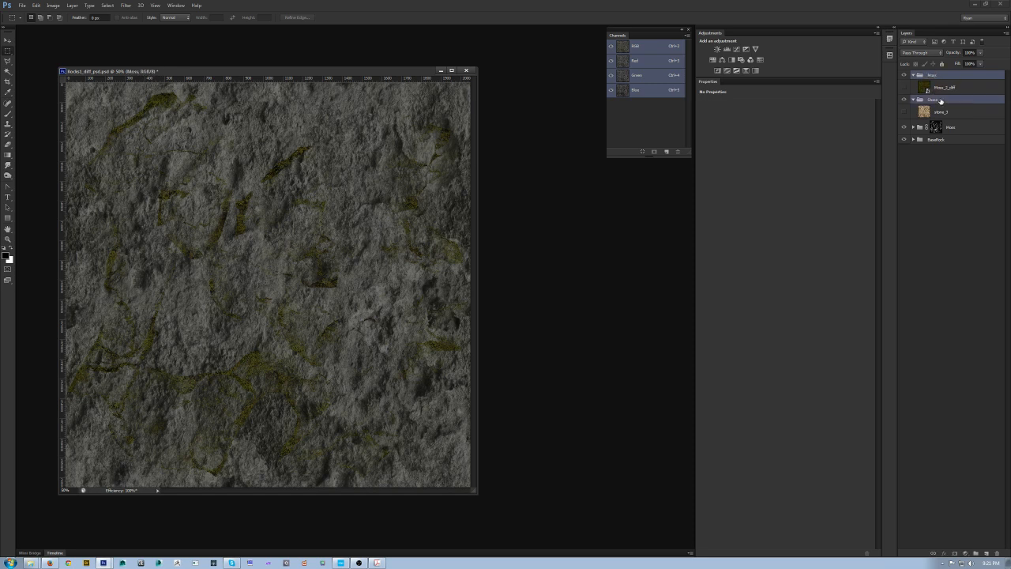
pyautogui.hotkey('ctrl', 'g')
pyautogui.doubleClick(931, 77)
pyautogui.write('D')
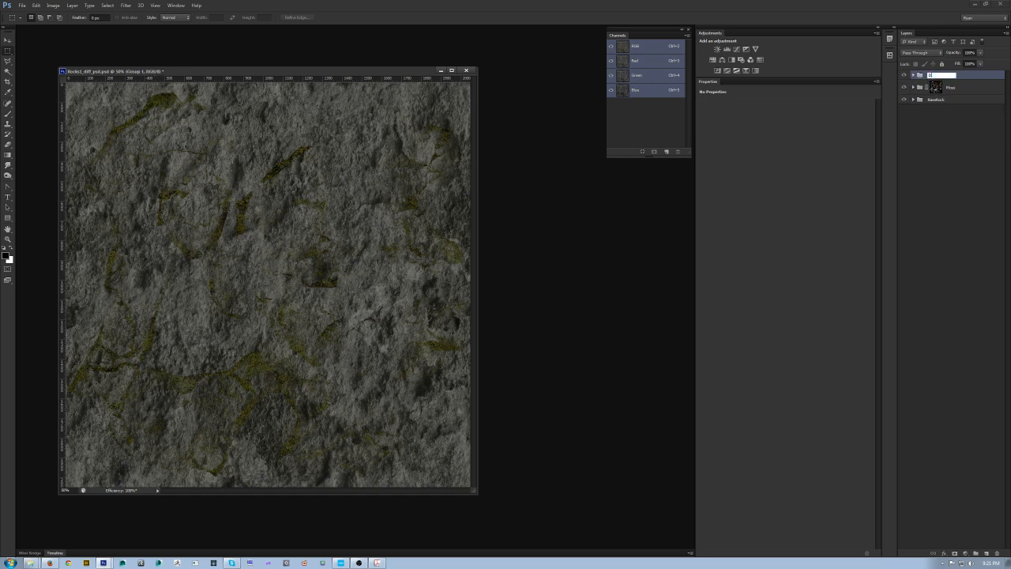
pyautogui.write('iffuse')
pyautogui.press('Return')
# Step: Expand the Diffuse group and give it an orange colour label
pyautogui.click(913, 75)
pyautogui.rightClick(906, 81)
pyautogui.click(924, 130)
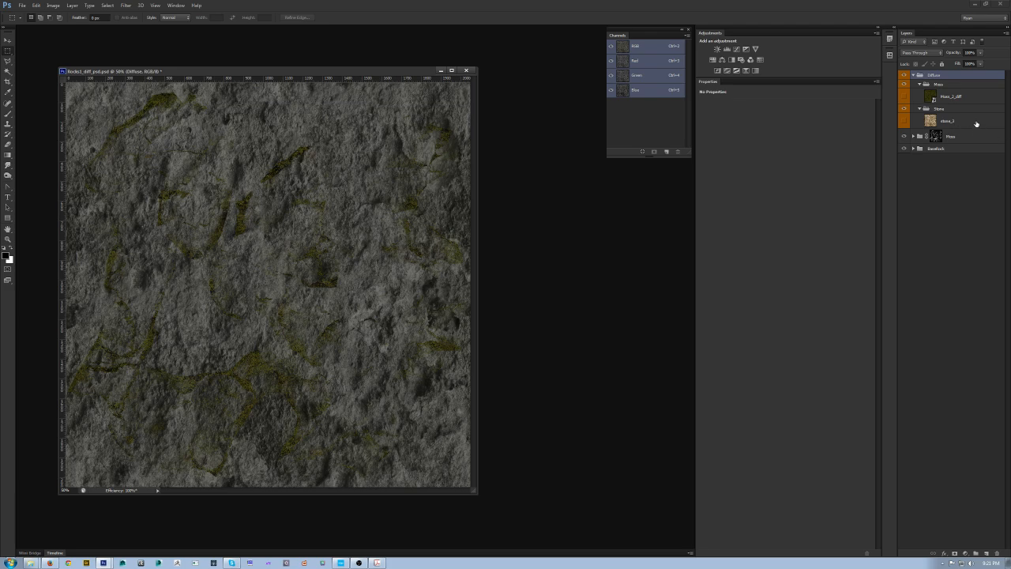
# Step: Select the stone_1 layer and display it on its own in the document
pyautogui.click(972, 122)
pyautogui.keyDown('alt'); pyautogui.click(904, 121); pyautogui.keyUp('alt')
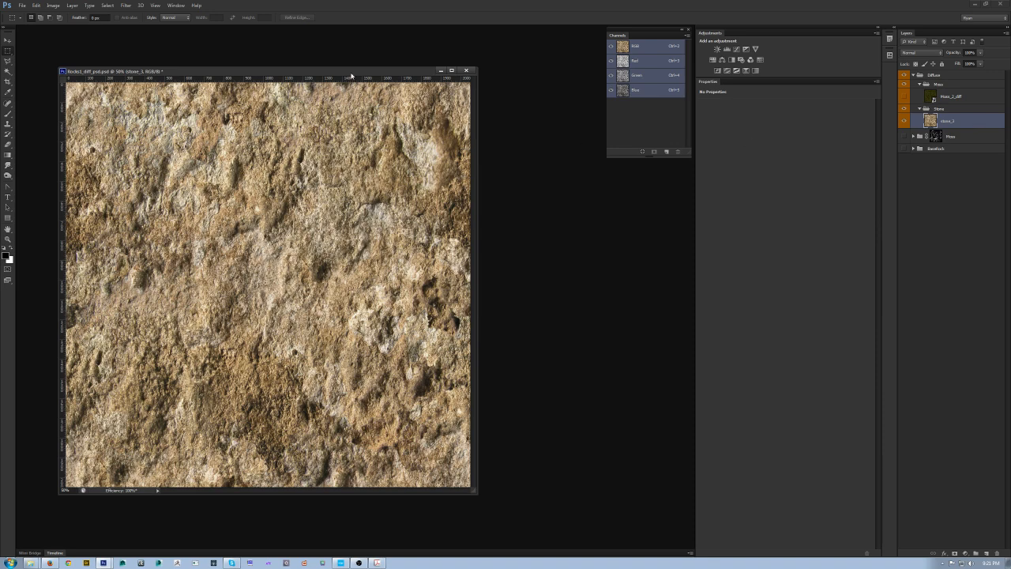
pyautogui.moveTo(361, 69); pyautogui.dragTo(394, 55)
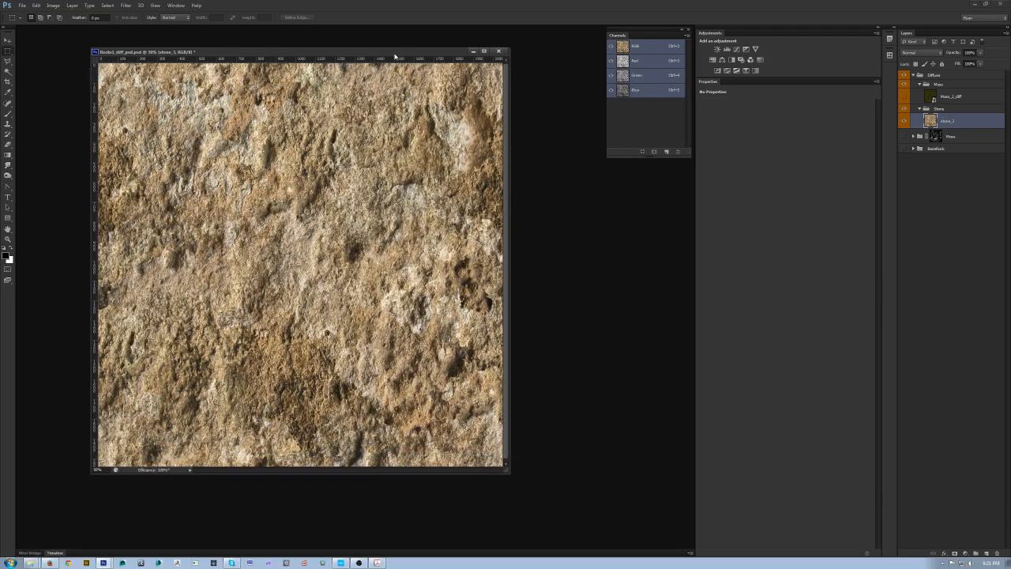
# Step: Open the PBR workflow PDF and study the albedo and specular colour cheat sheet values
pyautogui.click(342, 562)
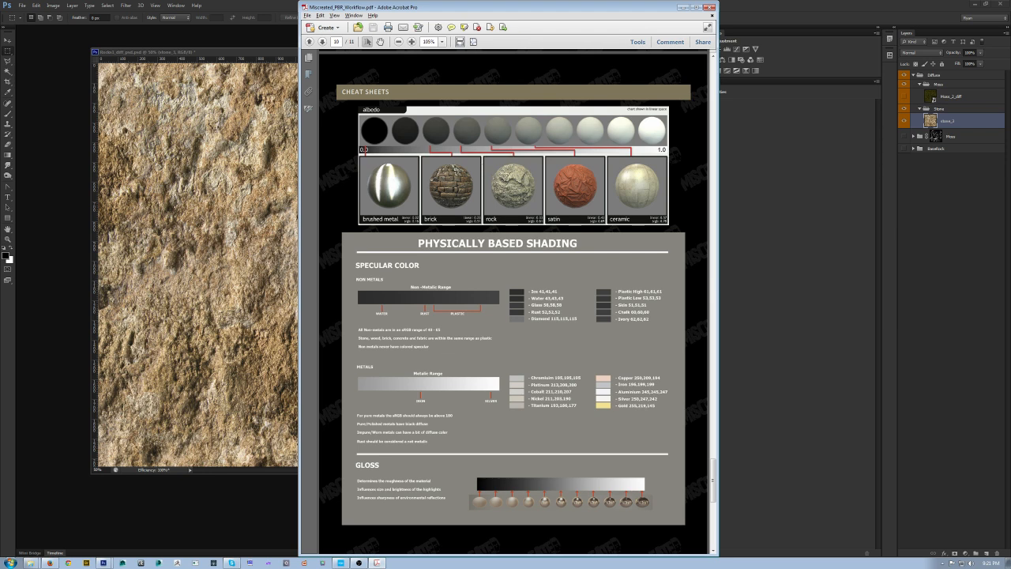
pyautogui.keyDown('ctrl'); pyautogui.scroll(1, 535, 223); pyautogui.keyUp('ctrl')
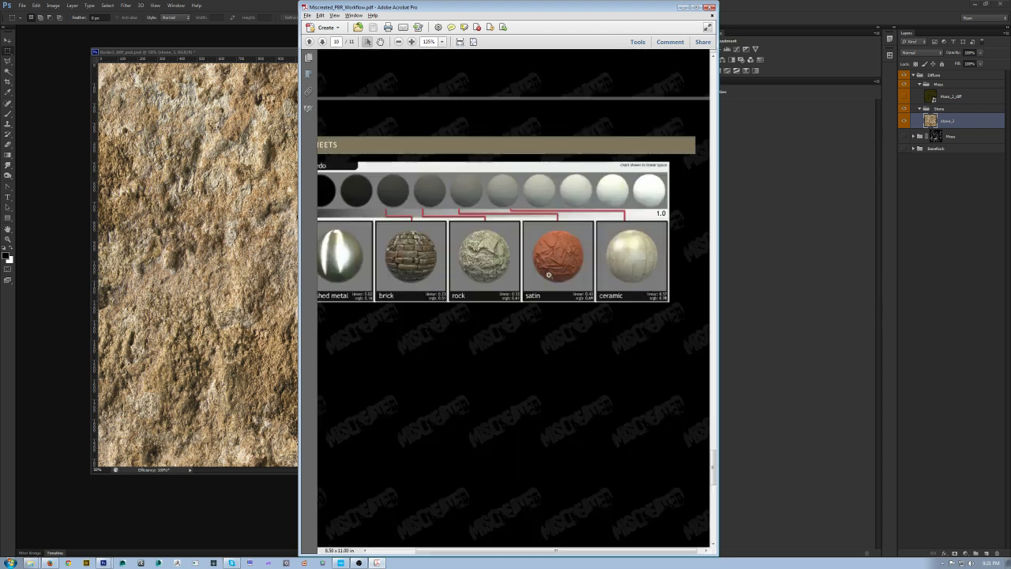
pyautogui.keyDown('ctrl'); pyautogui.scroll(1, 514, 311); pyautogui.keyUp('ctrl')
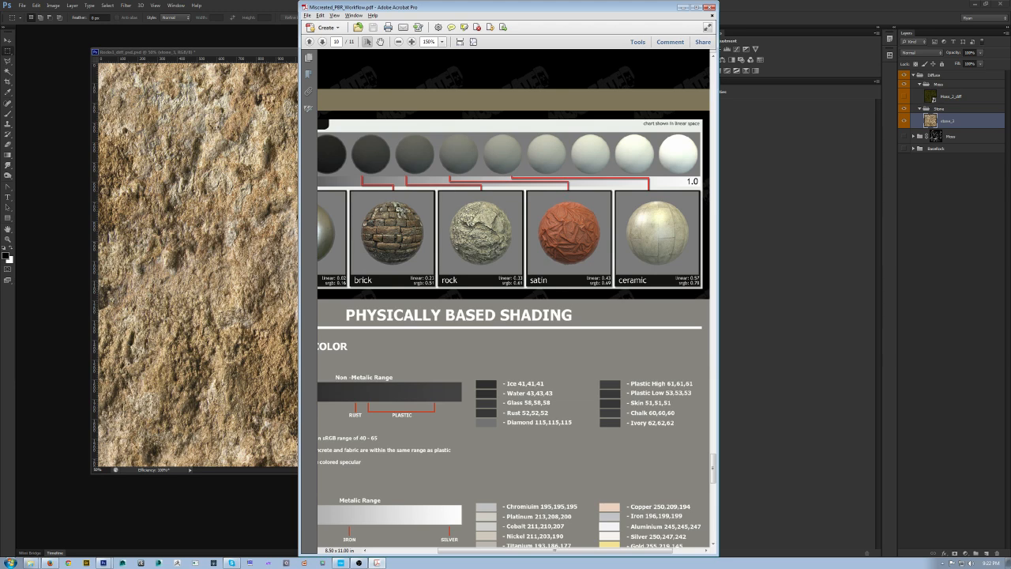
pyautogui.click(680, 7)
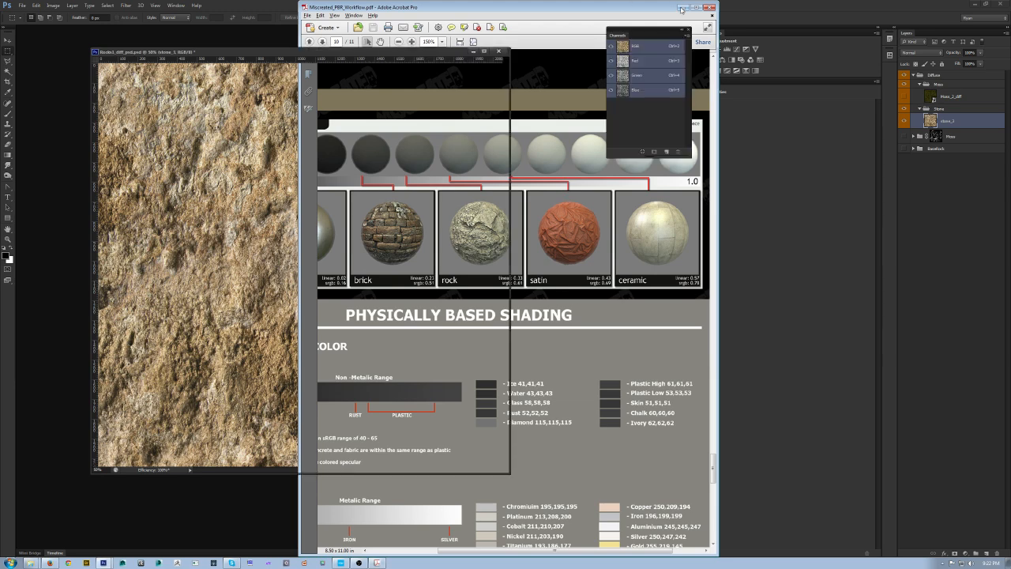
pyautogui.moveTo(326, 53); pyautogui.dragTo(309, 53)
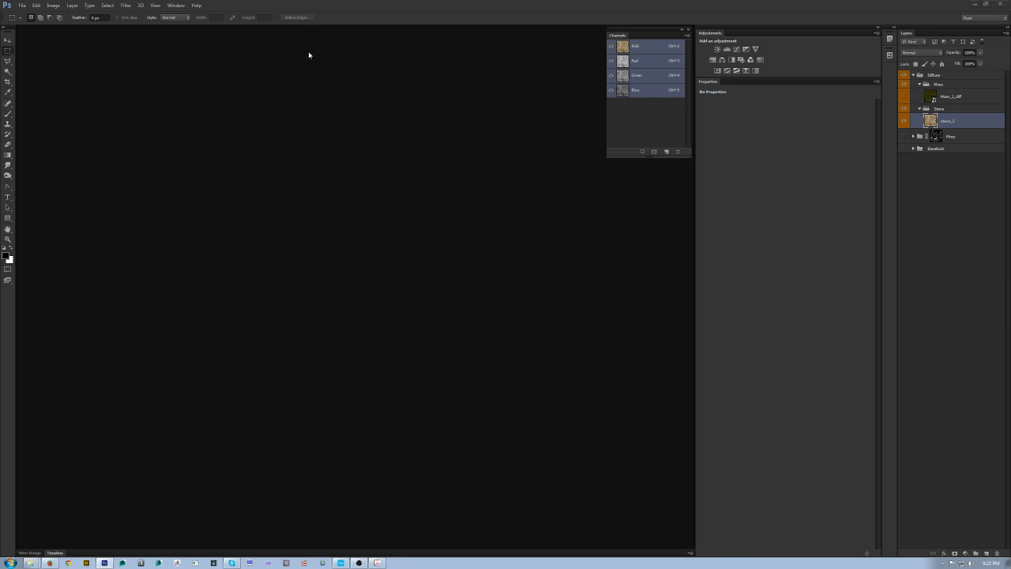
pyautogui.moveTo(494, 474); pyautogui.dragTo(520, 491)
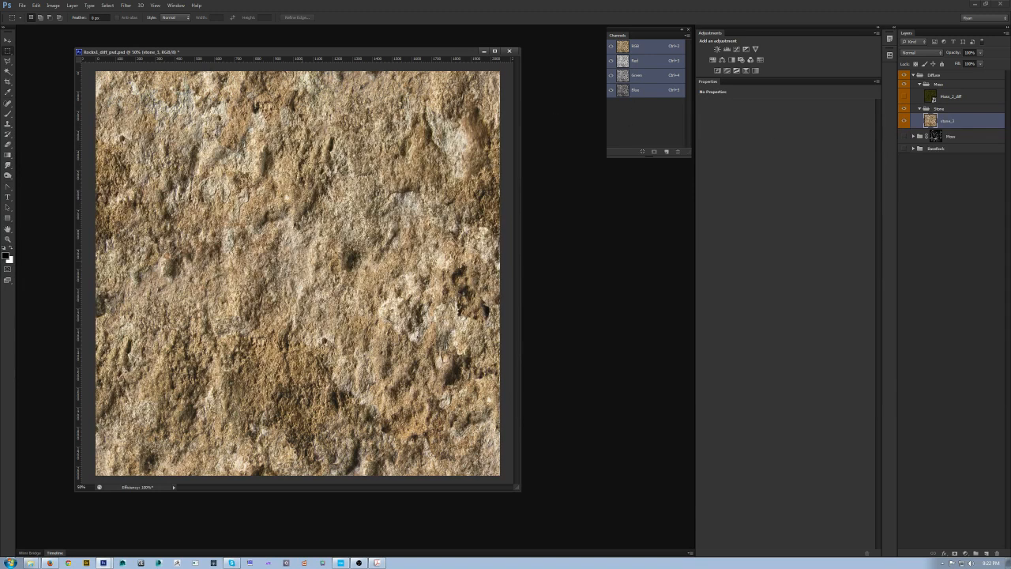
# Step: Add a new layer inside the Stone group and draw a square selection in the texture's upper-left area
pyautogui.hotkey('ctrl', 'shift', 'n')
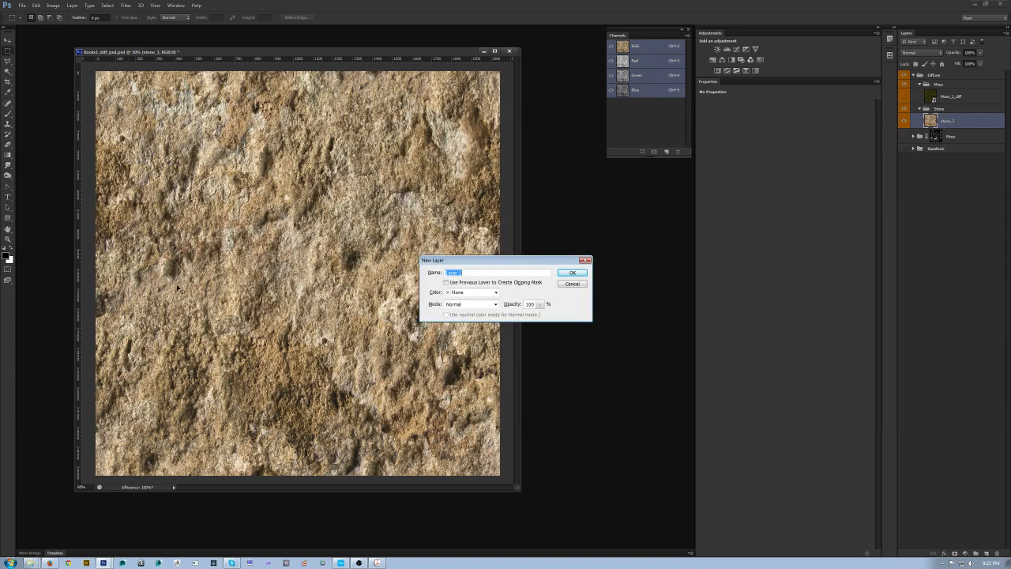
pyautogui.press('Return')
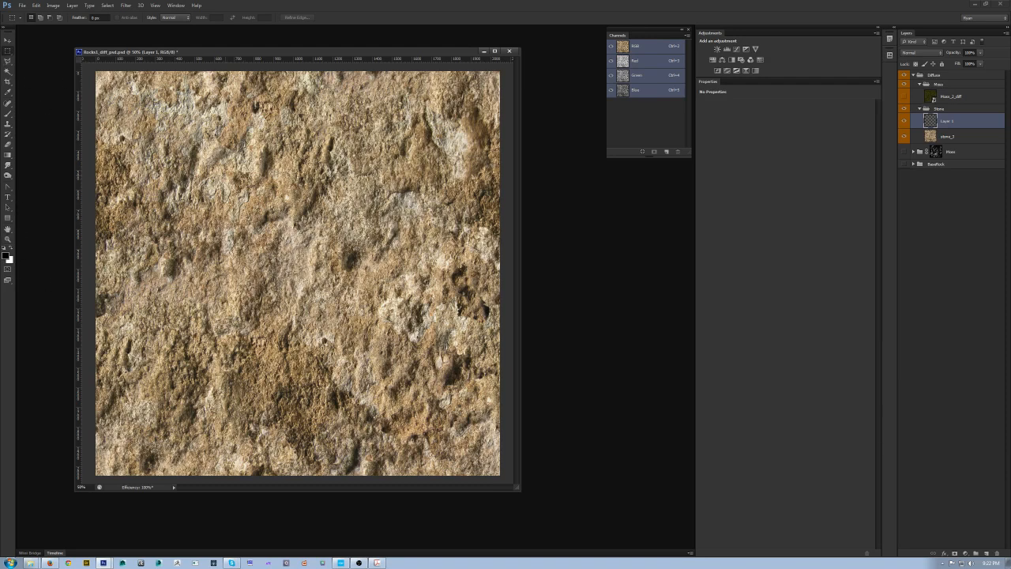
pyautogui.moveTo(156, 136); pyautogui.dragTo(297, 278)
# Step: Set the foreground colour's brightness to 33% and fill the selection with it
pyautogui.click(7, 257)
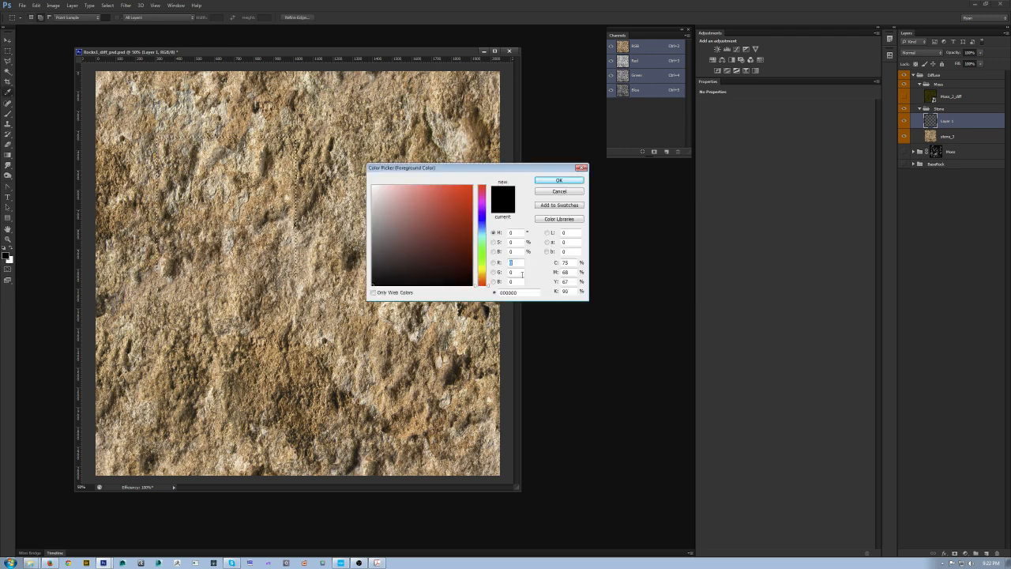
pyautogui.click(513, 251)
pyautogui.write('33')
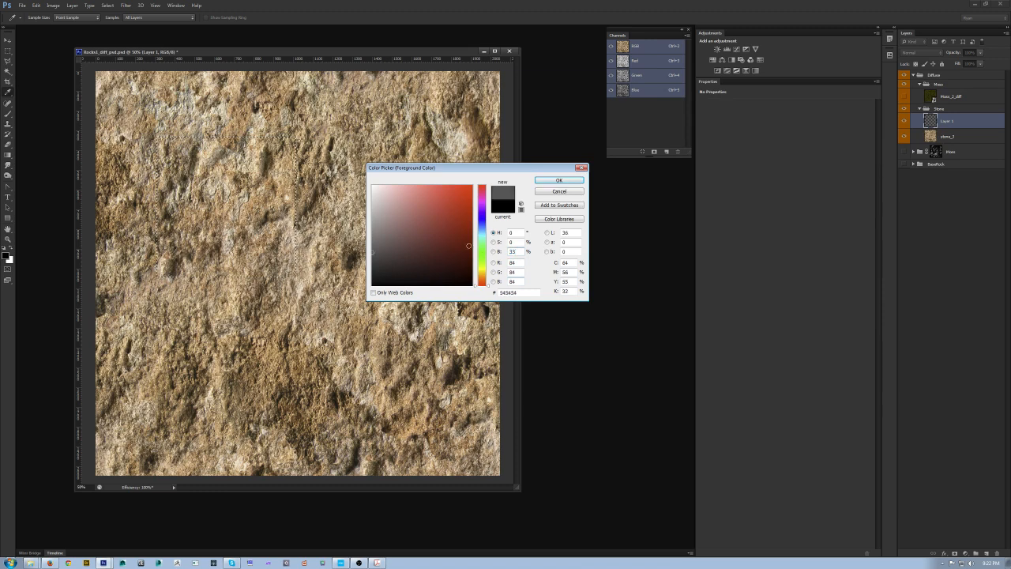
pyautogui.click(558, 181)
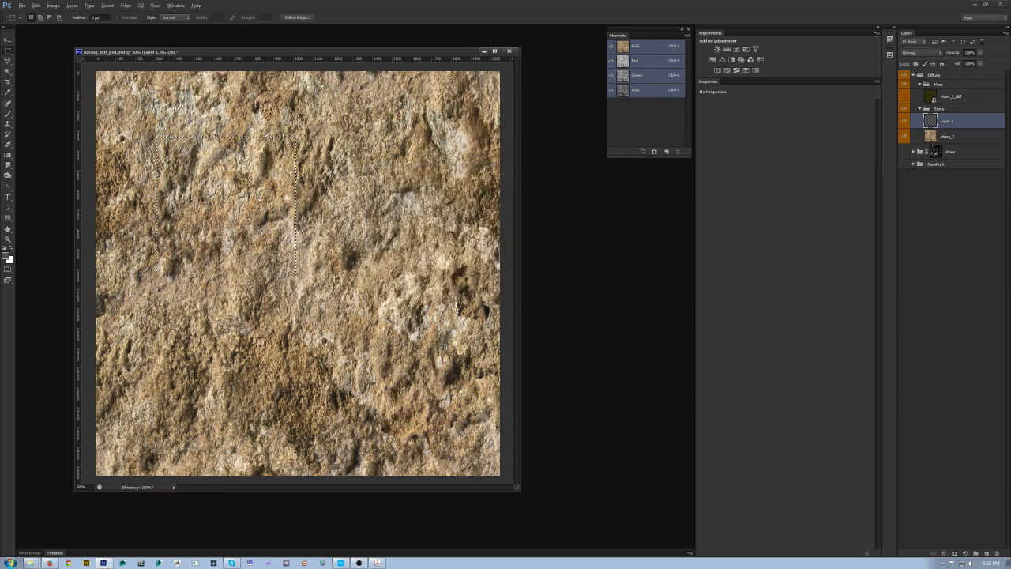
pyautogui.hotkey('alt', 'BackSpace')
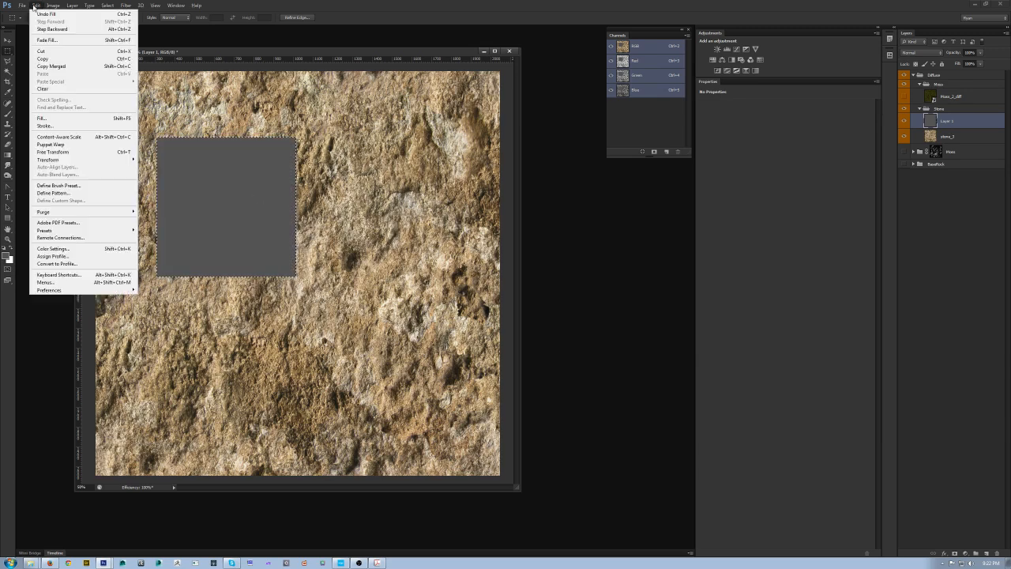
pyautogui.click(43, 118)
pyautogui.click(500, 261)
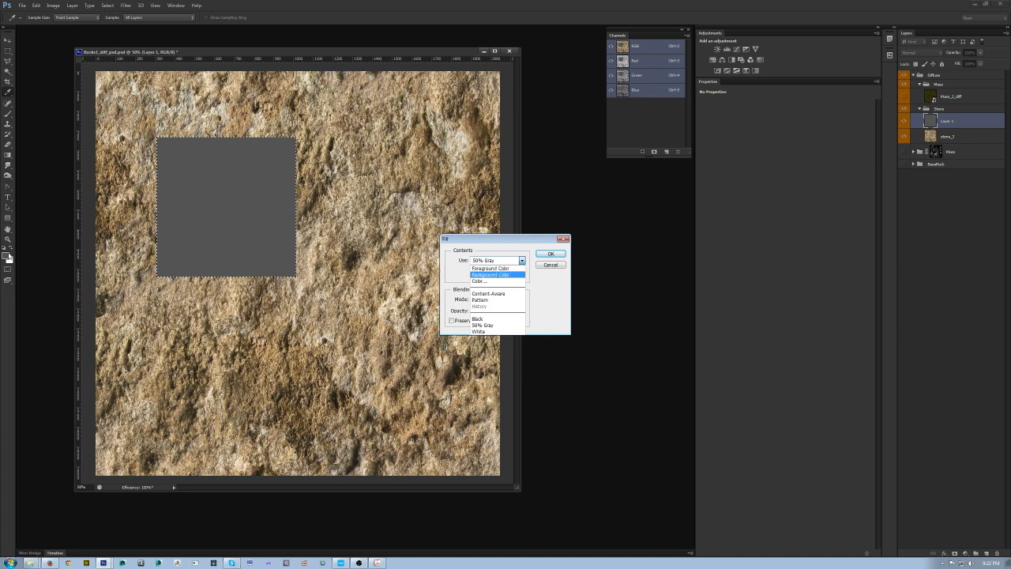
pyautogui.click(554, 266)
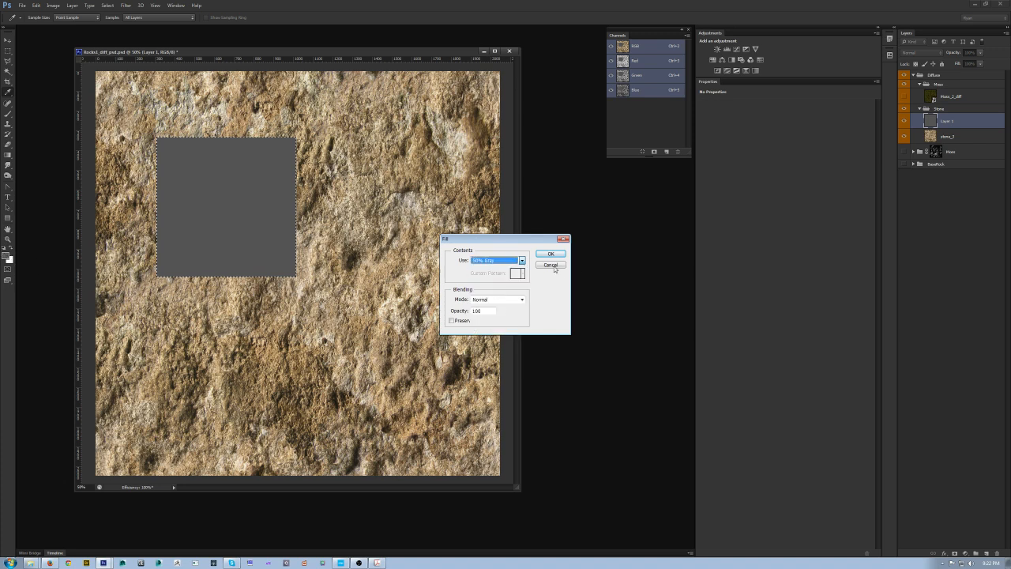
pyautogui.click(557, 265)
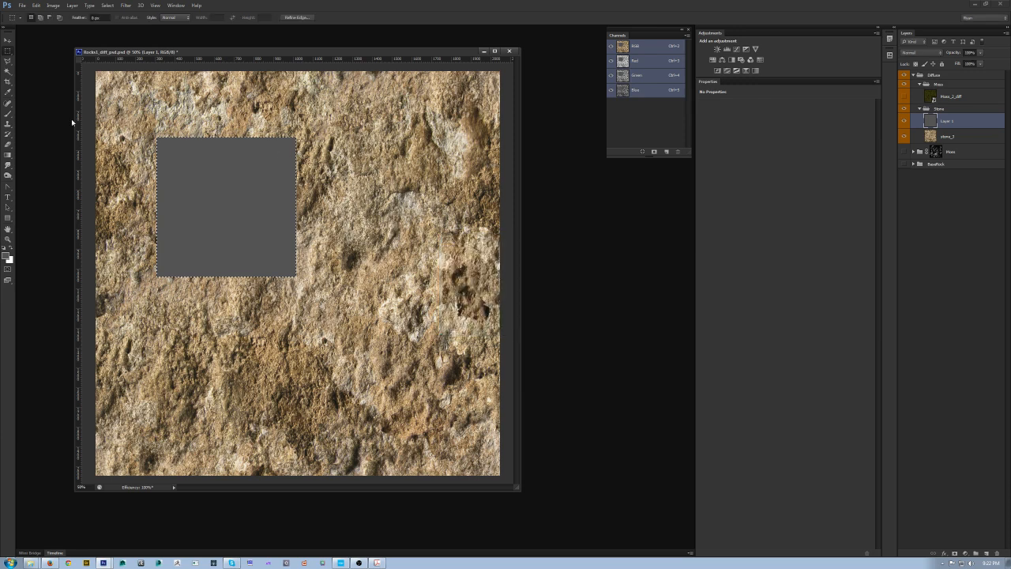
# Step: Deselect, then add Levels and Hue/Saturation adjustment layers above stone_1, desaturating the Hue/Saturation layer fully to -100
pyautogui.hotkey('ctrl', 'd')
pyautogui.click(970, 139)
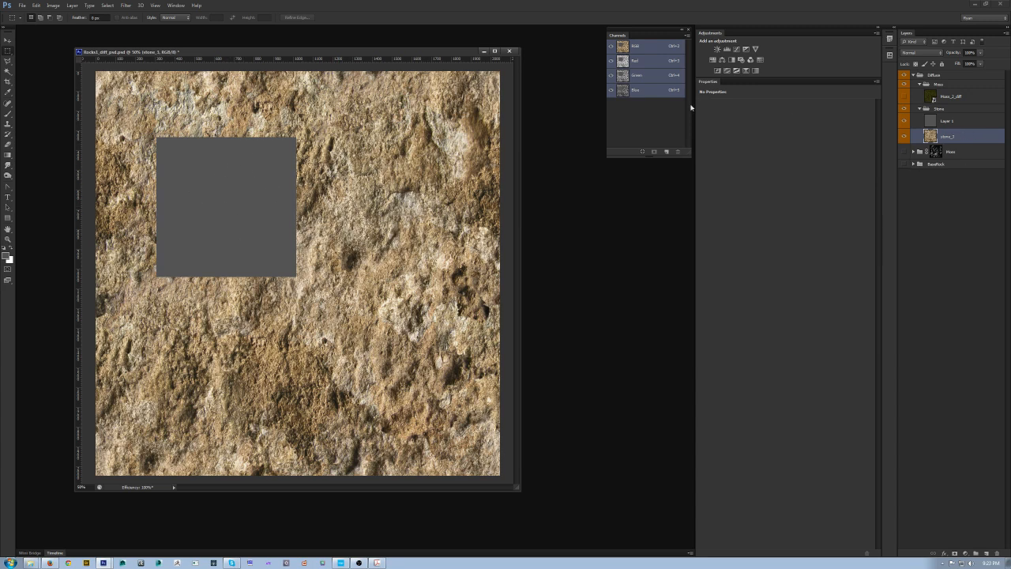
pyautogui.click(727, 49)
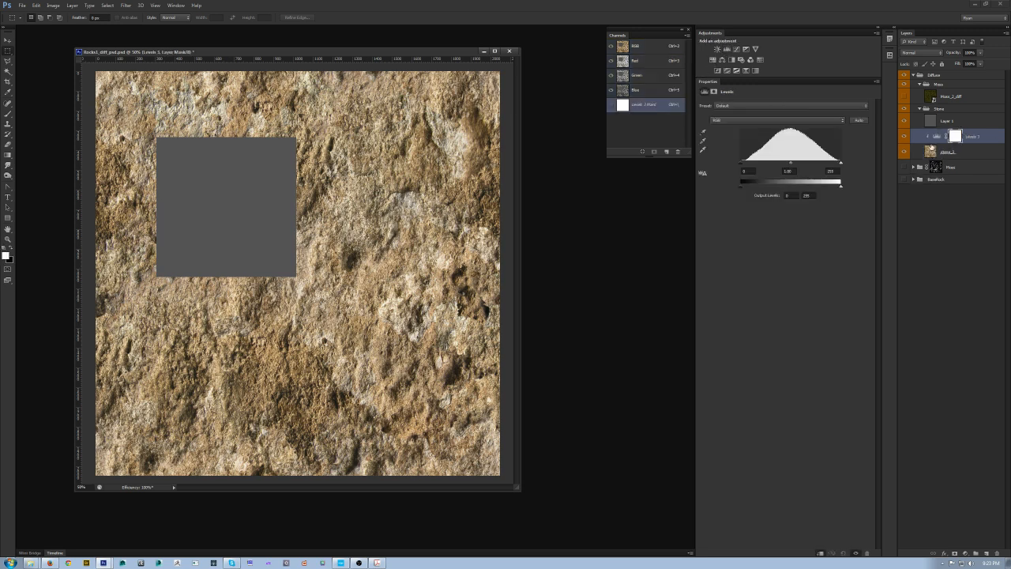
pyautogui.click(712, 60)
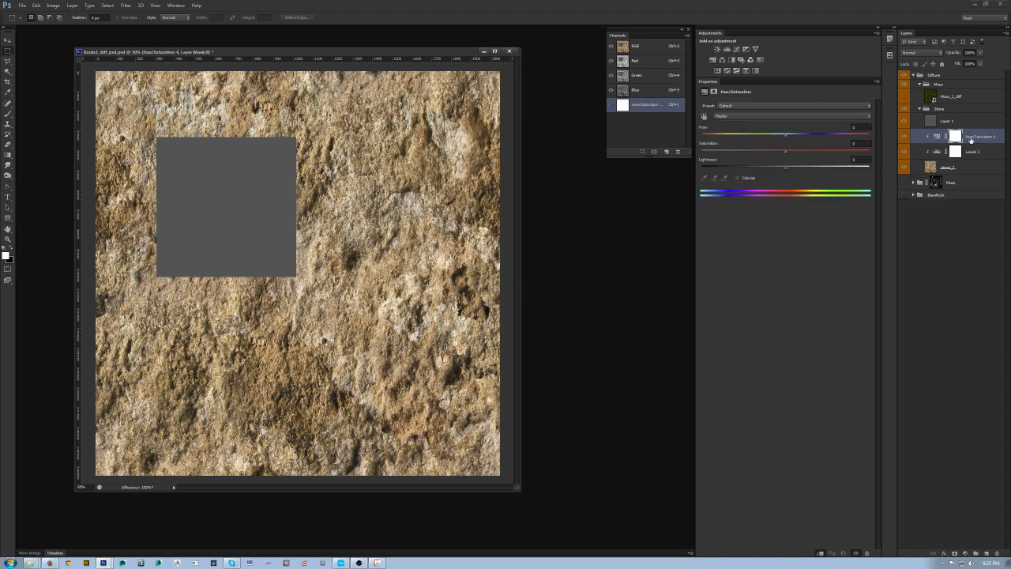
pyautogui.moveTo(786, 152); pyautogui.dragTo(555, 164)
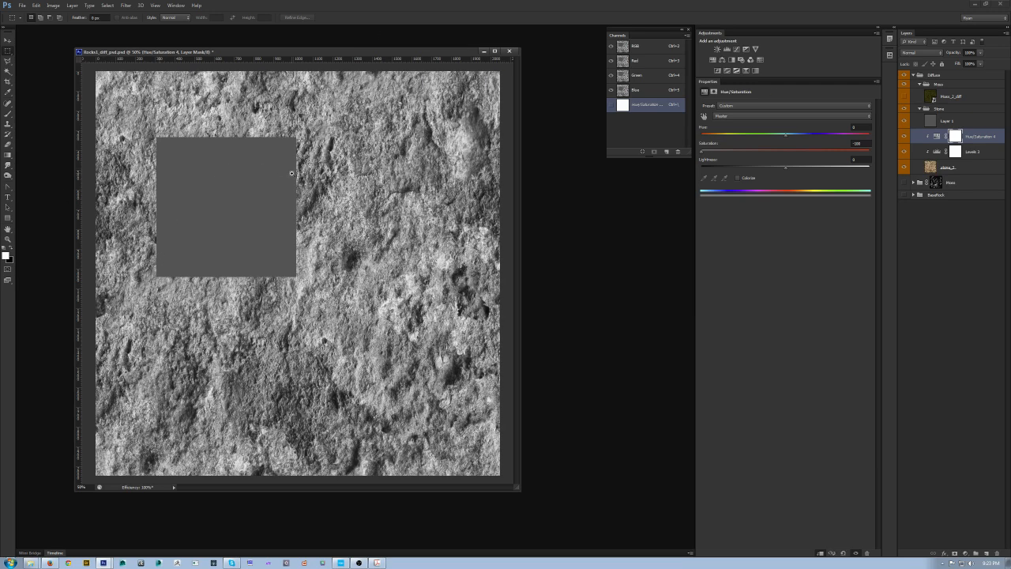
# Step: Lower the Levels output white point to darken the greyscale stone toward the 33% grey swatch
pyautogui.hotkey('ctrl', '+')
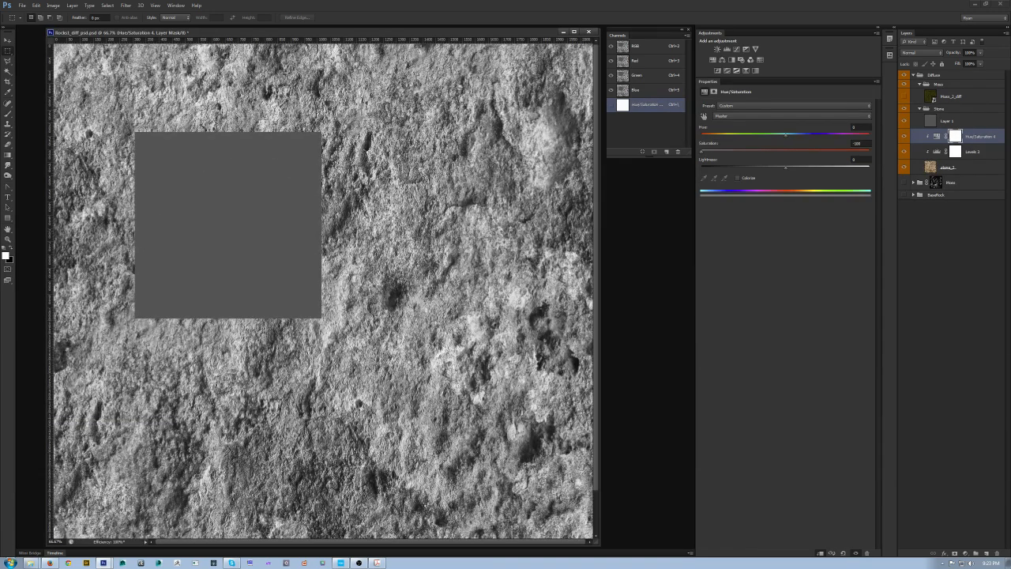
pyautogui.click(973, 152)
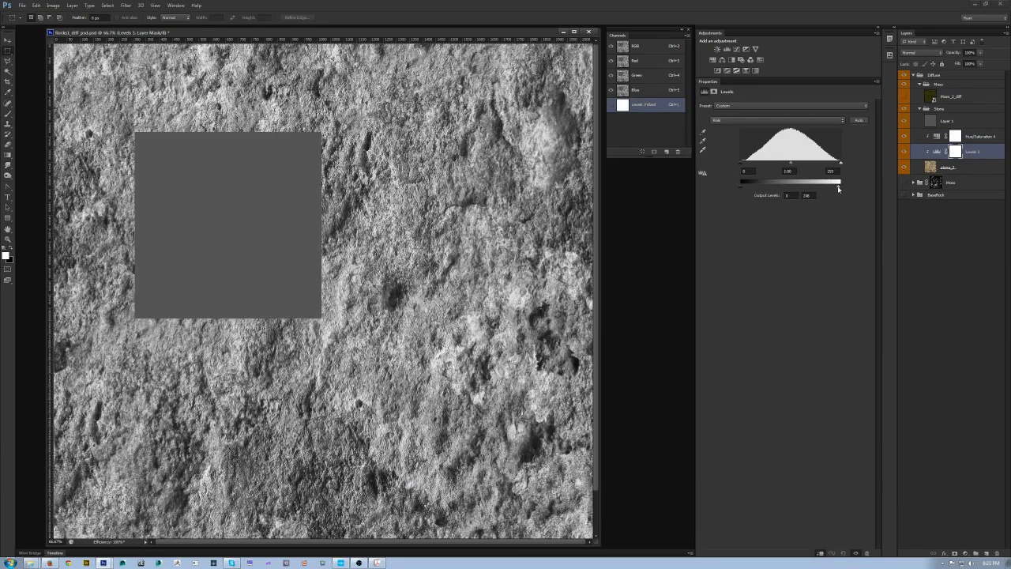
pyautogui.moveTo(838, 188); pyautogui.dragTo(793, 189)
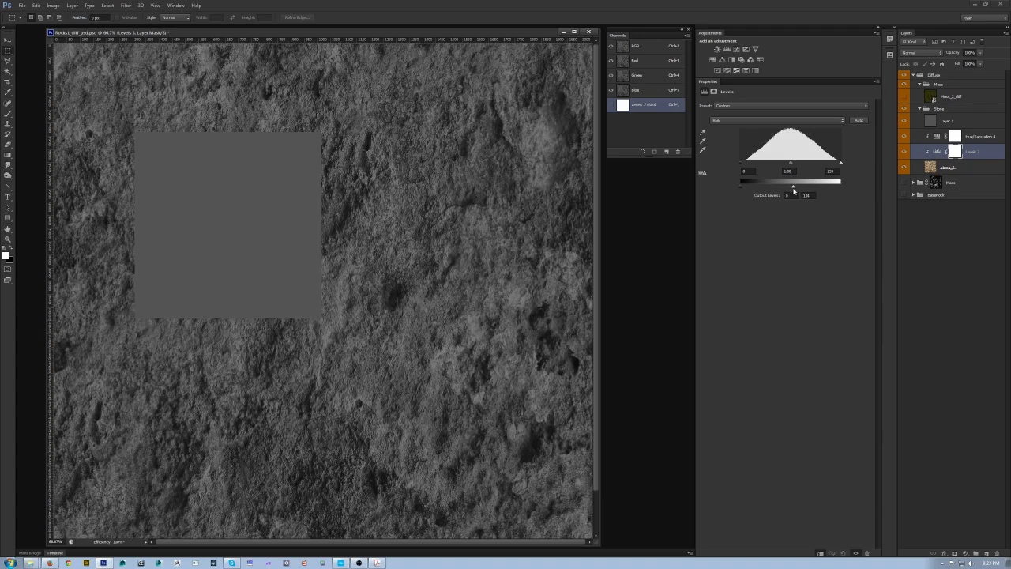
pyautogui.moveTo(794, 190); pyautogui.dragTo(781, 187)
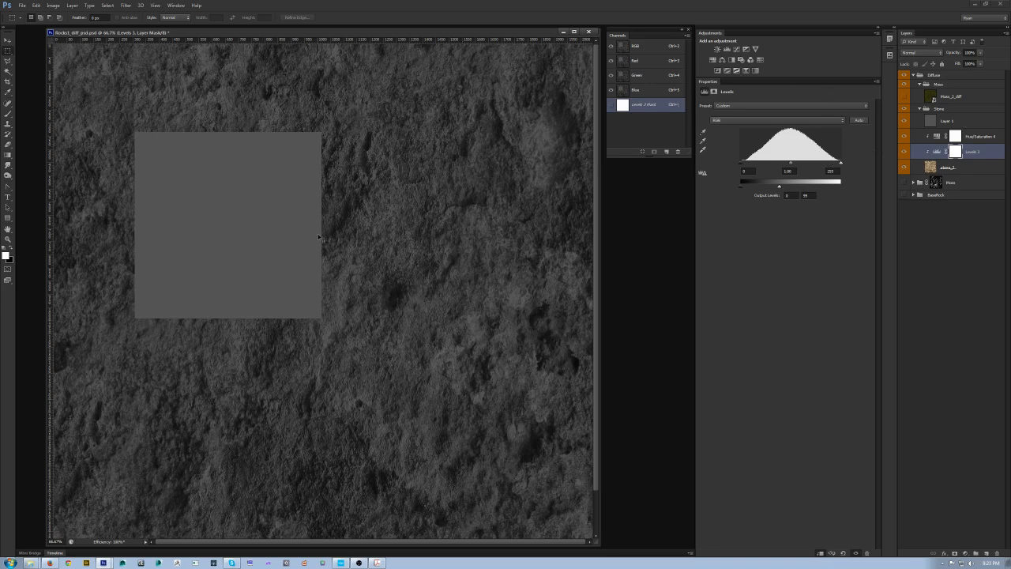
pyautogui.hotkey('ctrl', '-')
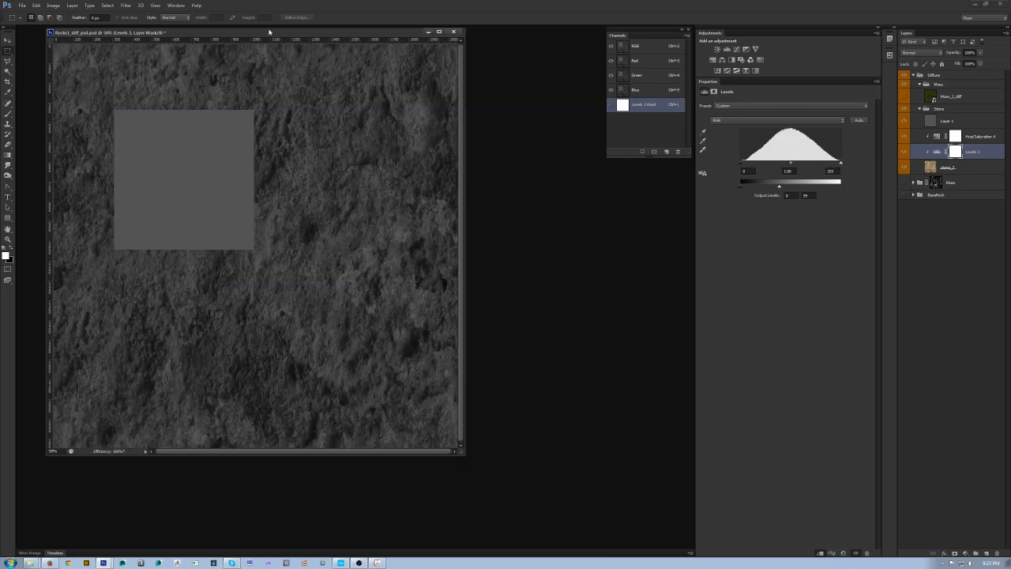
# Step: Delete the grey swatch layer and the desaturating Hue/Saturation layer
pyautogui.click(967, 120)
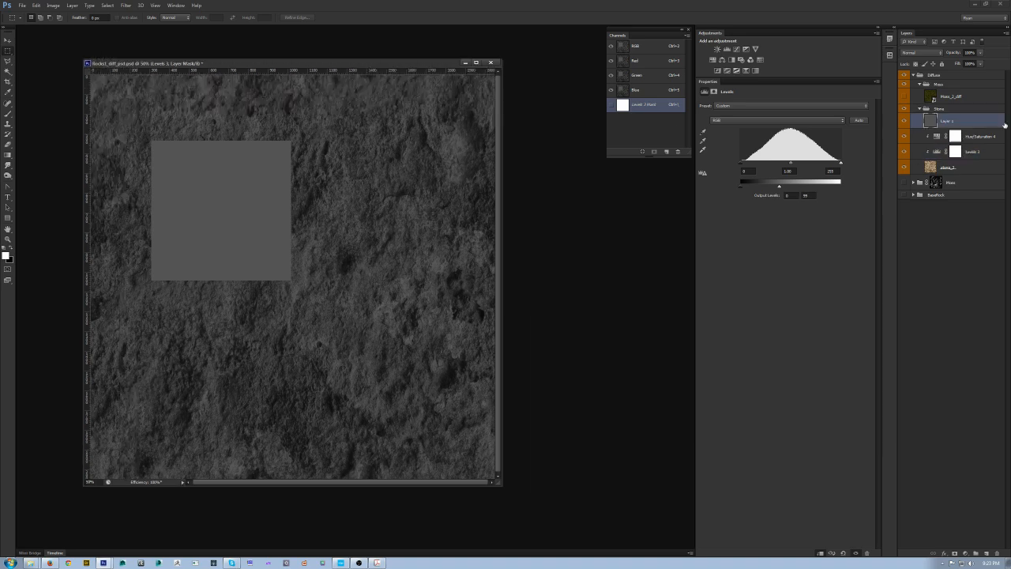
pyautogui.keyDown('shift'); pyautogui.click(987, 142); pyautogui.keyUp('shift')
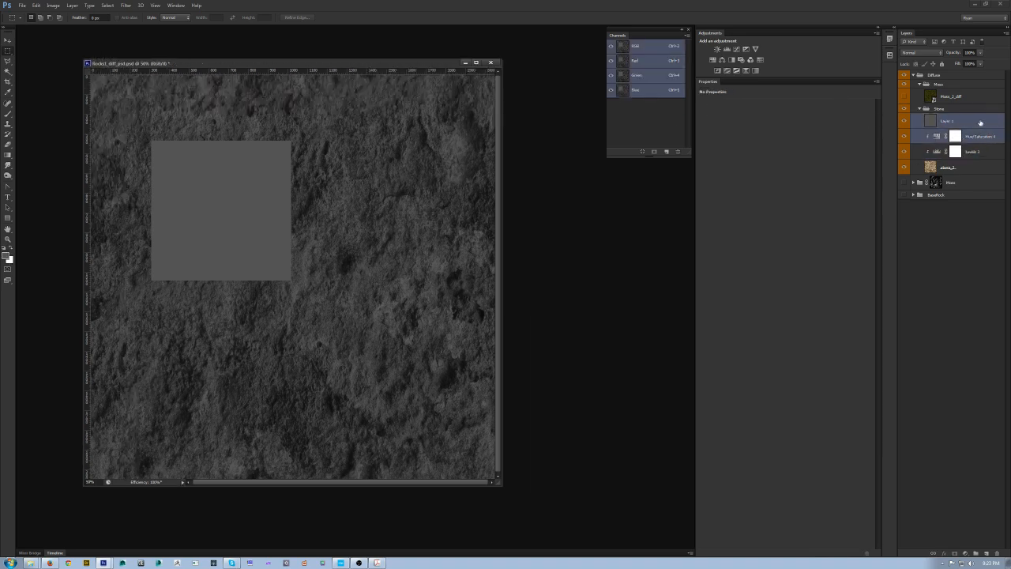
pyautogui.moveTo(980, 122); pyautogui.dragTo(997, 552)
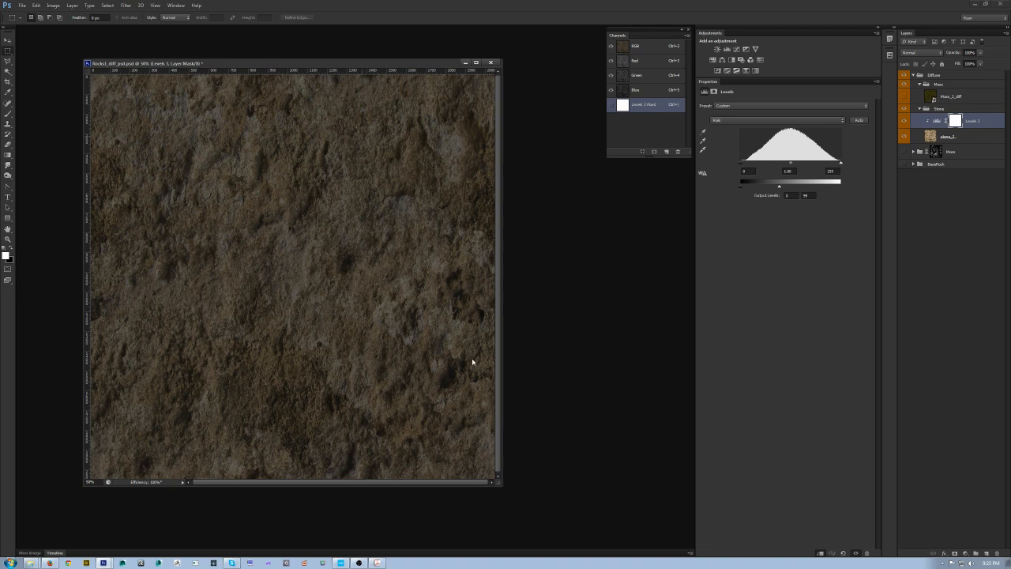
# Step: Save a copy in CryTIF format as Rocks1_PBR_diff.tif in the rocks folder and confirm the Diffuse_highQ export settings
pyautogui.hotkey('ctrl', 'shift', 's')
pyautogui.click(499, 351)
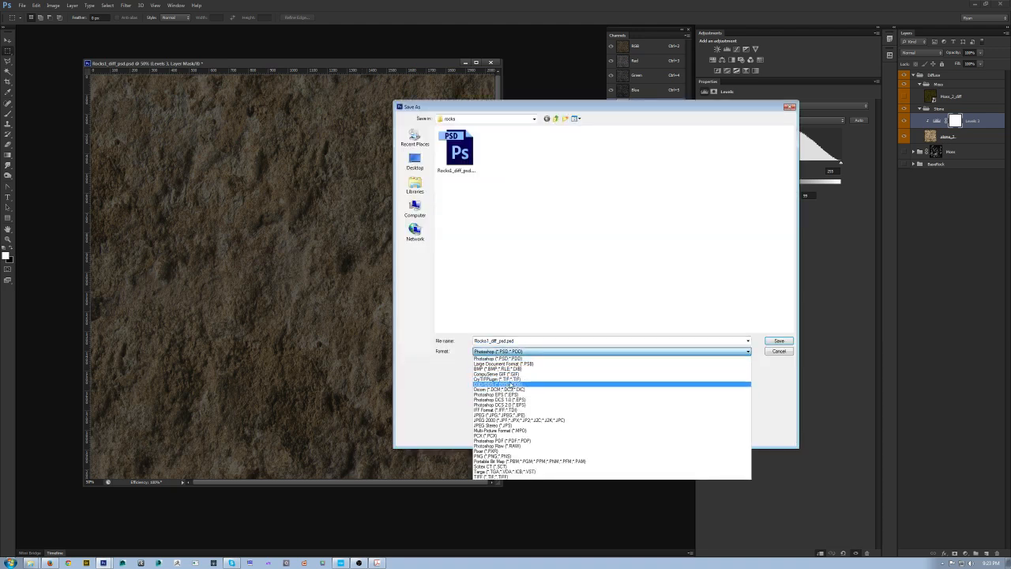
pyautogui.click(509, 379)
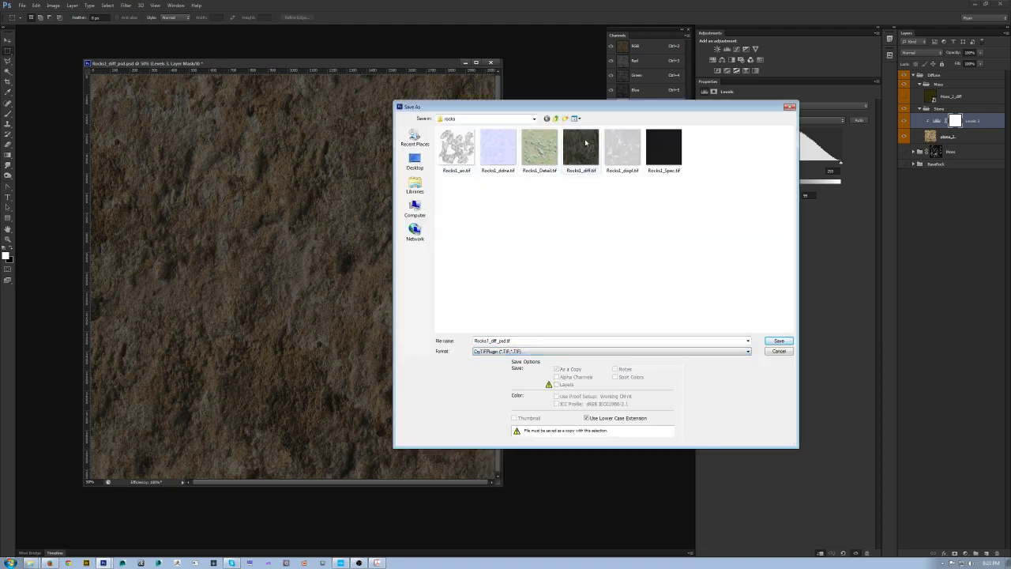
pyautogui.hotkey('shift', 'Tab')
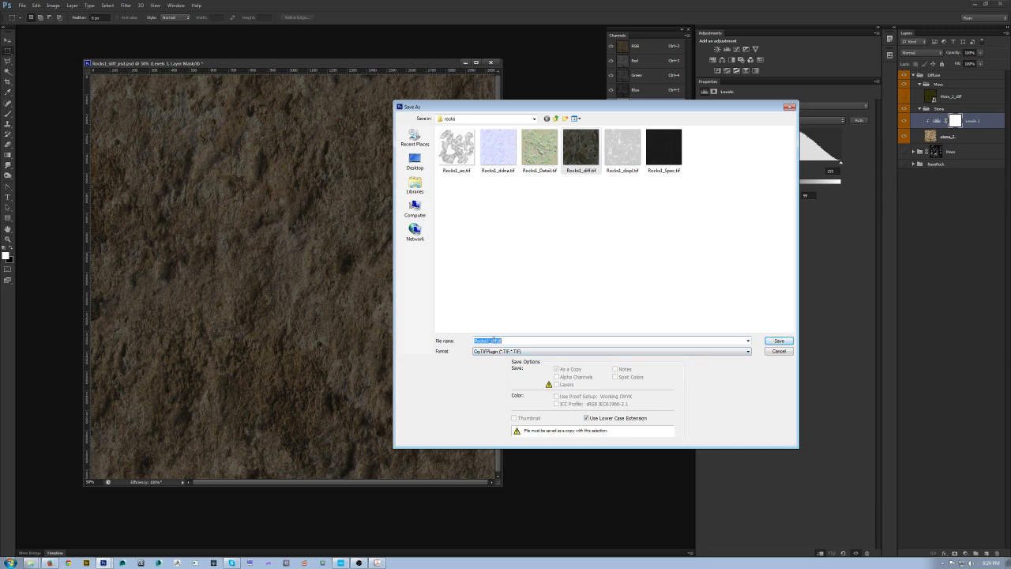
pyautogui.click(491, 341)
pyautogui.write('PBR_')
pyautogui.press('Return')
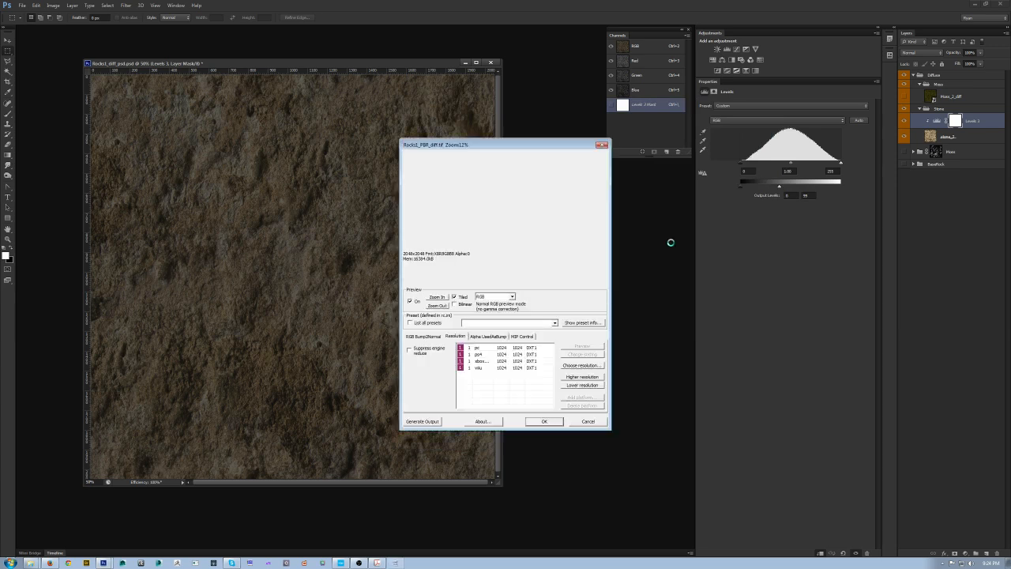
pyautogui.click(545, 422)
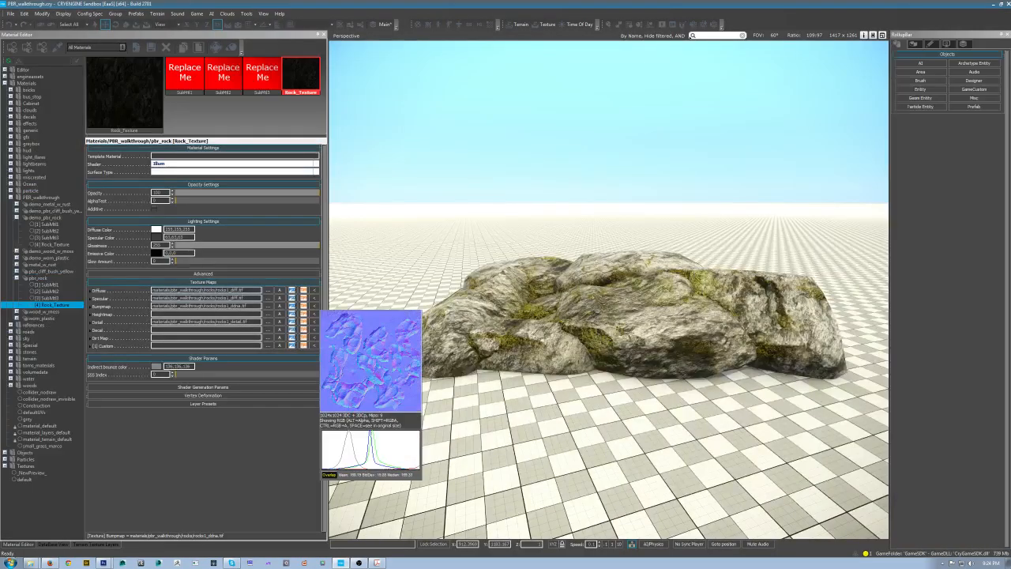
# Step: Switch to CryEngine Sandbox, select the rock's Rock_Texture sub-material, lower its glossiness and set its specular colour to black
pyautogui.moveTo(505, 332); pyautogui.dragTo(711, 304, button='right')
pyautogui.moveTo(616, 276); pyautogui.dragTo(538, 319, button='right')
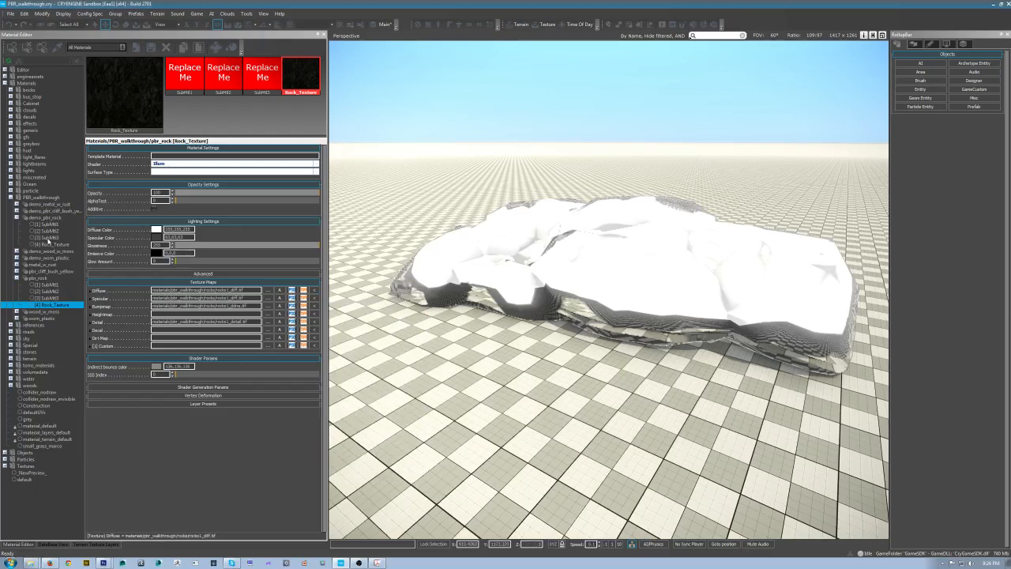
pyautogui.click(49, 244)
pyautogui.click(49, 245)
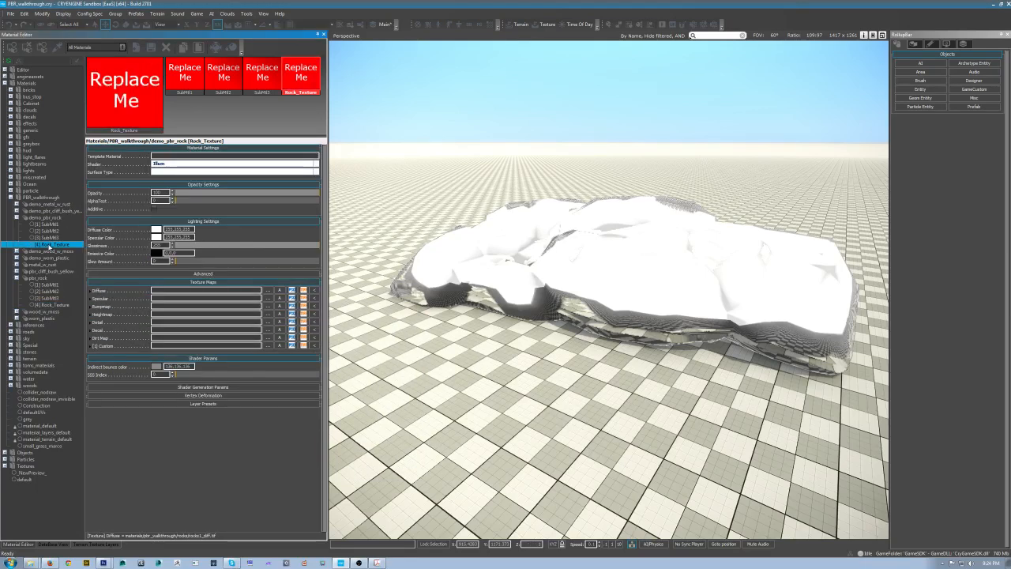
pyautogui.moveTo(316, 246); pyautogui.dragTo(103, 247)
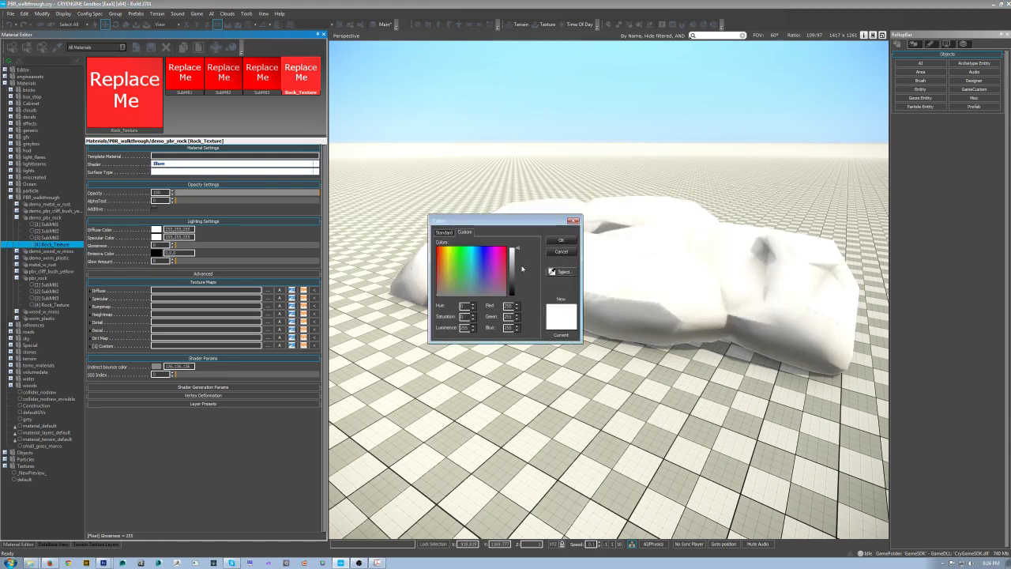
pyautogui.moveTo(516, 250); pyautogui.dragTo(517, 298)
pyautogui.click(560, 242)
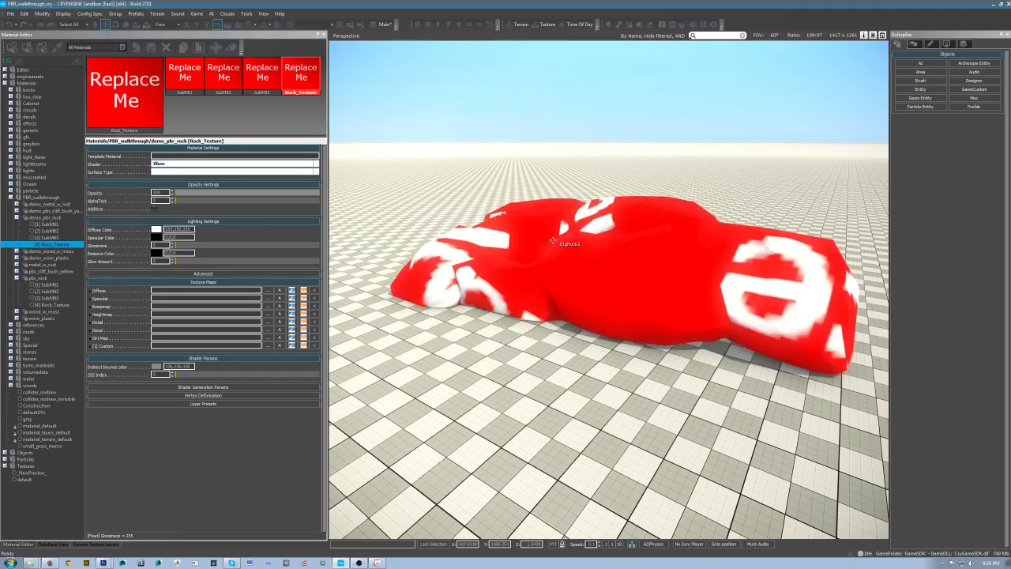
# Step: Assign Rocks1_PBR_diff.tif from the pbr_walkthrough rocks folder as the sub-material's diffuse texture map
pyautogui.click(268, 292)
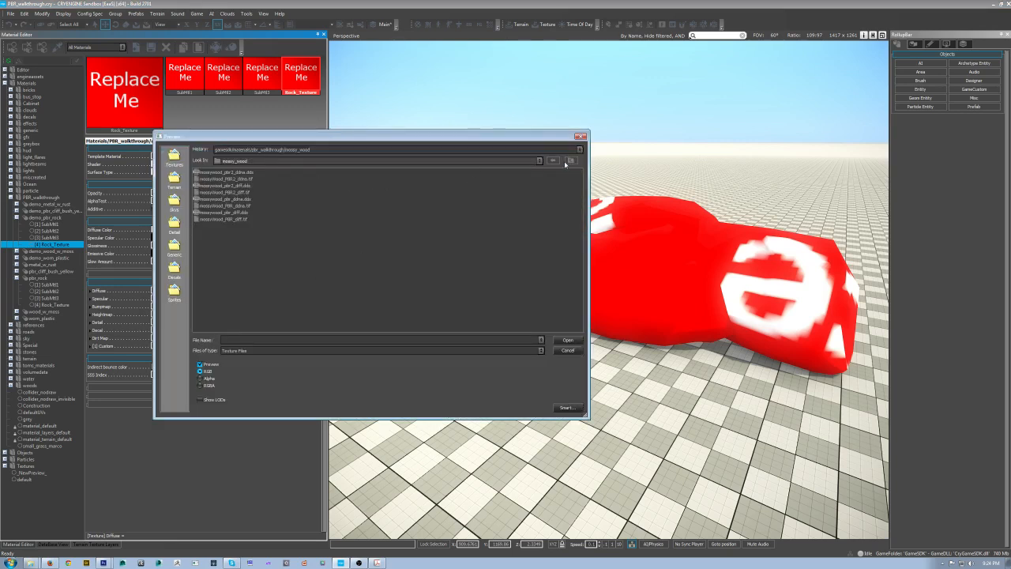
pyautogui.click(565, 163)
pyautogui.click(204, 186)
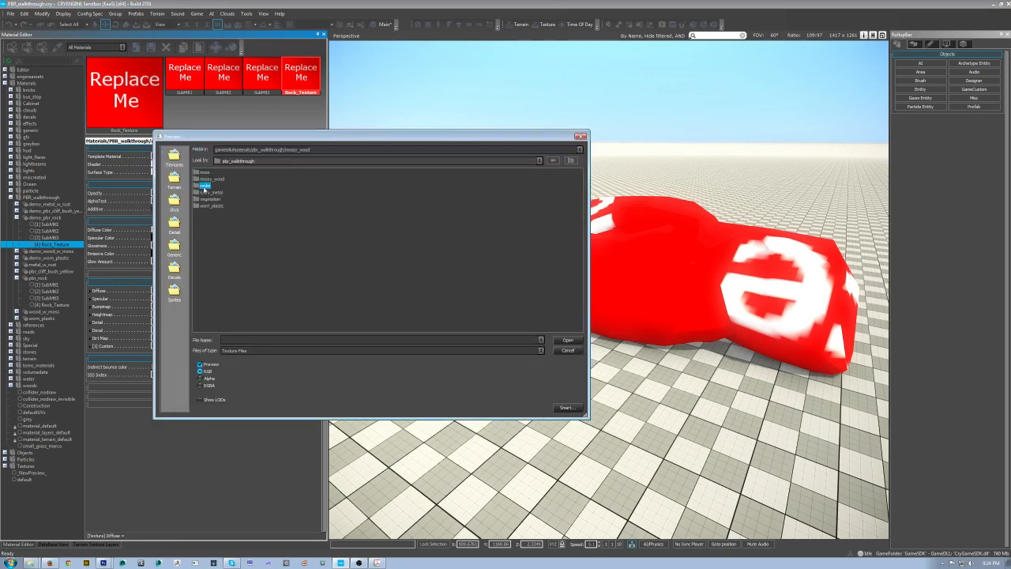
pyautogui.doubleClick(199, 185)
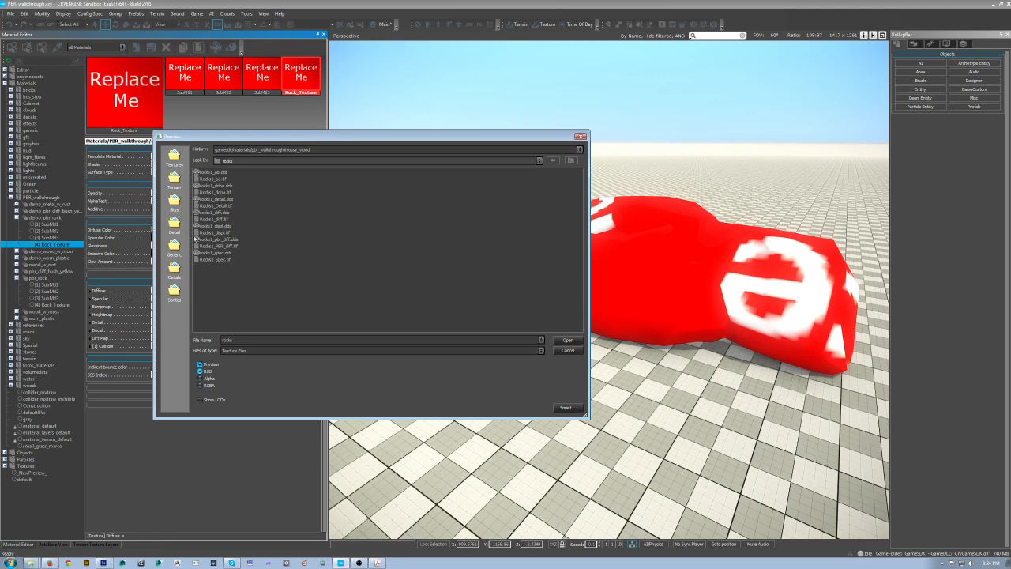
pyautogui.click(207, 245)
pyautogui.click(573, 340)
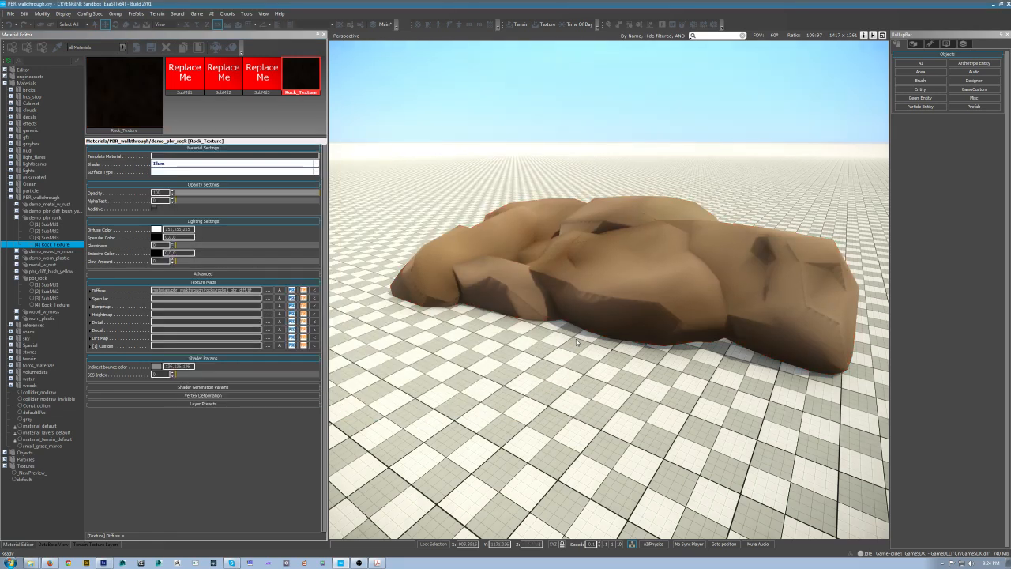
# Step: Inspect the textured rock in the viewport from several close angles
pyautogui.moveTo(577, 342)
pyautogui.mouseDown(button='right')
pyautogui.moveTo(586, 304)
pyautogui.moveTo(581, 339)
pyautogui.mouseUp(button='right')
pyautogui.press('w')
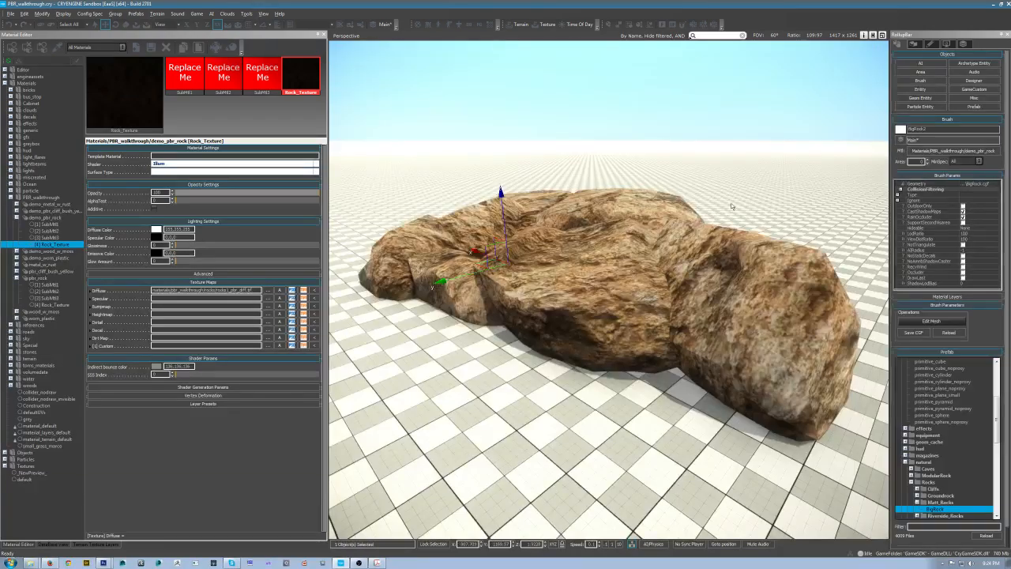
pyautogui.scroll(-3, 732, 225)
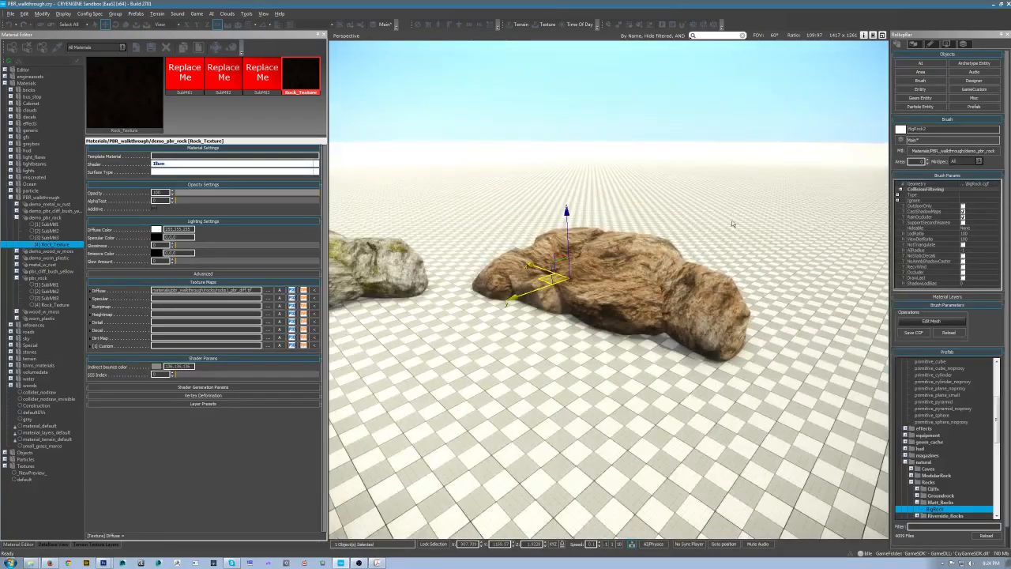
pyautogui.keyDown('alt'); pyautogui.moveTo(732, 225); pyautogui.dragTo(530, 274, button='middle'); pyautogui.keyUp('alt')
pyautogui.scroll(3, 737, 229)
pyautogui.scroll(3, 737, 230)
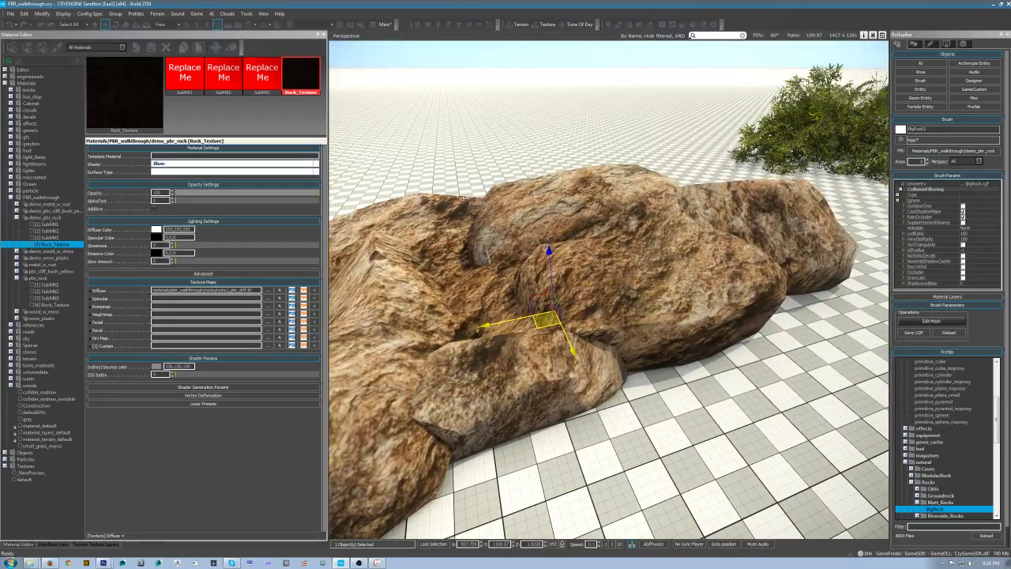
pyautogui.scroll(2, 694, 309)
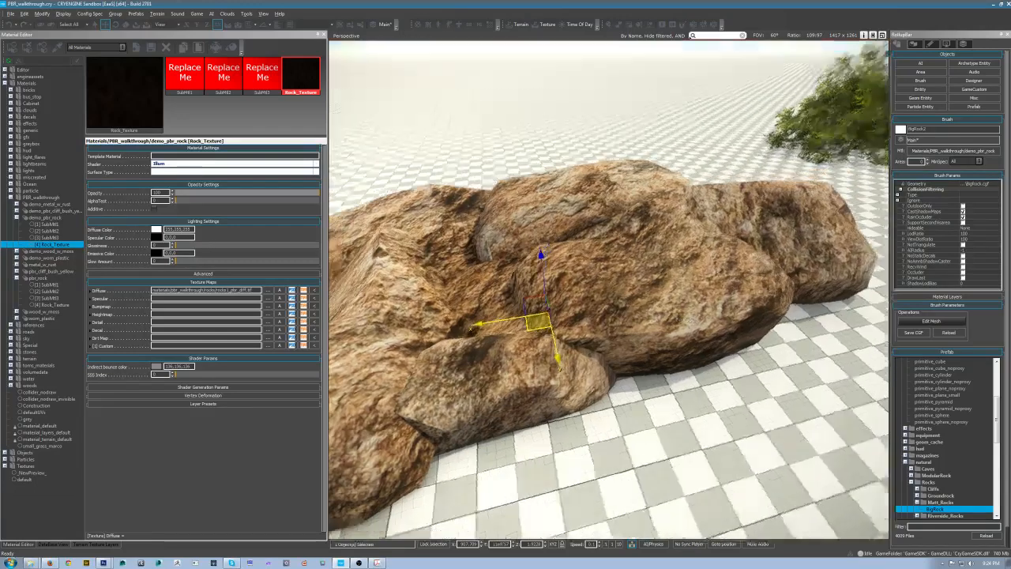
pyautogui.keyDown('alt'); pyautogui.moveTo(694, 310); pyautogui.dragTo(545, 209, button='middle'); pyautogui.keyUp('alt')
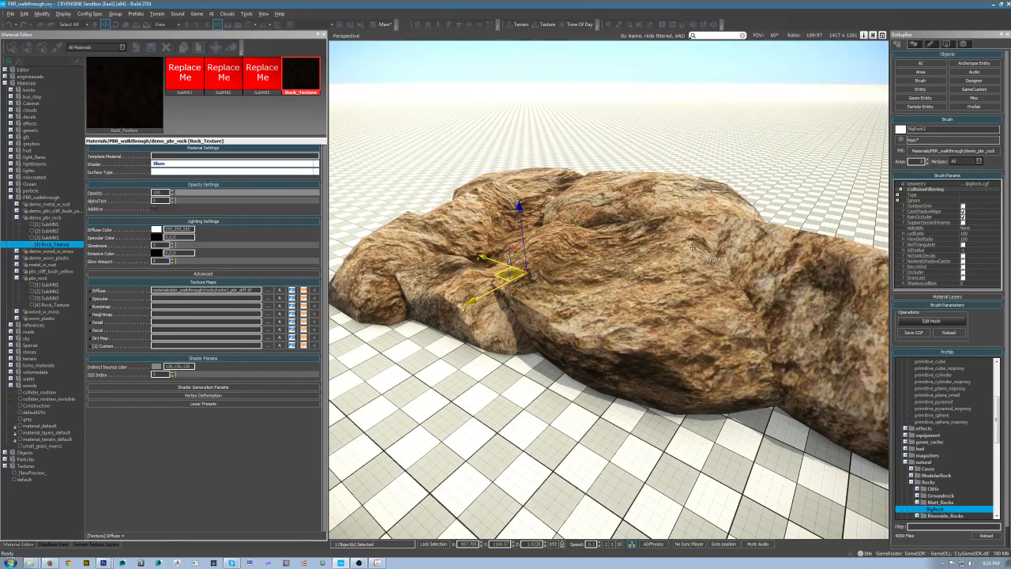
pyautogui.moveTo(626, 282); pyautogui.dragTo(685, 274, button='right')
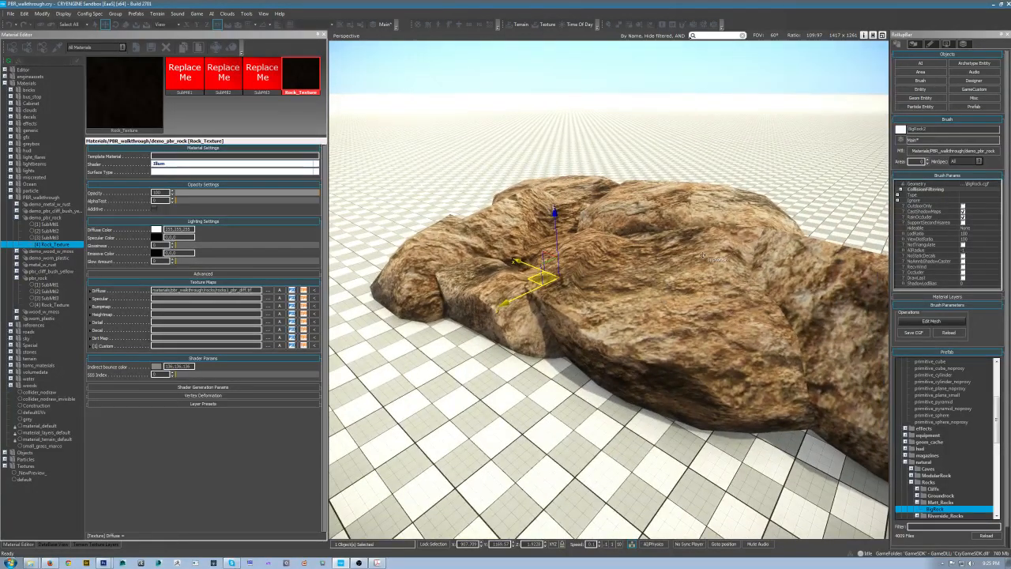
pyautogui.moveTo(683, 232); pyautogui.dragTo(730, 221, button='right')
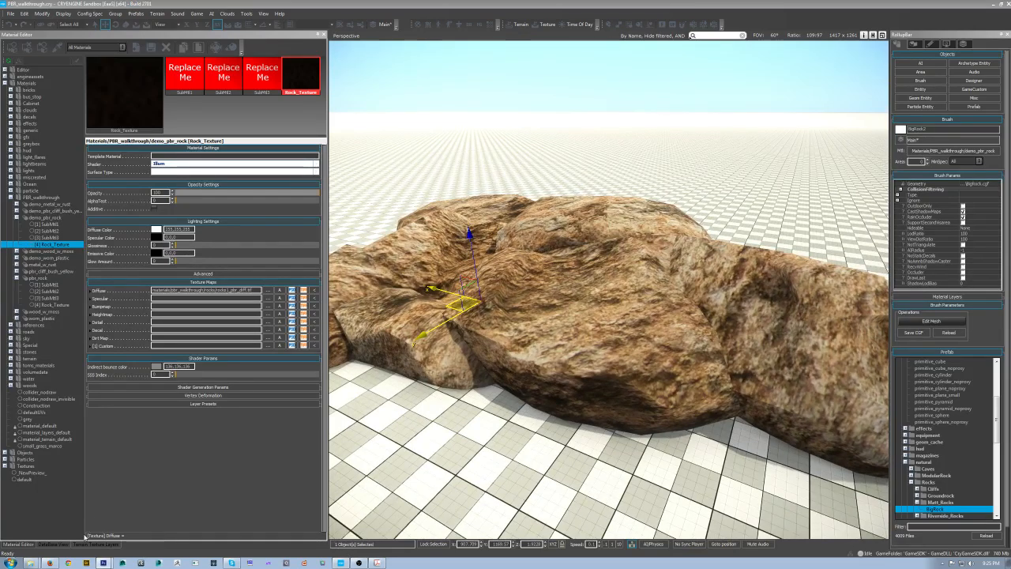
# Step: Switch back to Photoshop and set the Hue/Saturation Reds channel to hue +43 and saturation -41
pyautogui.click(102, 562)
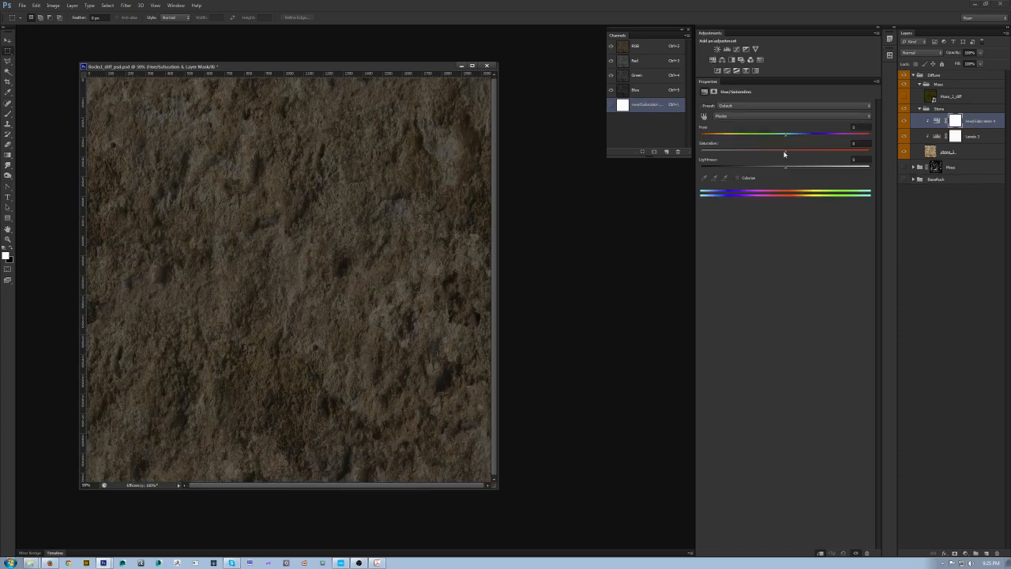
pyautogui.click(741, 117)
pyautogui.click(738, 135)
pyautogui.moveTo(793, 138); pyautogui.dragTo(894, 147)
pyautogui.moveTo(827, 142); pyautogui.dragTo(725, 158)
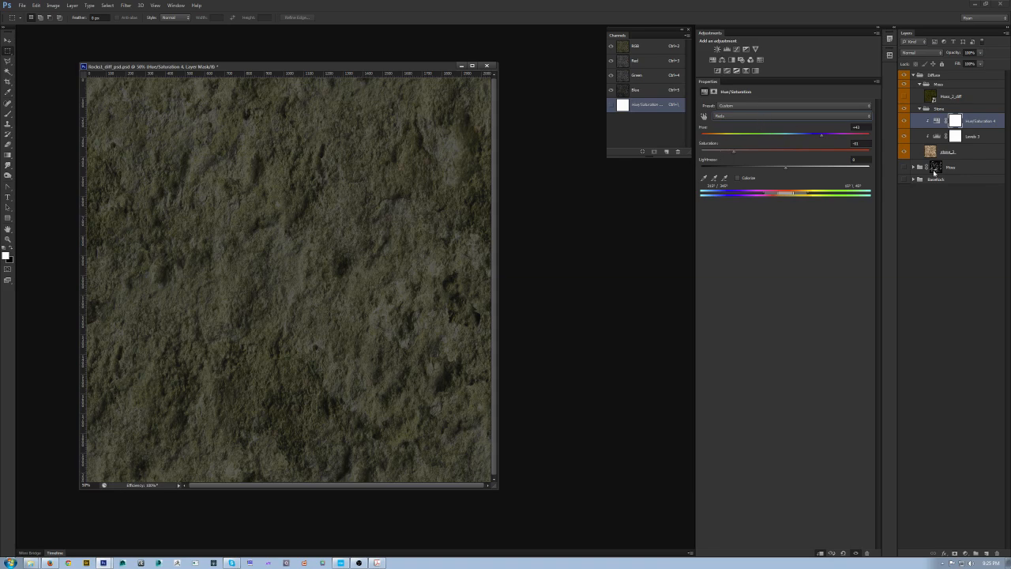
# Step: Hide the Levels adjustment layer and readjust the Hue/Saturation hue slider
pyautogui.click(903, 138)
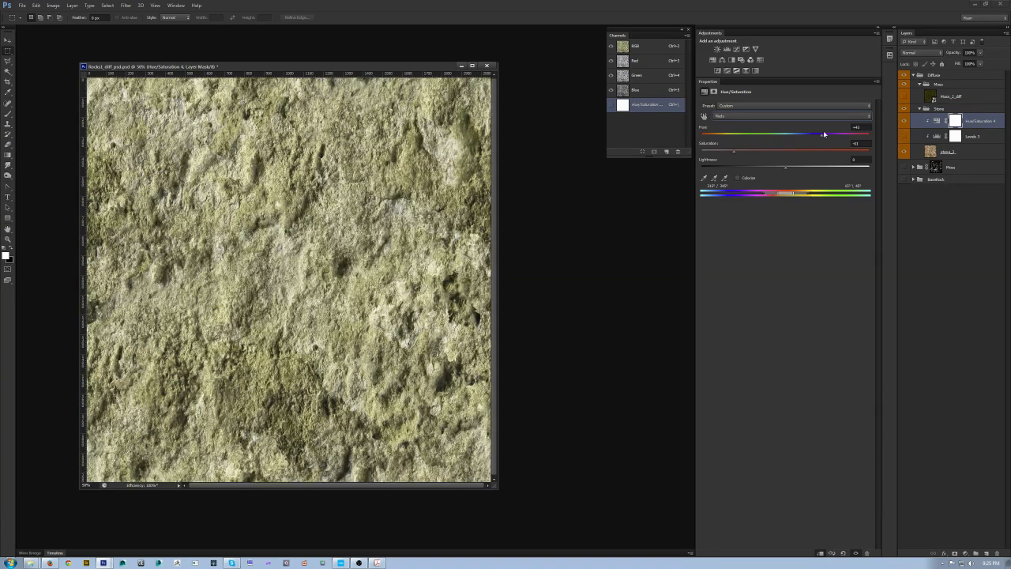
pyautogui.moveTo(834, 140); pyautogui.dragTo(786, 141)
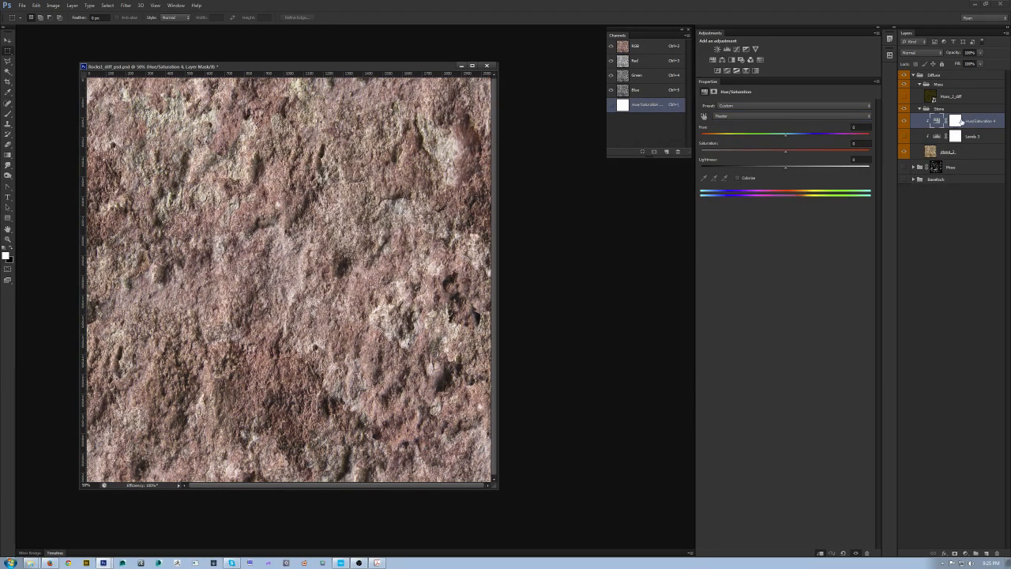
# Step: Delete the Hue/Saturation layer and add a Color Balance adjustment, shifting the midtones toward cyan and blue
pyautogui.press('Delete')
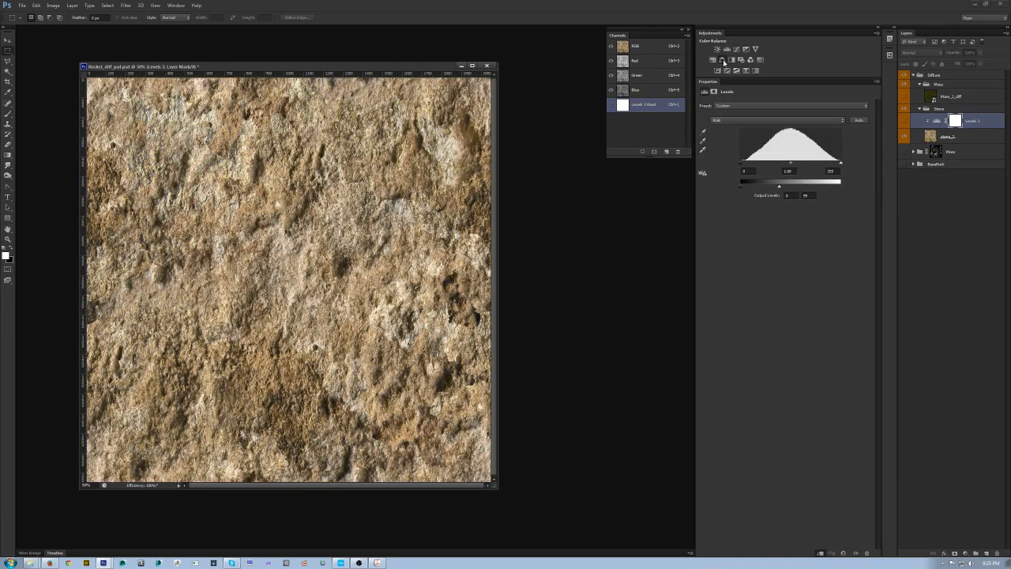
pyautogui.click(721, 60)
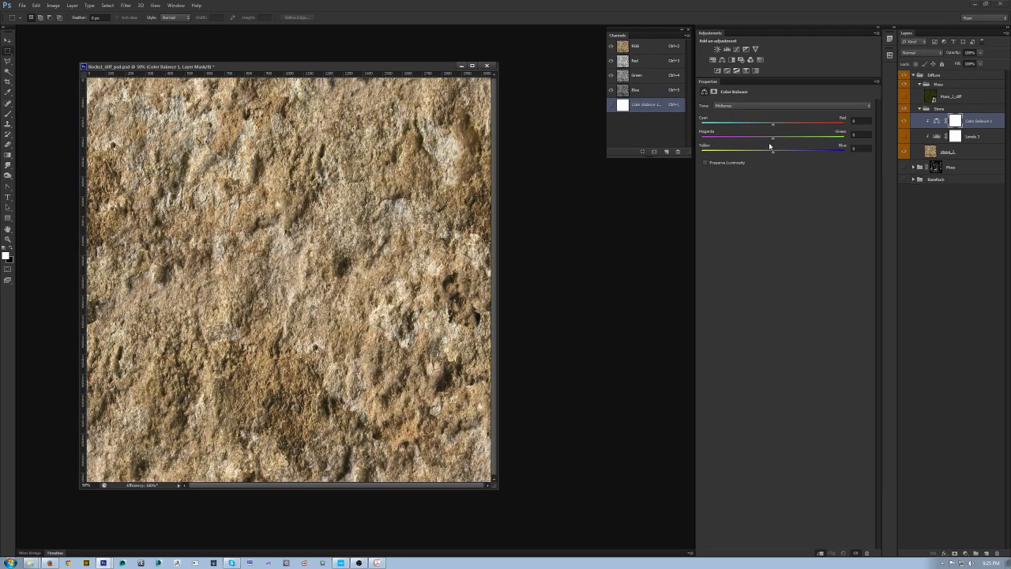
pyautogui.moveTo(772, 124); pyautogui.dragTo(742, 123)
pyautogui.moveTo(790, 156); pyautogui.dragTo(798, 156)
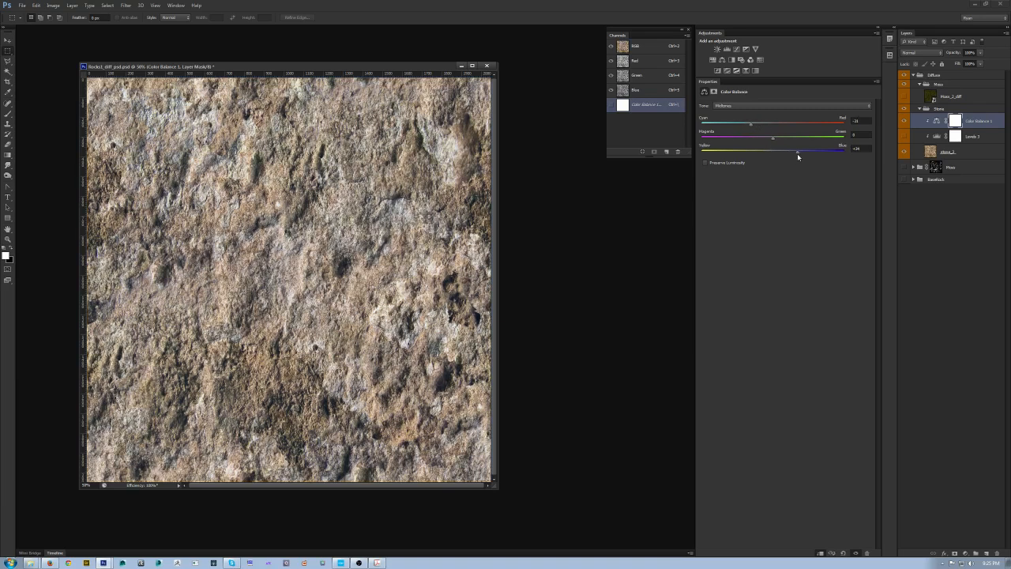
# Step: Switch the Color Balance tone to Shadows and adjust its colour sliders
pyautogui.click(766, 105)
pyautogui.click(769, 119)
pyautogui.click(761, 106)
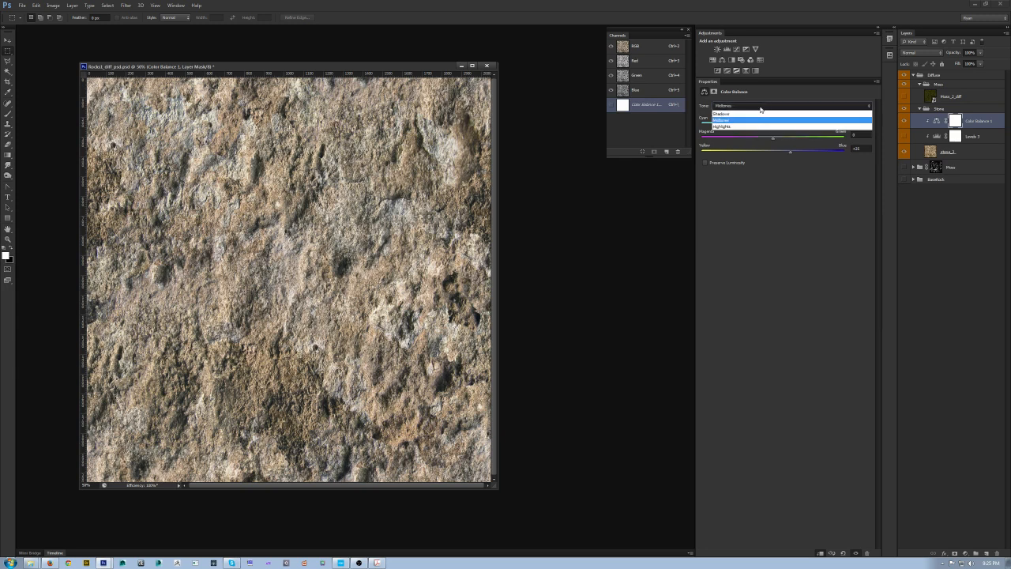
pyautogui.click(750, 113)
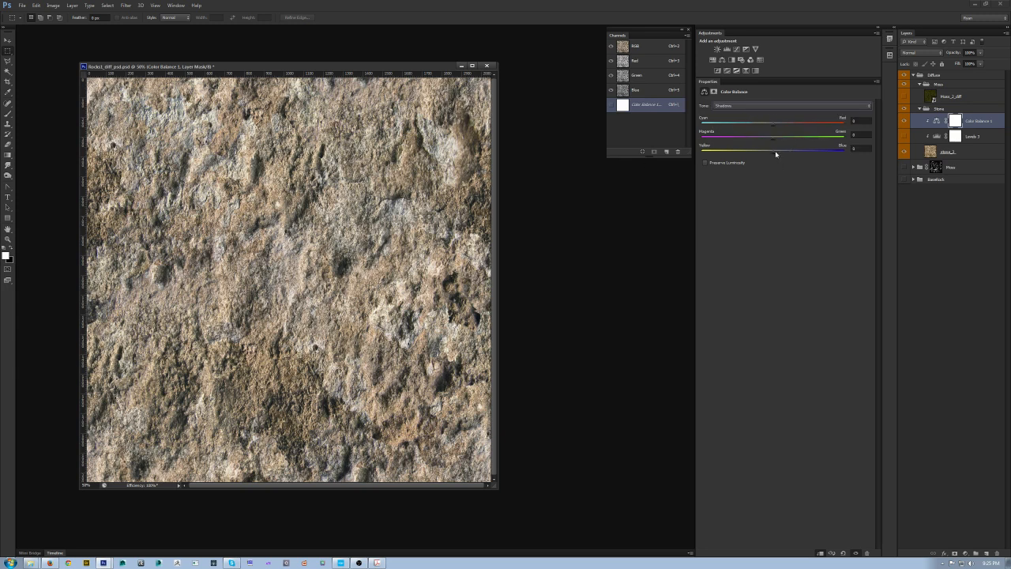
pyautogui.moveTo(774, 155)
pyautogui.mouseDown()
pyautogui.moveTo(811, 156)
pyautogui.moveTo(794, 155)
pyautogui.moveTo(761, 126)
pyautogui.moveTo(763, 143)
pyautogui.mouseUp()
pyautogui.moveTo(762, 143); pyautogui.dragTo(778, 126)
# Step: Switch the Color Balance tone to Highlights and nudge its yellow–blue slider
pyautogui.click(782, 105)
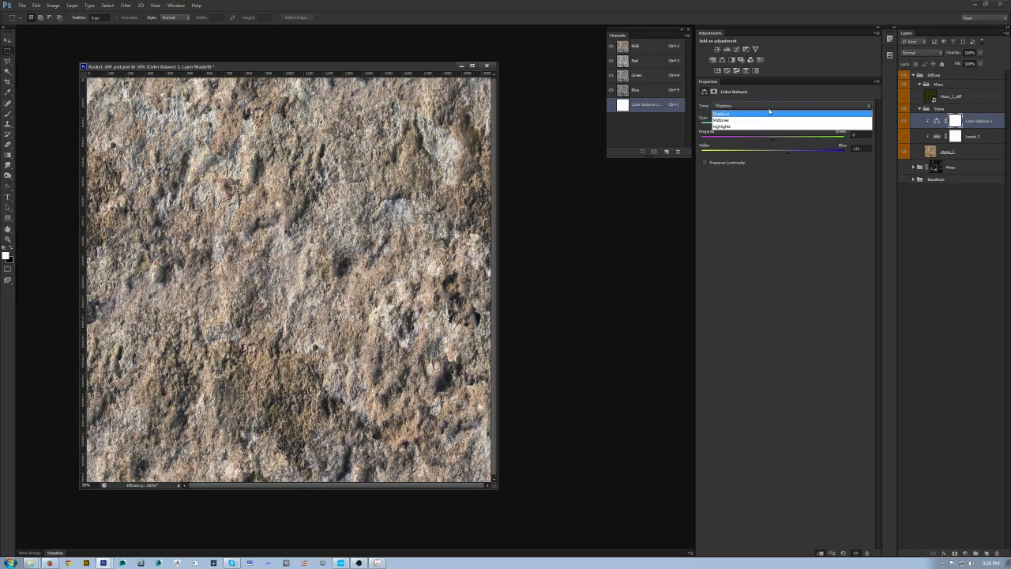
pyautogui.click(786, 124)
pyautogui.moveTo(772, 152)
pyautogui.mouseDown()
pyautogui.moveTo(788, 153)
pyautogui.moveTo(763, 152)
pyautogui.moveTo(774, 153)
pyautogui.mouseUp()
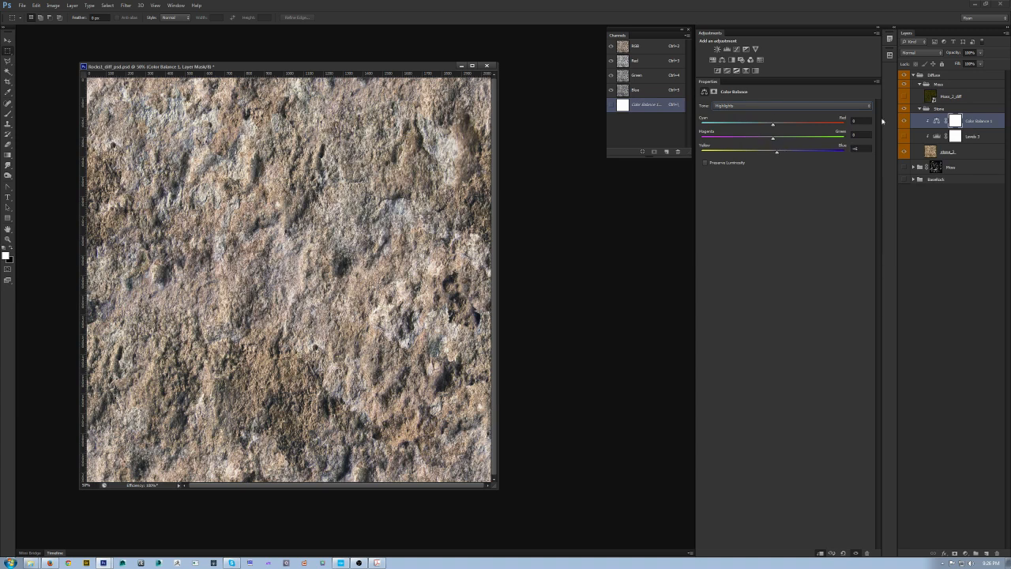
# Step: Add a Hue/Saturation adjustment above Color Balance and lower its master saturation
pyautogui.click(711, 60)
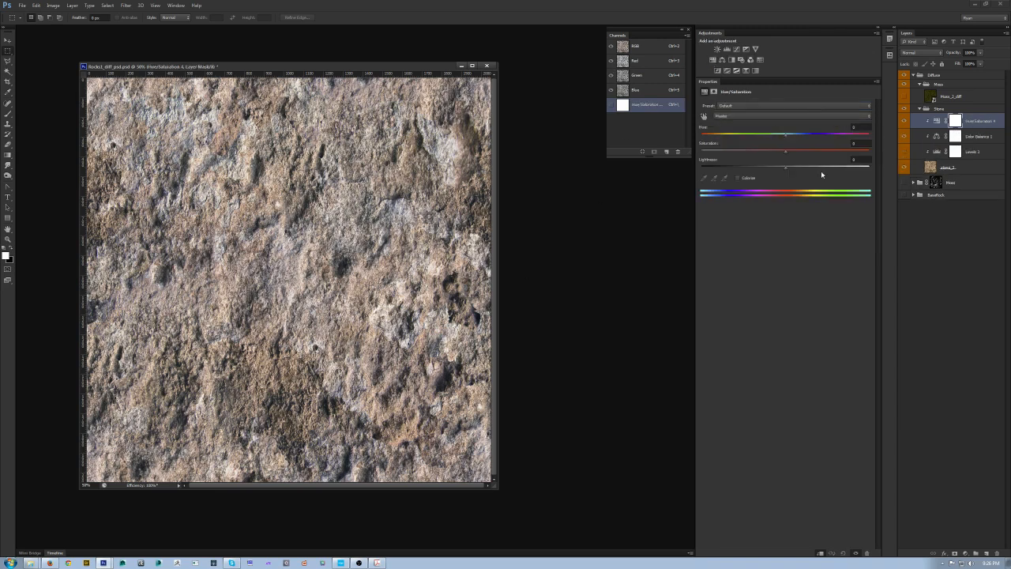
pyautogui.moveTo(769, 151); pyautogui.dragTo(736, 155)
pyautogui.moveTo(358, 66); pyautogui.dragTo(369, 52)
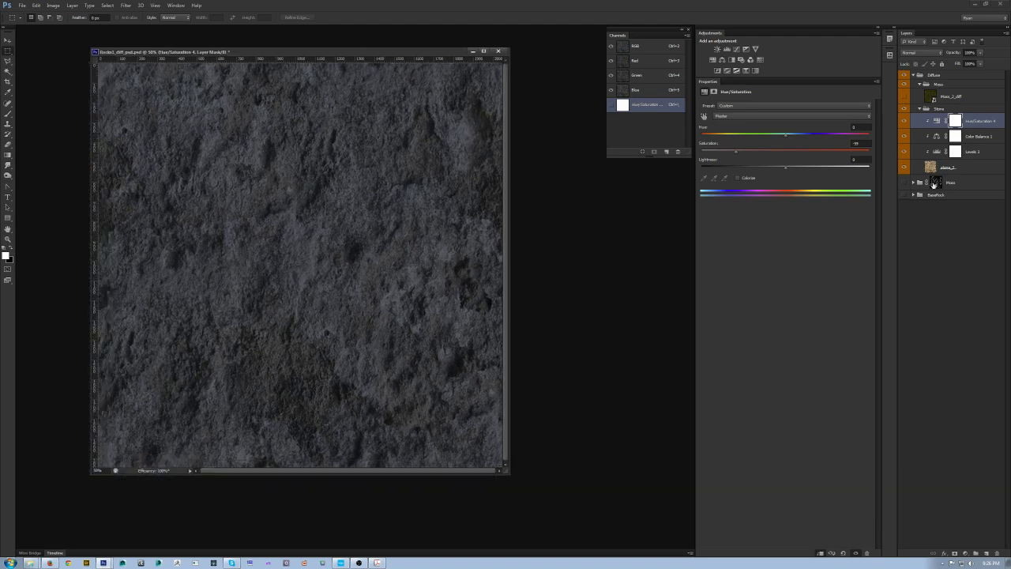
# Step: Move the Levels adjustment layer to the top of the Stone group's adjustment stack
pyautogui.click(971, 152)
pyautogui.moveTo(973, 155); pyautogui.dragTo(980, 118)
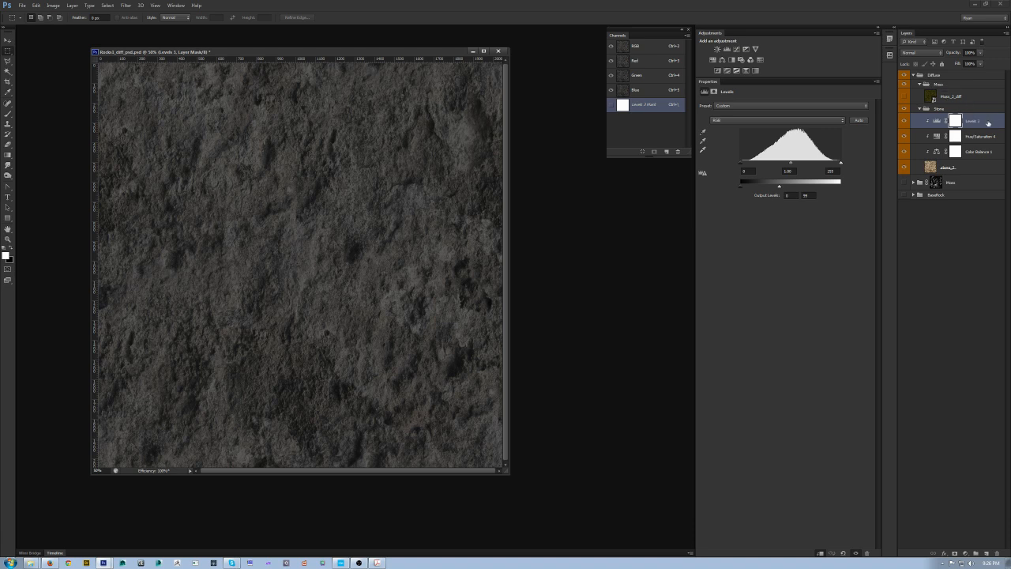
pyautogui.moveTo(988, 122); pyautogui.dragTo(979, 159)
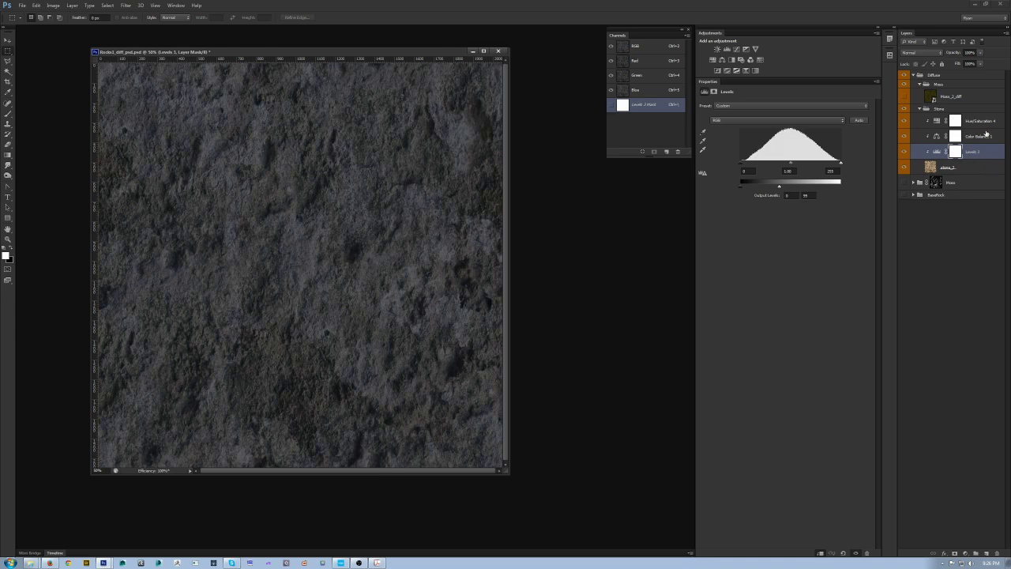
pyautogui.click(977, 127)
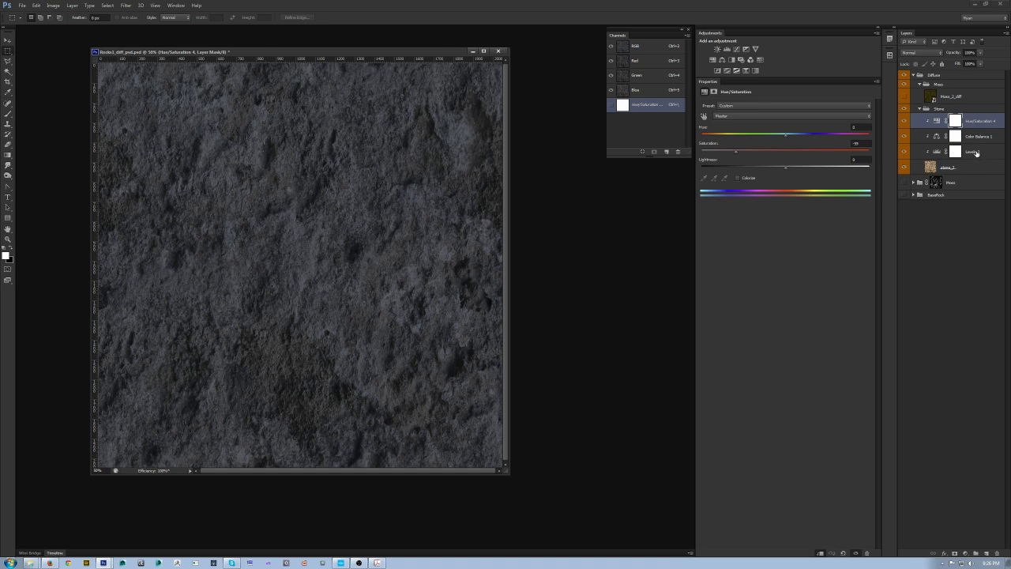
pyautogui.click(976, 154)
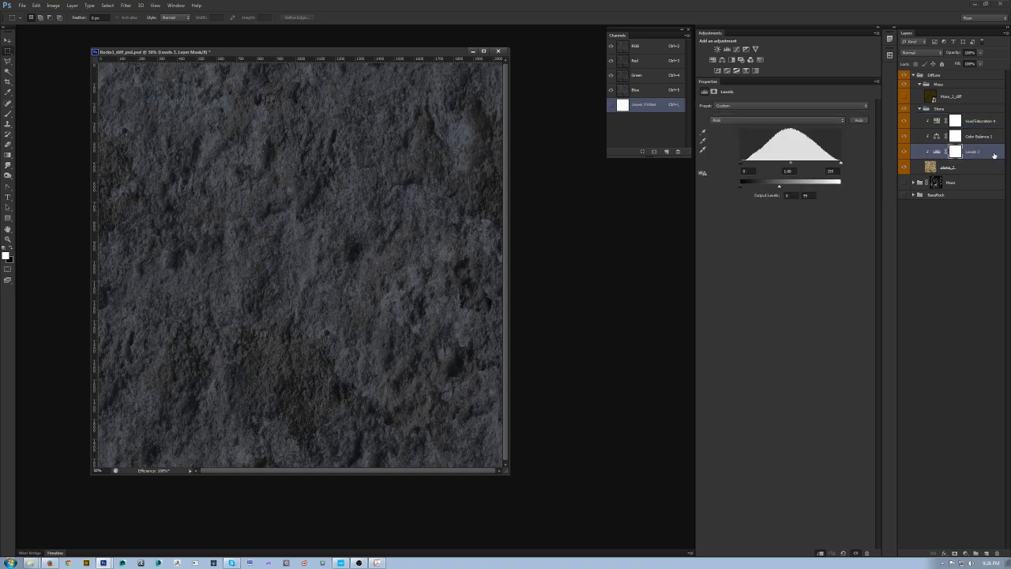
pyautogui.moveTo(993, 155); pyautogui.dragTo(981, 115)
pyautogui.moveTo(980, 115); pyautogui.dragTo(981, 116)
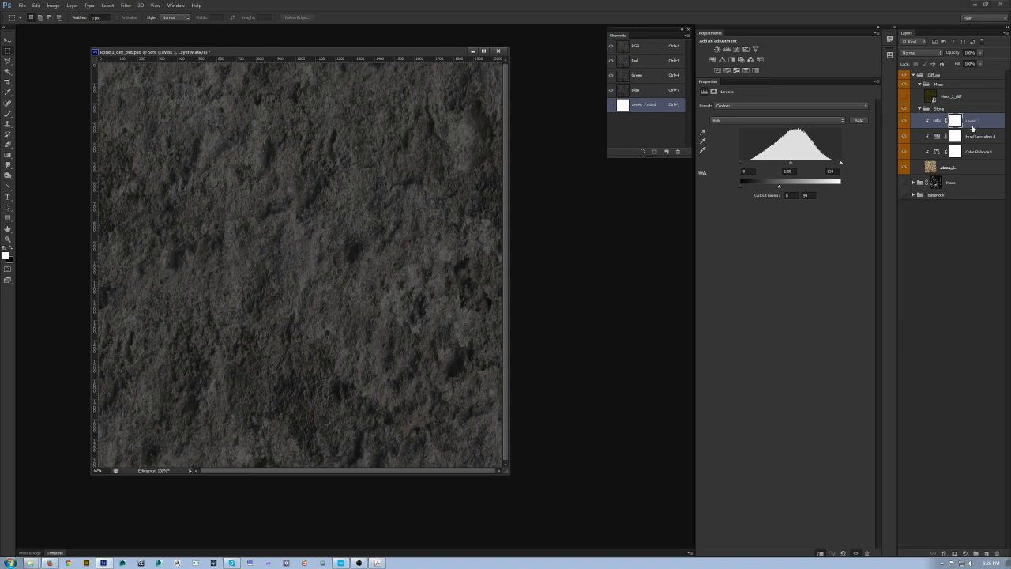
# Step: Save the document in CryTIF format over Rocks1_PBR_diff.tif in the rocks folder
pyautogui.hotkey('ctrl', 'shift', 's')
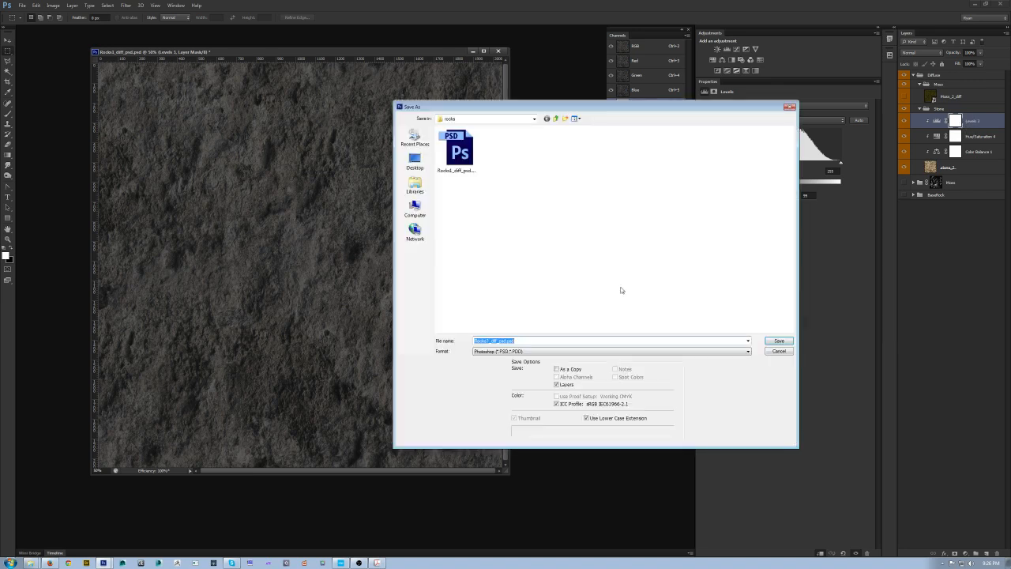
pyautogui.click(578, 352)
pyautogui.click(556, 384)
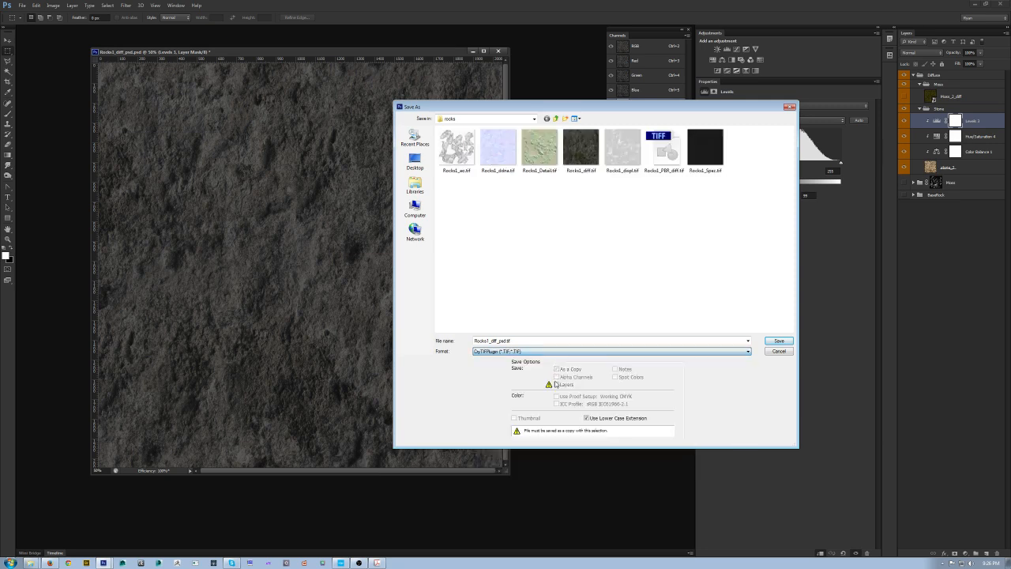
pyautogui.click(668, 150)
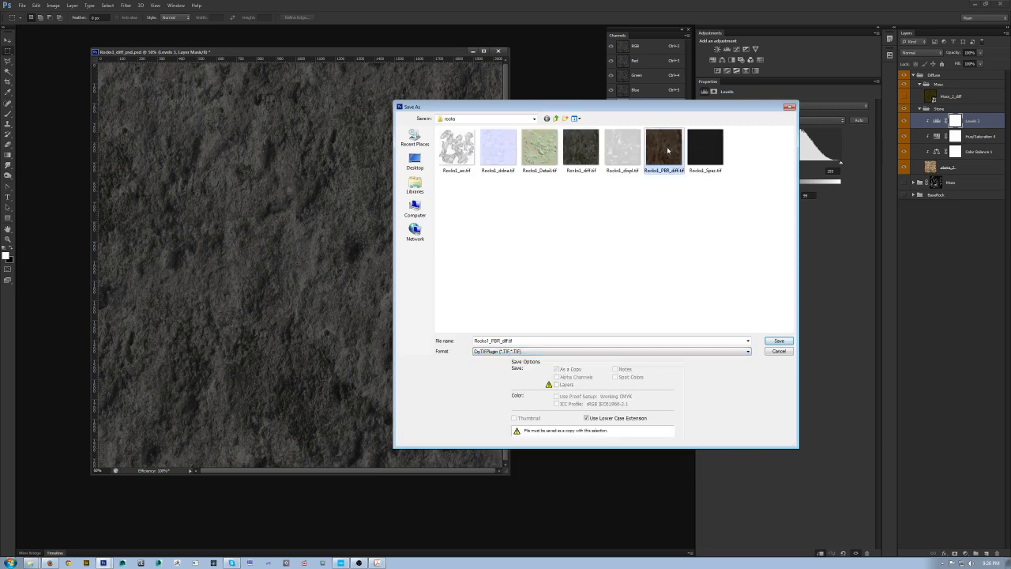
pyautogui.press('Return')
pyautogui.click(489, 206)
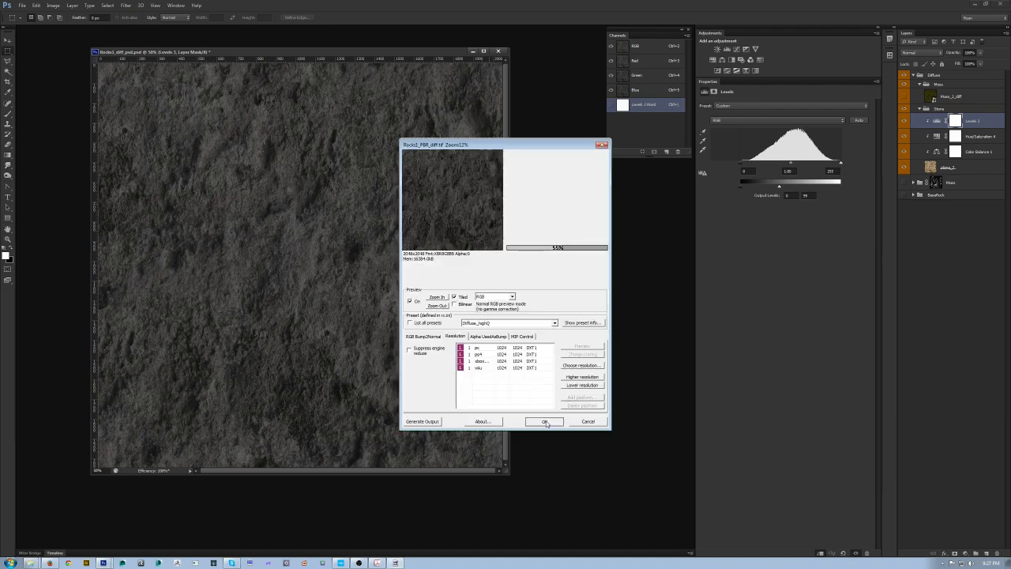
# Step: Switch to CryEngine Sandbox and inspect the updated rock texture in the viewport
pyautogui.click(340, 562)
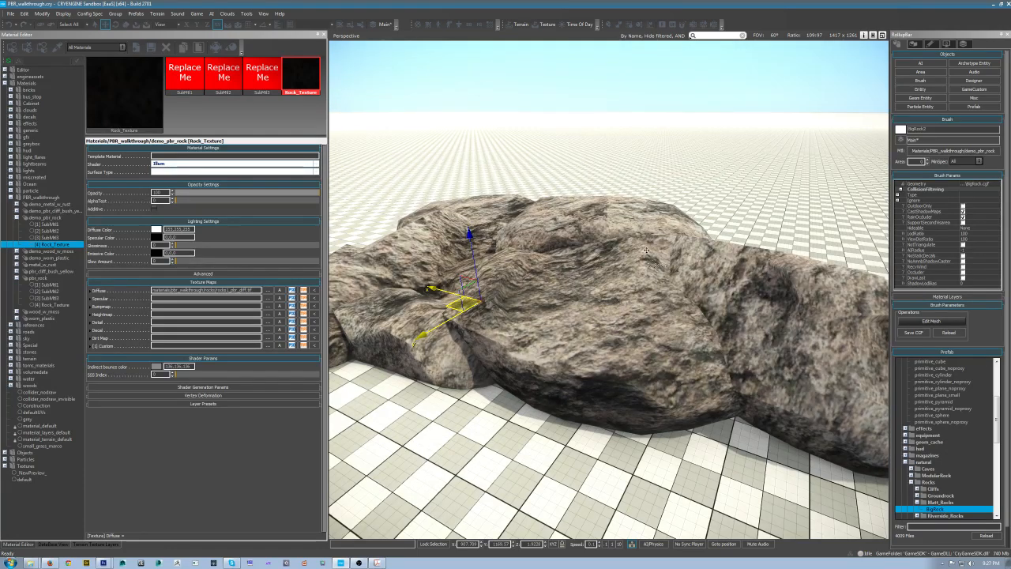
pyautogui.moveTo(618, 303); pyautogui.dragTo(586, 277, button='right')
pyautogui.press('s')
pyautogui.press('w')
pyautogui.press('s')
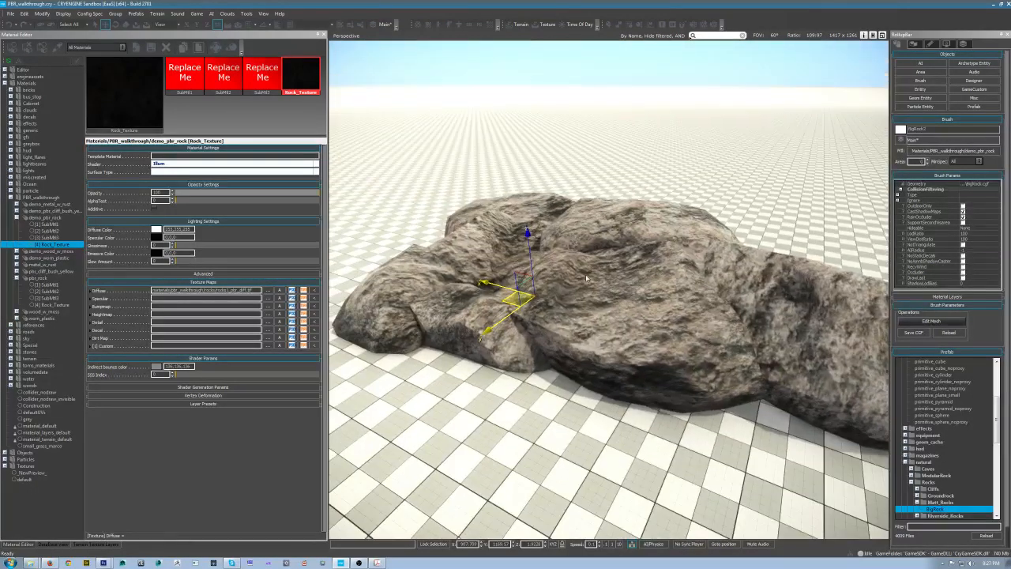
pyautogui.hotkey('alt', 'Tab')
pyautogui.hotkey('alt', 'shift', 'Tab')
pyautogui.click(157, 237)
pyautogui.moveTo(518, 293)
pyautogui.mouseDown()
pyautogui.moveTo(517, 282)
pyautogui.moveTo(519, 290)
pyautogui.mouseUp()
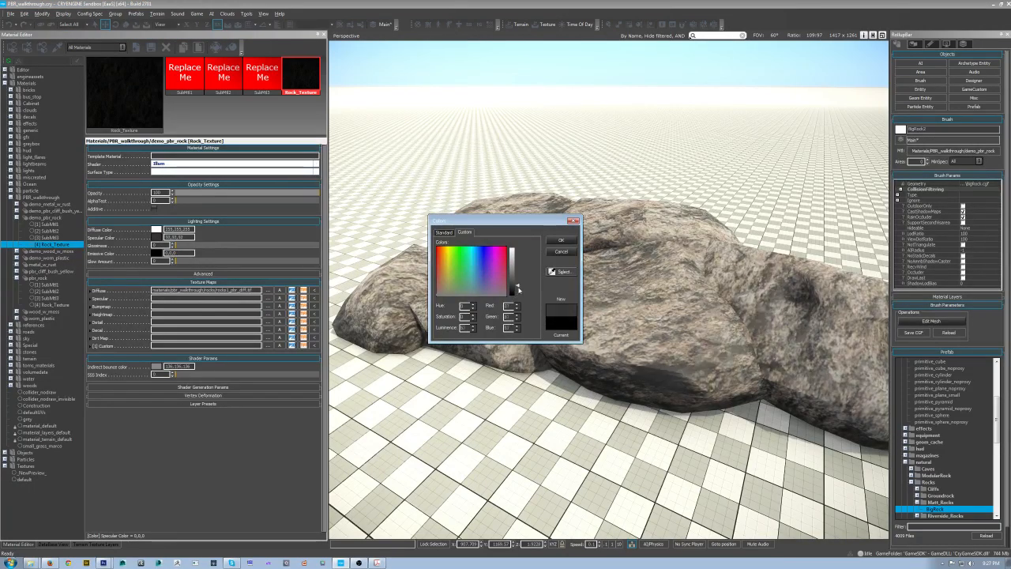
pyautogui.click(561, 251)
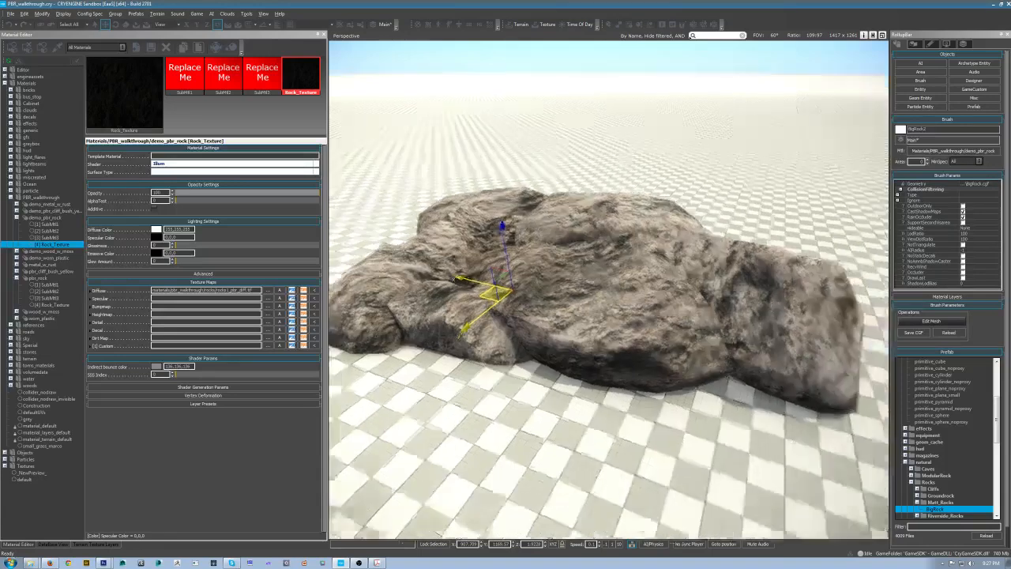
# Step: Copy the diffuse texture path and paste it into the Specular texture map slot
pyautogui.scroll(-5, 679, 308)
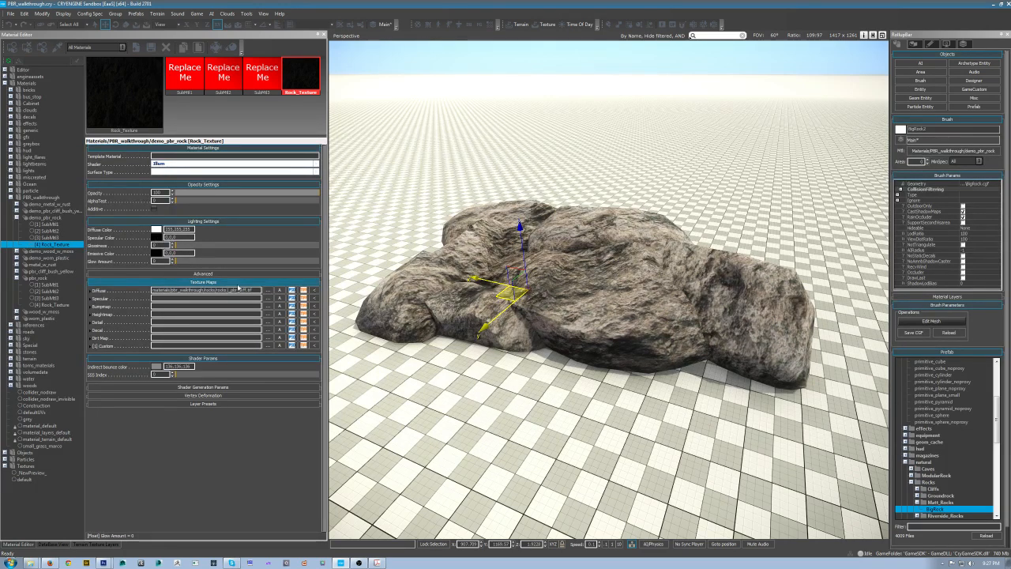
pyautogui.moveTo(255, 290); pyautogui.dragTo(77, 280)
pyautogui.hotkey('ctrl', 'c')
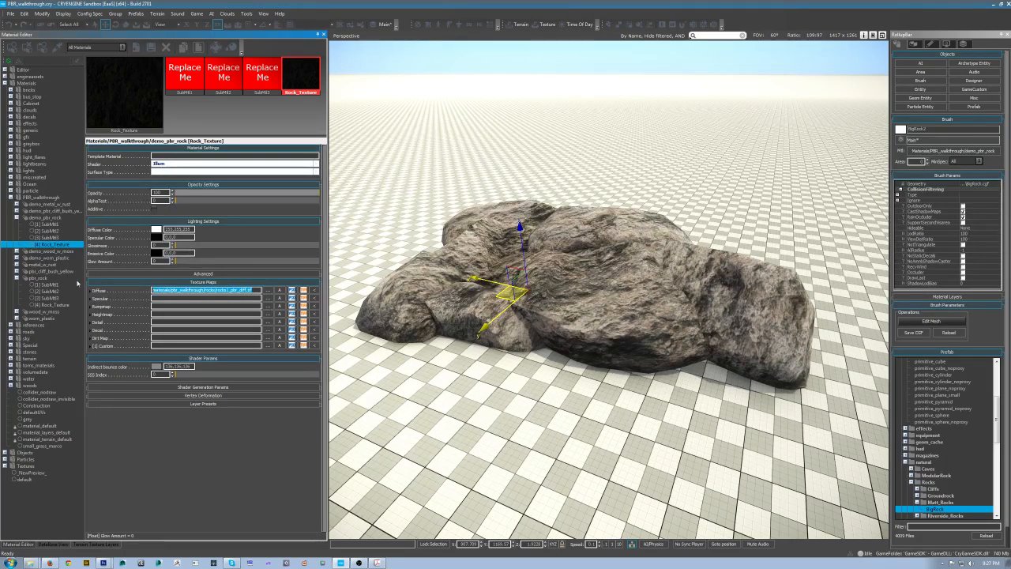
pyautogui.click(192, 298)
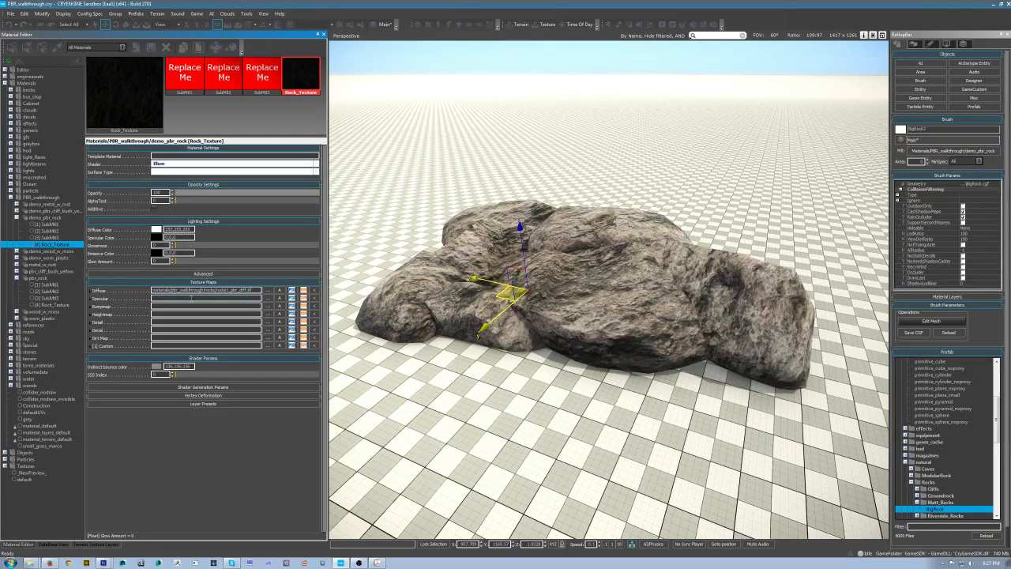
pyautogui.hotkey('ctrl', 'v')
pyautogui.click(237, 290)
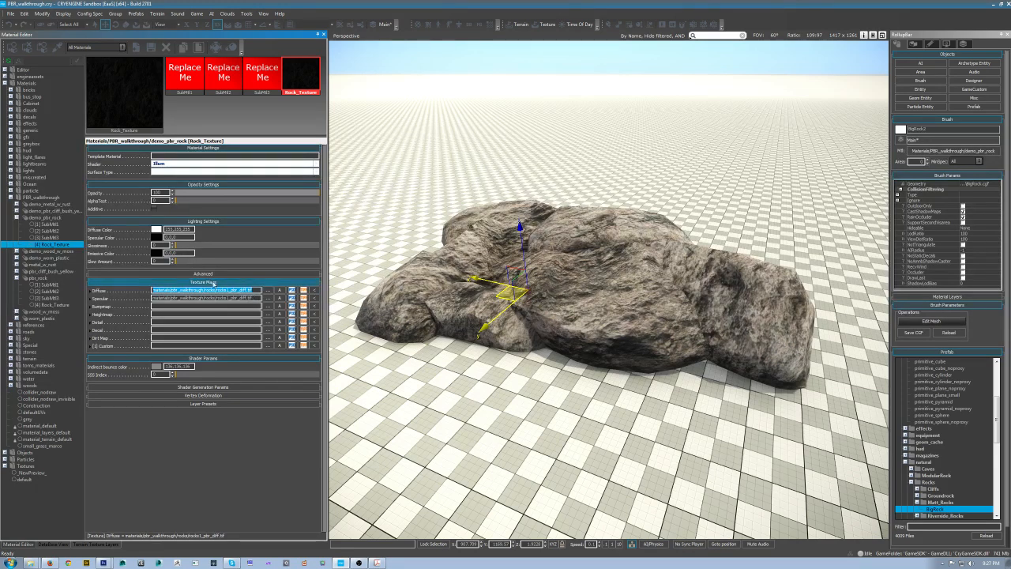
# Step: Set the material's specular color to white, 255,255,255
pyautogui.click(157, 237)
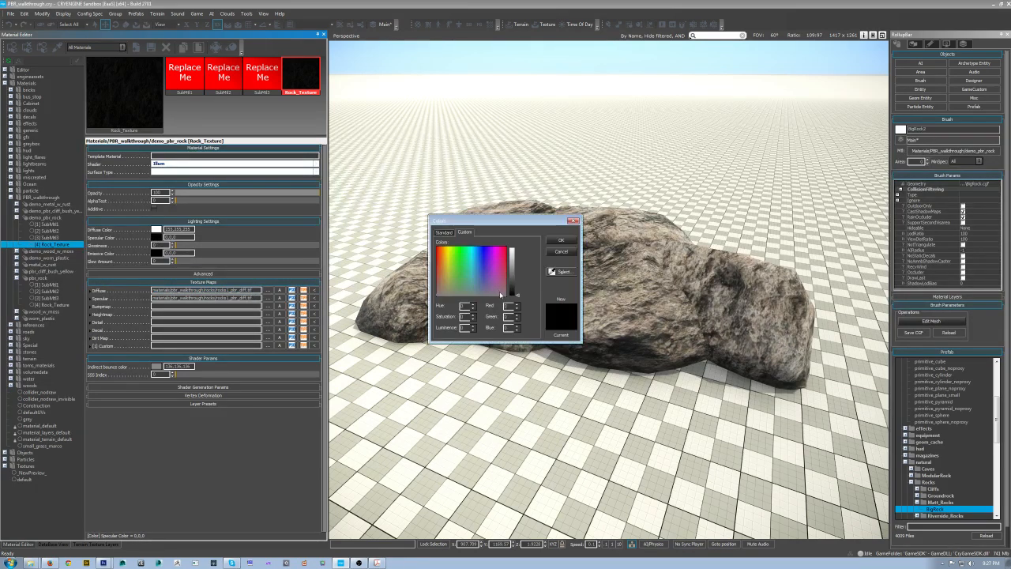
pyautogui.moveTo(515, 291); pyautogui.dragTo(519, 249)
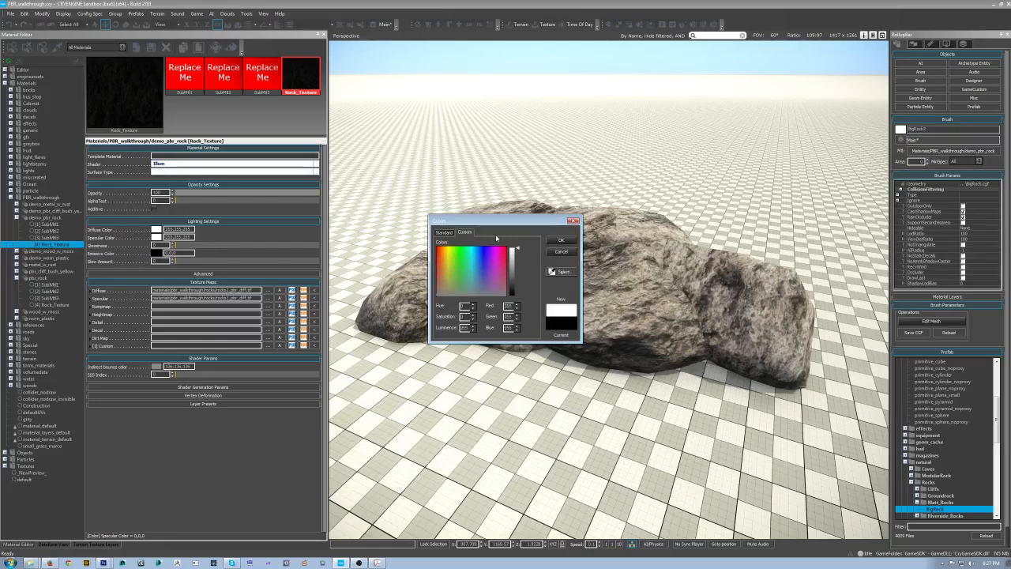
pyautogui.click(561, 240)
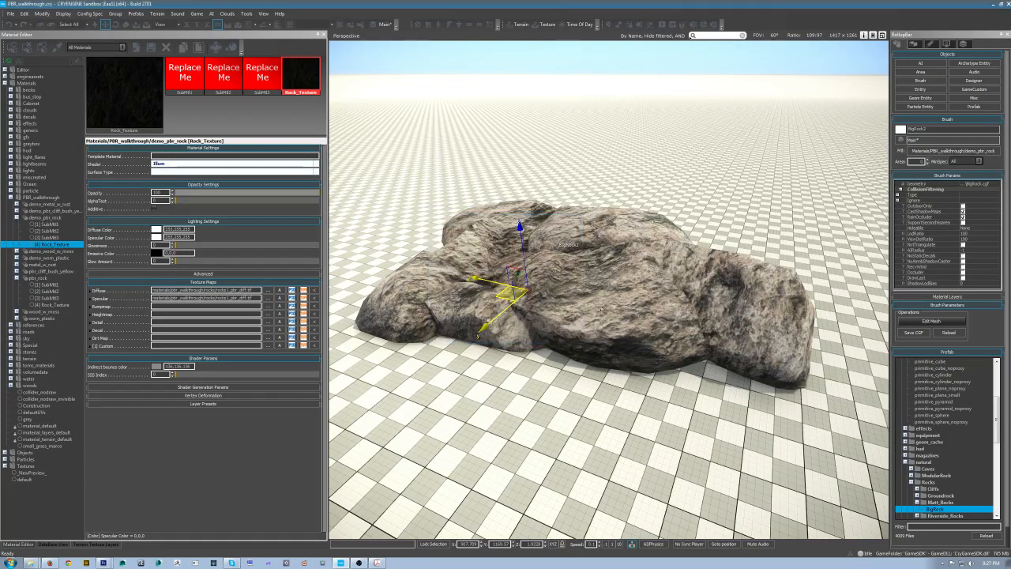
# Step: Orbit and zoom around the rock to examine the new specular result, then return to Photoshop
pyautogui.scroll(-2, 622, 335)
pyautogui.keyDown('alt'); pyautogui.moveTo(624, 335); pyautogui.dragTo(643, 379, button='middle'); pyautogui.keyUp('alt')
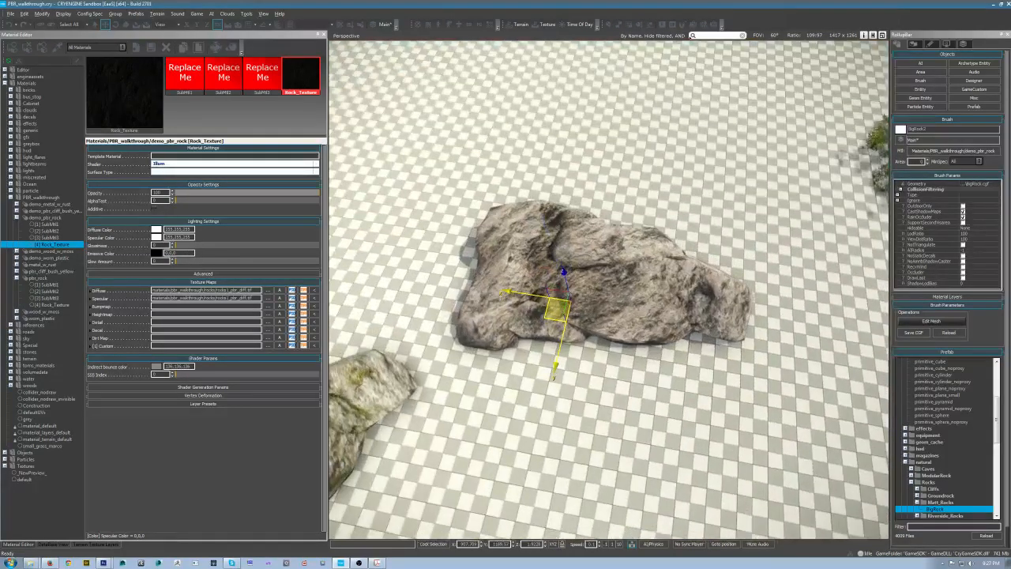
pyautogui.scroll(3, 638, 307)
pyautogui.moveTo(643, 312)
pyautogui.keyDown('alt'); pyautogui.mouseDown(button='middle')
pyautogui.moveTo(686, 256)
pyautogui.moveTo(722, 237)
pyautogui.moveTo(664, 246)
pyautogui.moveTo(695, 208)
pyautogui.mouseUp(button='middle'); pyautogui.keyUp('alt')
pyautogui.click(748, 169)
pyautogui.hotkey('alt', 'Tab')
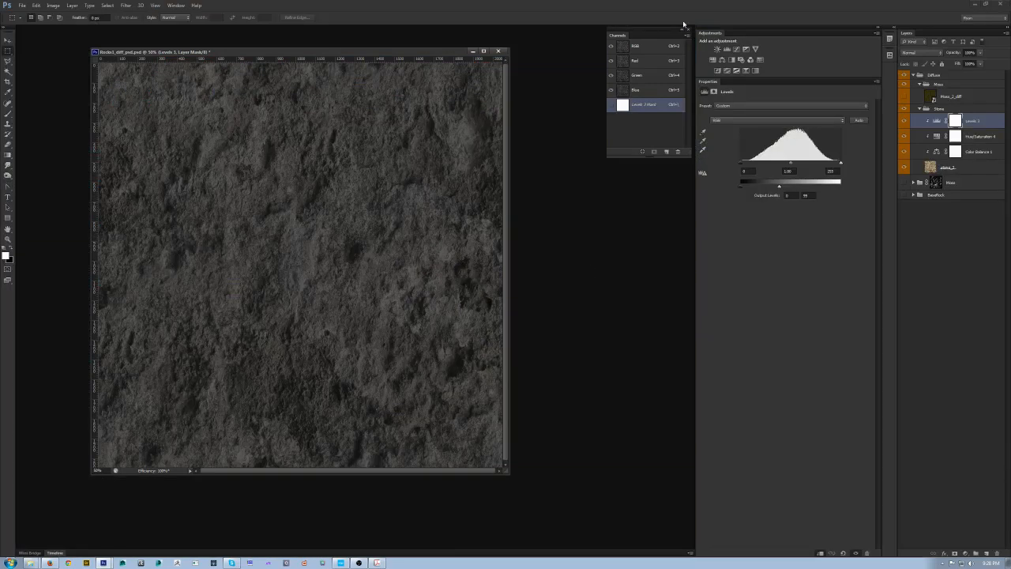
# Step: Turn on the Moss layer's visibility, select Moss_2_diff, and add a Hue/Saturation adjustment to it
pyautogui.click(968, 96)
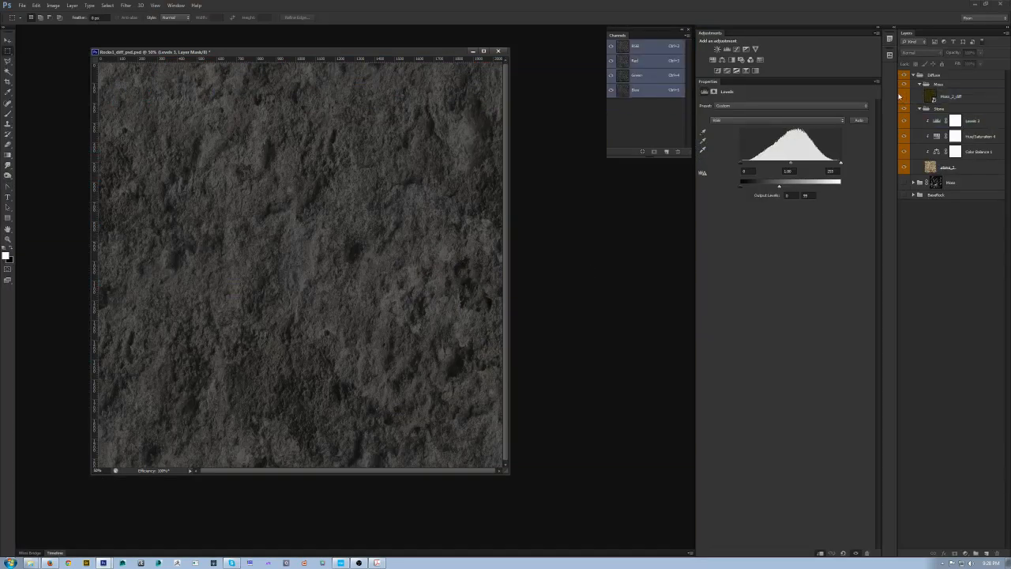
pyautogui.click(904, 95)
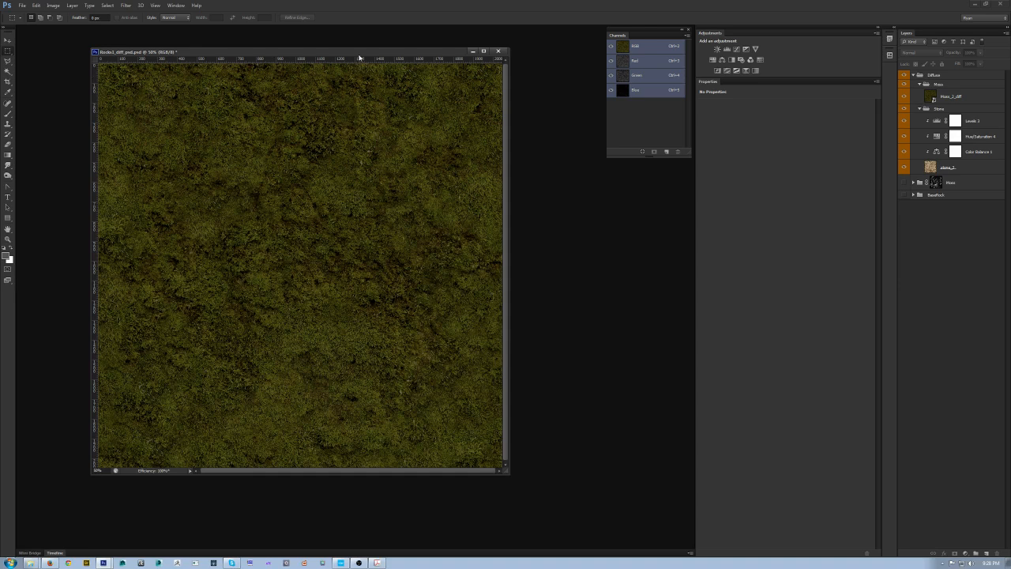
pyautogui.moveTo(353, 60); pyautogui.dragTo(345, 67)
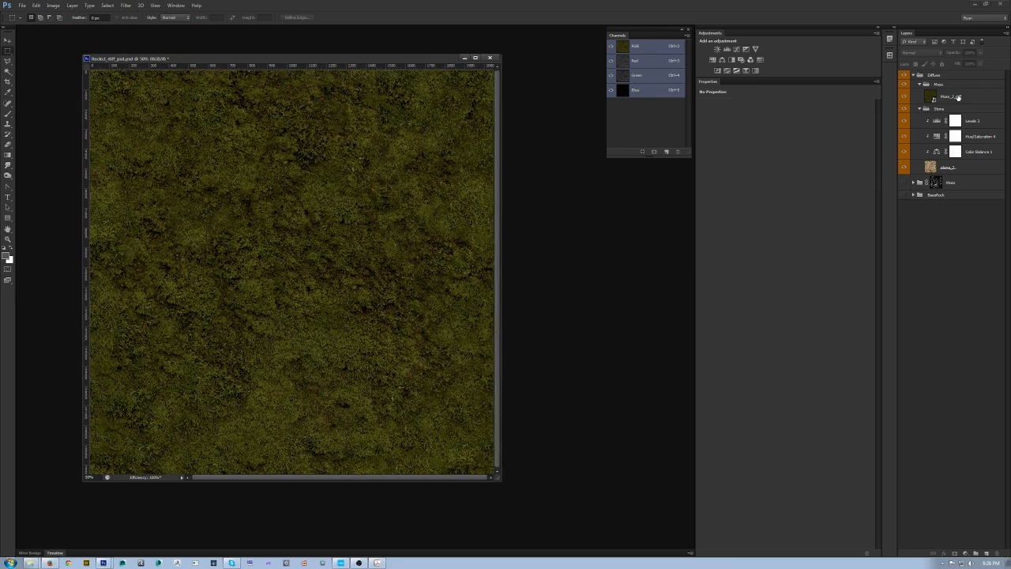
pyautogui.click(957, 96)
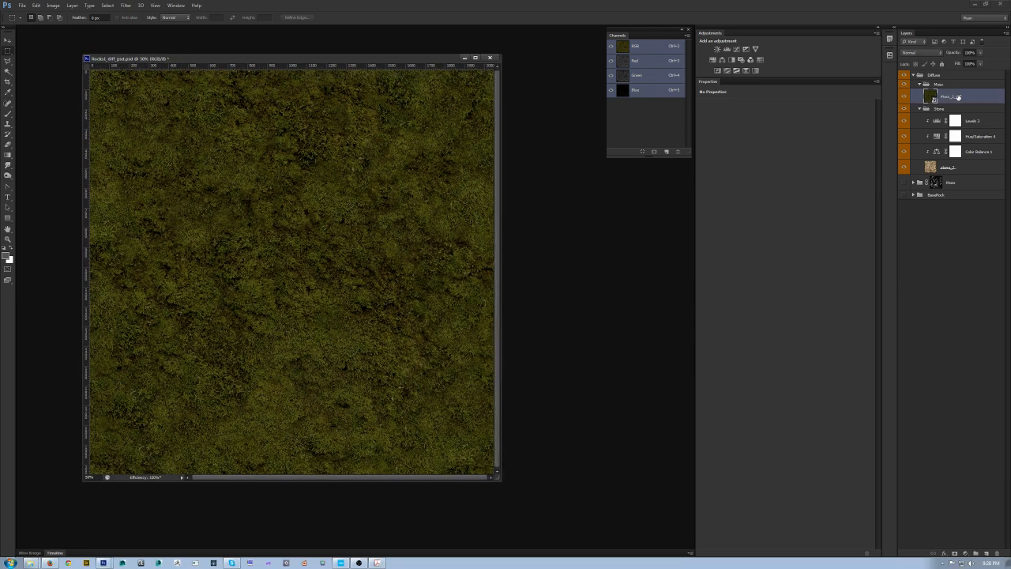
pyautogui.click(712, 59)
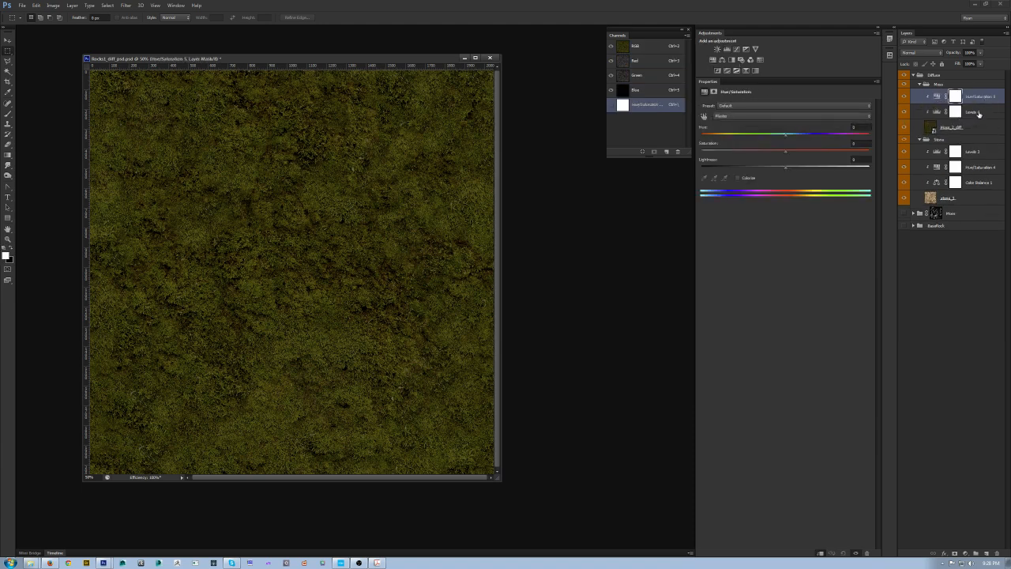
# Step: Lower the output white level of the moss Levels adjustment to darken the moss
pyautogui.click(978, 113)
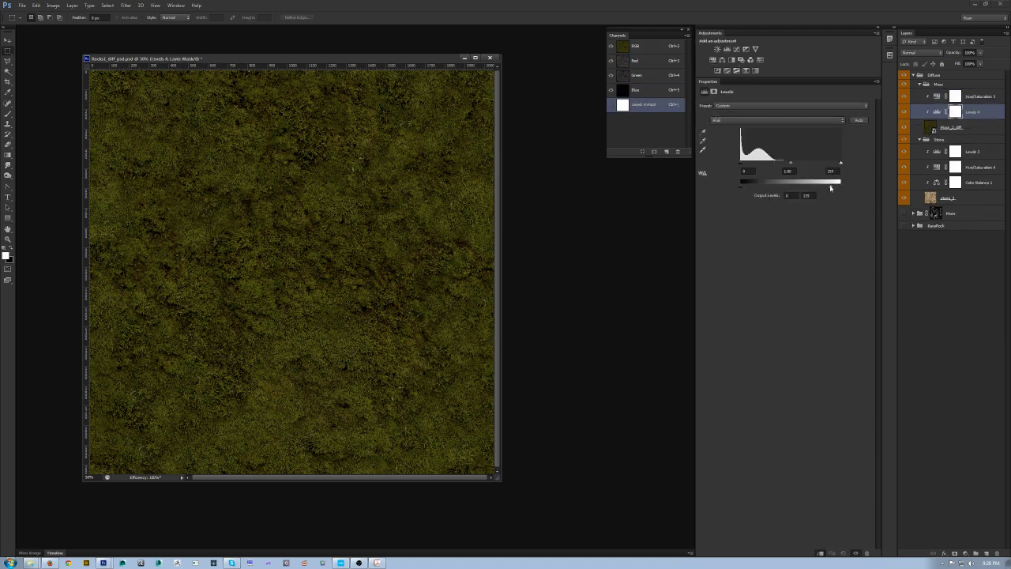
pyautogui.moveTo(830, 187); pyautogui.dragTo(814, 184)
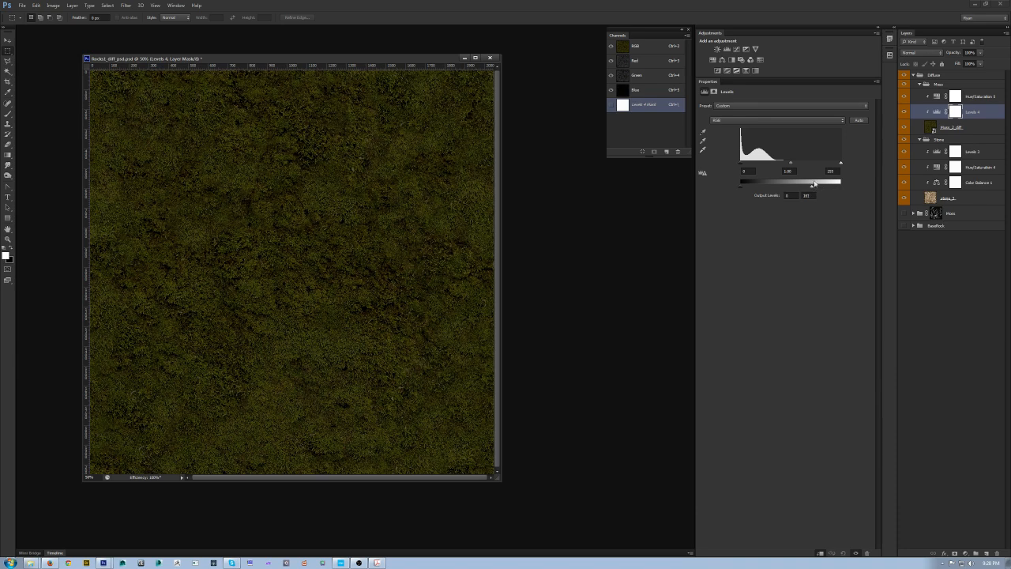
# Step: Compare the moss brightness against the albedo chart in the PBR workflow PDF
pyautogui.click(981, 97)
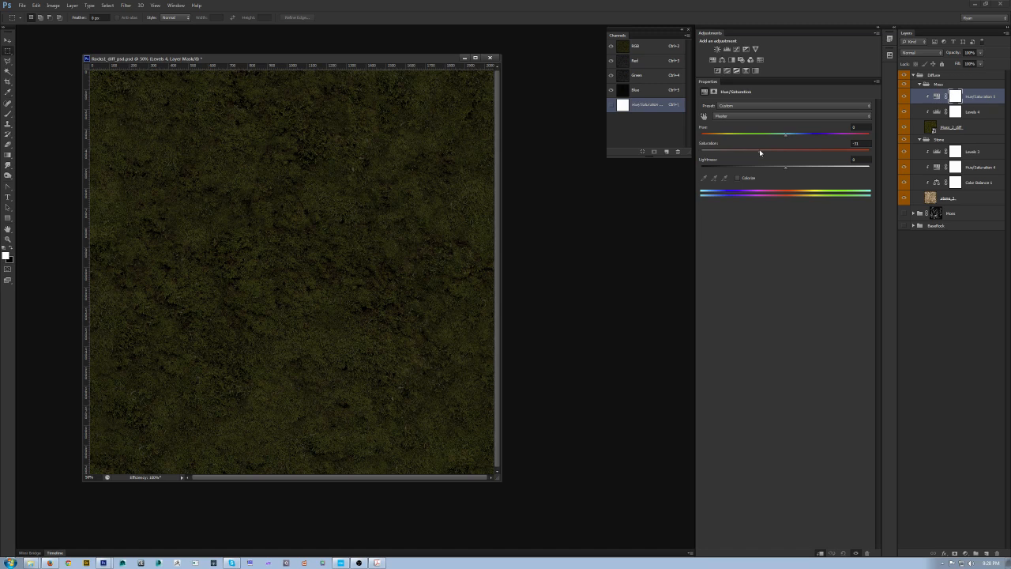
pyautogui.click(960, 129)
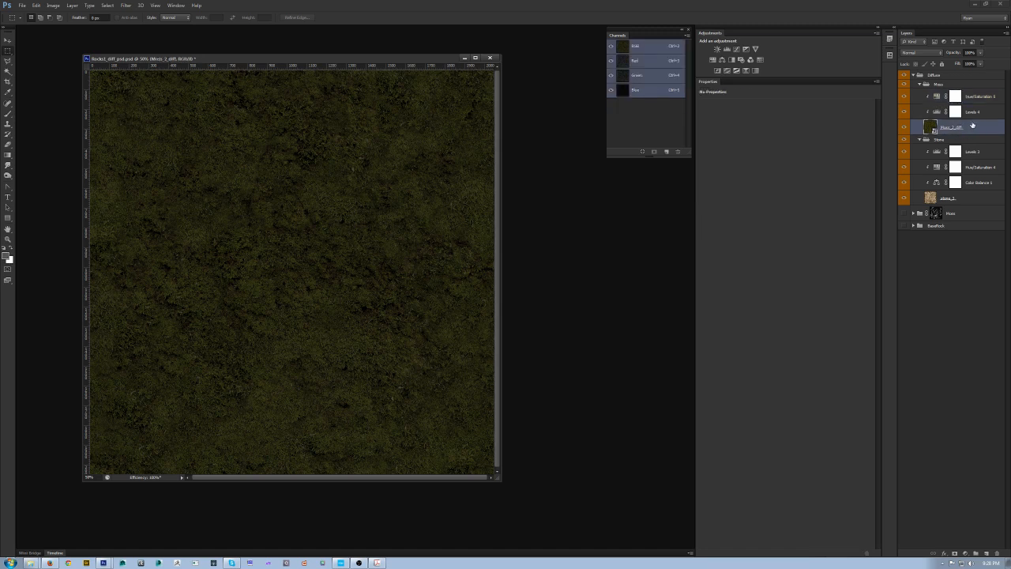
pyautogui.moveTo(323, 59); pyautogui.dragTo(313, 50)
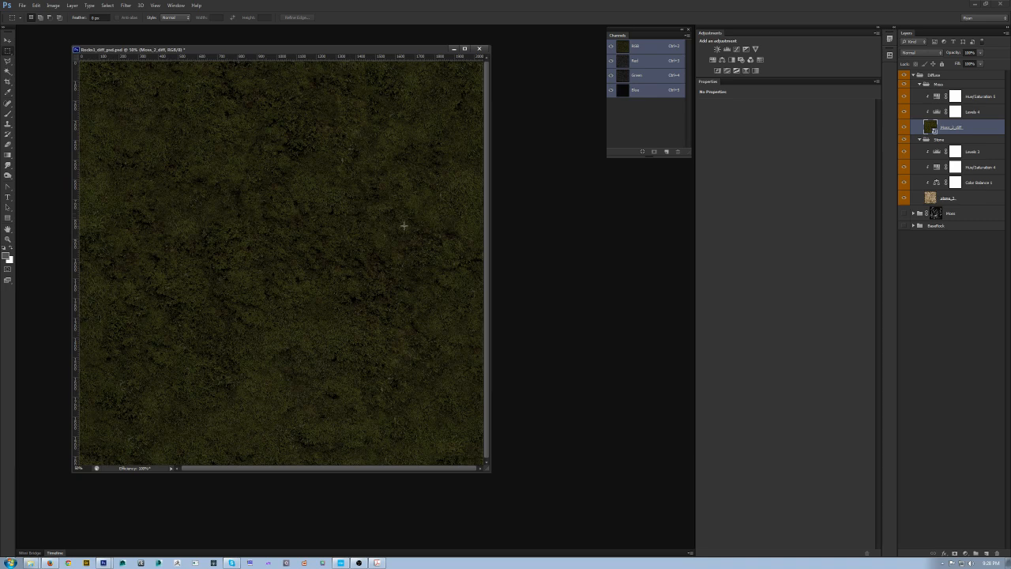
pyautogui.click(377, 562)
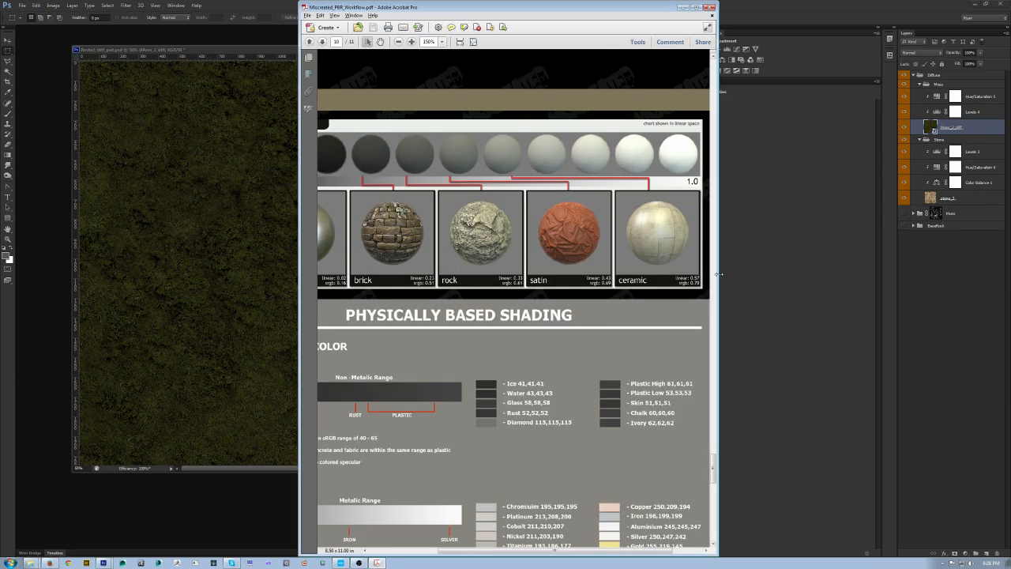
pyautogui.moveTo(717, 272); pyautogui.dragTo(867, 268)
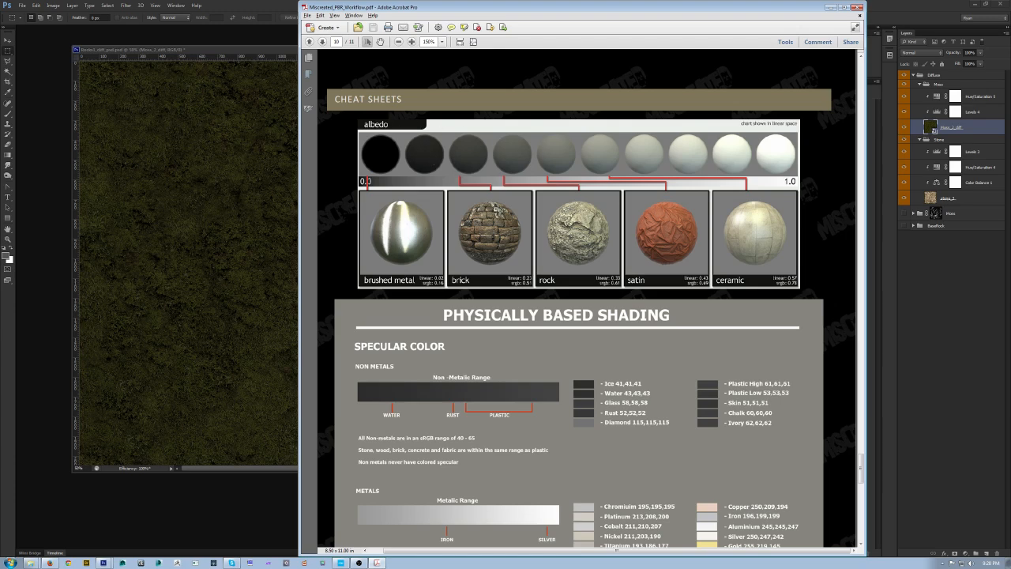
pyautogui.hotkey('alt', 'Tab')
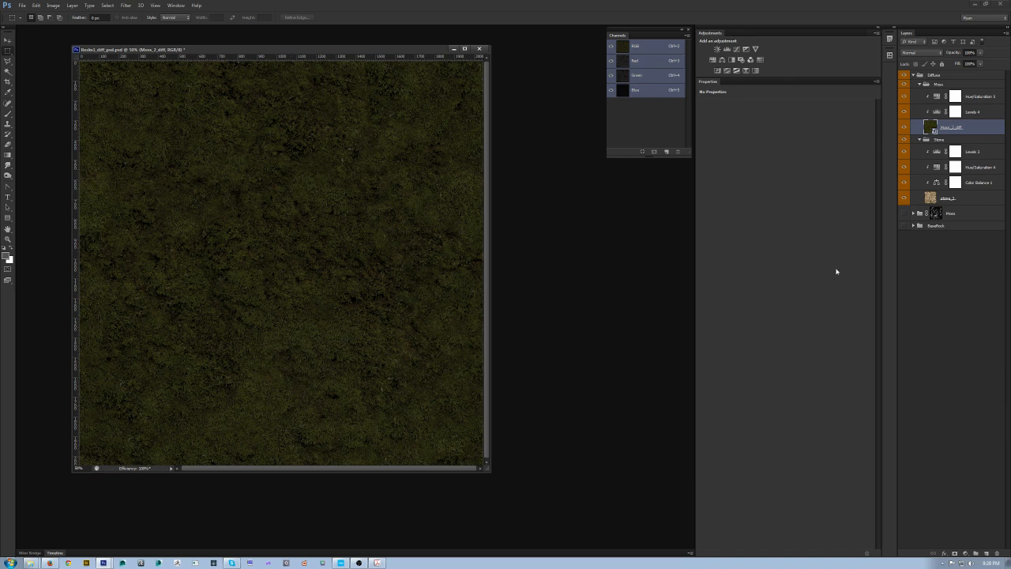
# Step: Select the Moss group and add a layer mask to it
pyautogui.click(992, 95)
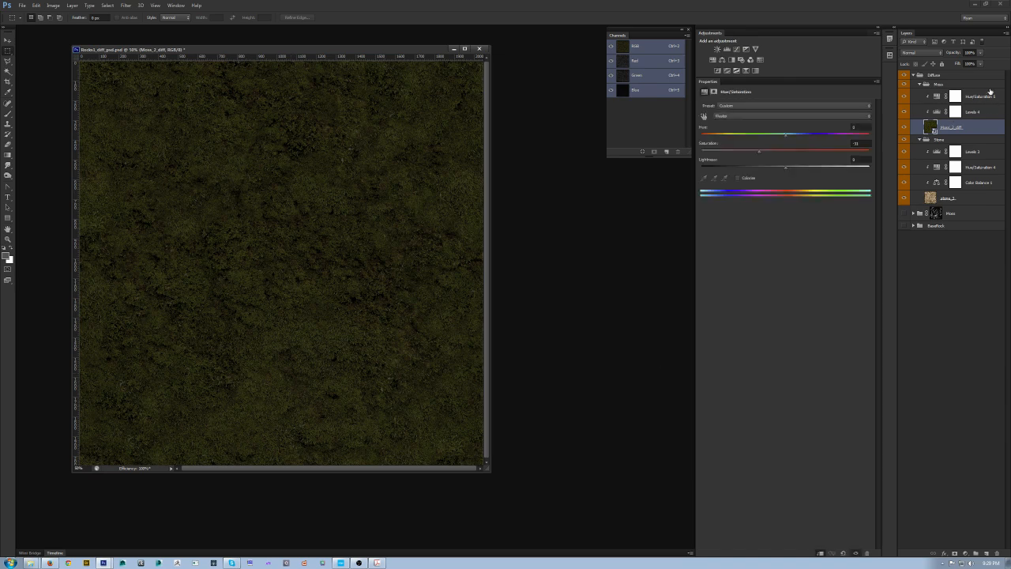
pyautogui.click(962, 128)
pyautogui.click(942, 83)
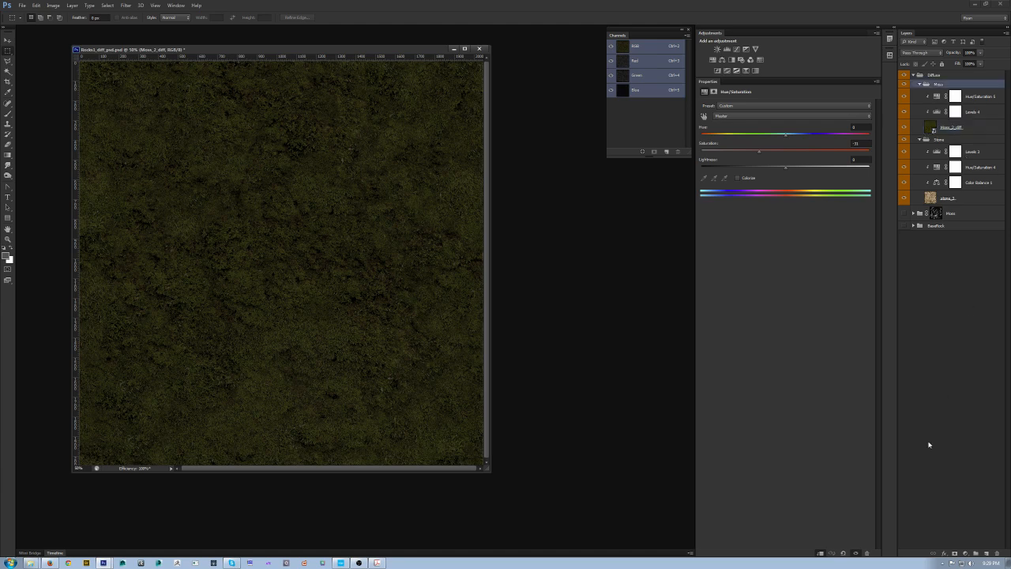
pyautogui.click(954, 553)
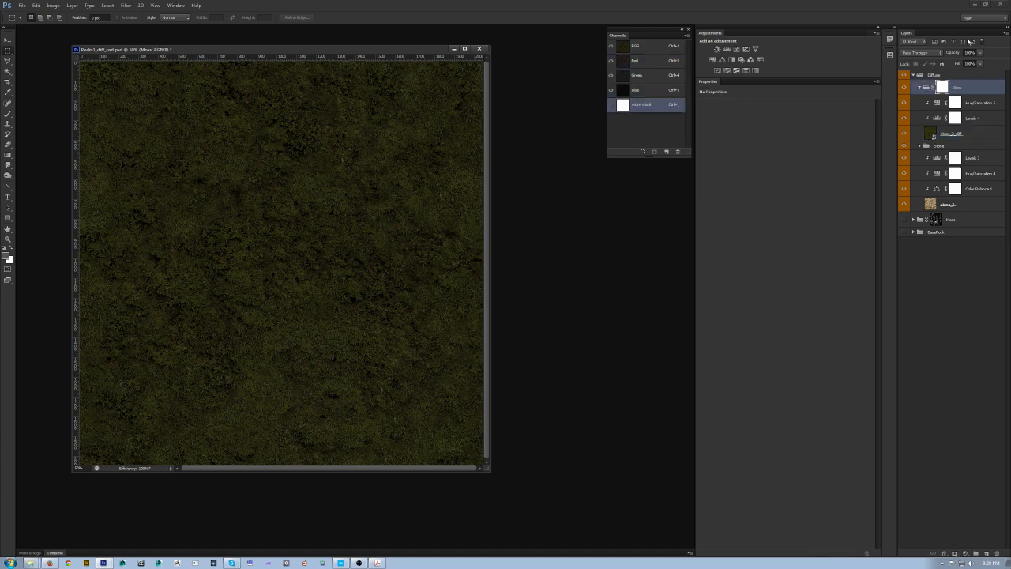
# Step: Select the Brush tool and choose a large textured grunge brush from the brush picker
pyautogui.moveTo(488, 468); pyautogui.dragTo(533, 507)
pyautogui.press('b')
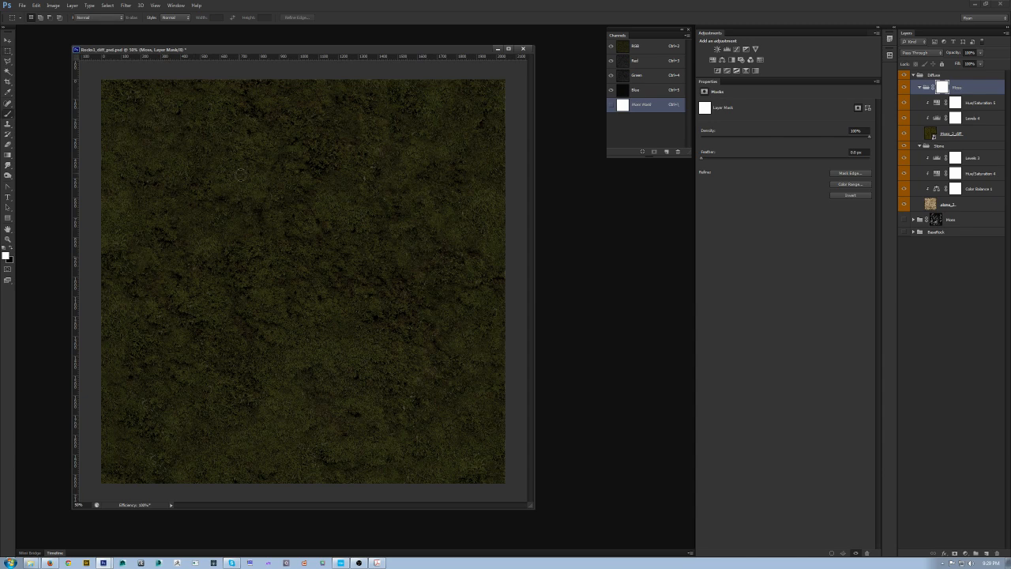
pyautogui.rightClick(241, 174)
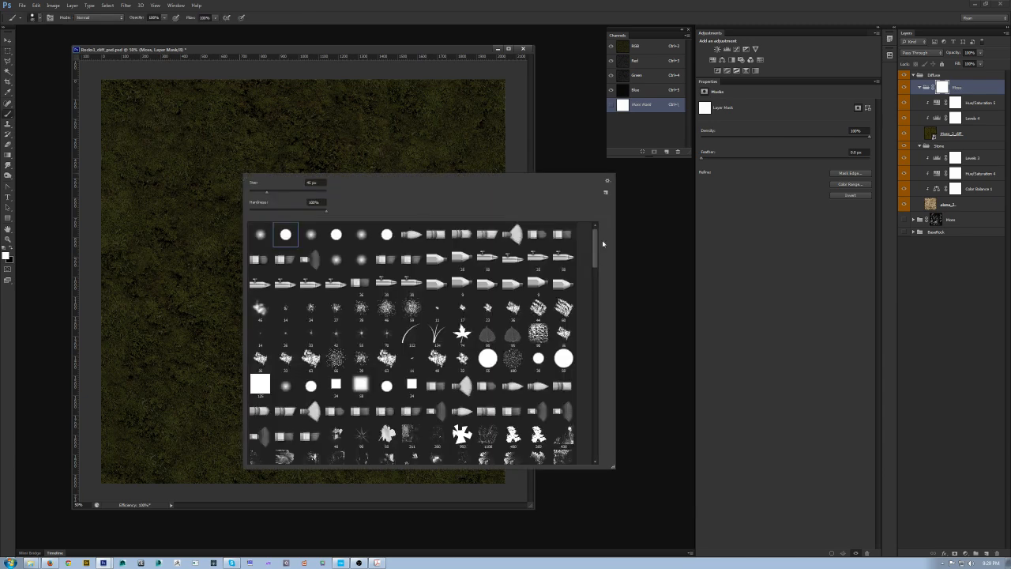
pyautogui.scroll(-3, 582, 296)
pyautogui.click(538, 342)
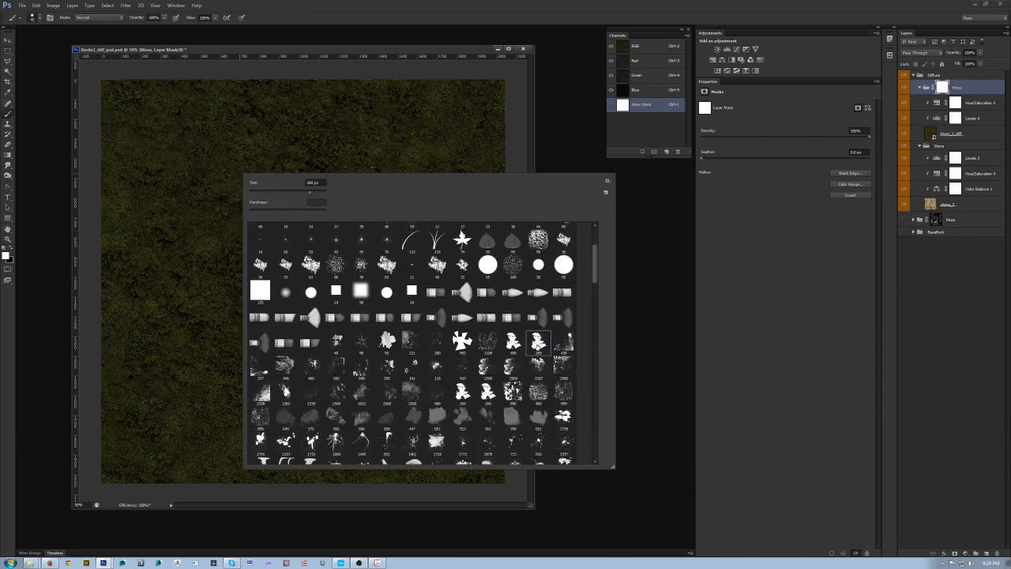
pyautogui.press('Return')
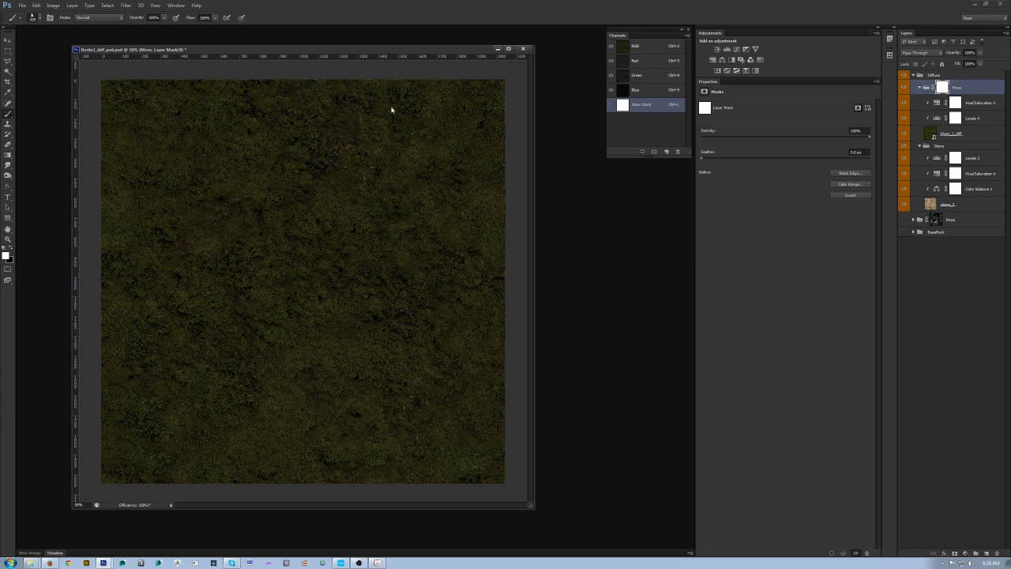
# Step: Open the Brush panel, test a stroke on the mask and undo it, then enable Shape Dynamics
pyautogui.press('F5')
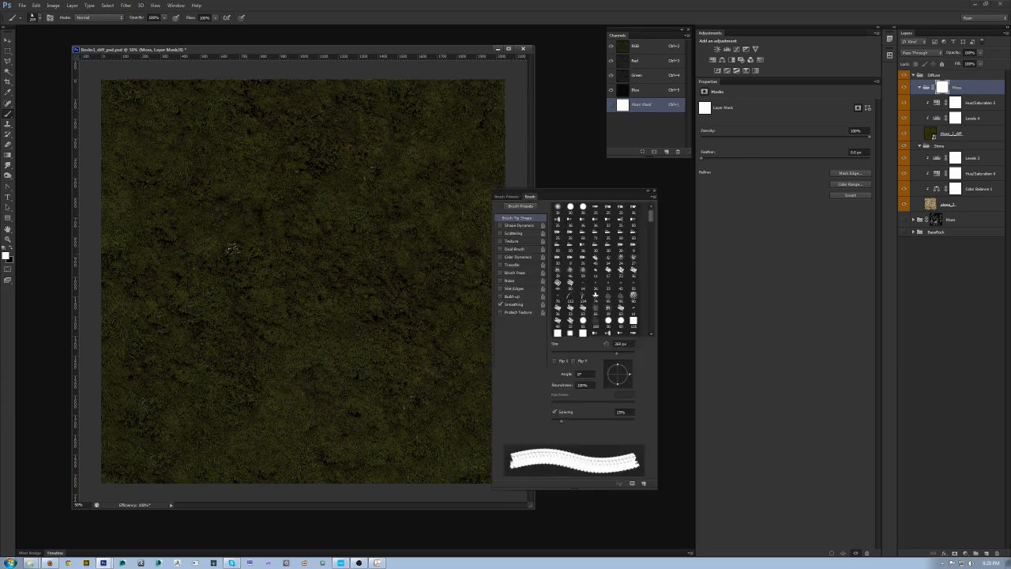
pyautogui.moveTo(273, 162)
pyautogui.mouseDown()
pyautogui.moveTo(174, 225)
pyautogui.moveTo(316, 327)
pyautogui.moveTo(340, 158)
pyautogui.moveTo(368, 150)
pyautogui.mouseUp()
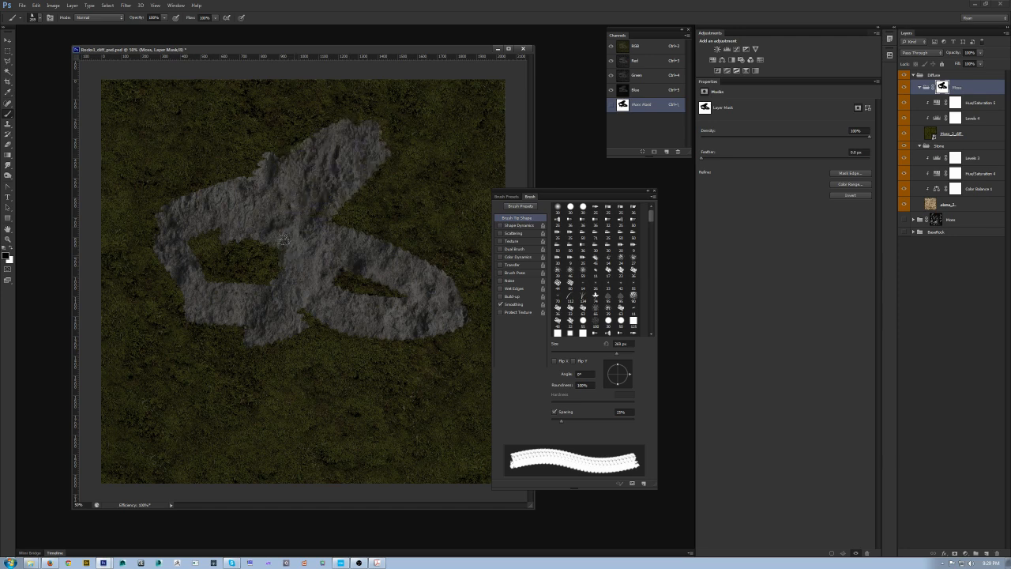
pyautogui.hotkey('ctrl', 'z')
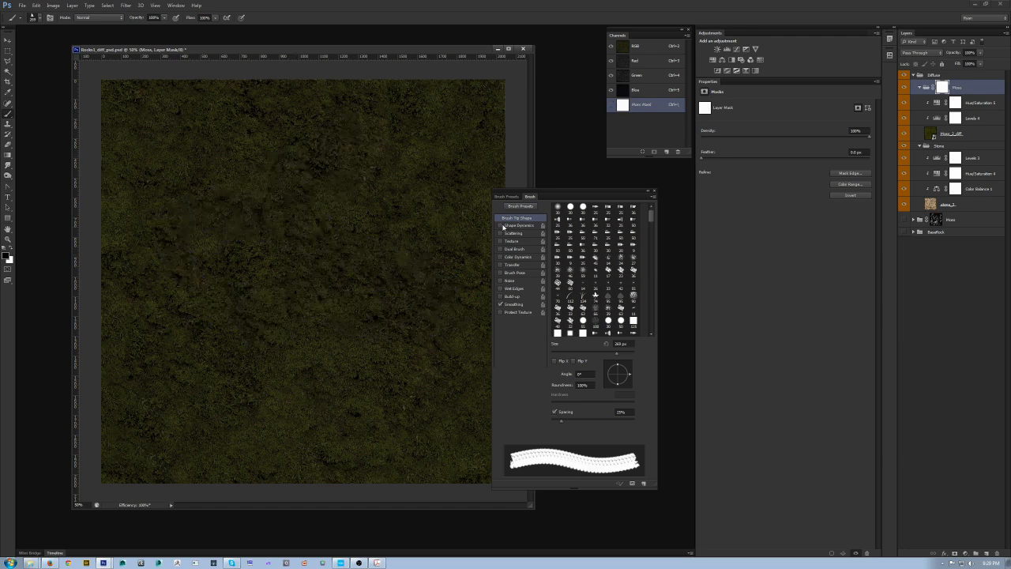
pyautogui.click(500, 225)
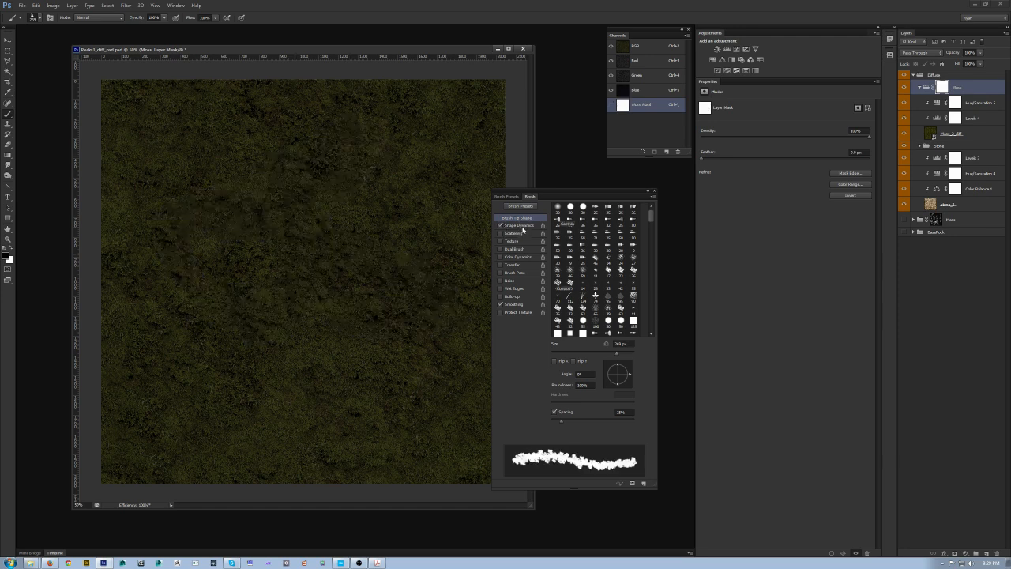
pyautogui.click(521, 226)
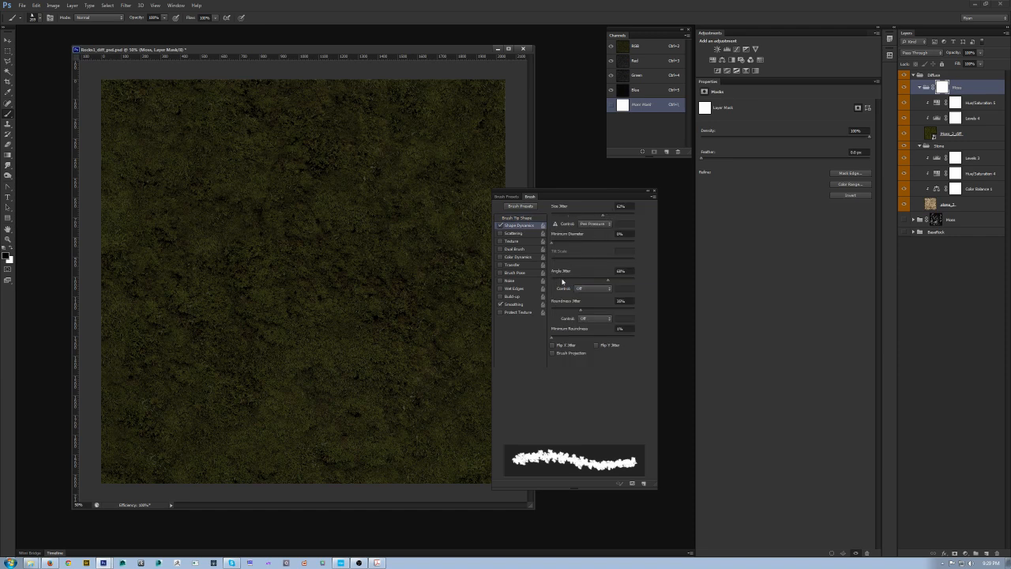
# Step: Paint scattered black patches on the Moss mask to reveal stone through the moss
pyautogui.click(356, 395)
pyautogui.click(282, 417)
pyautogui.click(231, 364)
pyautogui.click(171, 406)
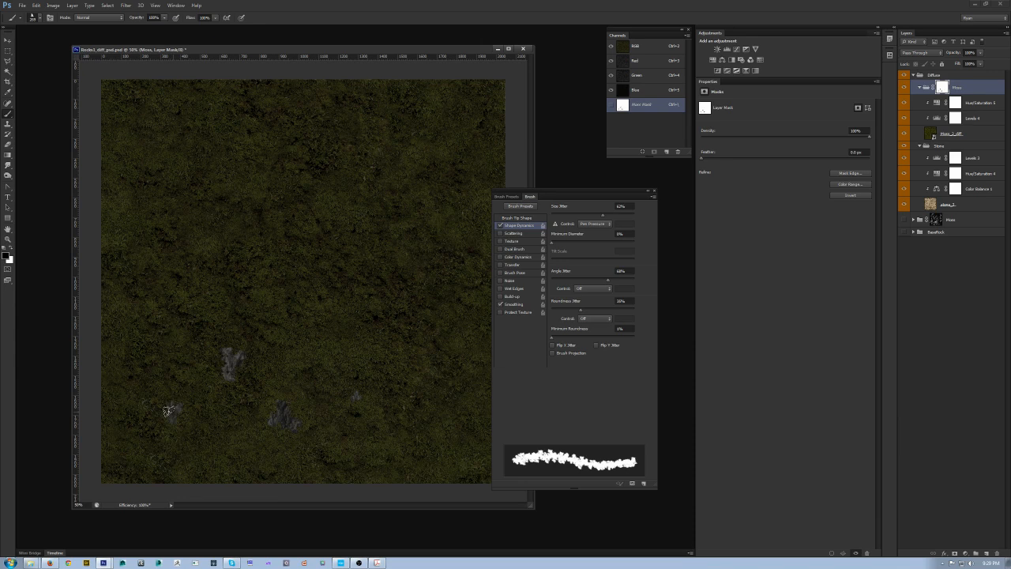
pyautogui.click(204, 351)
pyautogui.click(166, 270)
pyautogui.click(280, 233)
pyautogui.click(359, 348)
pyautogui.click(442, 201)
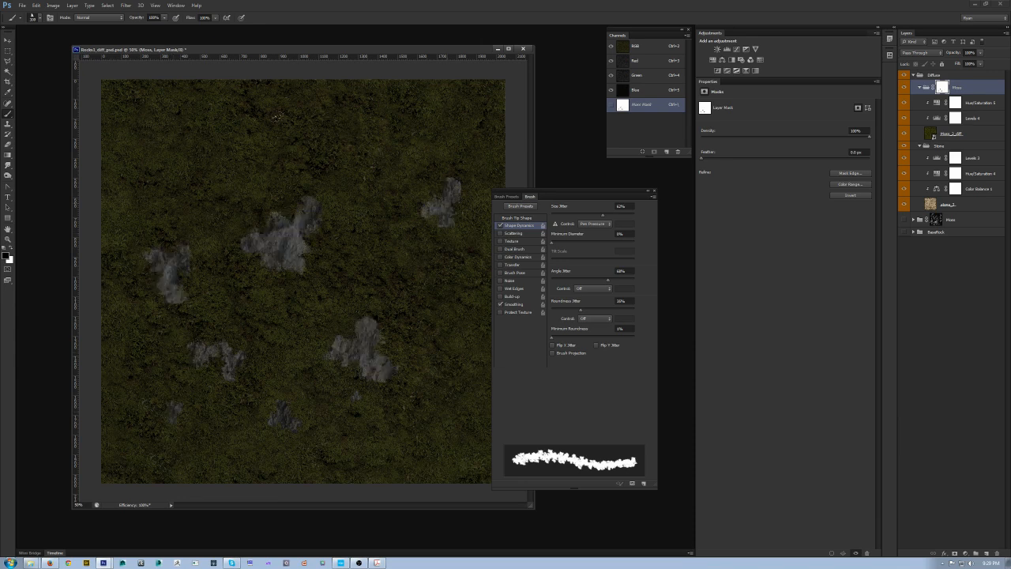
pyautogui.click(300, 139)
pyautogui.click(205, 190)
pyautogui.click(206, 123)
pyautogui.click(166, 119)
pyautogui.click(123, 130)
pyautogui.click(176, 323)
pyautogui.moveTo(150, 384); pyautogui.dragTo(141, 444)
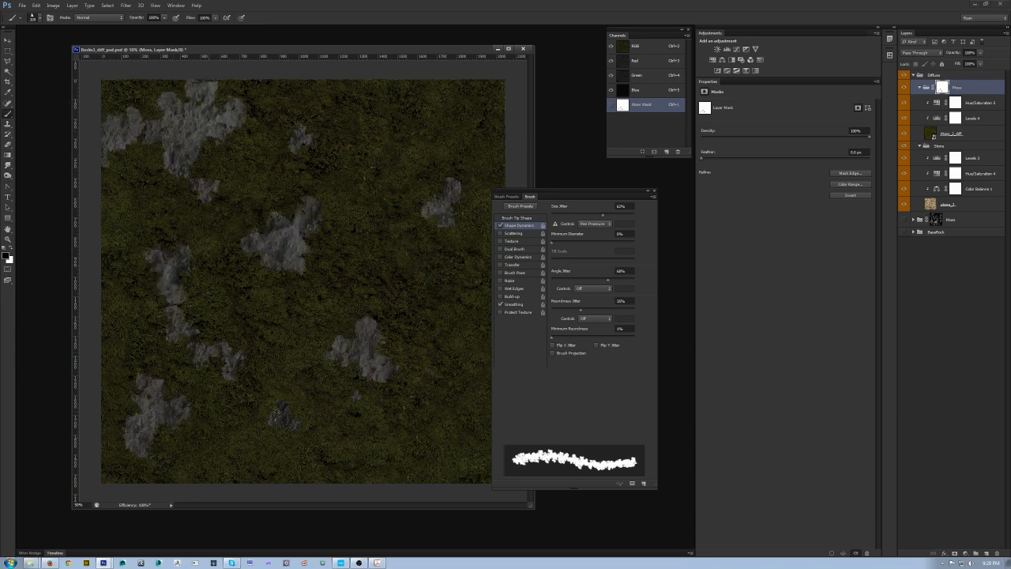
# Step: Paint large connected stone areas across the centre and edges of the Moss mask
pyautogui.moveTo(244, 455); pyautogui.dragTo(417, 419)
pyautogui.moveTo(340, 207); pyautogui.dragTo(427, 292)
pyautogui.moveTo(332, 253); pyautogui.dragTo(383, 384)
pyautogui.moveTo(304, 154); pyautogui.dragTo(363, 178)
pyautogui.click(417, 355)
pyautogui.click(418, 138)
pyautogui.click(337, 156)
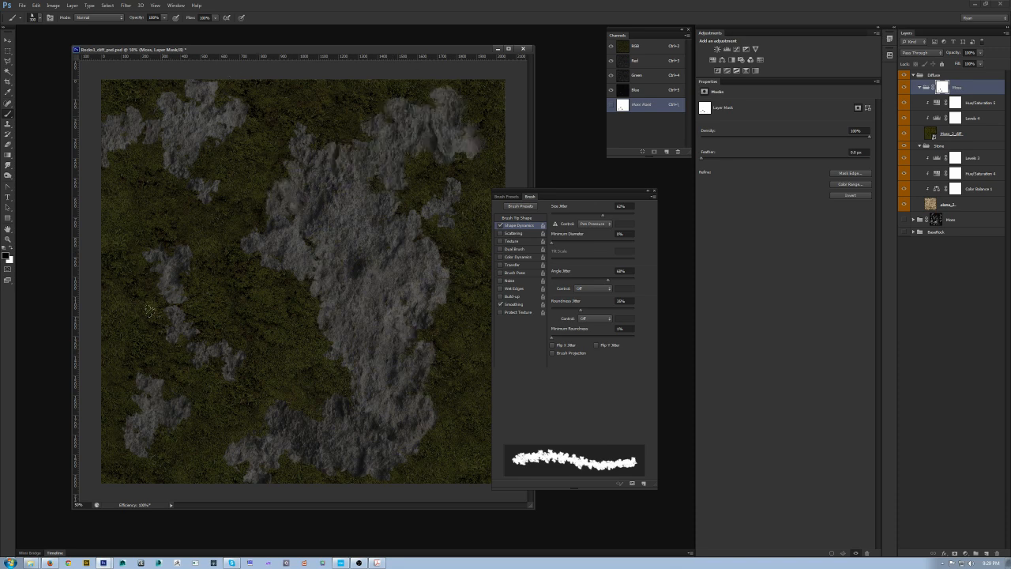
pyautogui.click(486, 122)
pyautogui.click(265, 119)
pyautogui.click(258, 328)
pyautogui.click(150, 217)
pyautogui.click(134, 458)
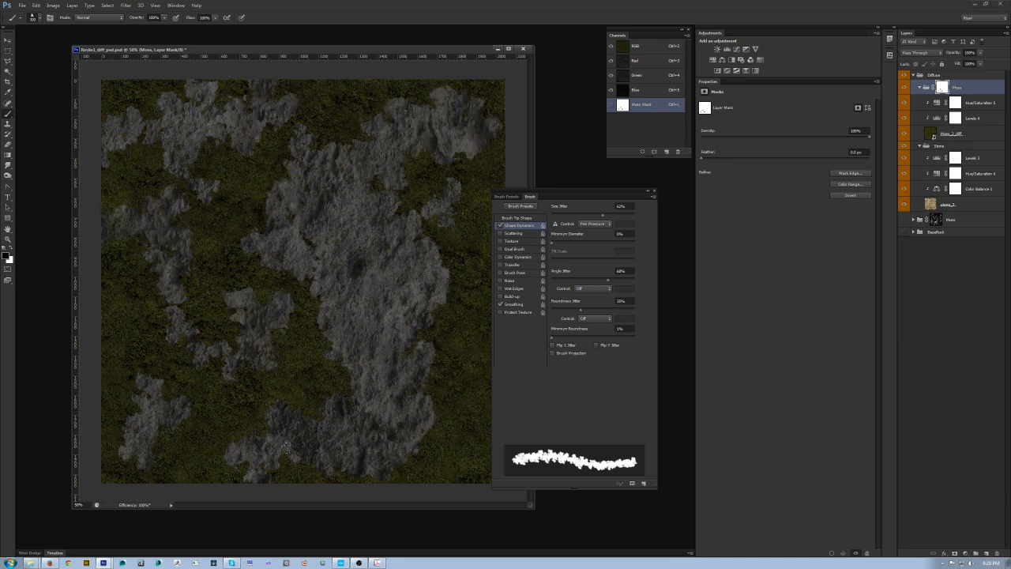
pyautogui.moveTo(466, 426); pyautogui.dragTo(454, 464)
pyautogui.moveTo(453, 260); pyautogui.dragTo(456, 294)
pyautogui.moveTo(467, 190); pyautogui.dragTo(491, 219)
pyautogui.moveTo(299, 136); pyautogui.dragTo(347, 123)
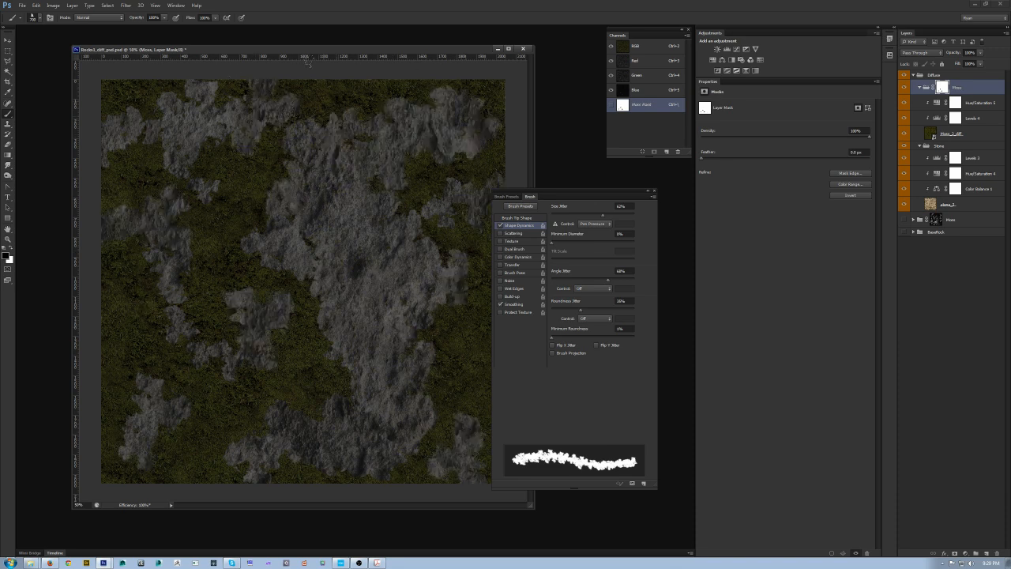
pyautogui.moveTo(198, 233); pyautogui.dragTo(224, 285)
pyautogui.moveTo(345, 251)
pyautogui.mouseDown()
pyautogui.moveTo(252, 174)
pyautogui.moveTo(270, 215)
pyautogui.mouseUp()
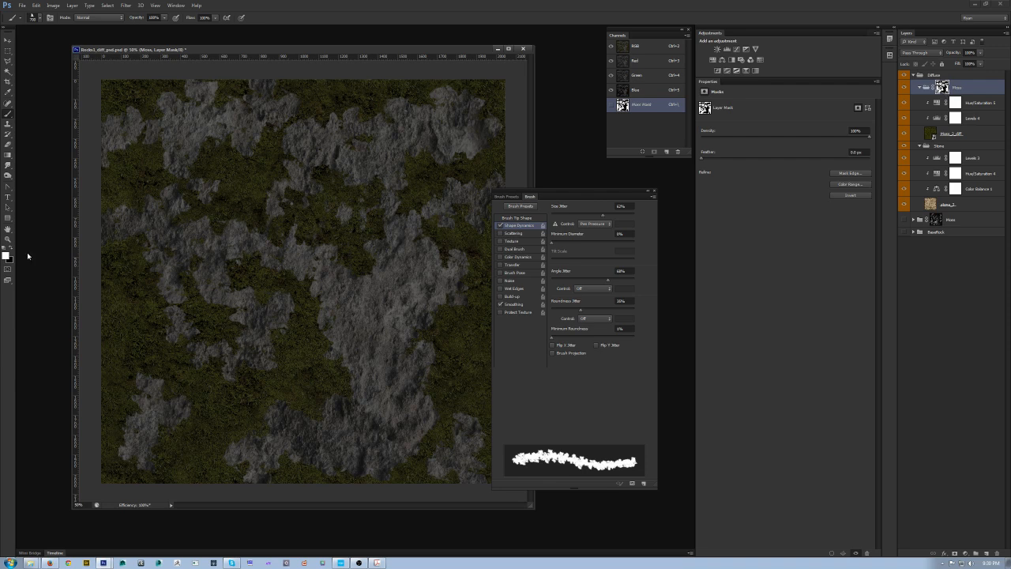
# Step: Refine the Moss mask by alternating black and white strokes to balance moss and stone areas
pyautogui.press('x')
pyautogui.press('x')
pyautogui.moveTo(271, 239)
pyautogui.mouseDown()
pyautogui.moveTo(267, 286)
pyautogui.moveTo(312, 338)
pyautogui.moveTo(351, 248)
pyautogui.moveTo(229, 297)
pyautogui.mouseUp()
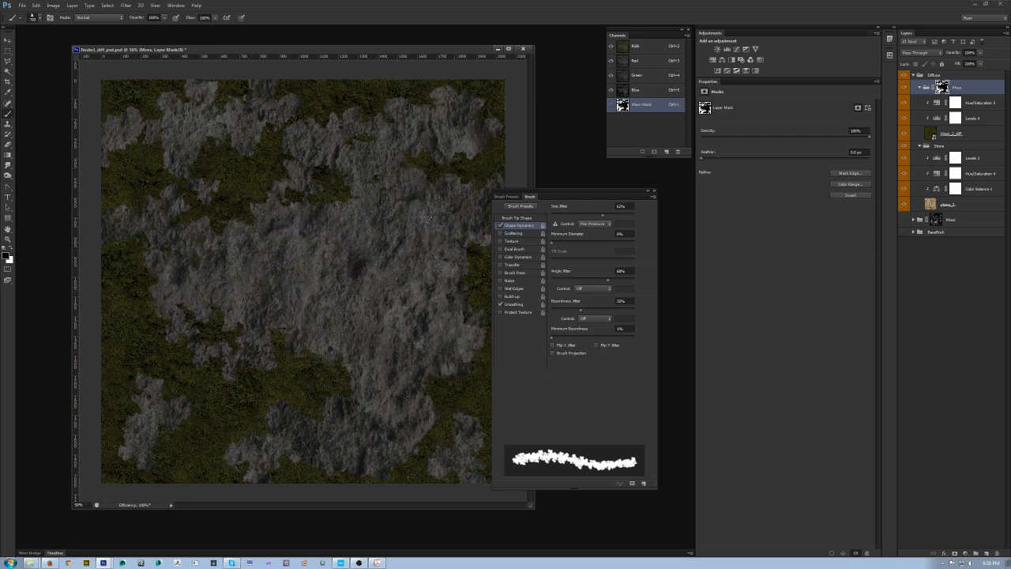
pyautogui.press('x')
pyautogui.moveTo(276, 272)
pyautogui.mouseDown()
pyautogui.moveTo(371, 304)
pyautogui.moveTo(328, 233)
pyautogui.moveTo(309, 257)
pyautogui.moveTo(259, 219)
pyautogui.moveTo(364, 237)
pyautogui.moveTo(316, 328)
pyautogui.moveTo(276, 348)
pyautogui.mouseUp()
pyautogui.press('x')
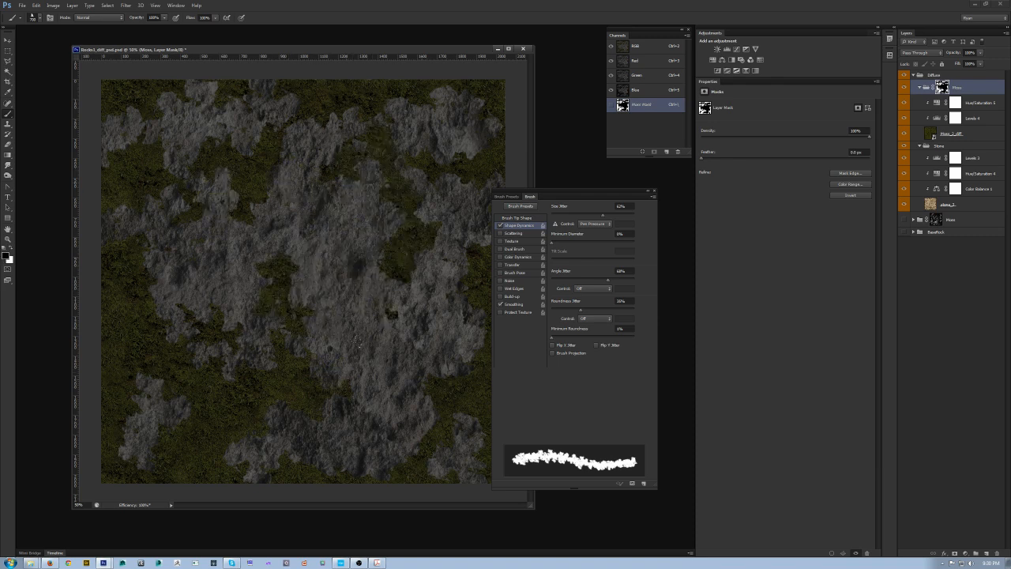
pyautogui.press('x')
pyautogui.moveTo(138, 396); pyautogui.dragTo(135, 458)
pyautogui.press('x')
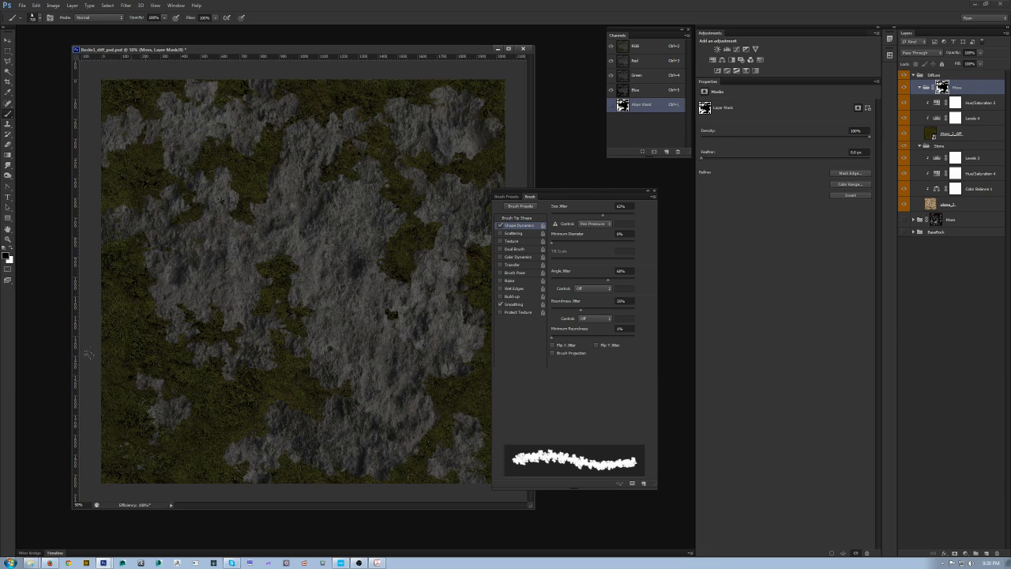
pyautogui.moveTo(107, 387); pyautogui.dragTo(138, 470)
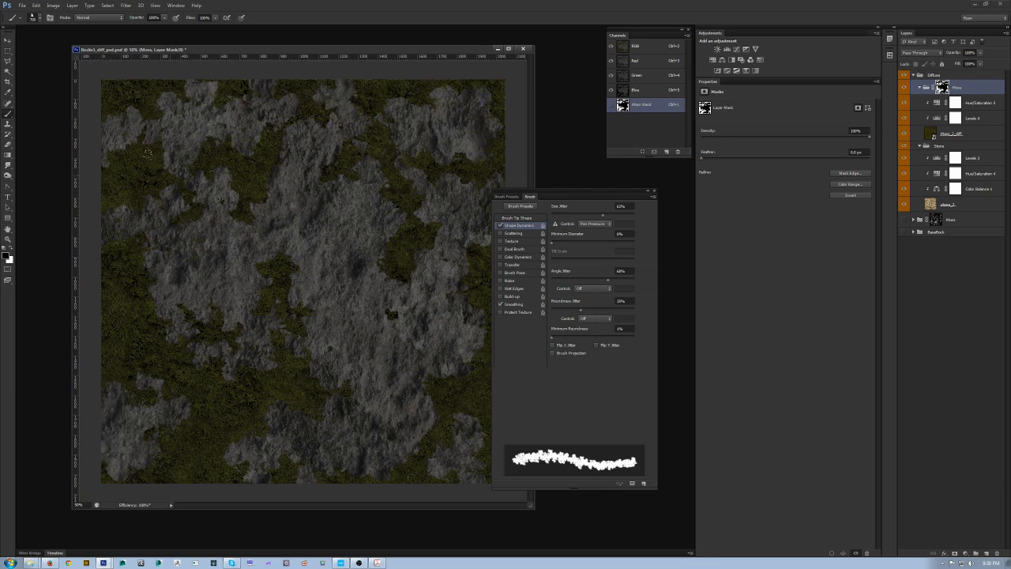
pyautogui.moveTo(89, 290); pyautogui.dragTo(130, 317)
pyautogui.moveTo(195, 466); pyautogui.dragTo(217, 466)
pyautogui.moveTo(128, 349); pyautogui.dragTo(127, 280)
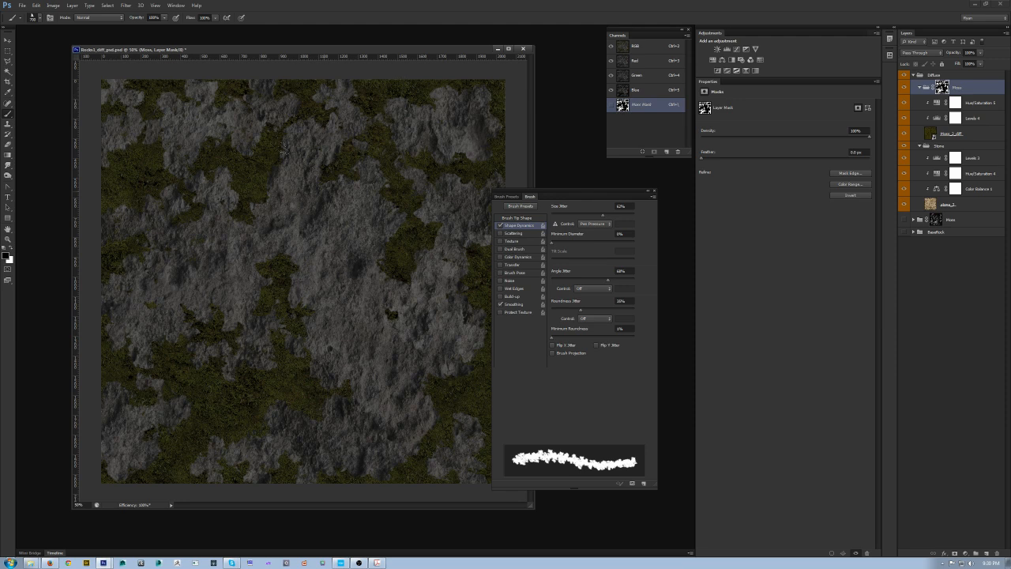
# Step: Pick a textured brush tip, re-enable Shape Dynamics, and paint black strokes on the Moss mask to expose more stone
pyautogui.rightClick(318, 182)
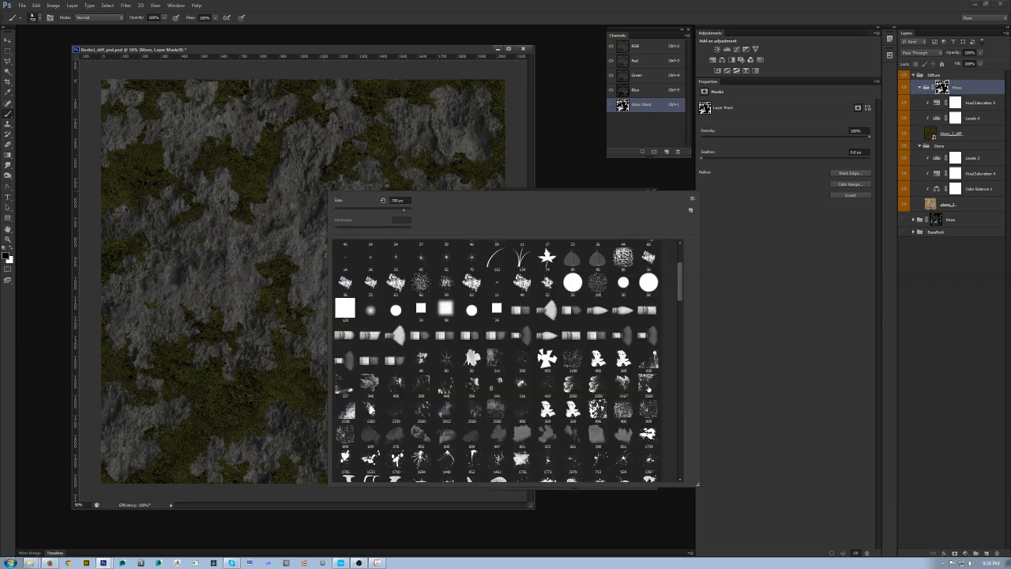
pyautogui.press('F5')
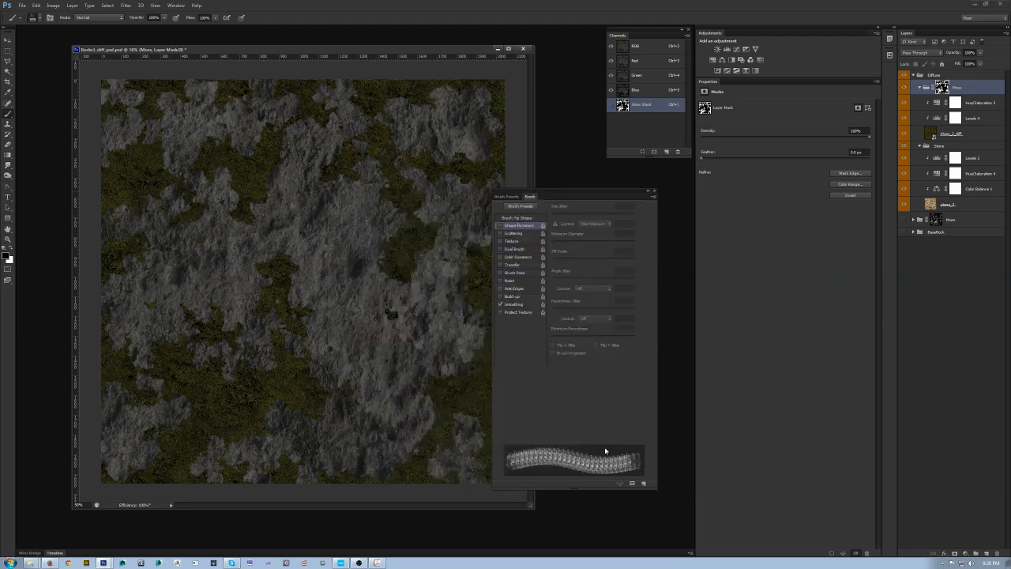
pyautogui.click(500, 225)
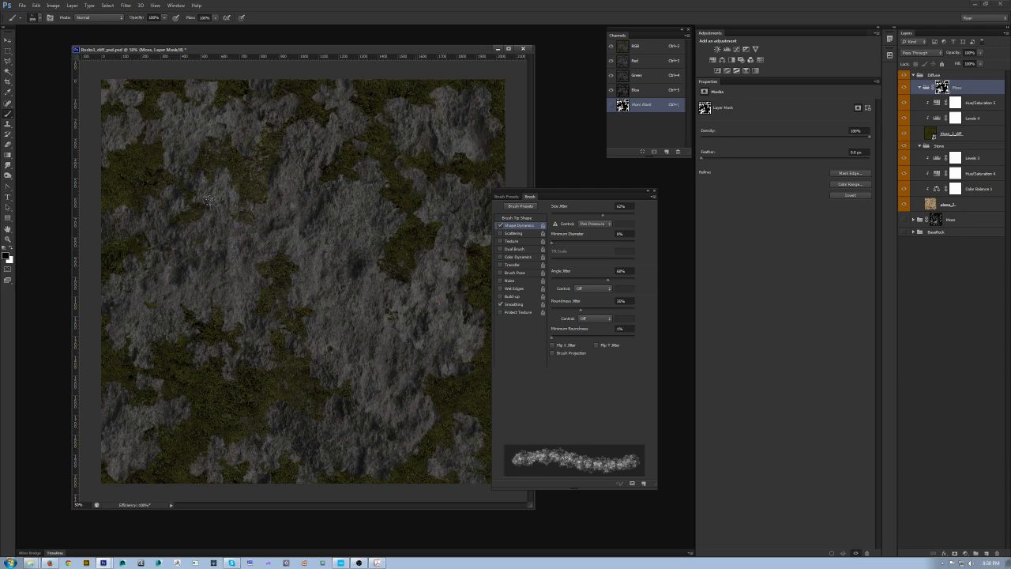
pyautogui.moveTo(356, 159); pyautogui.dragTo(259, 166)
pyautogui.moveTo(392, 192)
pyautogui.mouseDown()
pyautogui.moveTo(406, 233)
pyautogui.moveTo(401, 272)
pyautogui.mouseUp()
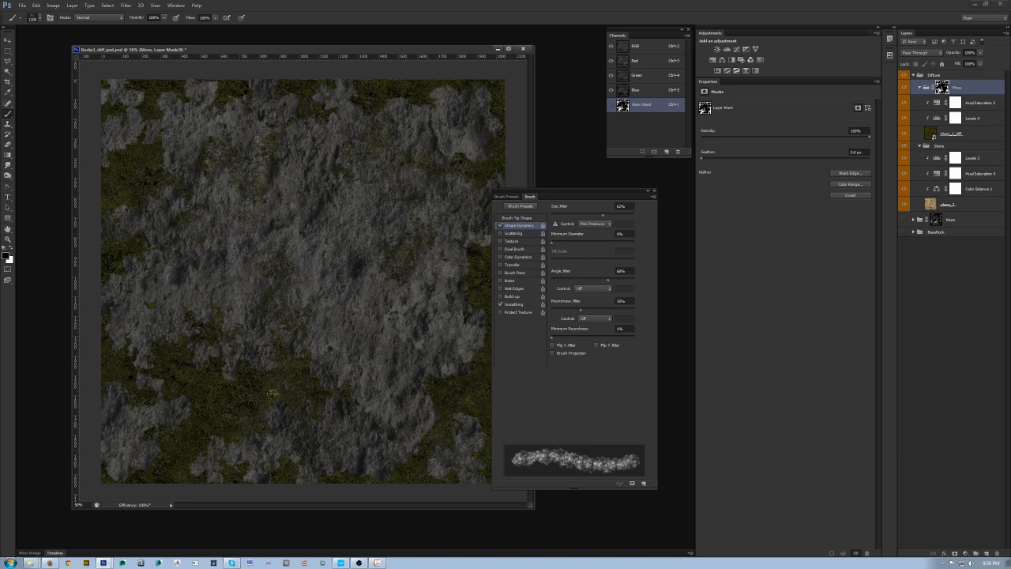
# Step: Switch to white and paint moss back into several spots on the Moss mask
pyautogui.press('x')
pyautogui.moveTo(392, 335); pyautogui.dragTo(379, 276)
pyautogui.click(294, 304)
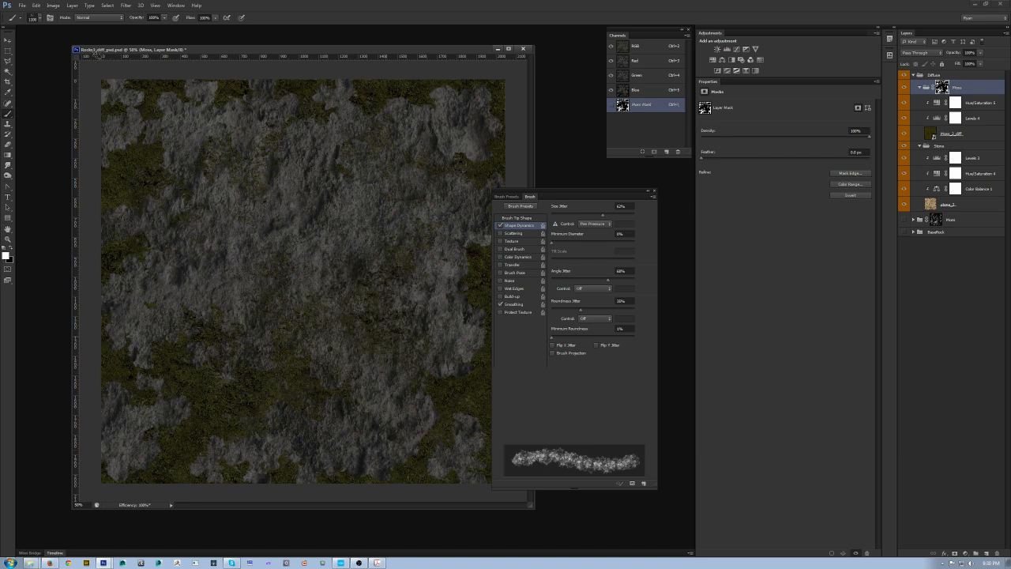
pyautogui.click(331, 207)
pyautogui.click(270, 164)
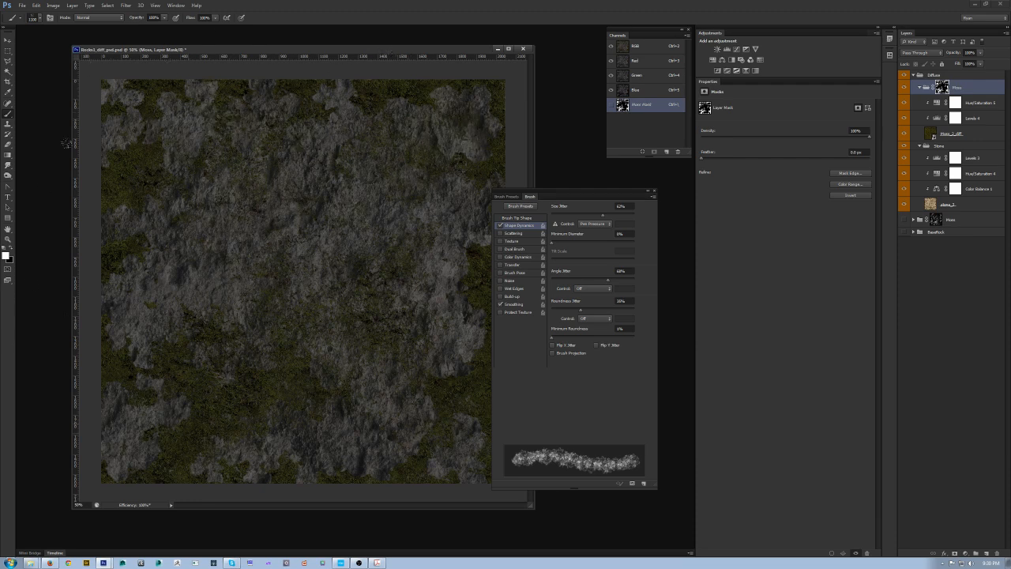
# Step: Switch back to black, dab a few stone spots near the left edge, and close the Brush panel
pyautogui.press('x')
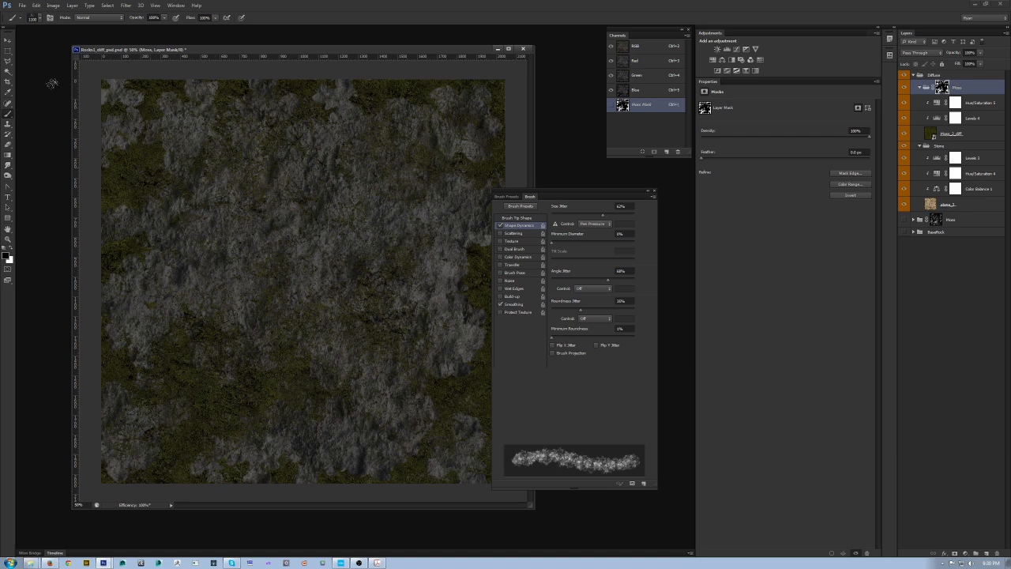
pyautogui.click(105, 244)
pyautogui.click(122, 225)
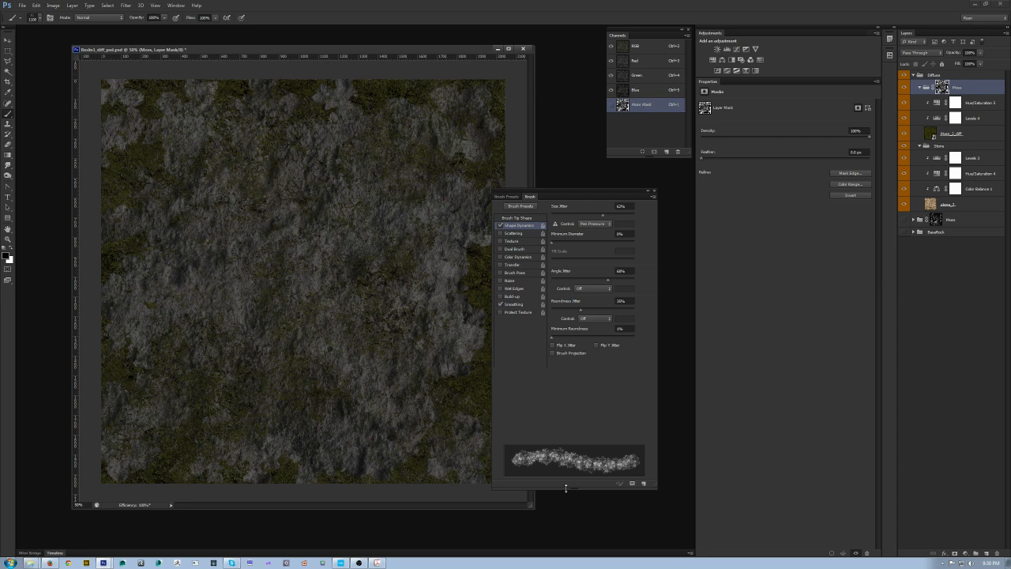
pyautogui.press('F5')
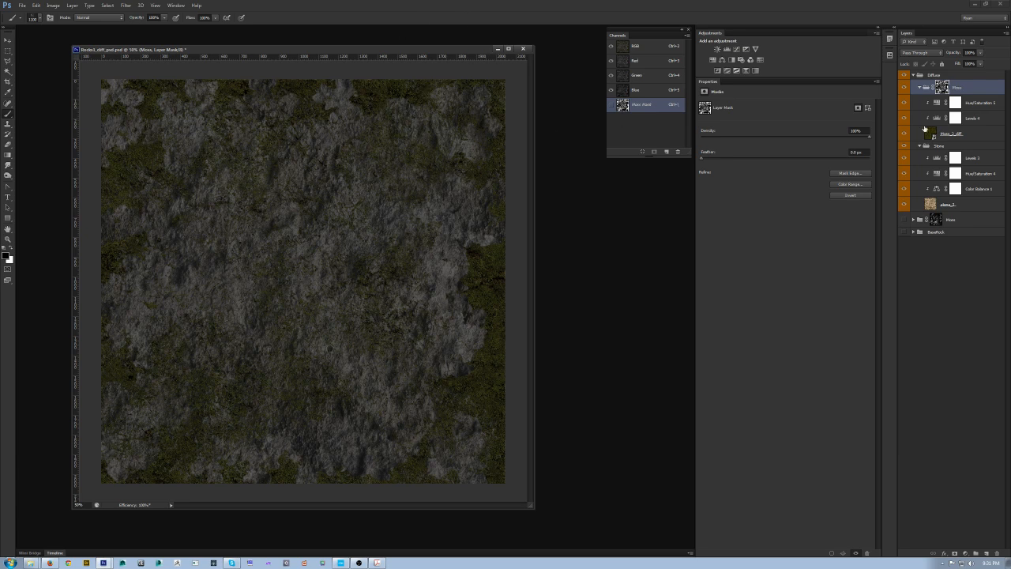
# Step: Delete the Moss layer's mask and add a new mask from the selection loaded from the lower Moss group's mask
pyautogui.rightClick(941, 89)
pyautogui.click(960, 121)
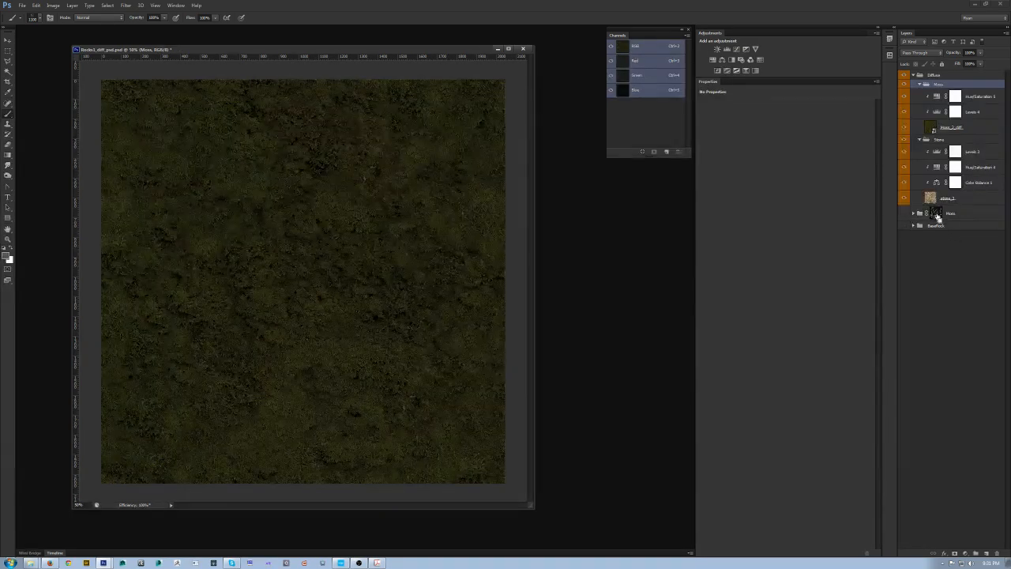
pyautogui.keyDown('ctrl'); pyautogui.click(936, 213); pyautogui.keyUp('ctrl')
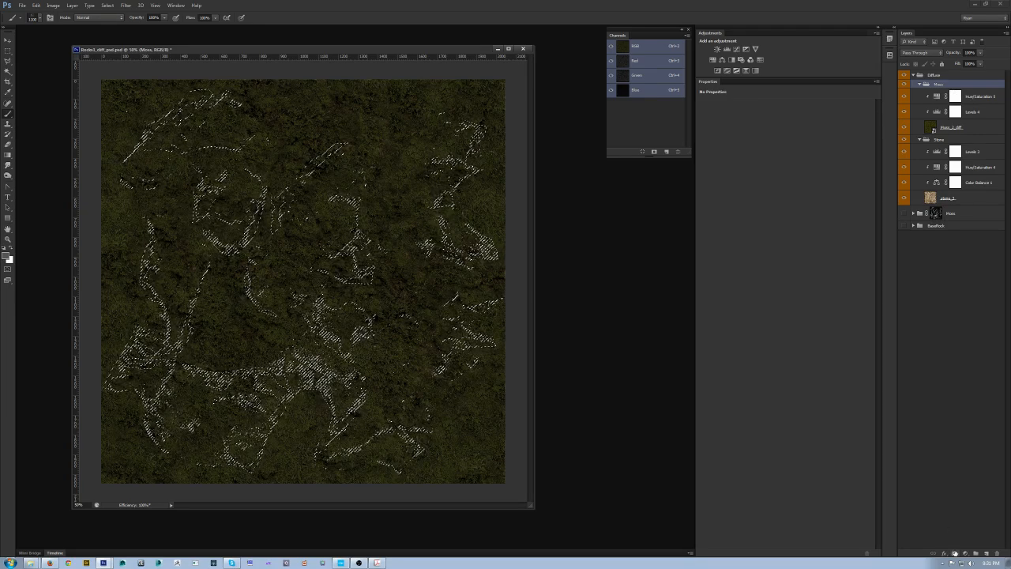
pyautogui.click(954, 553)
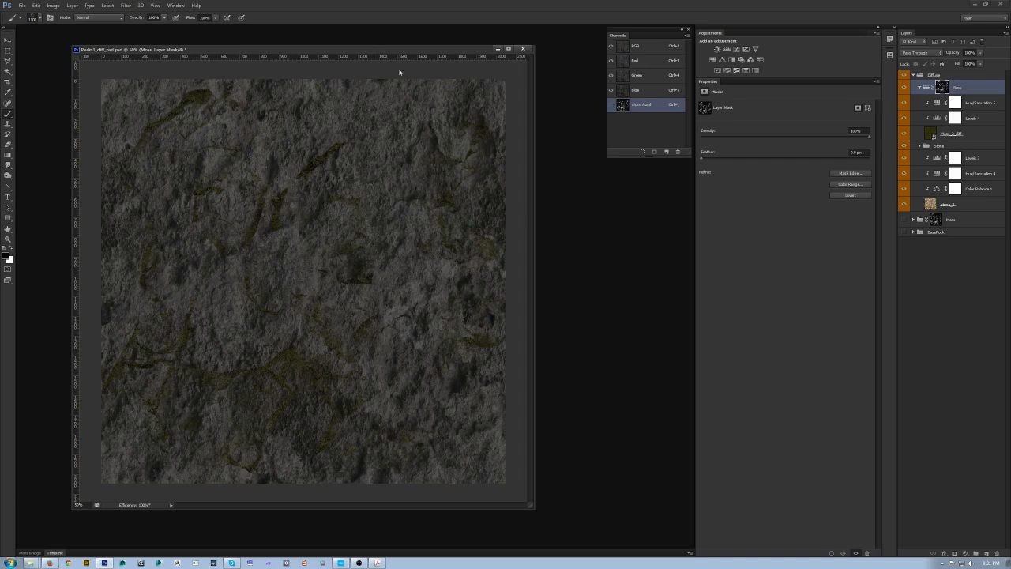
# Step: Change the screen mode and paint white strokes on the new mask to add moss across the centre
pyautogui.press('f')
pyautogui.press('f')
pyautogui.press('f')
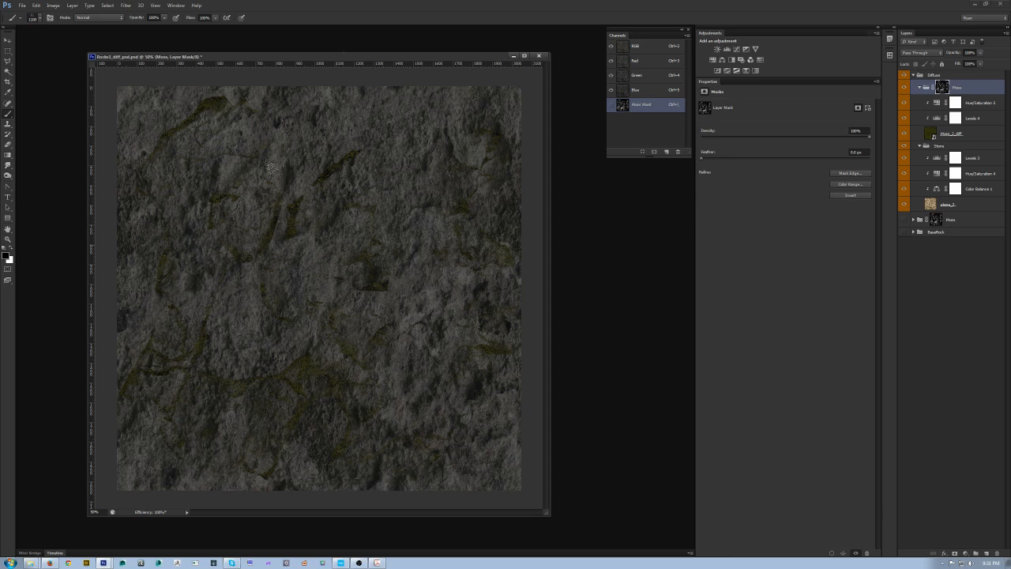
pyautogui.press('x')
pyautogui.moveTo(321, 220); pyautogui.dragTo(311, 189)
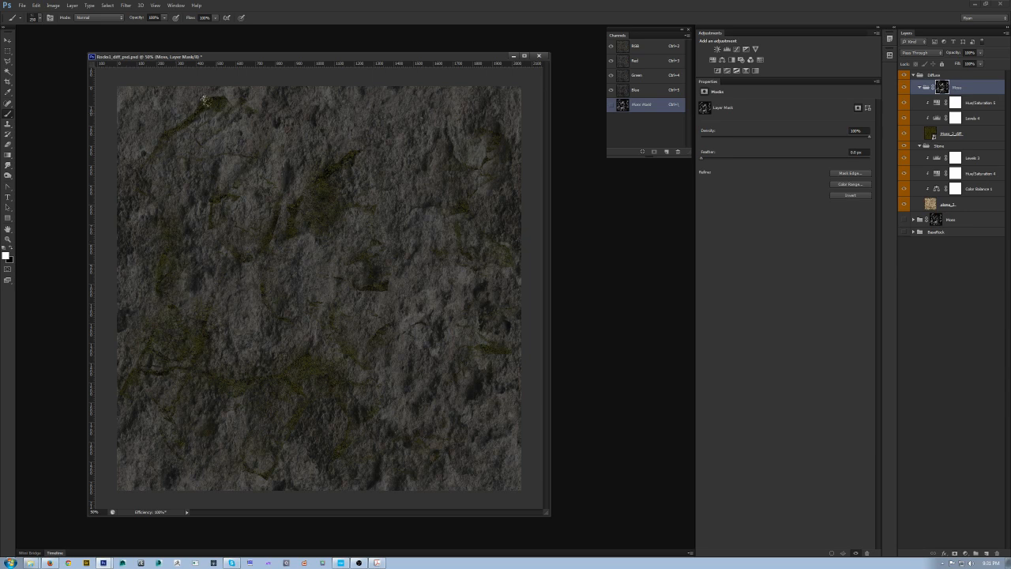
pyautogui.moveTo(363, 248); pyautogui.dragTo(382, 294)
pyautogui.moveTo(392, 321); pyautogui.dragTo(372, 339)
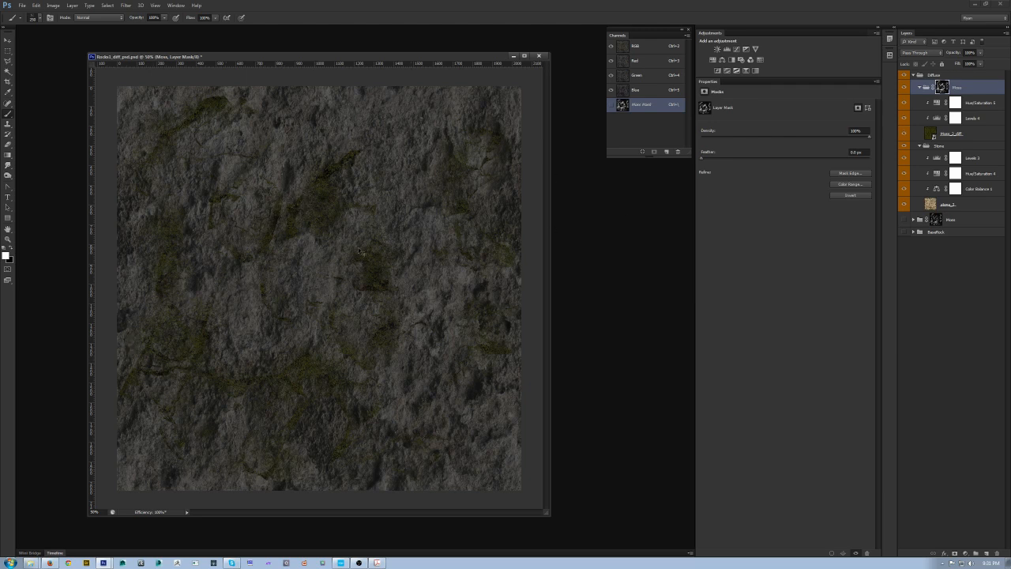
# Step: Save the texture as a CryTIFF, replacing Rocks1_PBR_diff.tif
pyautogui.hotkey('ctrl', 'shift', 's')
pyautogui.click(505, 352)
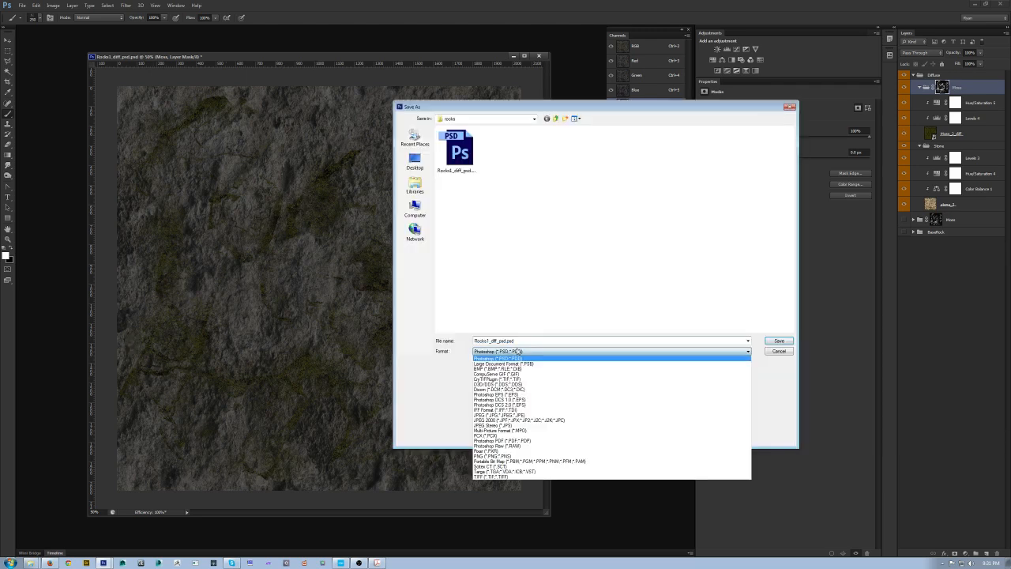
pyautogui.click(512, 383)
pyautogui.doubleClick(662, 148)
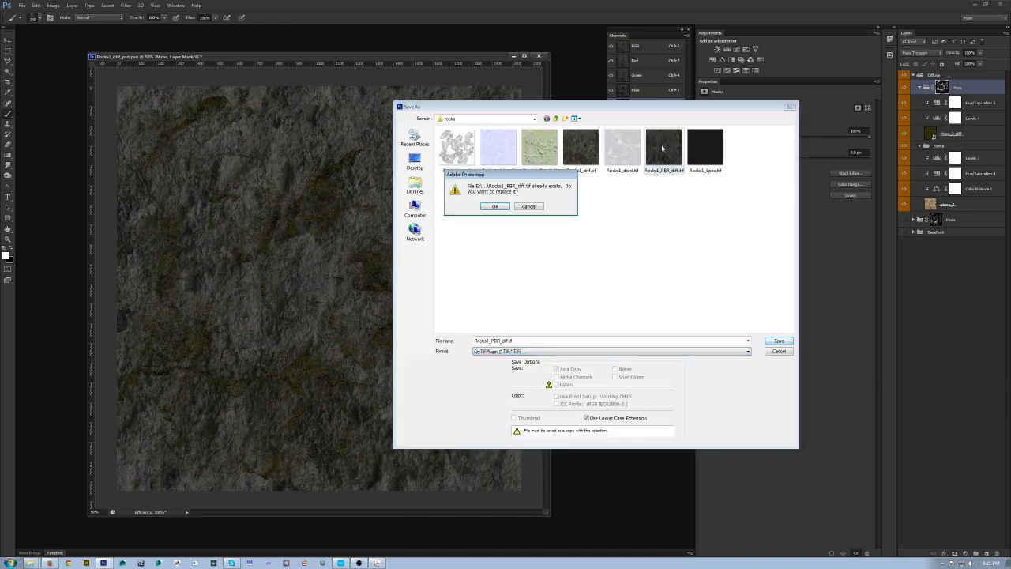
pyautogui.click(494, 206)
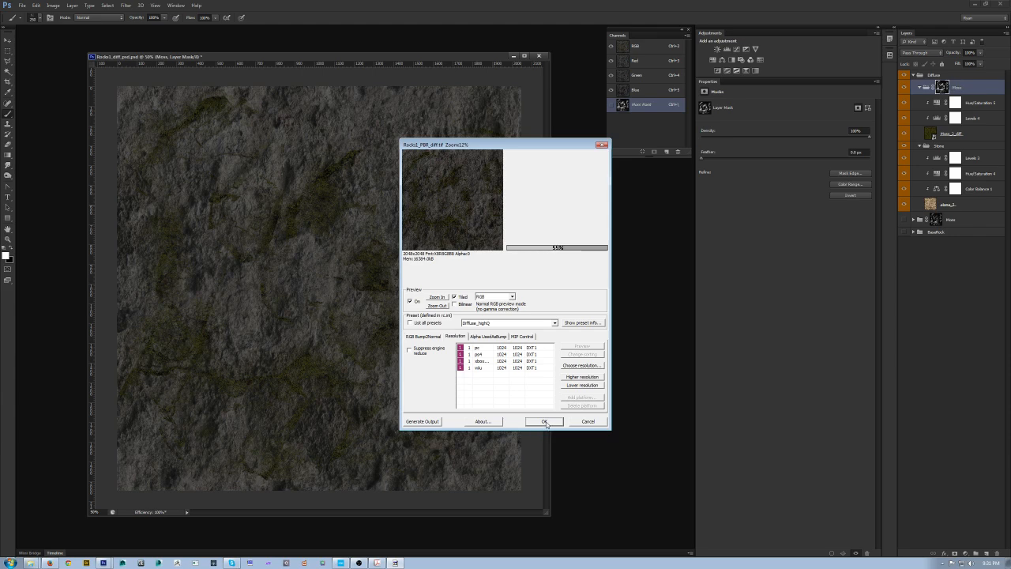
# Step: Switch to CryEngine Sandbox and examine the mossy rock from several angles in the viewport
pyautogui.click(344, 562)
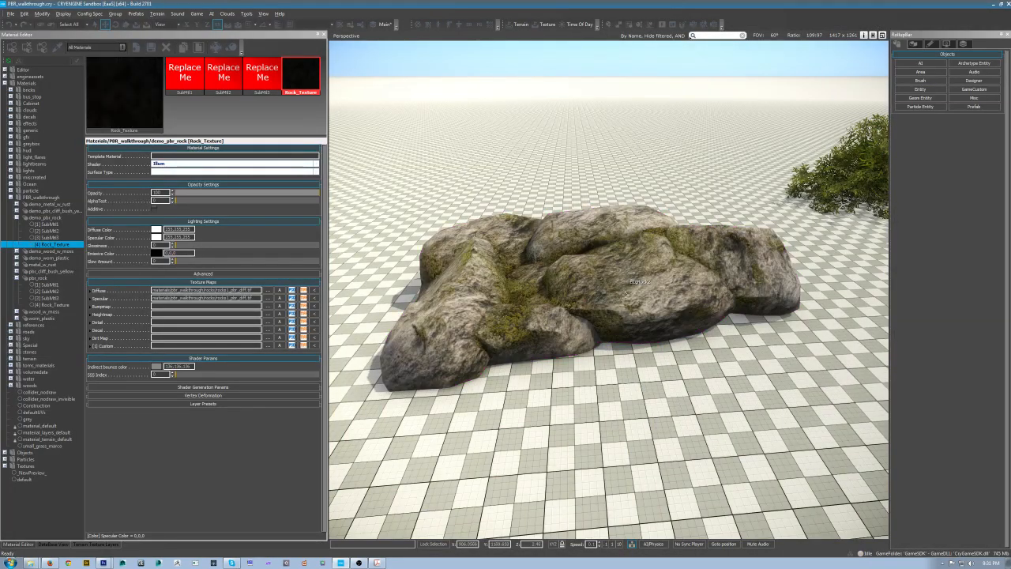
pyautogui.moveTo(705, 371); pyautogui.dragTo(761, 332, button='right')
pyautogui.press('w')
pyautogui.press('s')
pyautogui.press('a')
pyautogui.press('s')
pyautogui.press('w')
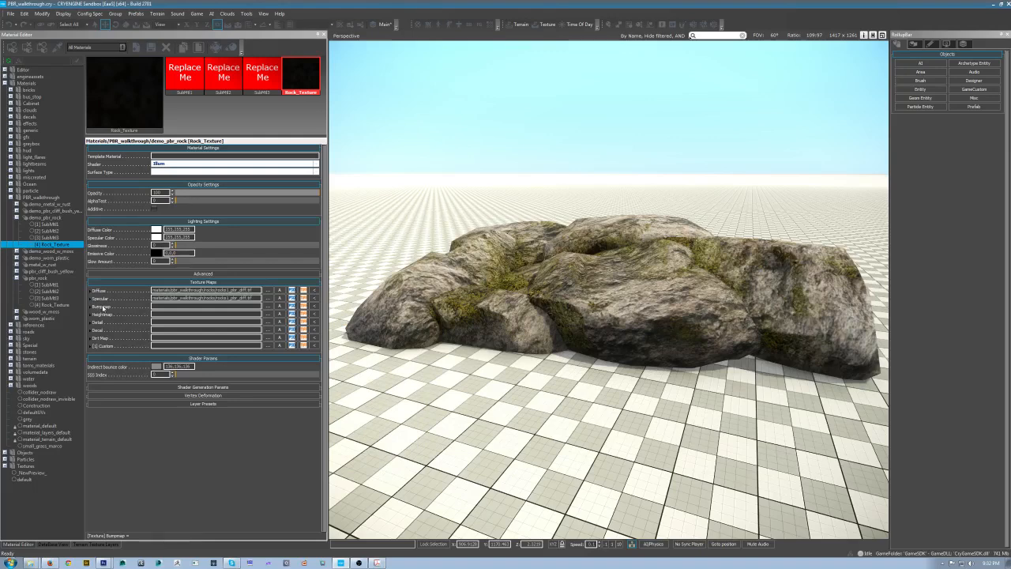
pyautogui.click(676, 340)
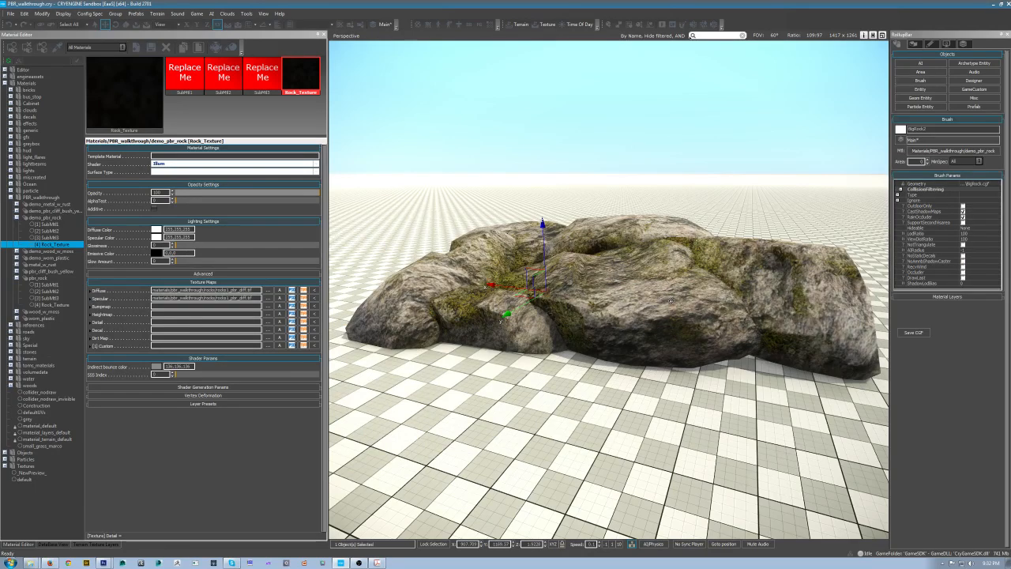
pyautogui.scroll(-3, 588, 352)
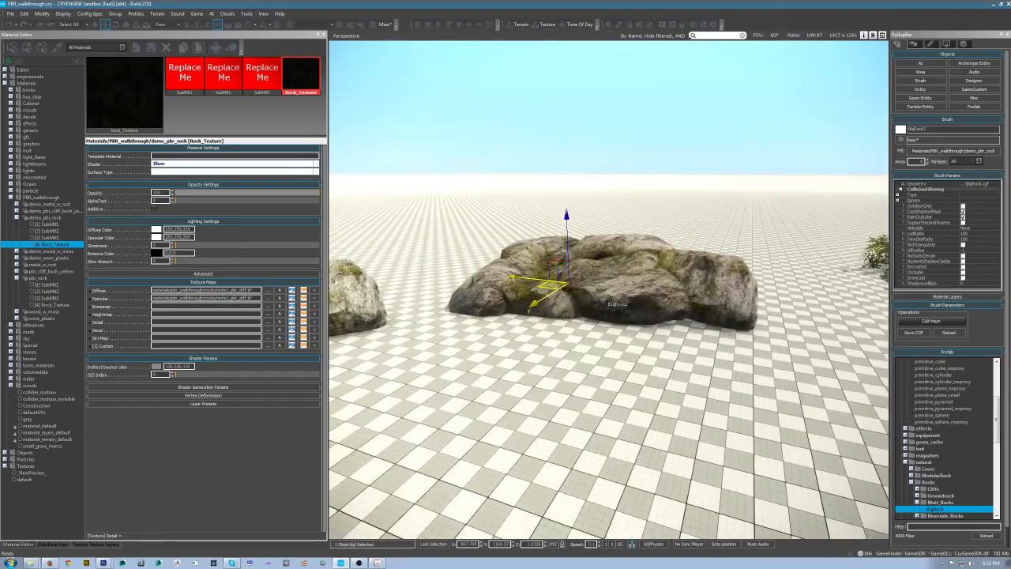
pyautogui.scroll(6, 603, 299)
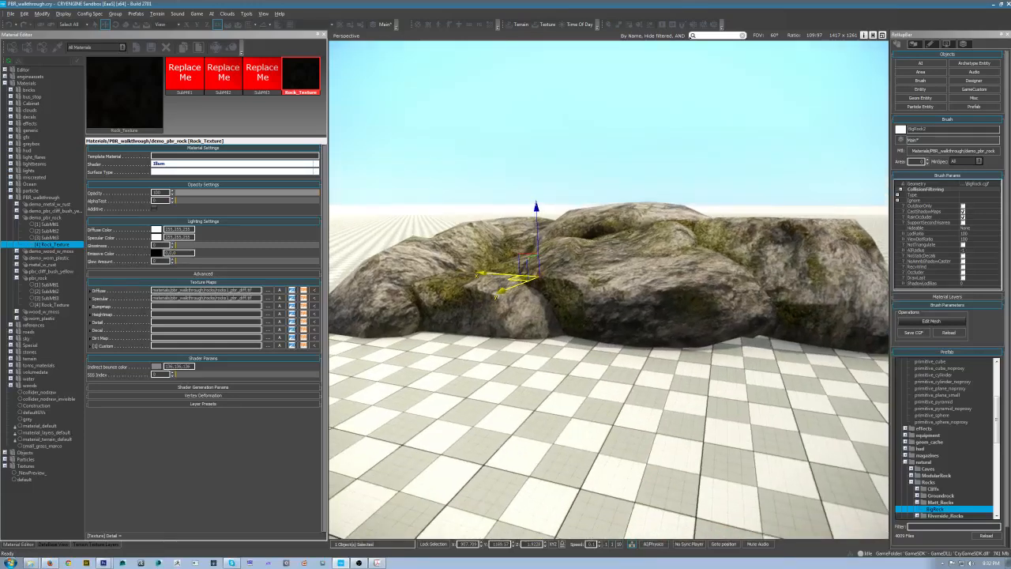
pyautogui.keyDown('alt'); pyautogui.moveTo(550, 241); pyautogui.dragTo(574, 244, button='middle'); pyautogui.keyUp('alt')
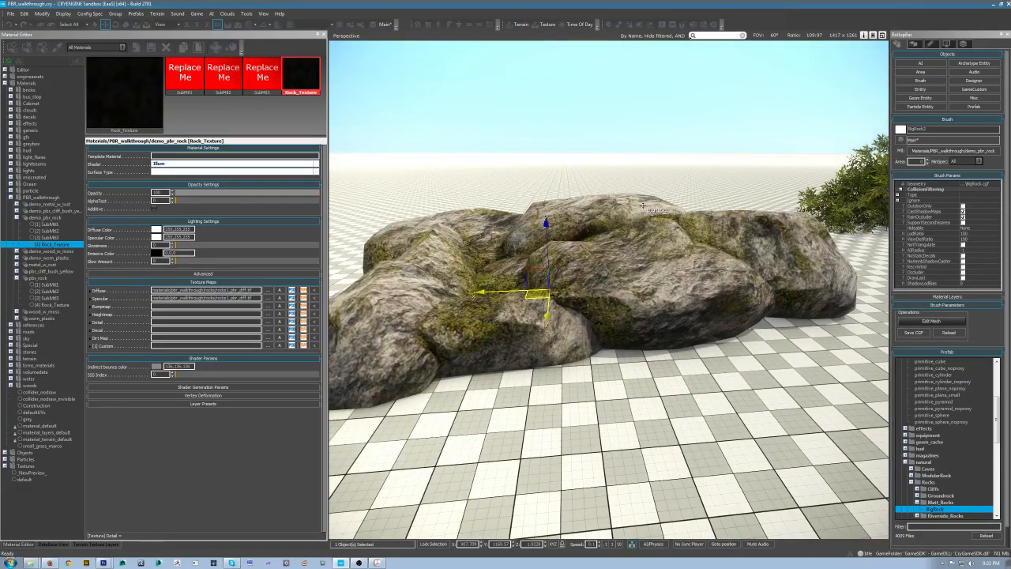
pyautogui.keyDown('alt'); pyautogui.moveTo(643, 204); pyautogui.dragTo(653, 187, button='middle'); pyautogui.keyUp('alt')
pyautogui.keyDown('alt'); pyautogui.moveTo(639, 307); pyautogui.dragTo(646, 280, button='middle'); pyautogui.keyUp('alt')
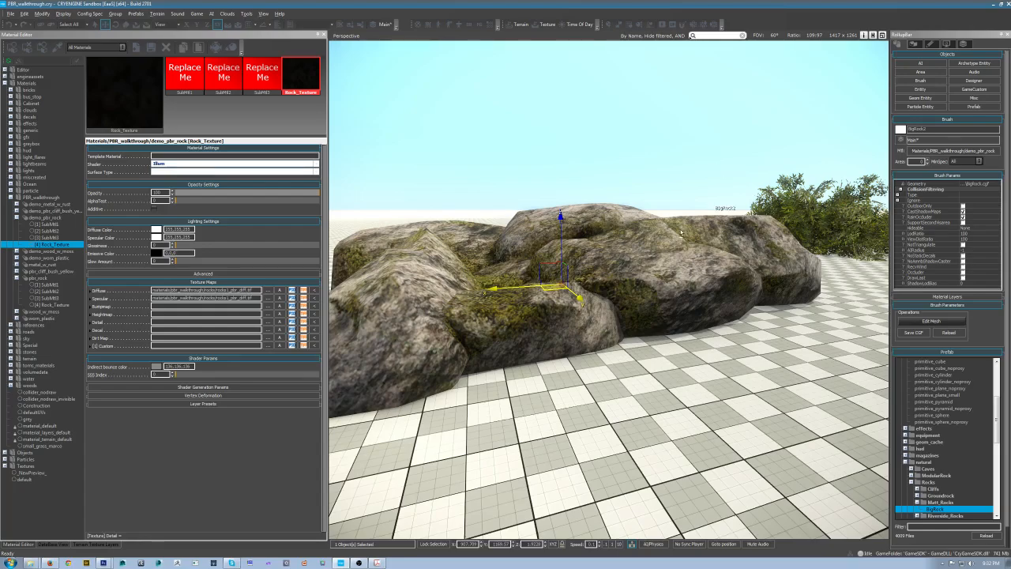
pyautogui.keyDown('alt'); pyautogui.moveTo(680, 233); pyautogui.dragTo(502, 284, button='middle'); pyautogui.keyUp('alt')
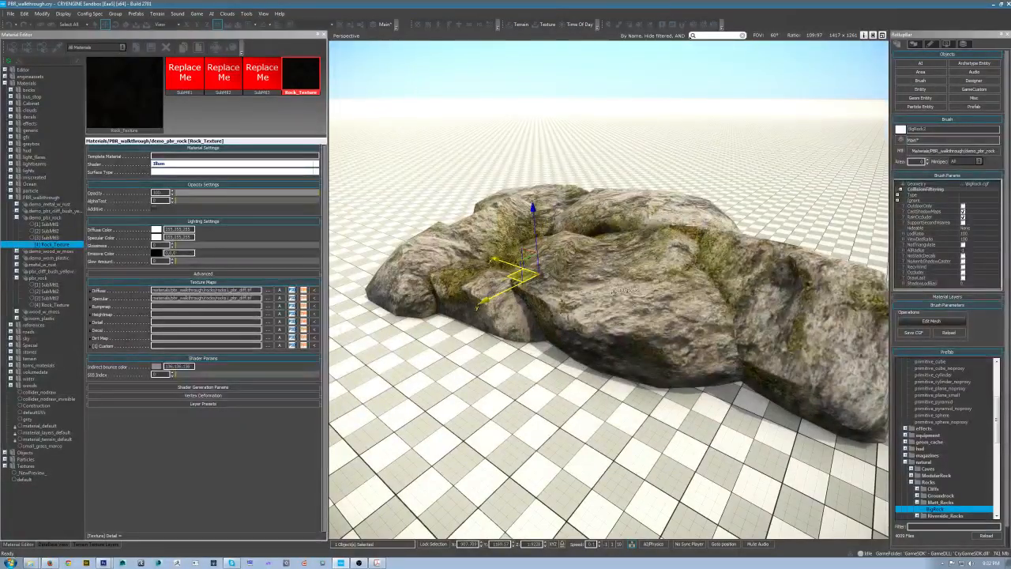
pyautogui.moveTo(584, 280)
pyautogui.keyDown('alt'); pyautogui.mouseDown(button='middle')
pyautogui.moveTo(565, 280)
pyautogui.moveTo(581, 278)
pyautogui.mouseUp(button='middle'); pyautogui.keyUp('alt')
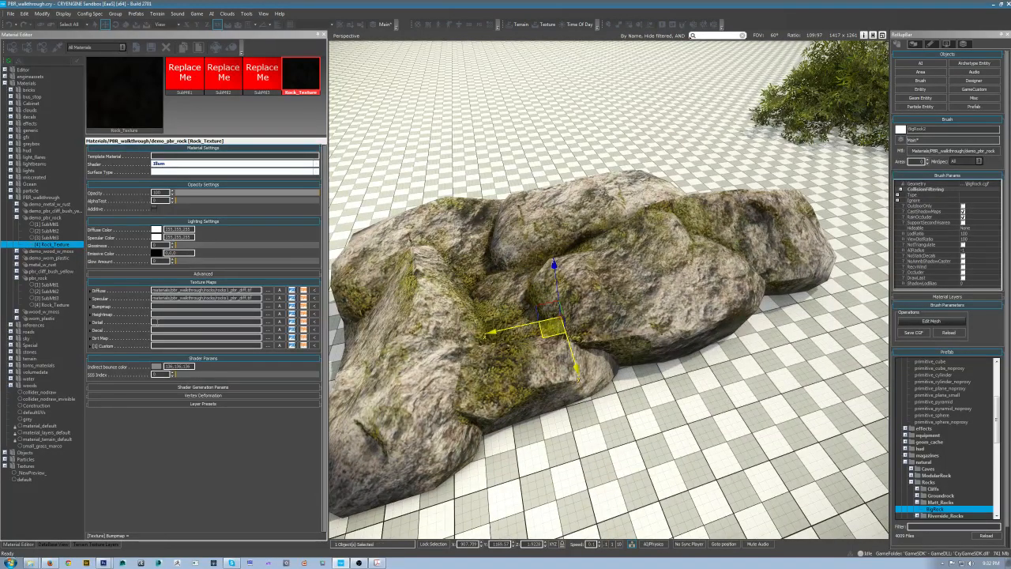
pyautogui.click(262, 245)
pyautogui.moveTo(285, 249); pyautogui.dragTo(74, 259)
pyautogui.keyDown('alt'); pyautogui.moveTo(712, 325); pyautogui.dragTo(689, 332, button='middle'); pyautogui.keyUp('alt')
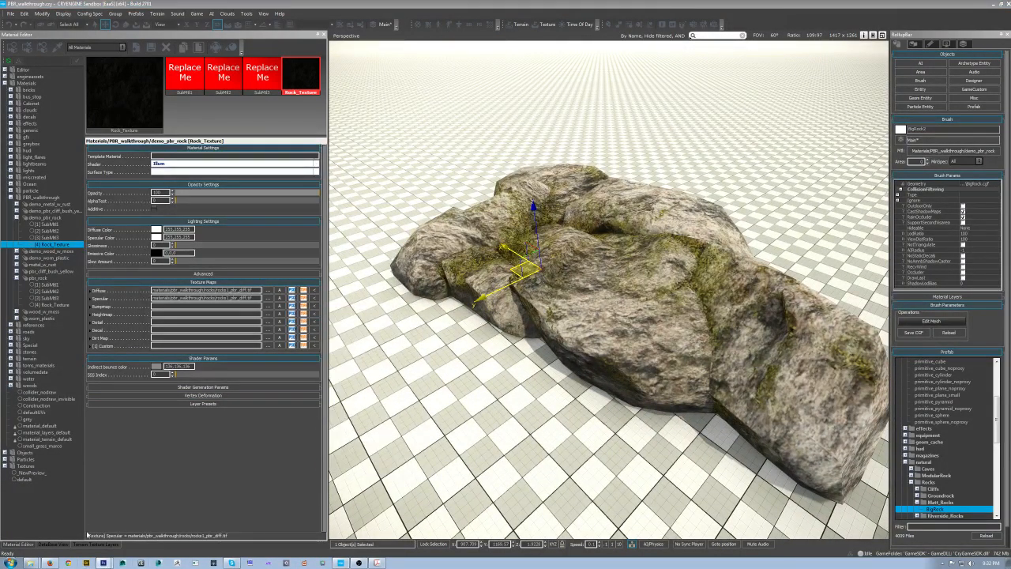
# Step: Return to Photoshop and close the diffuse texture document
pyautogui.click(102, 563)
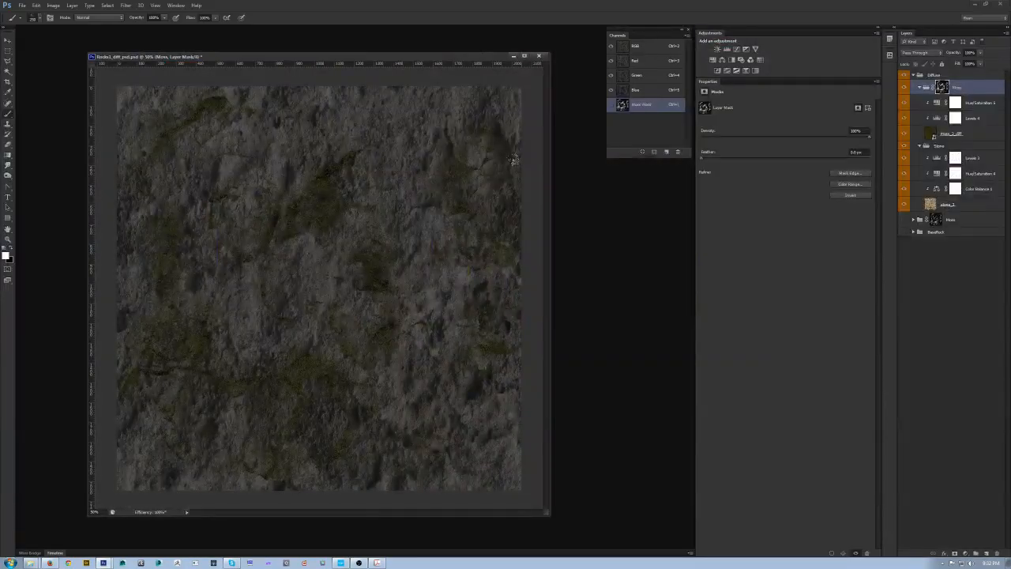
pyautogui.click(513, 56)
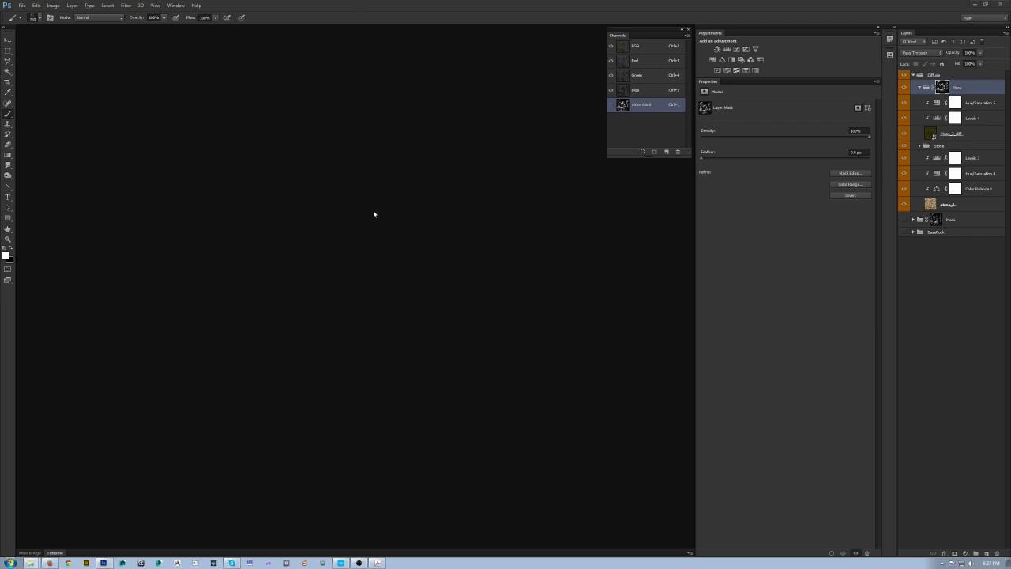
# Step: Switch to Sandbox and orbit around the rock to review the texture again
pyautogui.click(342, 563)
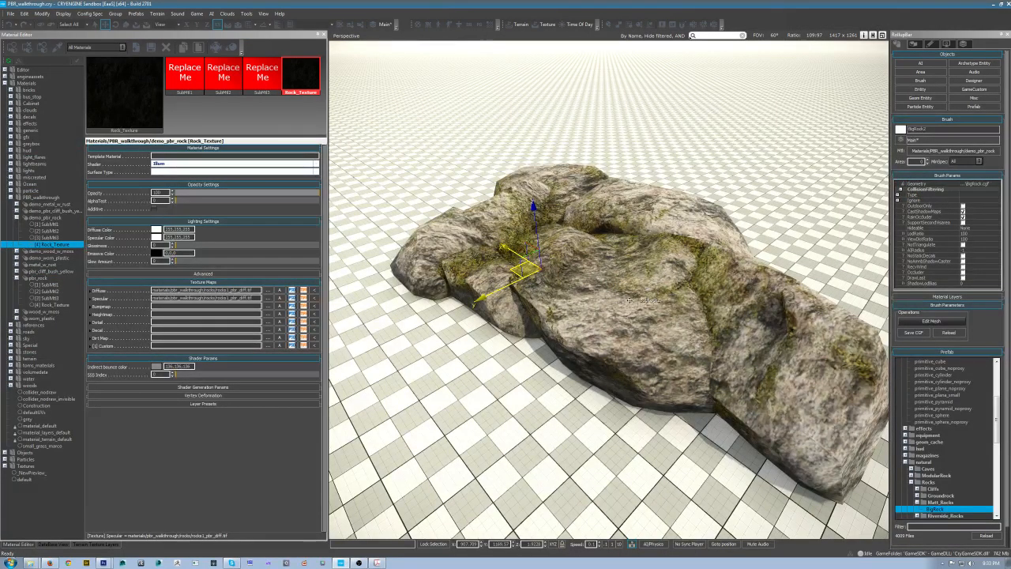
pyautogui.moveTo(595, 282); pyautogui.dragTo(621, 285, button='right')
pyautogui.press('s')
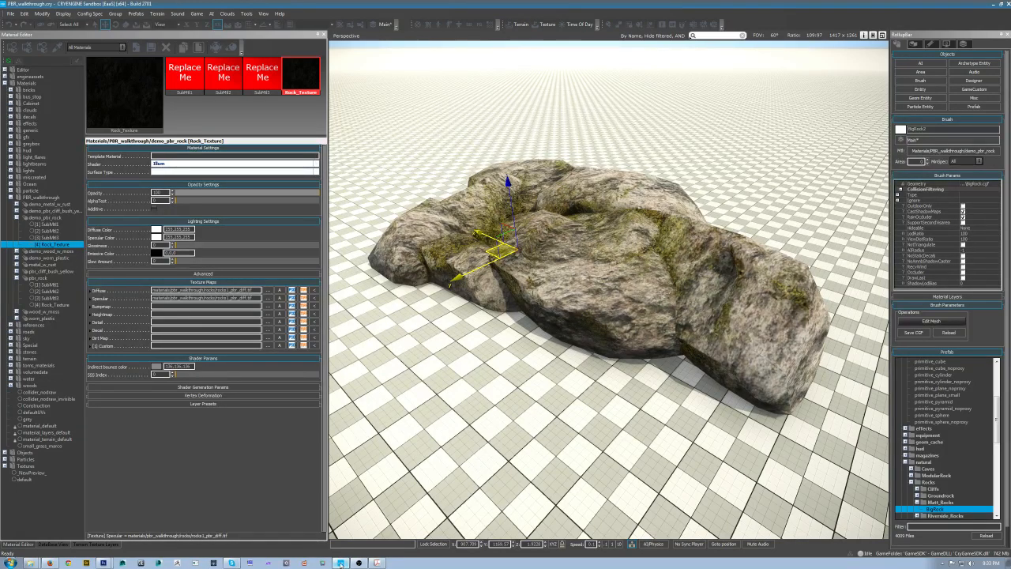
# Step: Return to Photoshop, open the Rocks1_ddna.tif normal map, and reposition its document window
pyautogui.click(106, 563)
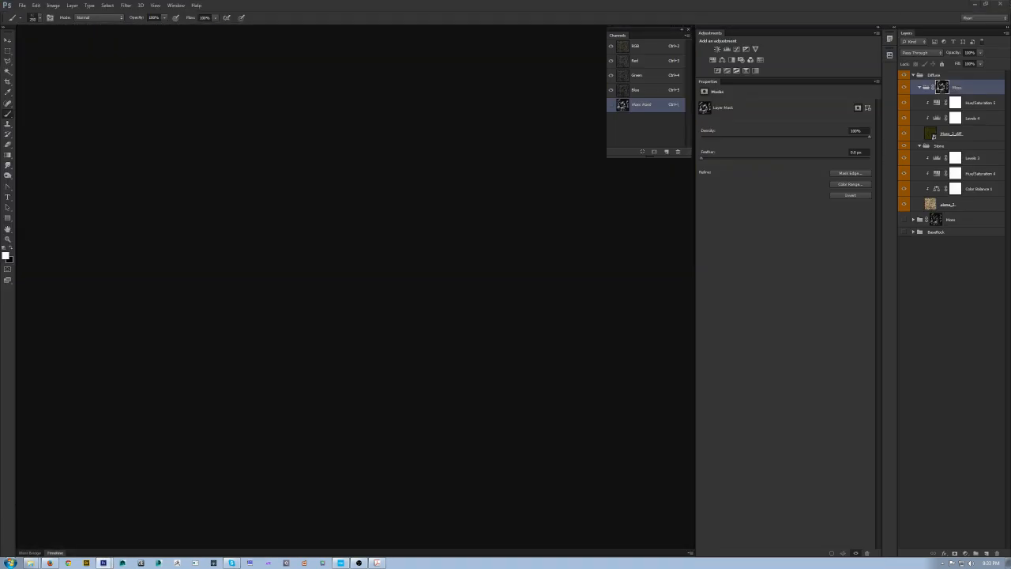
pyautogui.click(499, 210)
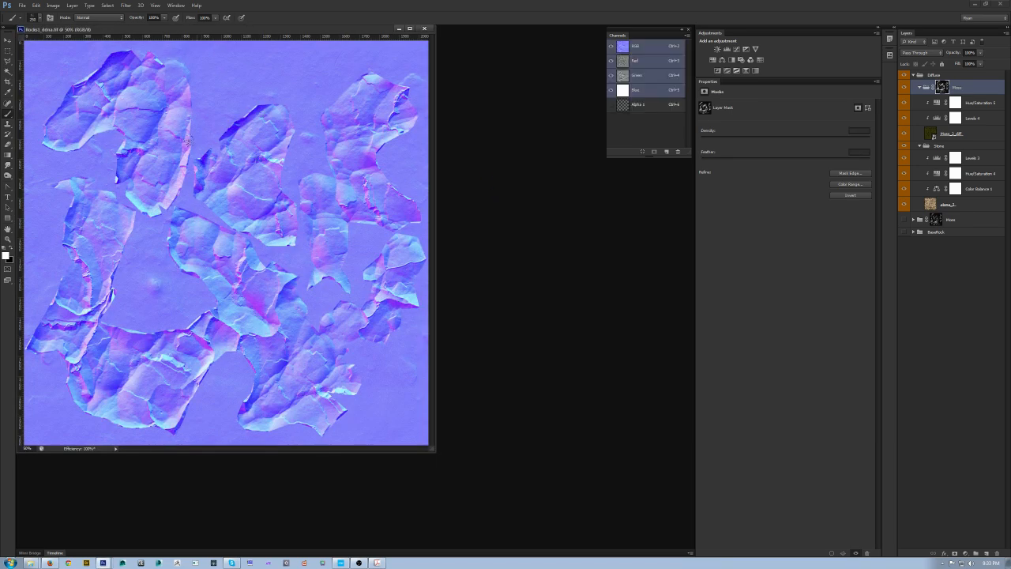
pyautogui.moveTo(184, 32); pyautogui.dragTo(199, 47)
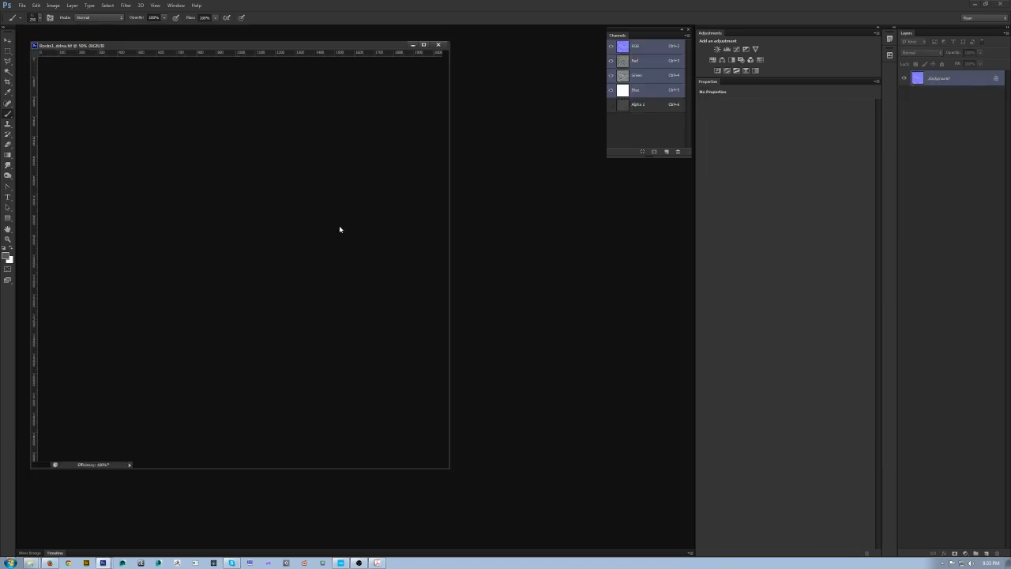
# Step: Inspect the normal map's Alpha 1 channel on its own, then restore the RGB view
pyautogui.click(653, 111)
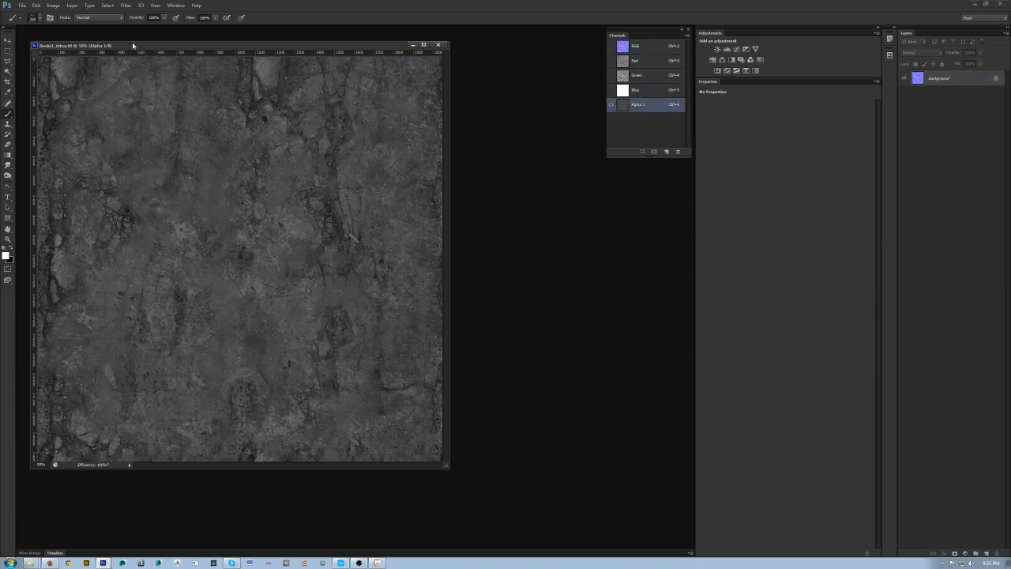
pyautogui.moveTo(194, 46); pyautogui.dragTo(214, 44)
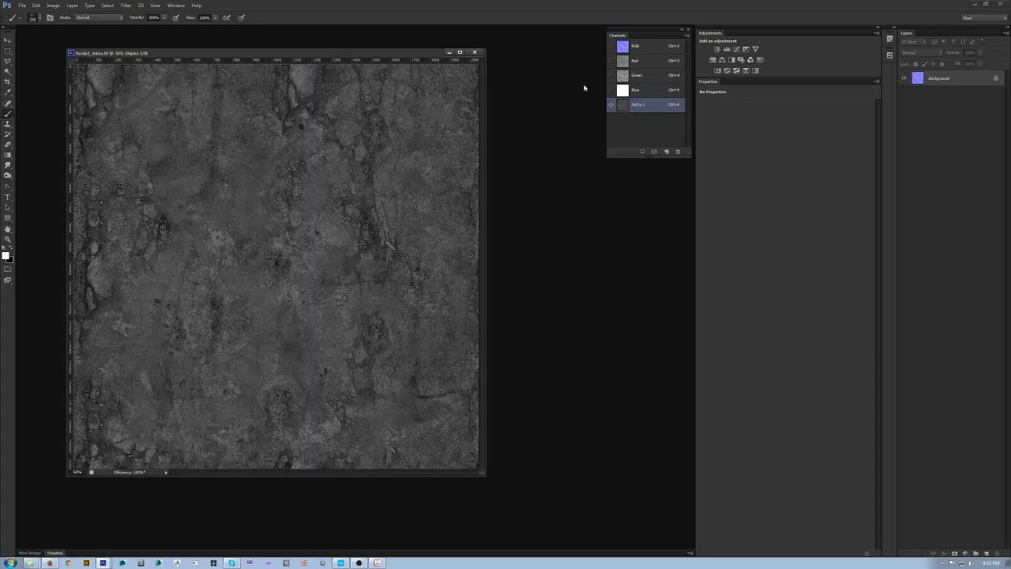
pyautogui.click(611, 46)
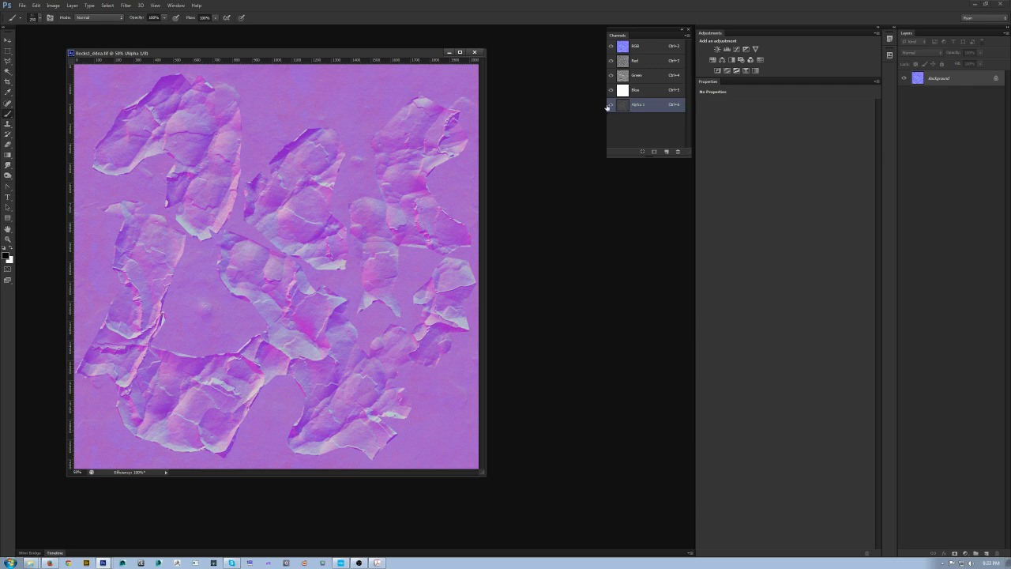
pyautogui.click(611, 105)
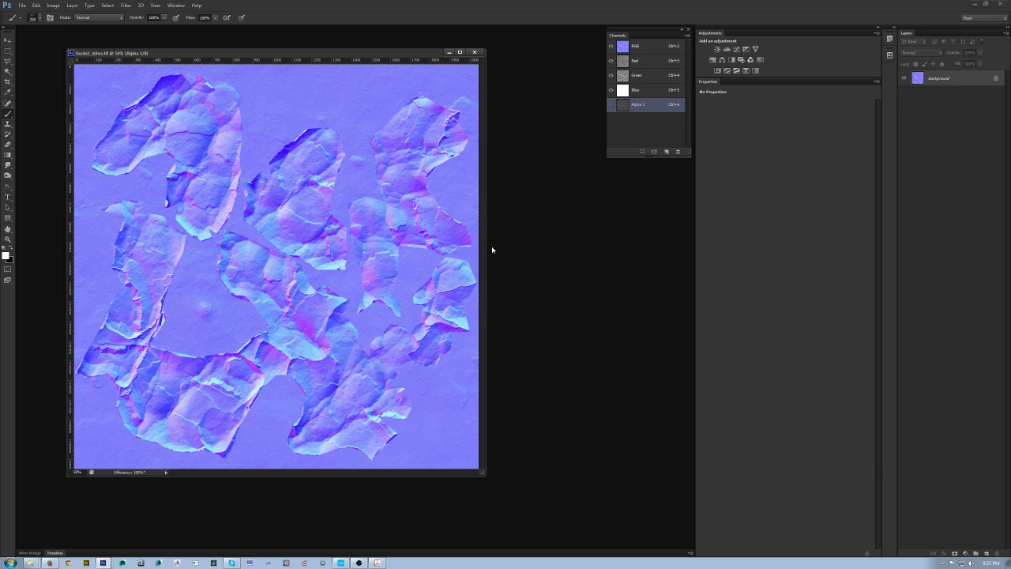
pyautogui.hotkey('alt', 'Tab')
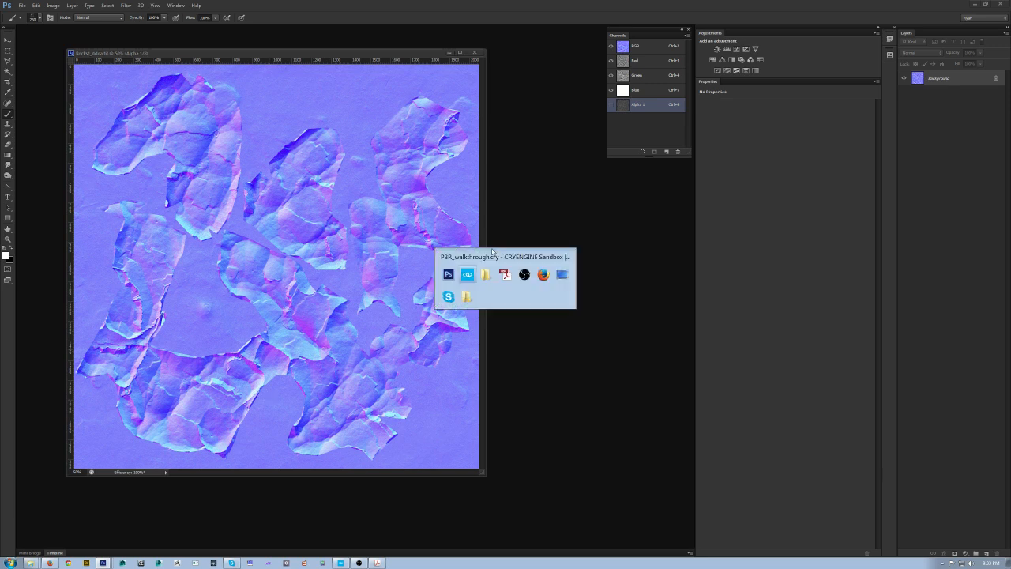
pyautogui.press('Escape')
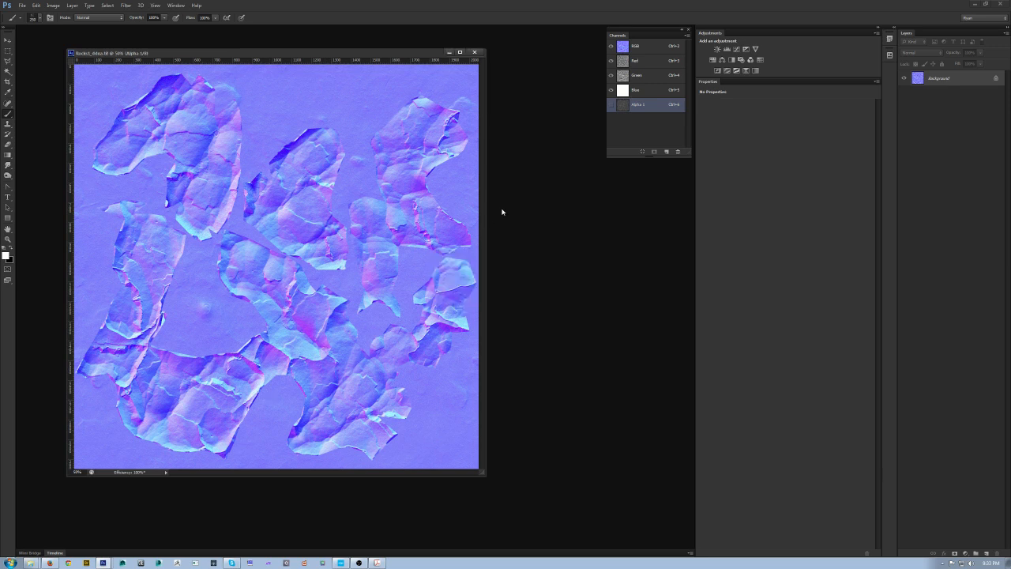
# Step: Try to drag the stone_1 layer from the diffuse document into the normal map document
pyautogui.hotkey('ctrl', 'Tab')
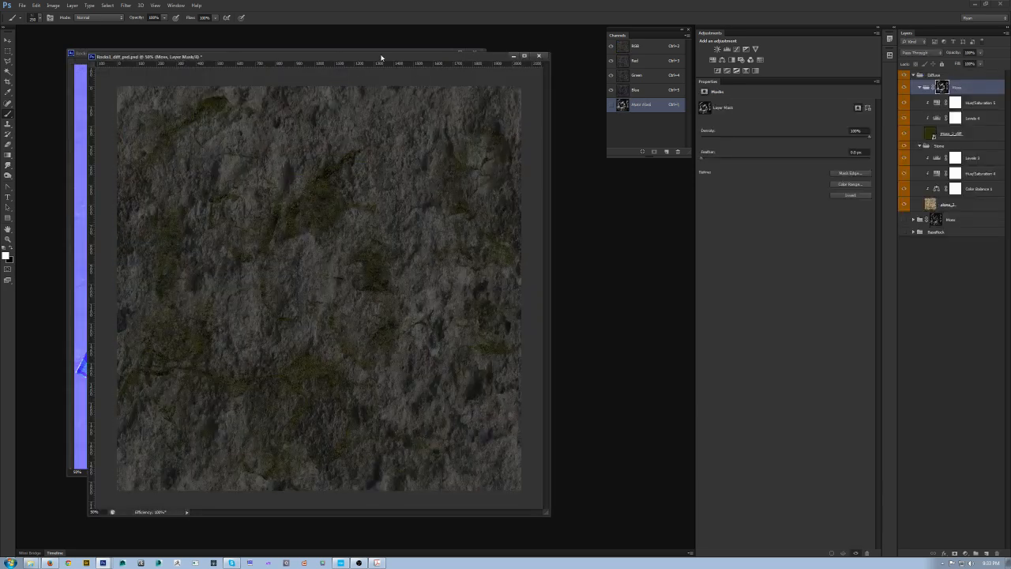
pyautogui.moveTo(402, 62); pyautogui.dragTo(447, 82)
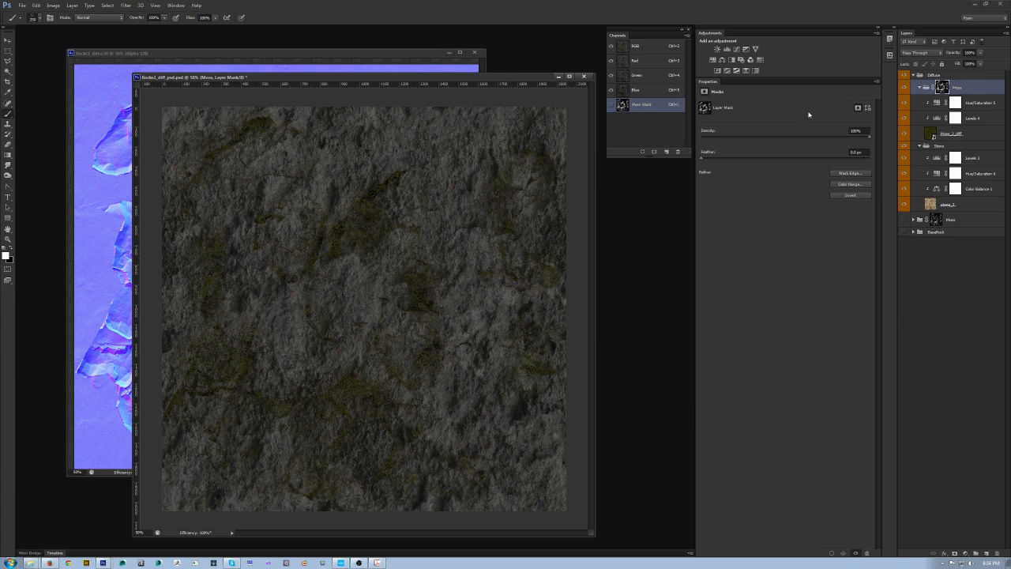
pyautogui.press('v')
pyautogui.click(972, 205)
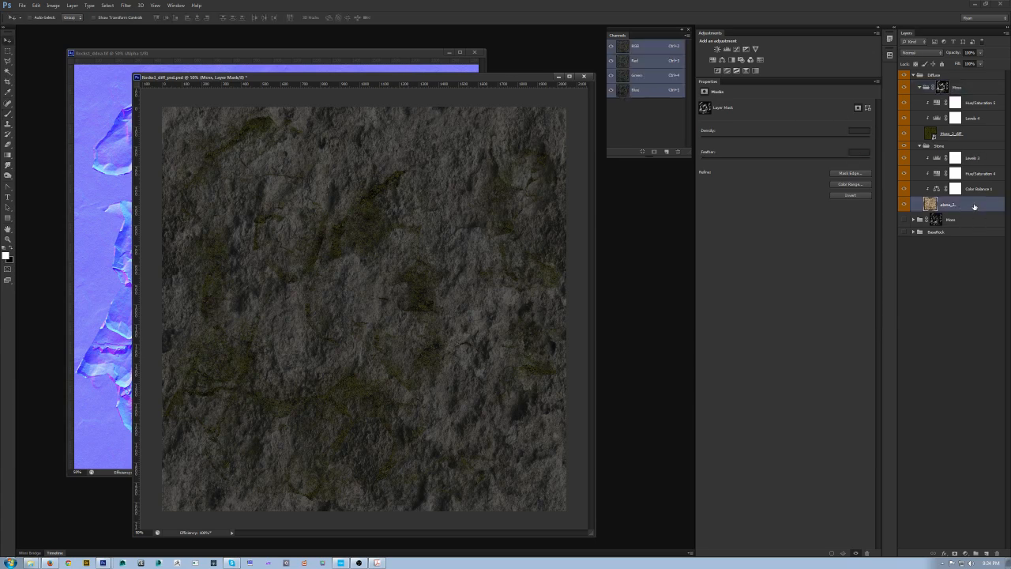
pyautogui.moveTo(192, 51); pyautogui.dragTo(114, 95)
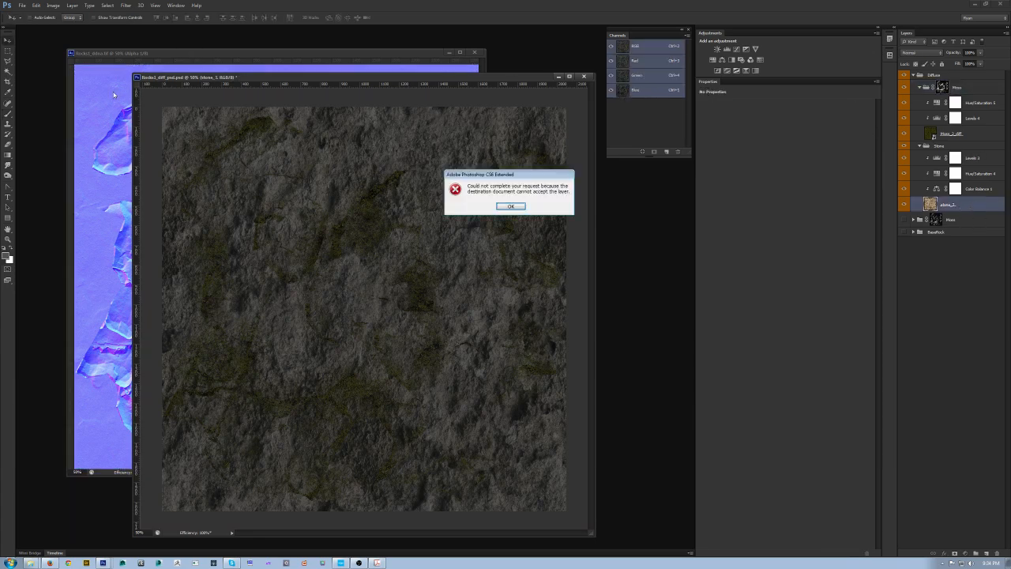
pyautogui.click(511, 207)
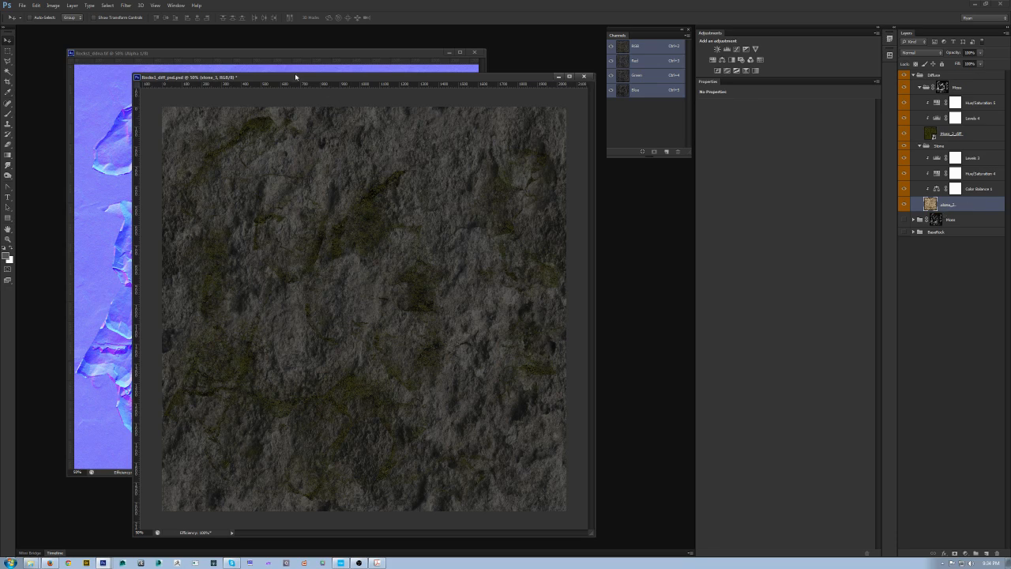
# Step: Arrange the two document windows side by side and convert the normal map to 16 Bits/Channel
pyautogui.moveTo(297, 79); pyautogui.dragTo(552, 257)
pyautogui.hotkey('ctrl', '-')
pyautogui.click(237, 53)
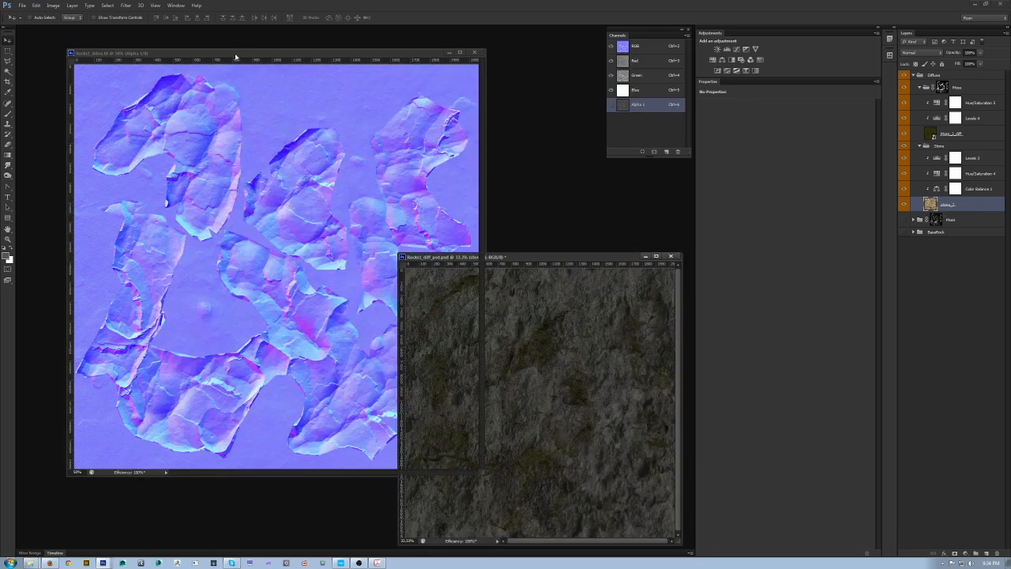
pyautogui.click(72, 6)
pyautogui.moveTo(53, 5)
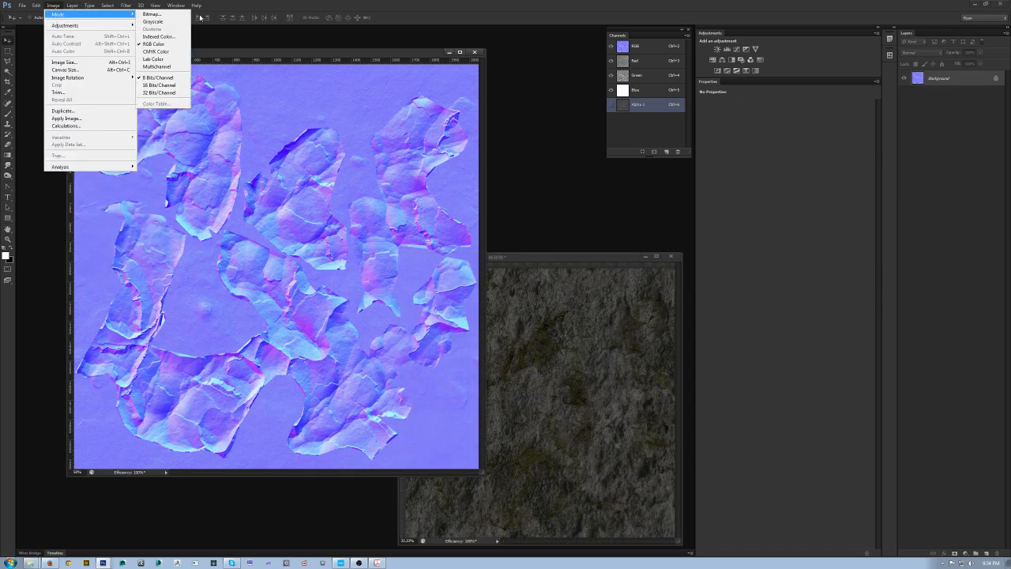
pyautogui.click(168, 85)
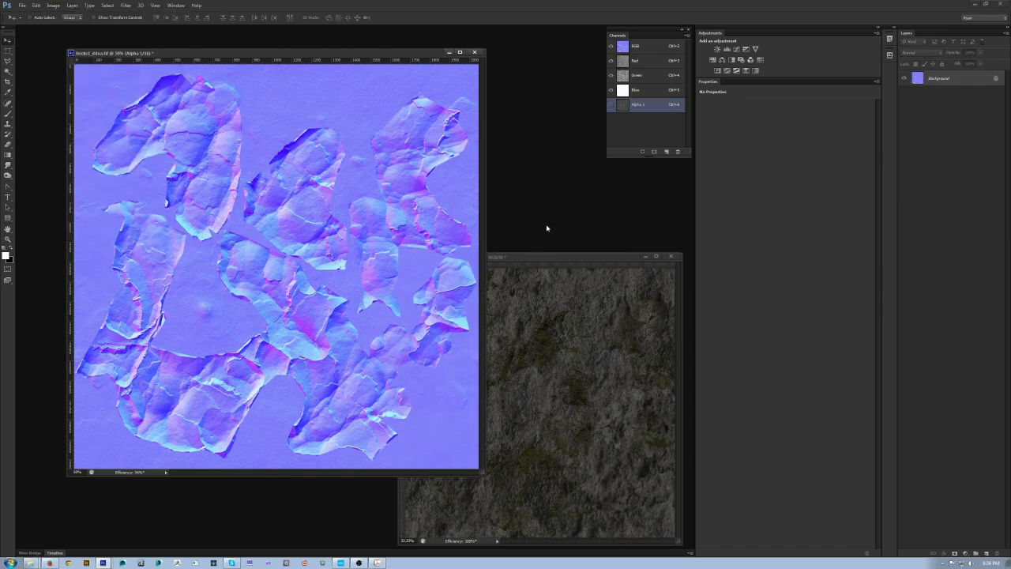
# Step: Convert the normal map's locked Background into a regular editable layer
pyautogui.click(537, 255)
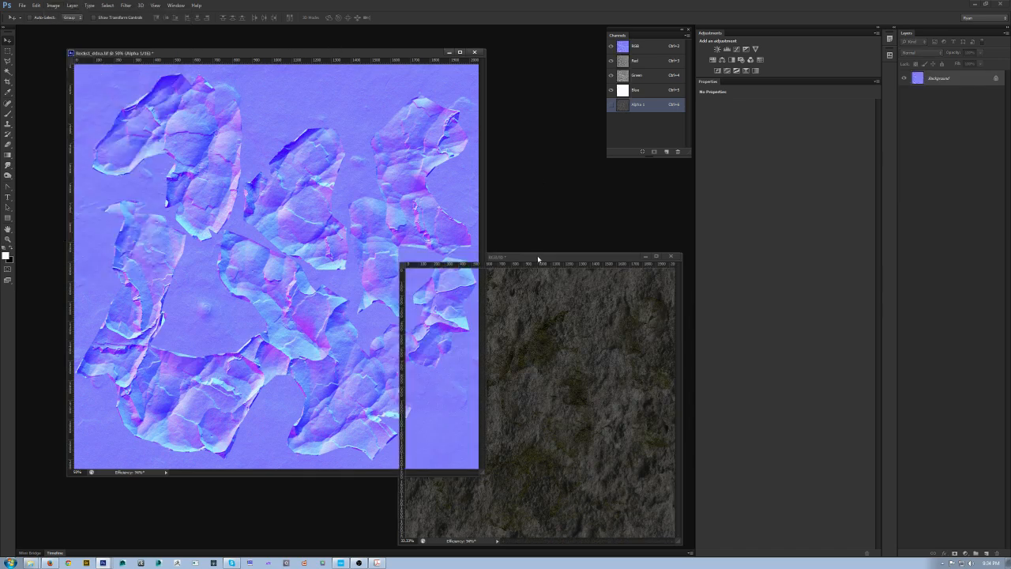
pyautogui.click(349, 58)
pyautogui.doubleClick(962, 83)
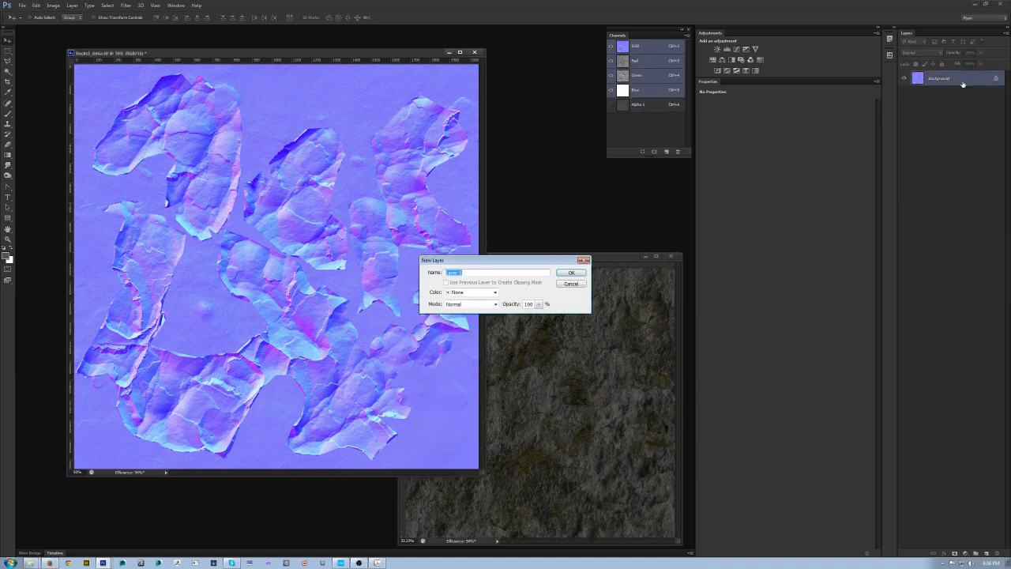
pyautogui.press('Return')
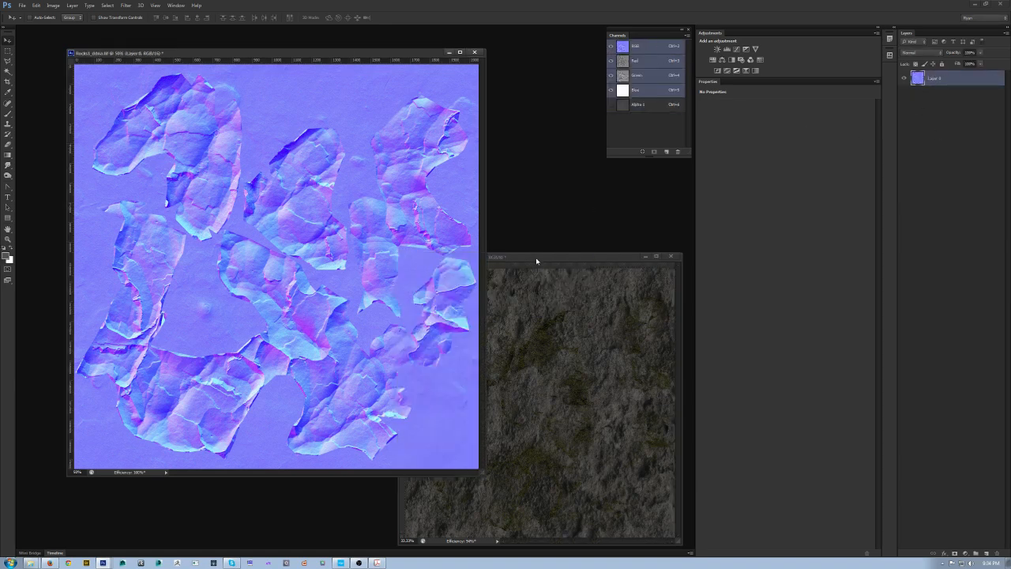
# Step: Drag the stone_1 layer from the diffuse document into the normal map document
pyautogui.click(536, 259)
pyautogui.moveTo(958, 208); pyautogui.dragTo(304, 168)
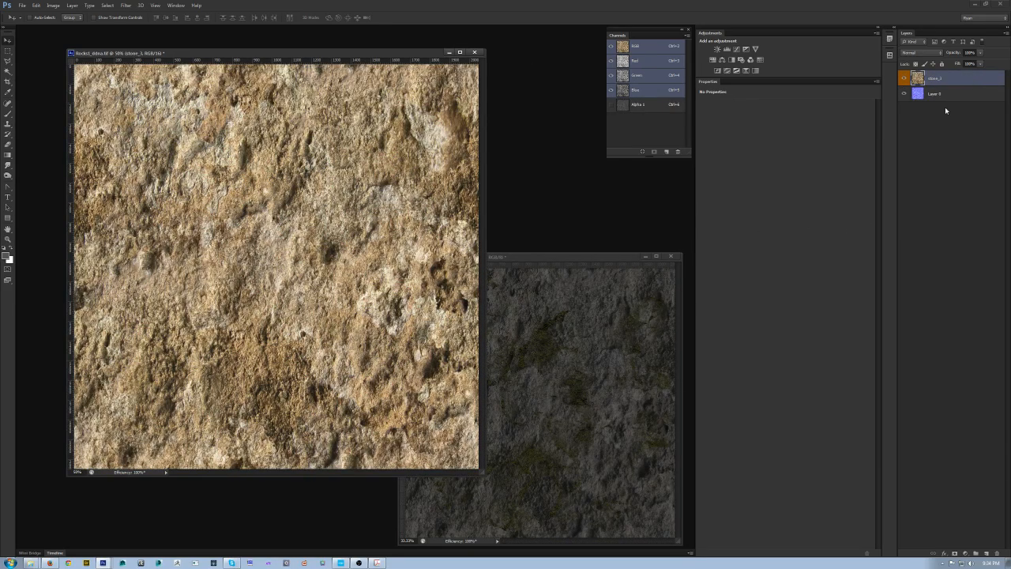
pyautogui.click(641, 105)
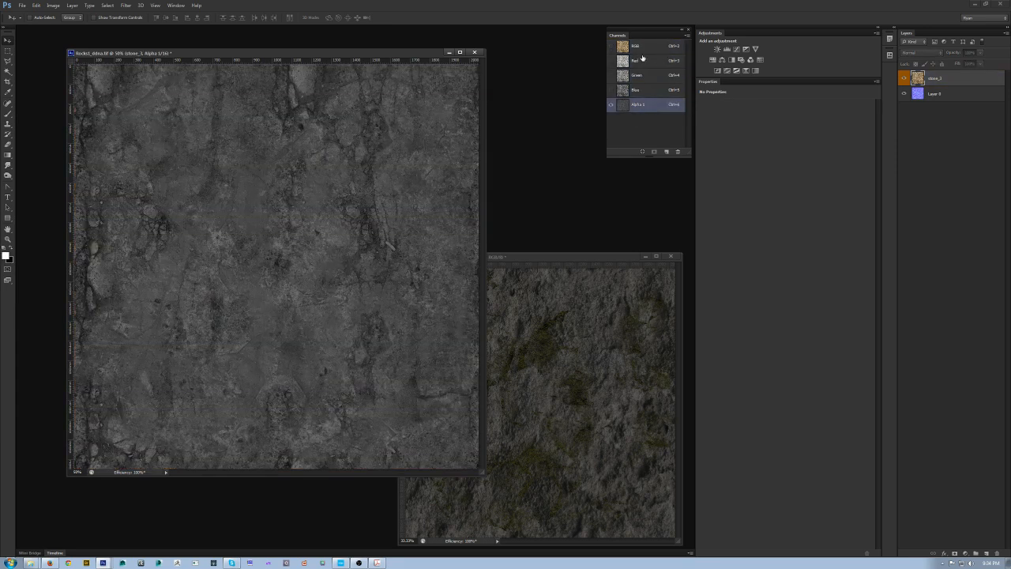
pyautogui.click(642, 55)
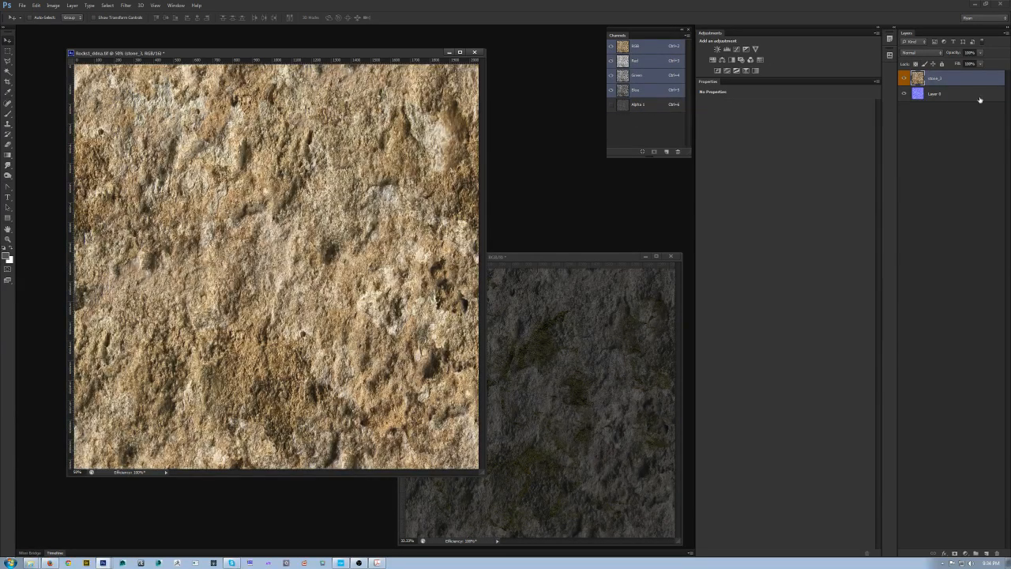
# Step: Desaturate the stone with a Hue/Saturation adjustment at -100 saturation and darken it with Levels output white at 92
pyautogui.click(712, 60)
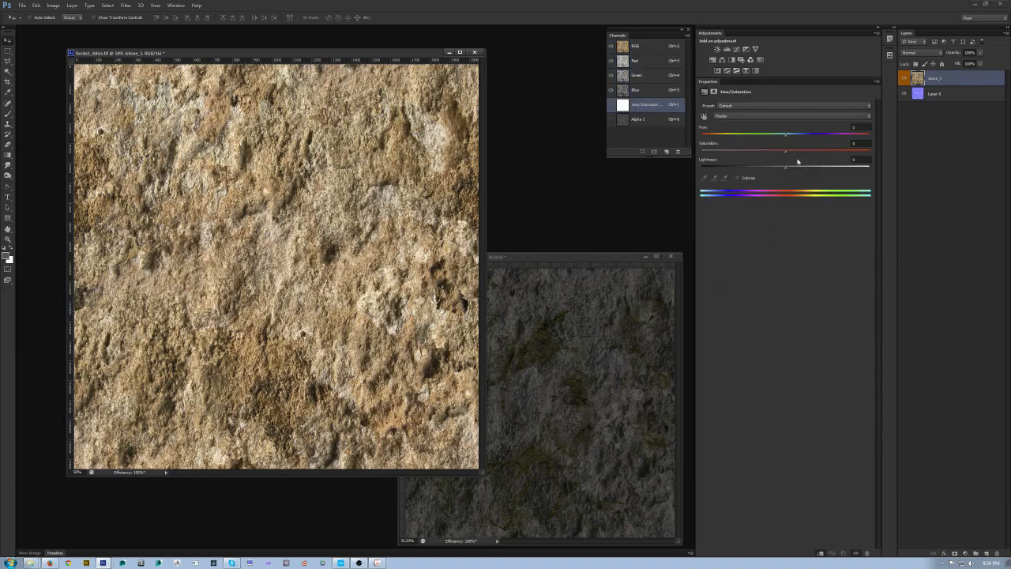
pyautogui.moveTo(784, 155); pyautogui.dragTo(155, 169)
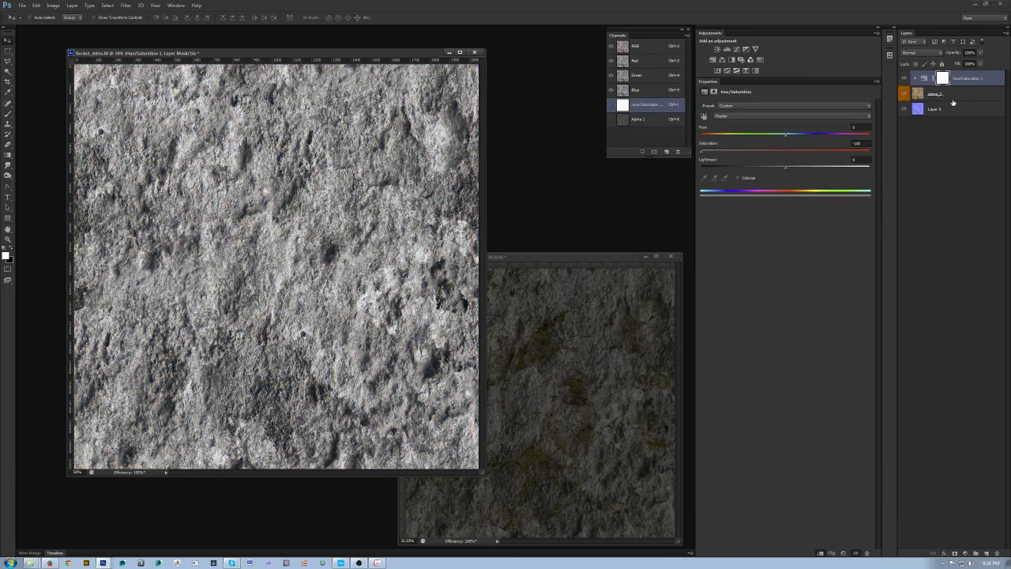
pyautogui.click(726, 49)
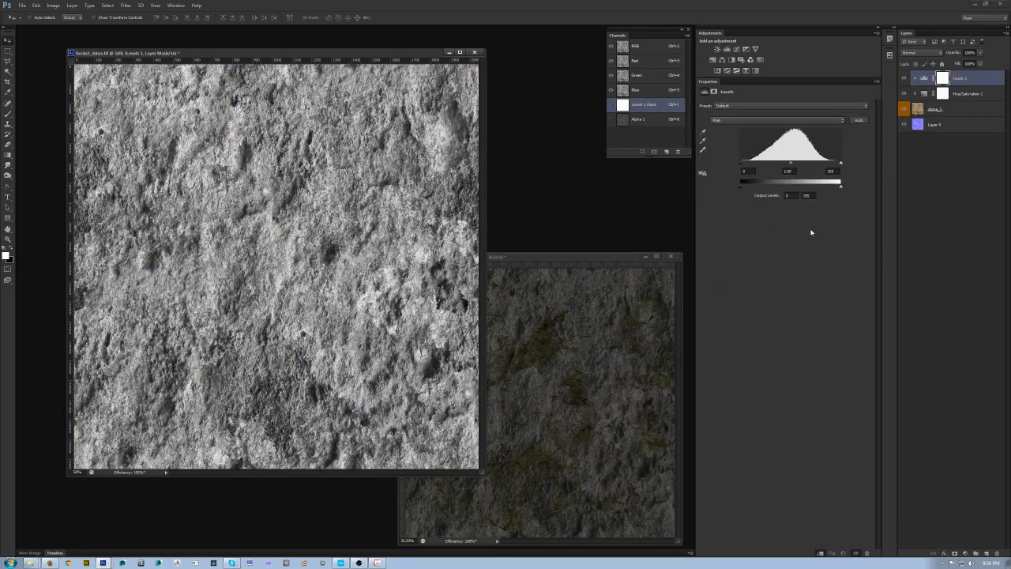
pyautogui.moveTo(840, 184); pyautogui.dragTo(746, 191)
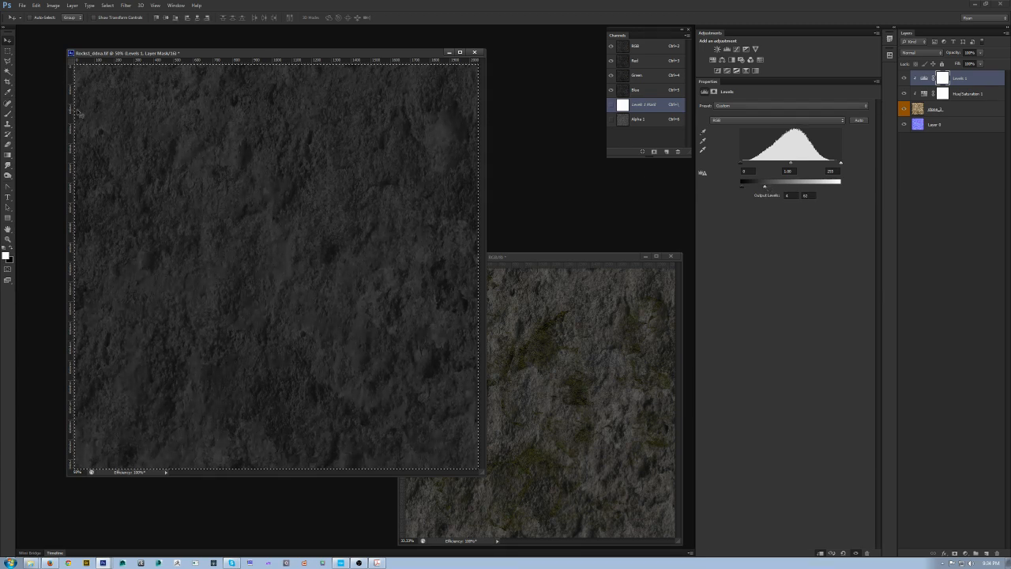
# Step: Select all, copy the merged grayscale stone image, and paste it into the Alpha 1 channel
pyautogui.hotkey('ctrl', 'a')
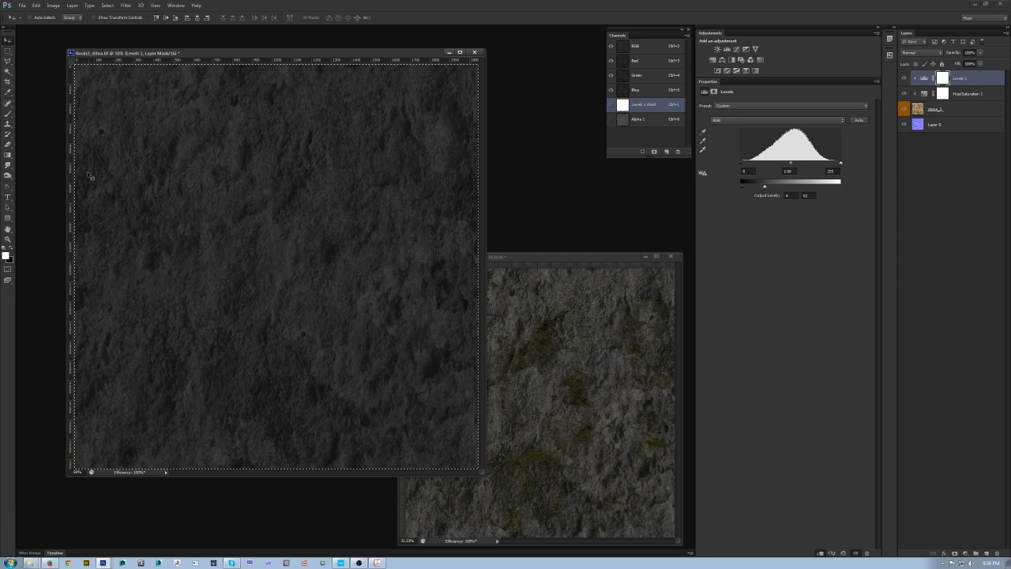
pyautogui.click(38, 5)
pyautogui.click(49, 66)
pyautogui.click(109, 6)
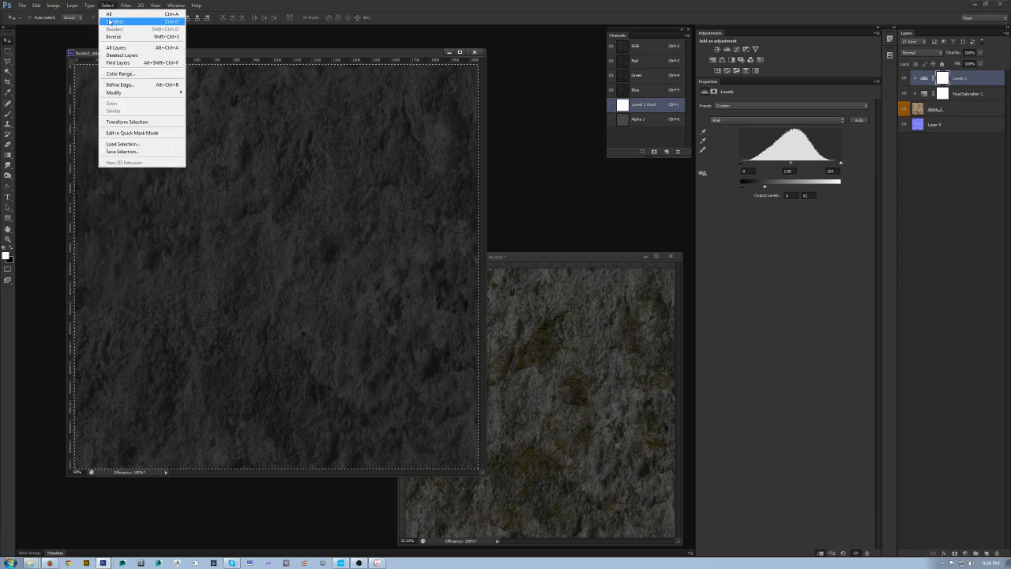
pyautogui.click(104, 15)
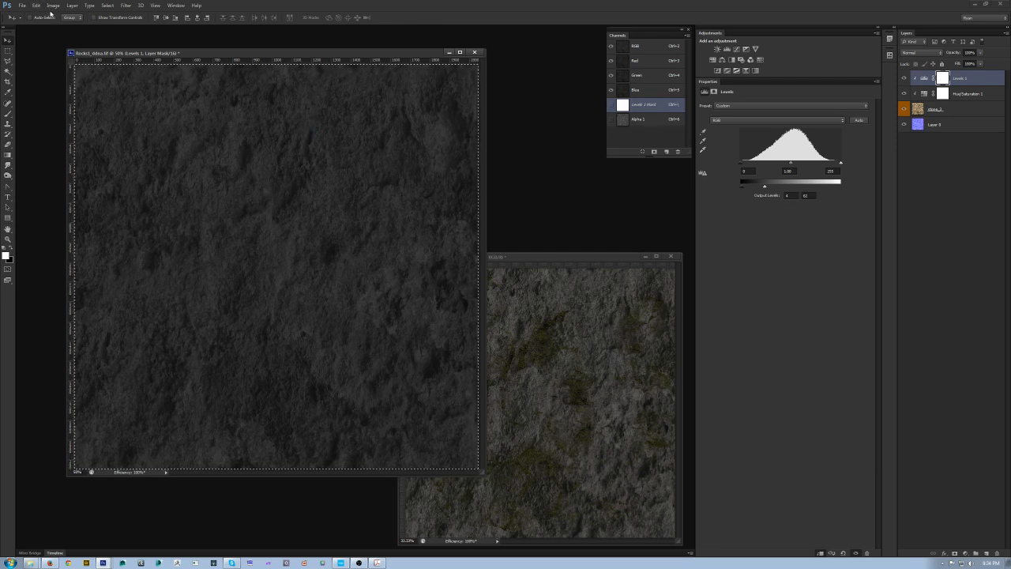
pyautogui.click(36, 5)
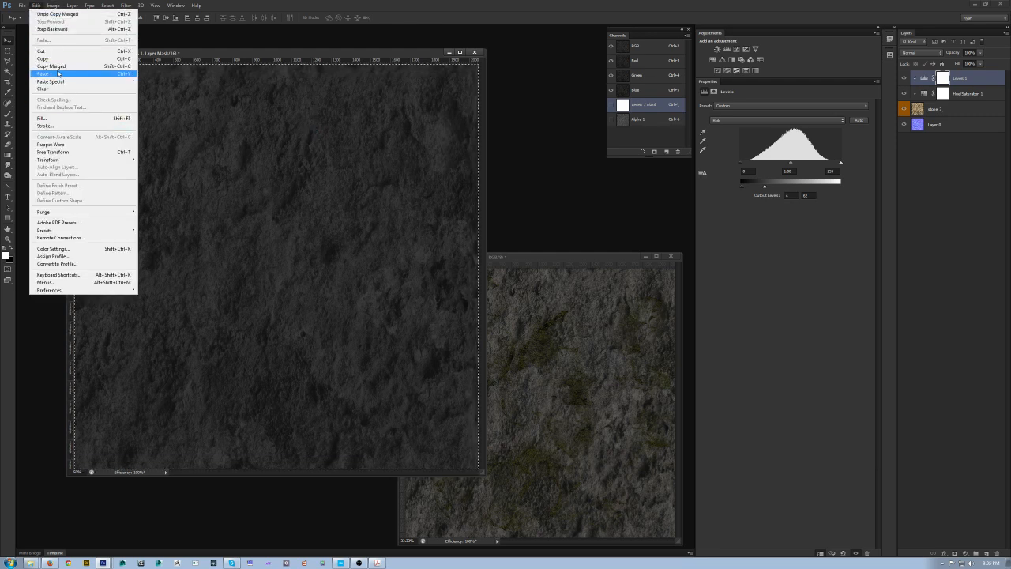
pyautogui.click(58, 66)
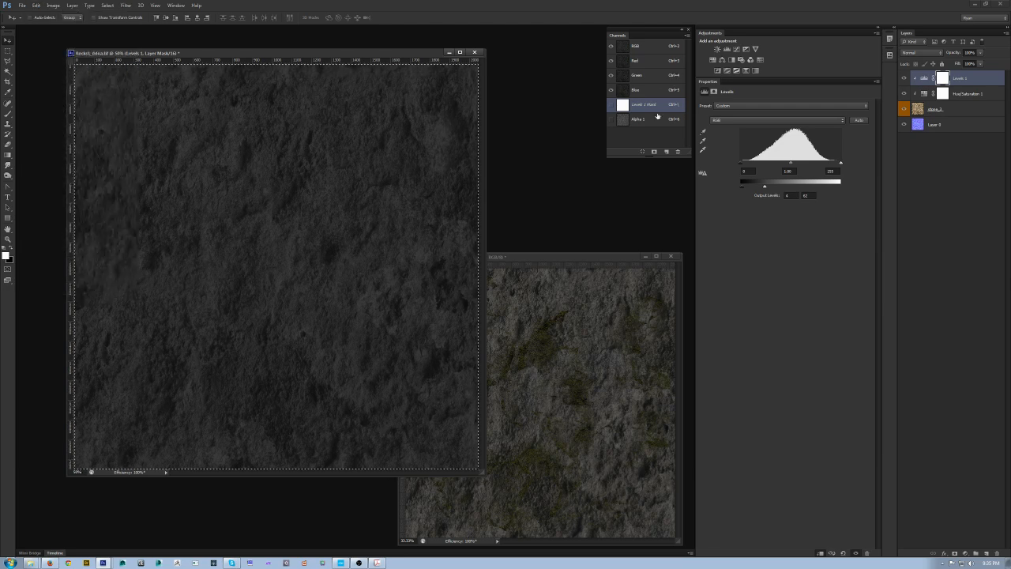
pyautogui.click(644, 120)
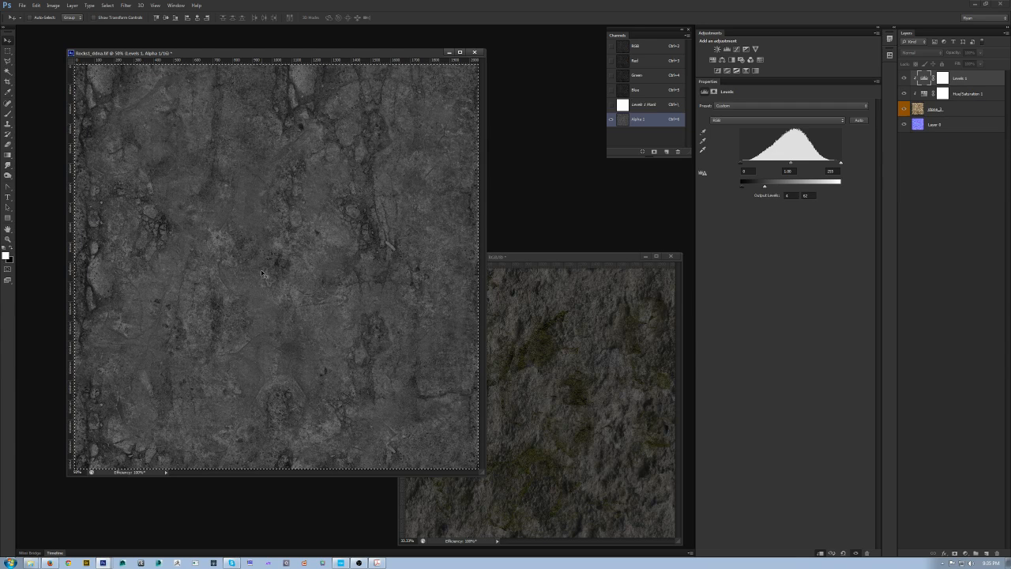
pyautogui.hotkey('ctrl', 'v')
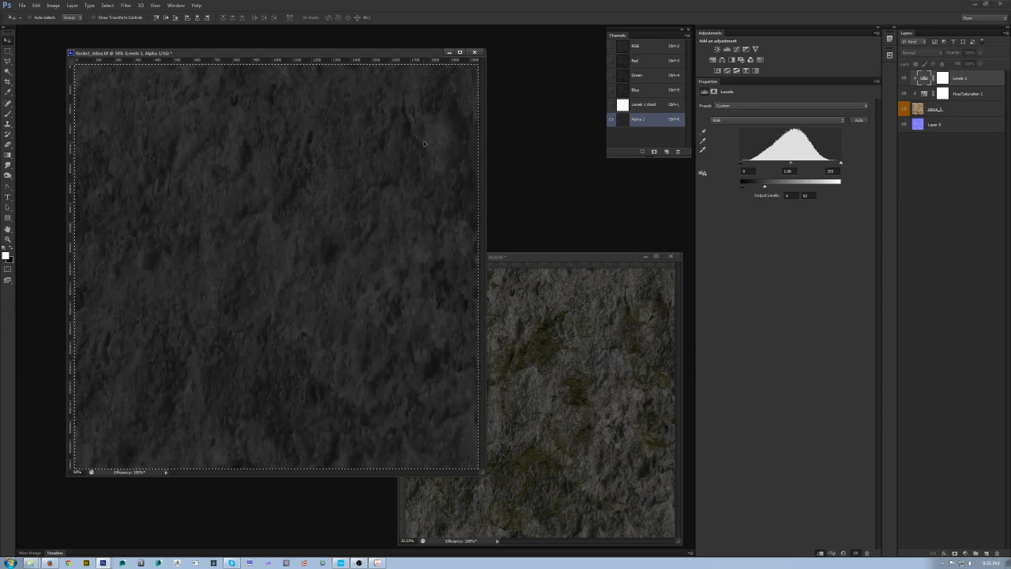
# Step: Deselect, return to the RGB channels, and hide the stone_1 layer to show the normal map
pyautogui.moveTo(376, 53); pyautogui.dragTo(374, 64)
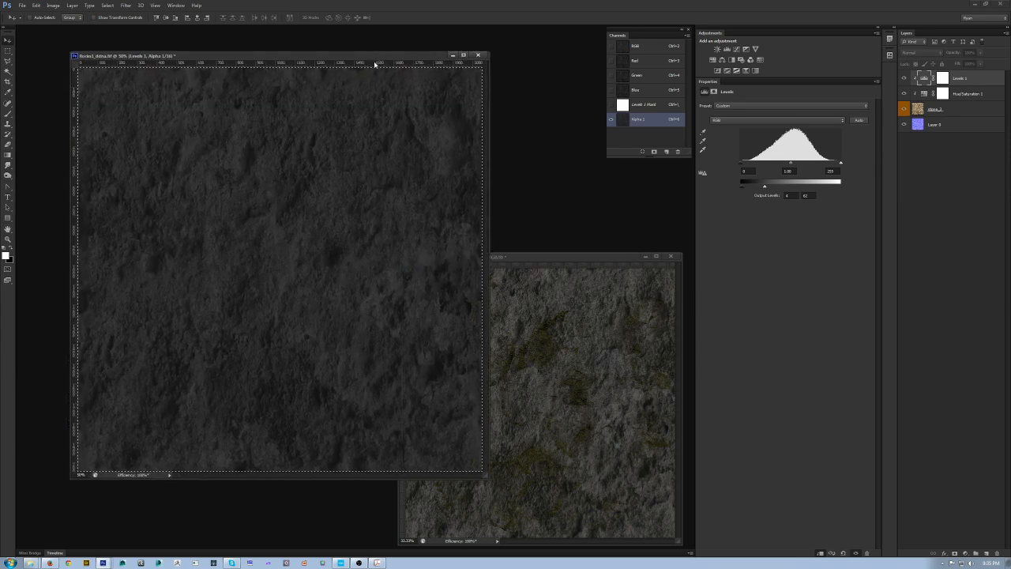
pyautogui.hotkey('ctrl', 'd')
pyautogui.click(644, 48)
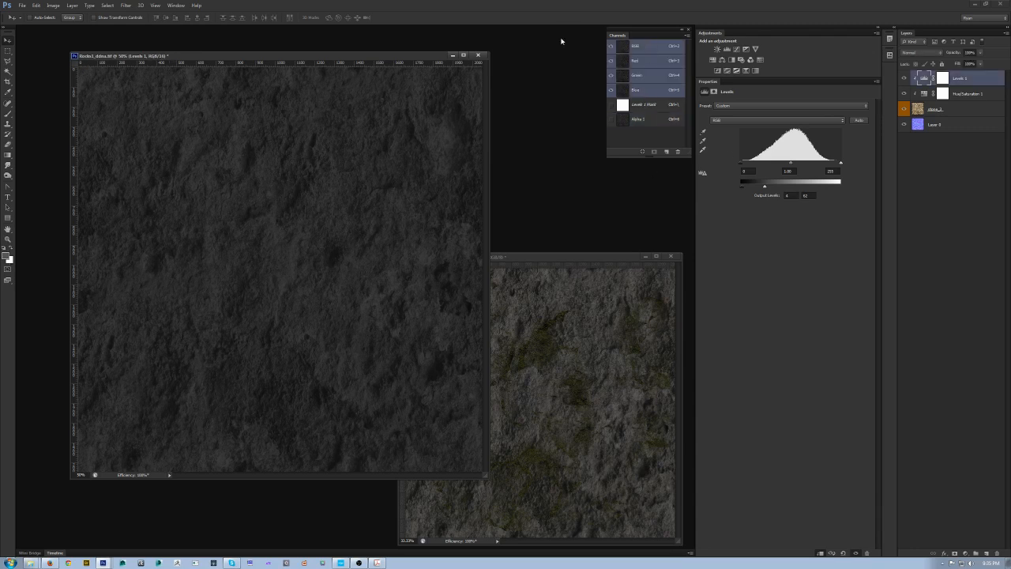
pyautogui.click(903, 109)
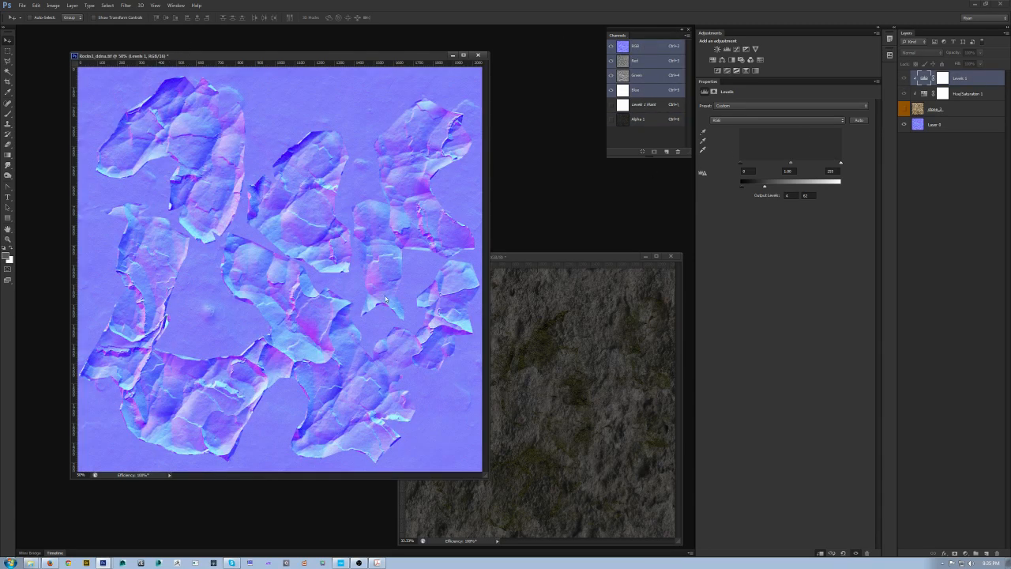
pyautogui.hotkey('ctrl', 'shift', 's')
pyautogui.click(511, 352)
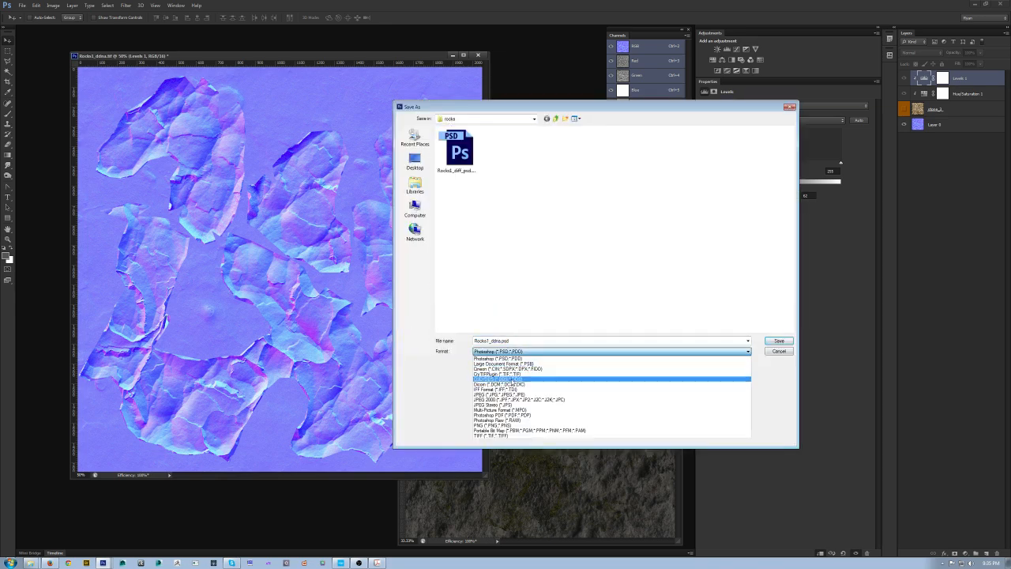
pyautogui.click(508, 374)
pyautogui.click(504, 161)
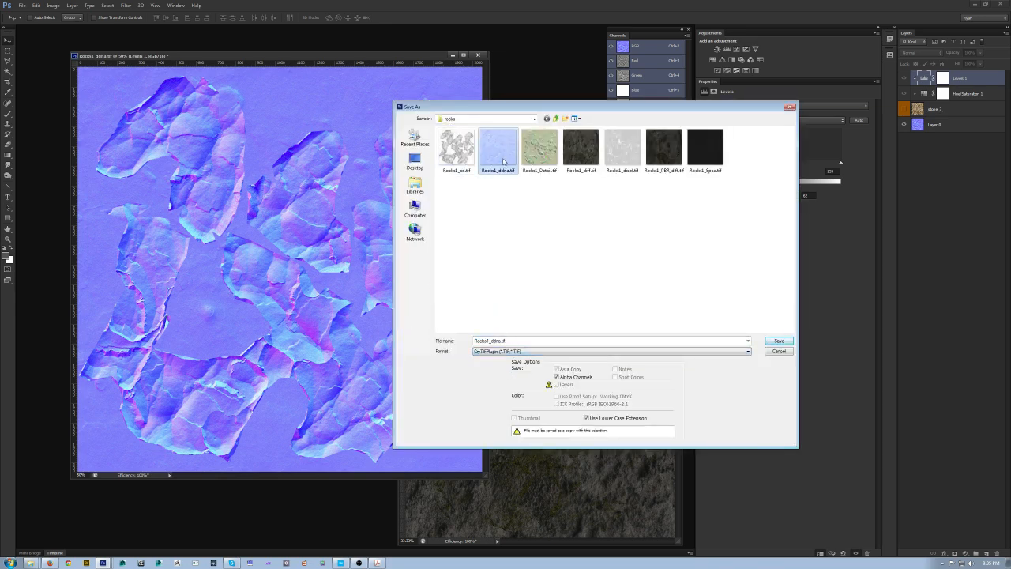
pyautogui.doubleClick(493, 340)
pyautogui.click(490, 339)
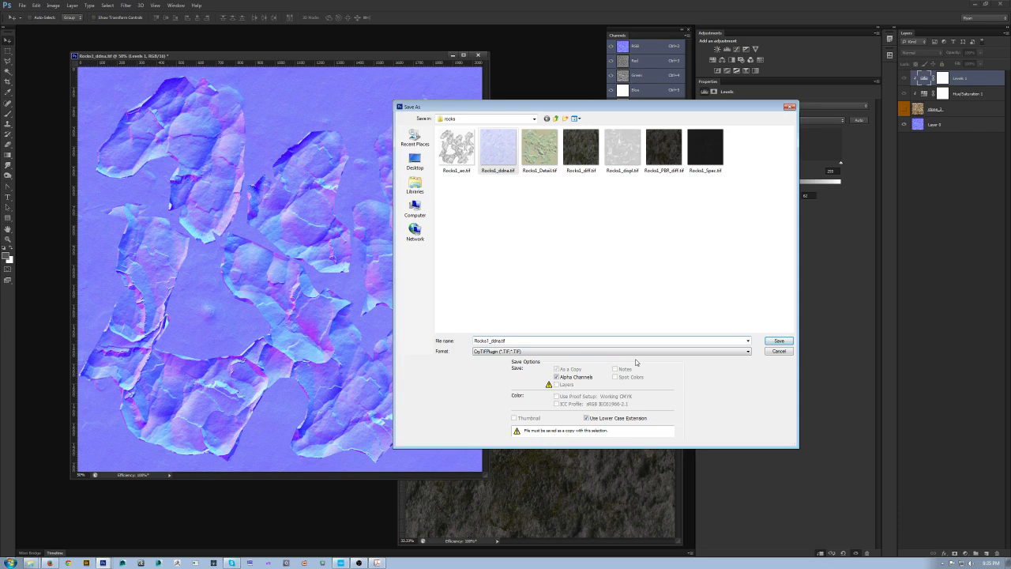
pyautogui.press('Return')
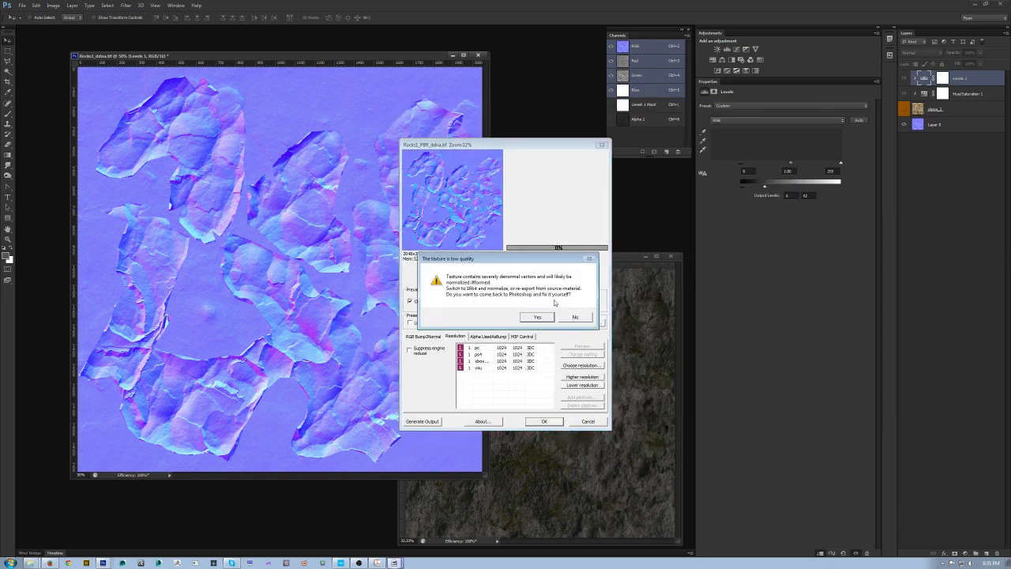
pyautogui.click(573, 317)
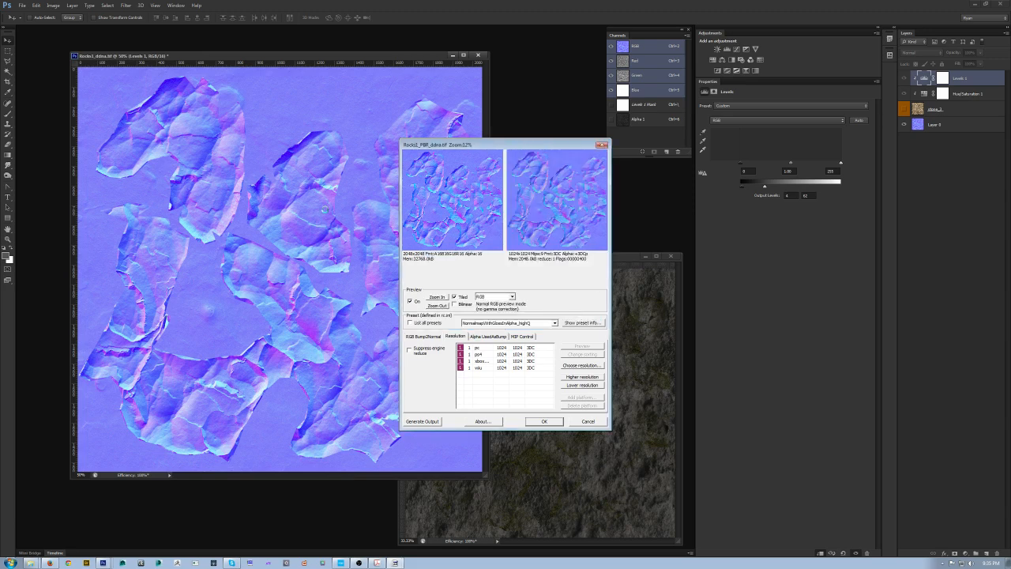
pyautogui.click(589, 421)
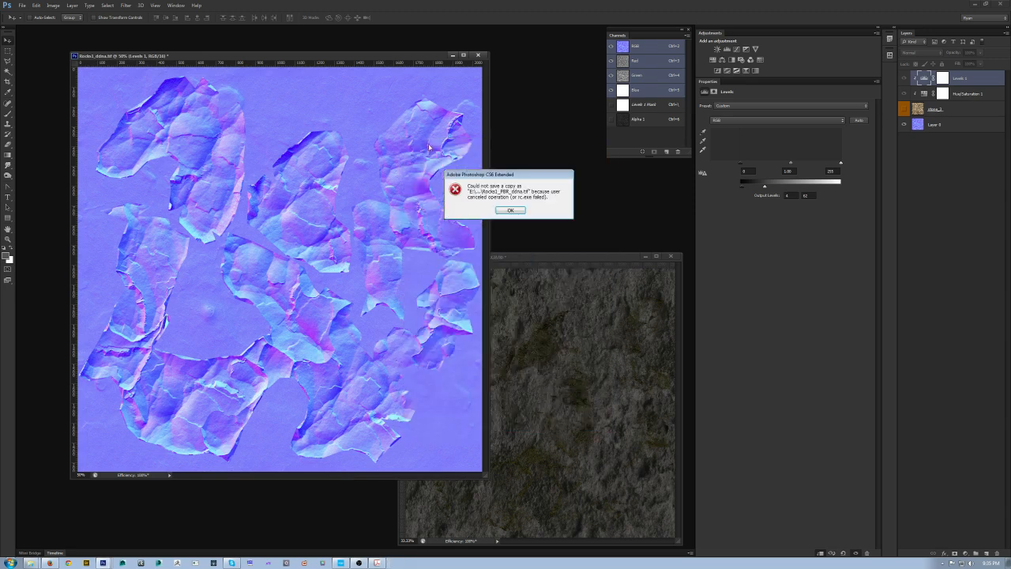
pyautogui.click(518, 214)
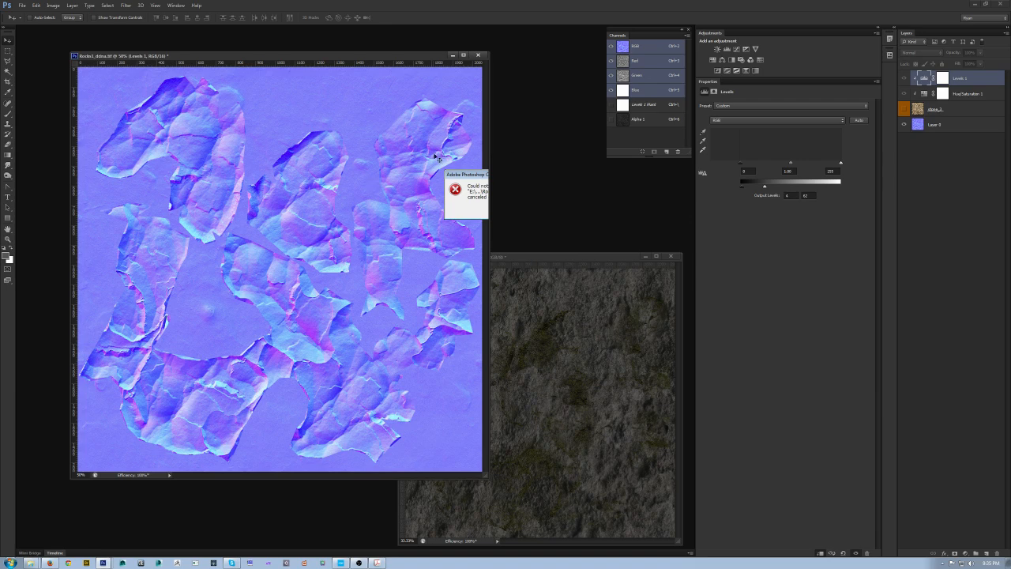
# Step: Try to save the normal map in CryTIF format as Rocks1_PBR_ddna.tif, choosing to return to Photoshop to fix it
pyautogui.moveTo(326, 58); pyautogui.dragTo(320, 48)
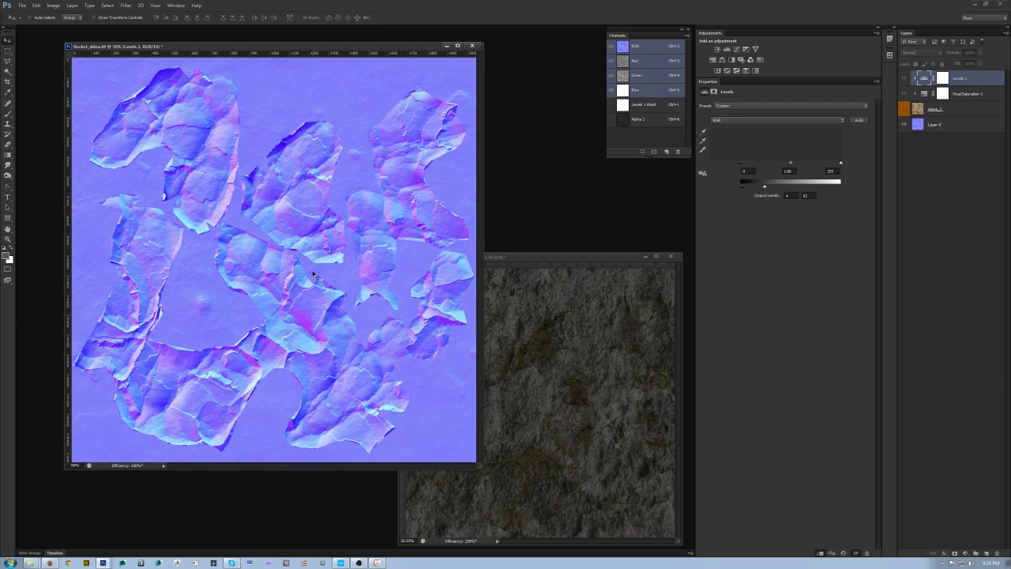
pyautogui.hotkey('ctrl', 'shift', 's')
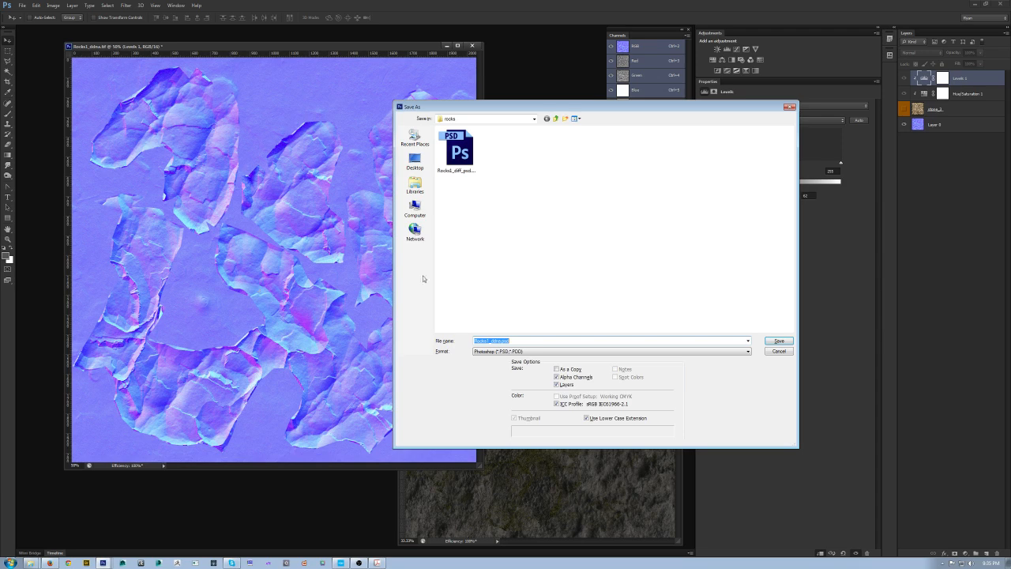
pyautogui.click(554, 351)
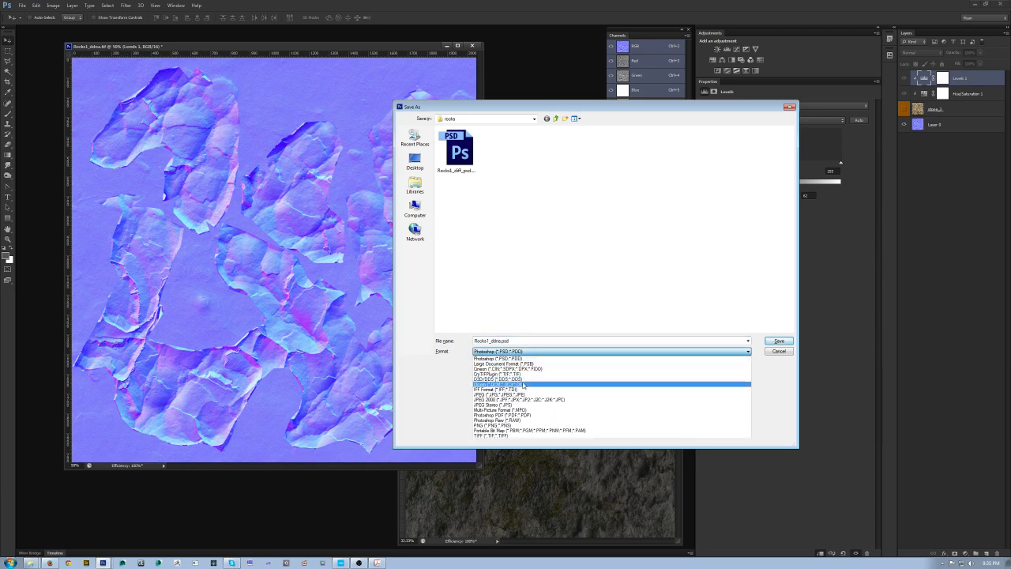
pyautogui.click(522, 375)
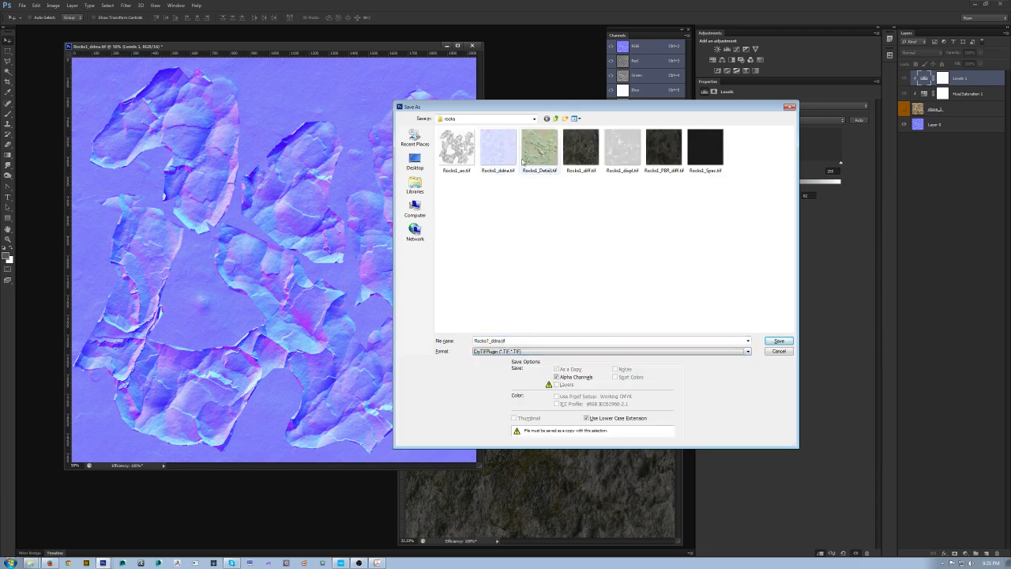
pyautogui.click(492, 340)
pyautogui.click(491, 341)
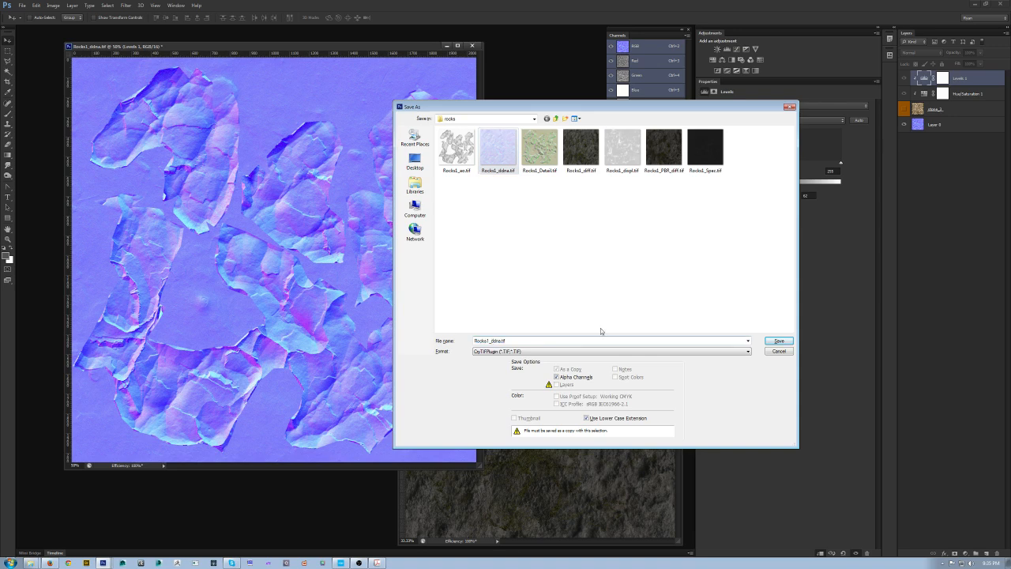
pyautogui.write('PBR_')
pyautogui.press('Return')
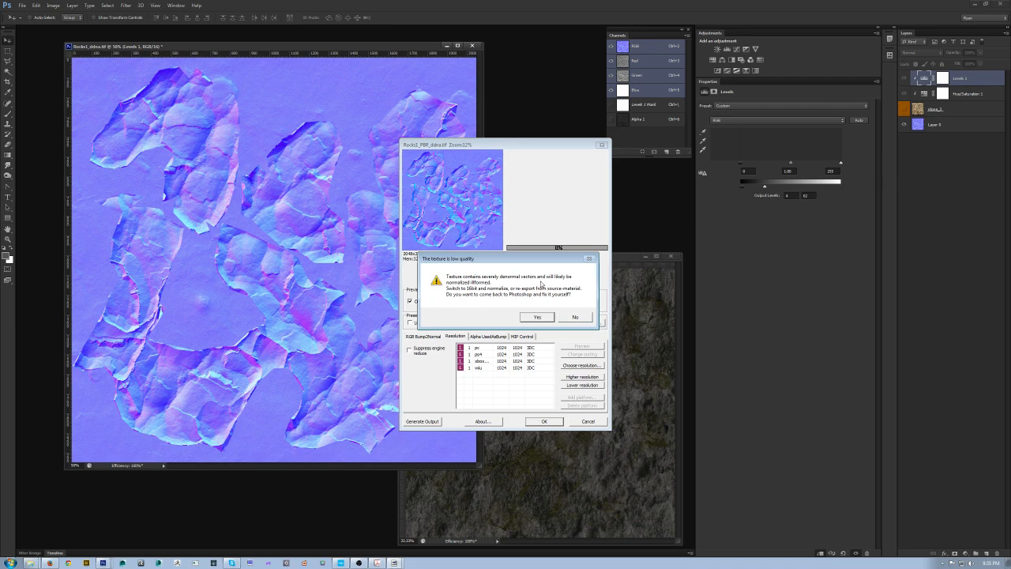
pyautogui.click(536, 316)
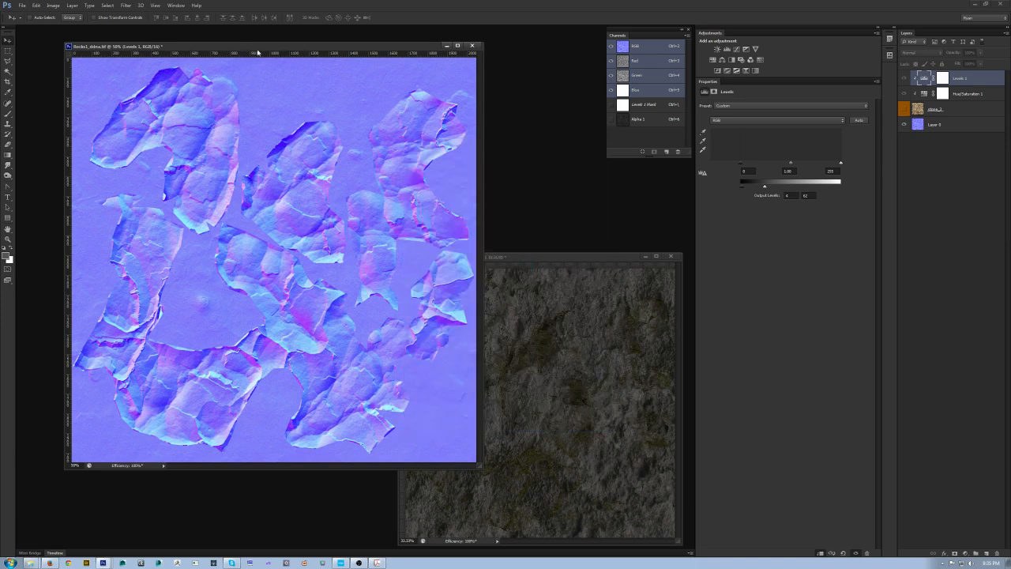
# Step: Duplicate the normal map layer
pyautogui.moveTo(255, 45); pyautogui.dragTo(256, 49)
pyautogui.click(931, 125)
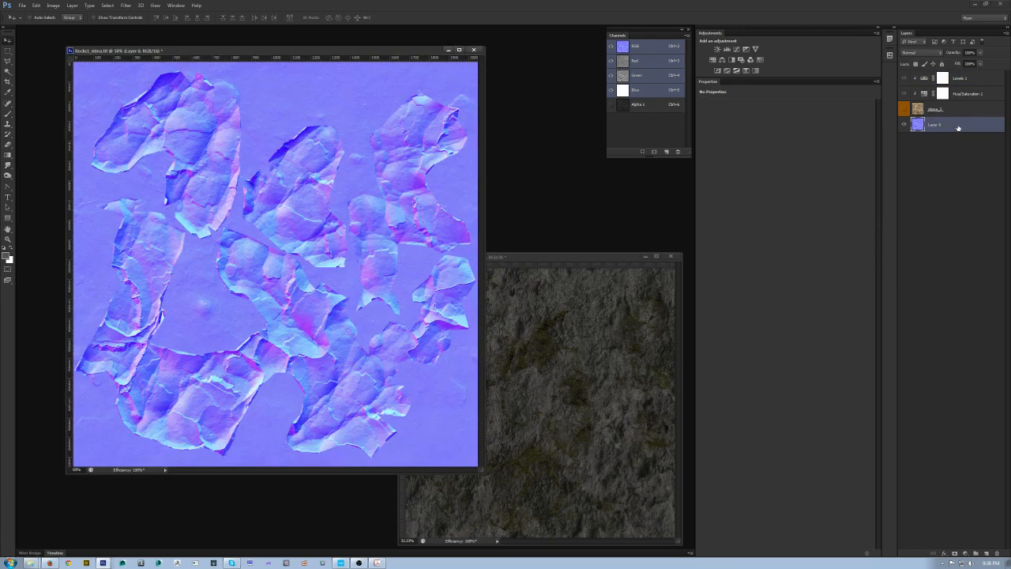
pyautogui.hotkey('ctrl', 'j')
pyautogui.moveTo(958, 125); pyautogui.dragTo(987, 552)
pyautogui.hotkey('ctrl', 'z')
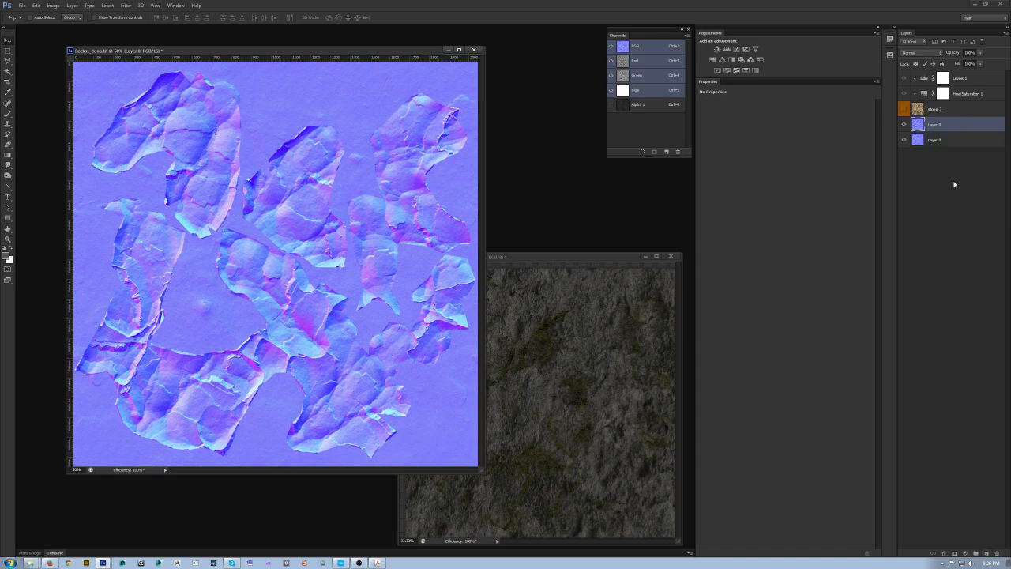
# Step: Apply the xNormal Normalize normal maps filter to the duplicate layer and hide the original normal map layer
pyautogui.click(126, 6)
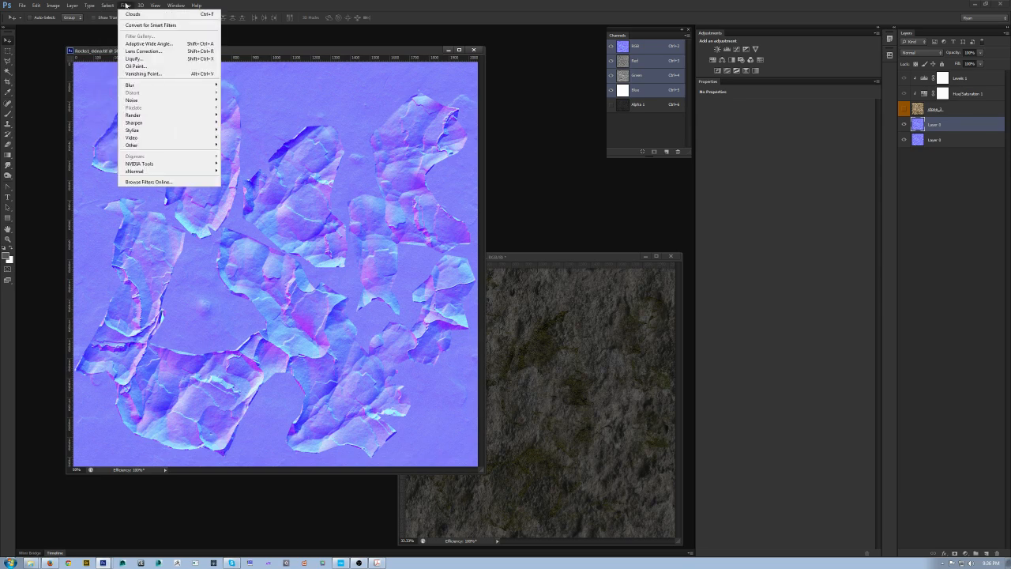
pyautogui.moveTo(146, 173)
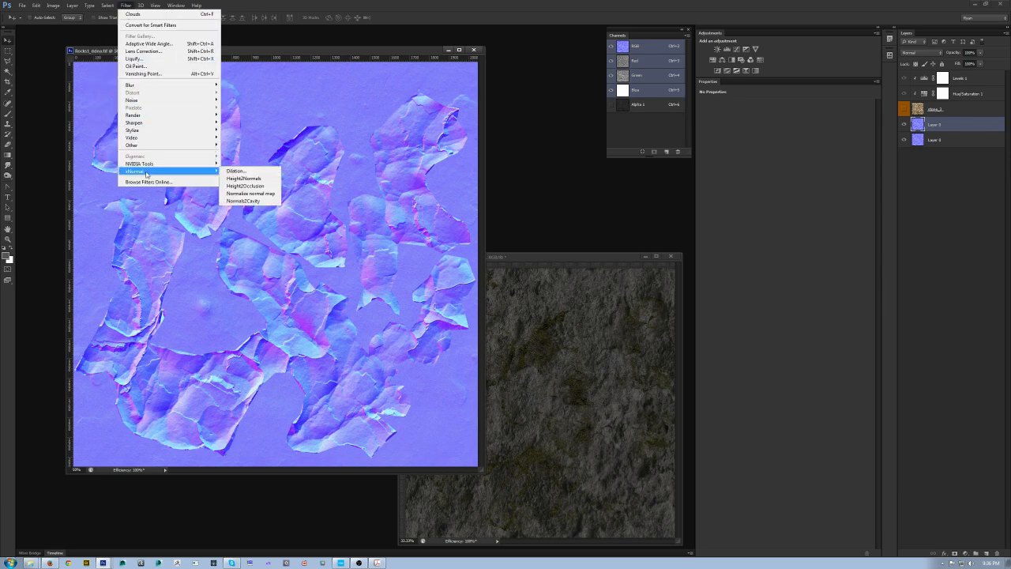
pyautogui.click(272, 195)
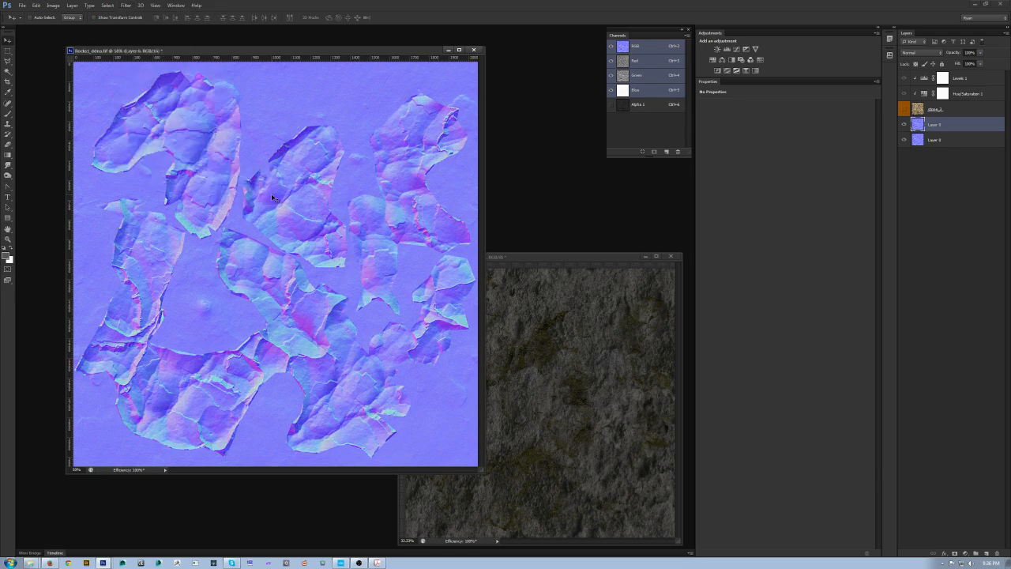
pyautogui.click(904, 125)
pyautogui.click(904, 125)
pyautogui.click(903, 126)
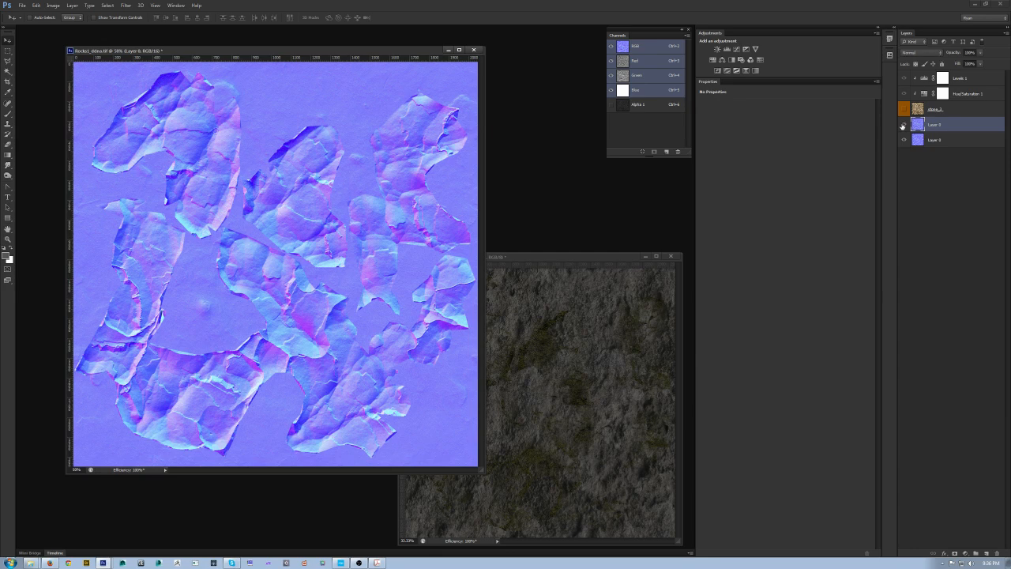
pyautogui.click(905, 140)
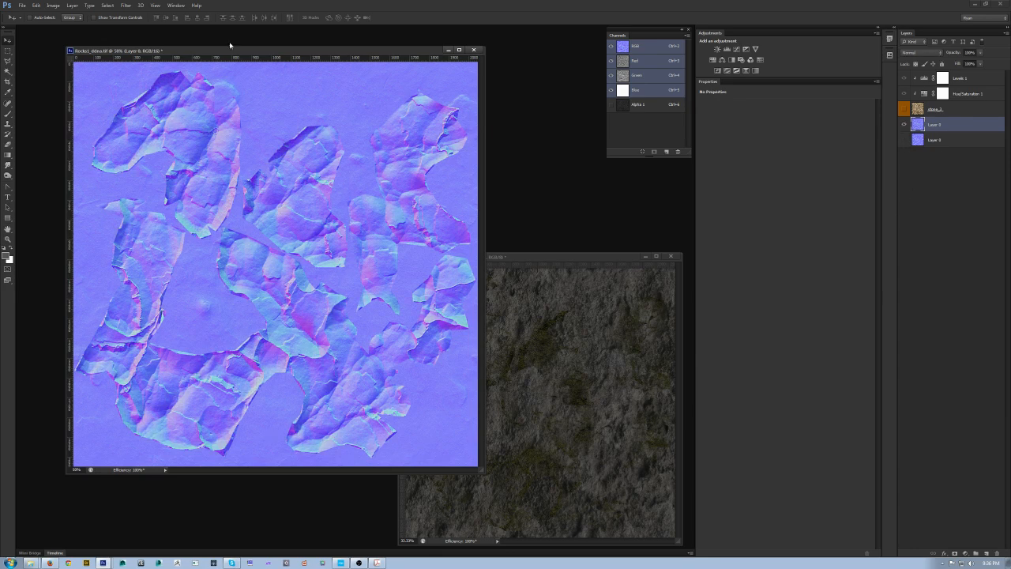
# Step: Save the normal map in CryTIF format over Rocks1_PBR_ddna.tif with the NormalmapWithGlossInAlpha_highQ preset
pyautogui.moveTo(286, 53); pyautogui.dragTo(278, 54)
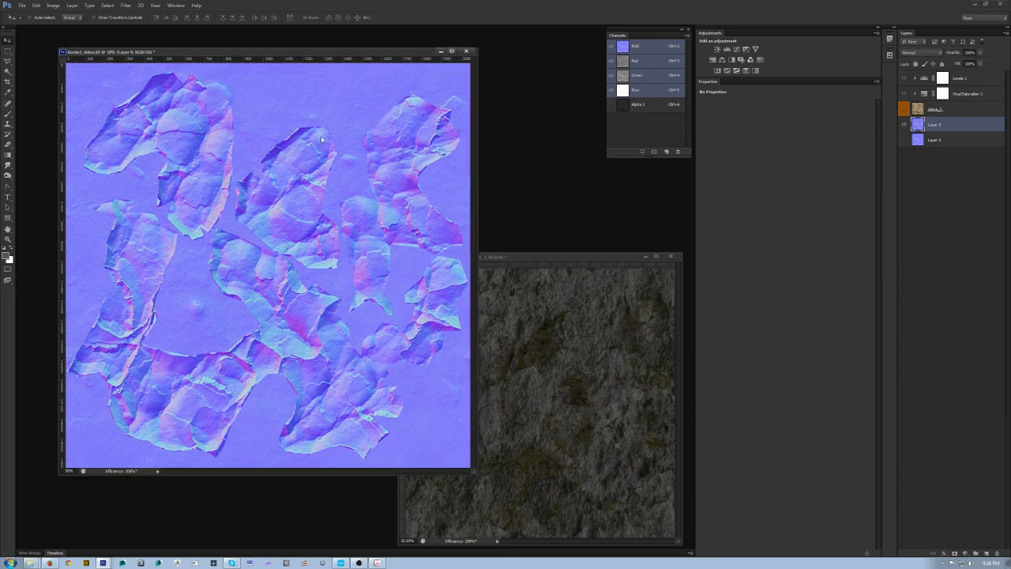
pyautogui.hotkey('ctrl', 'shift', 's')
pyautogui.click(485, 352)
pyautogui.click(494, 375)
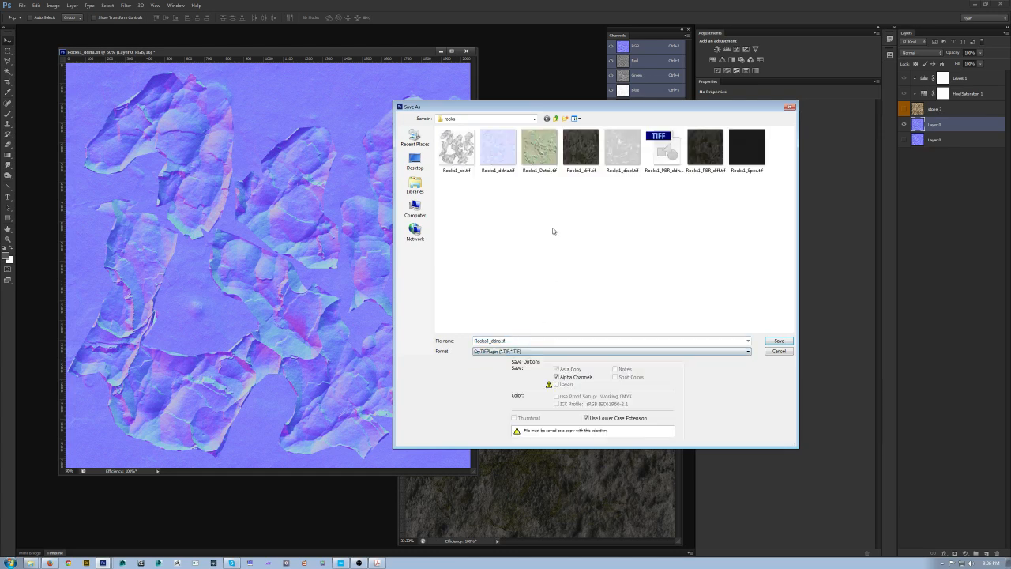
pyautogui.doubleClick(639, 158)
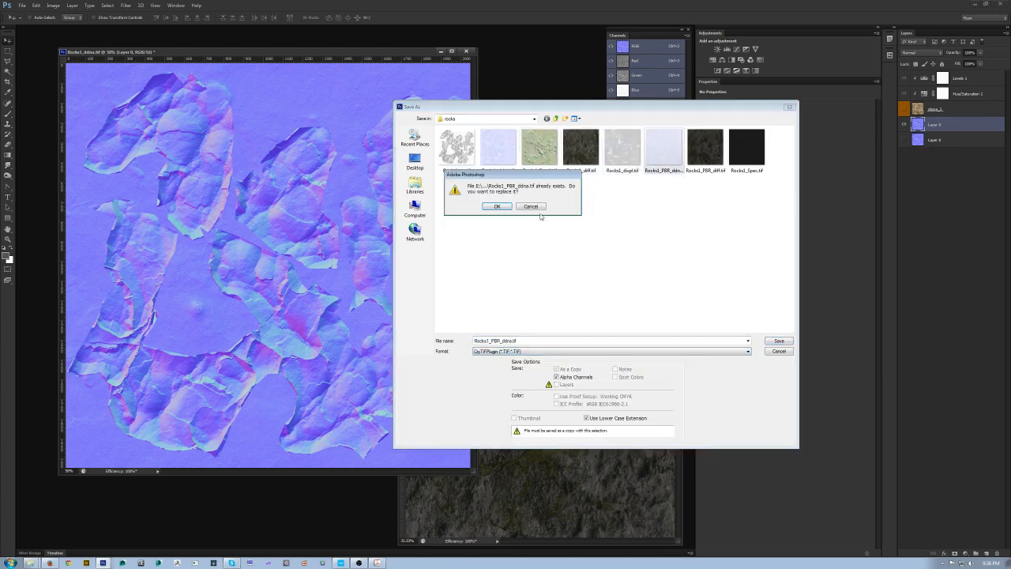
pyautogui.click(499, 207)
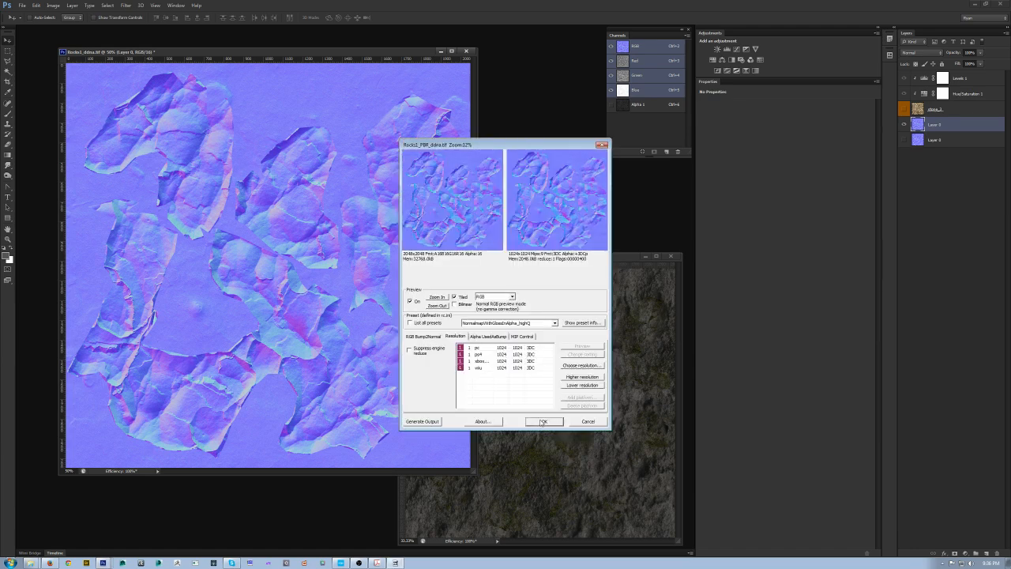
pyautogui.click(543, 421)
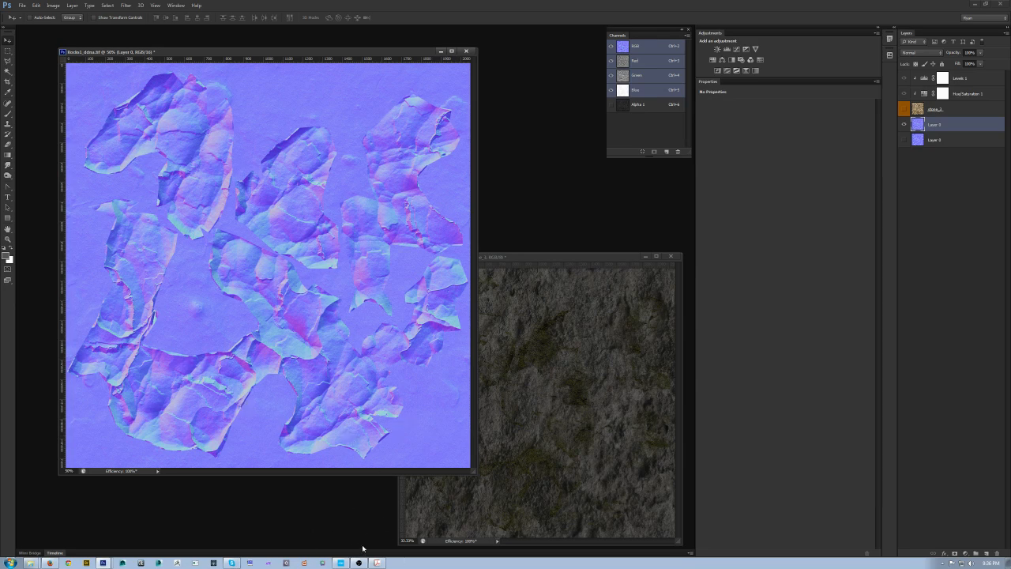
# Step: Switch to CryEngine Sandbox and assign Rocks1_PBR_ddna.tif as the Bumpmap texture of the Rock_Texture material
pyautogui.click(340, 562)
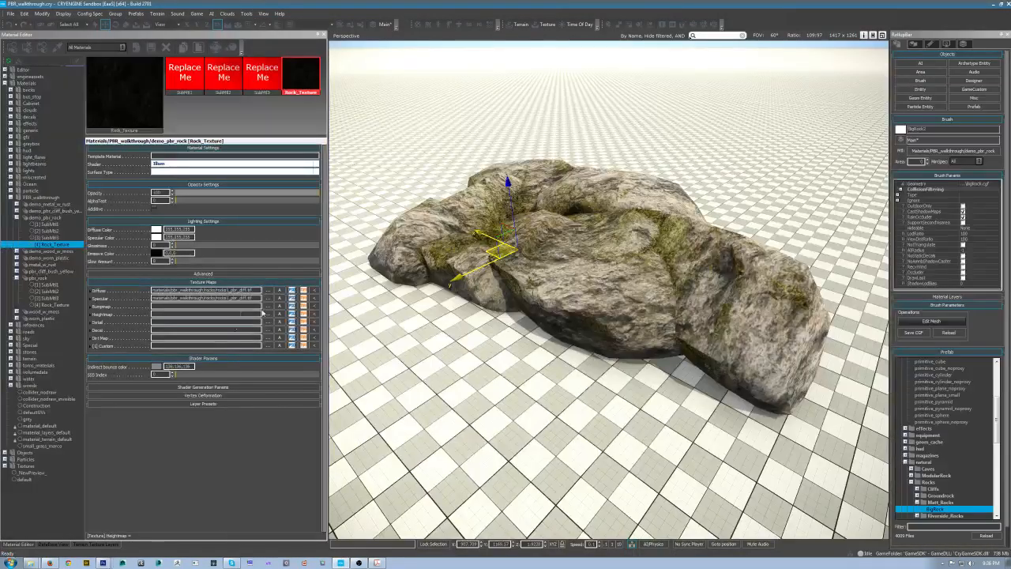
pyautogui.click(268, 307)
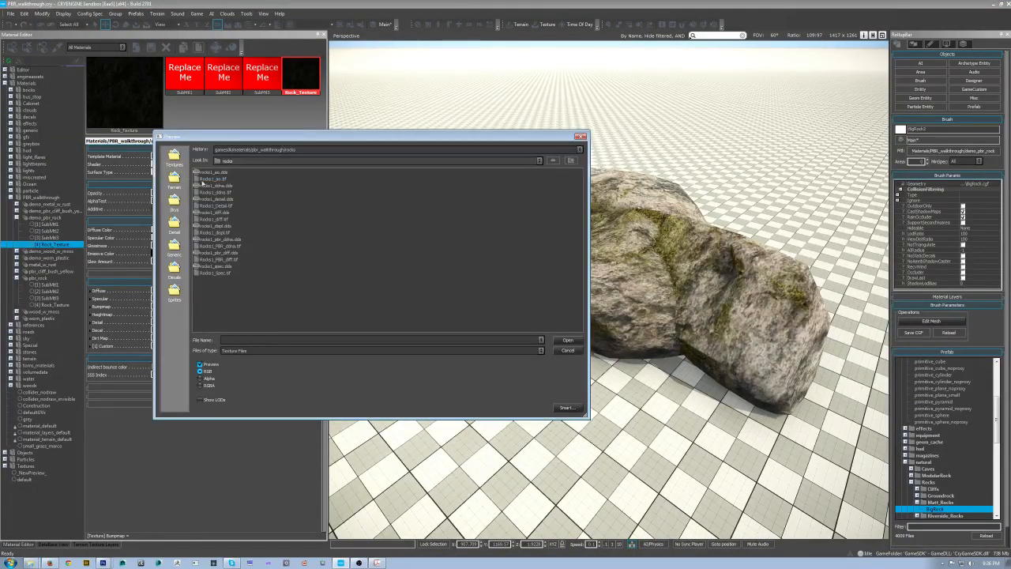
pyautogui.click(215, 246)
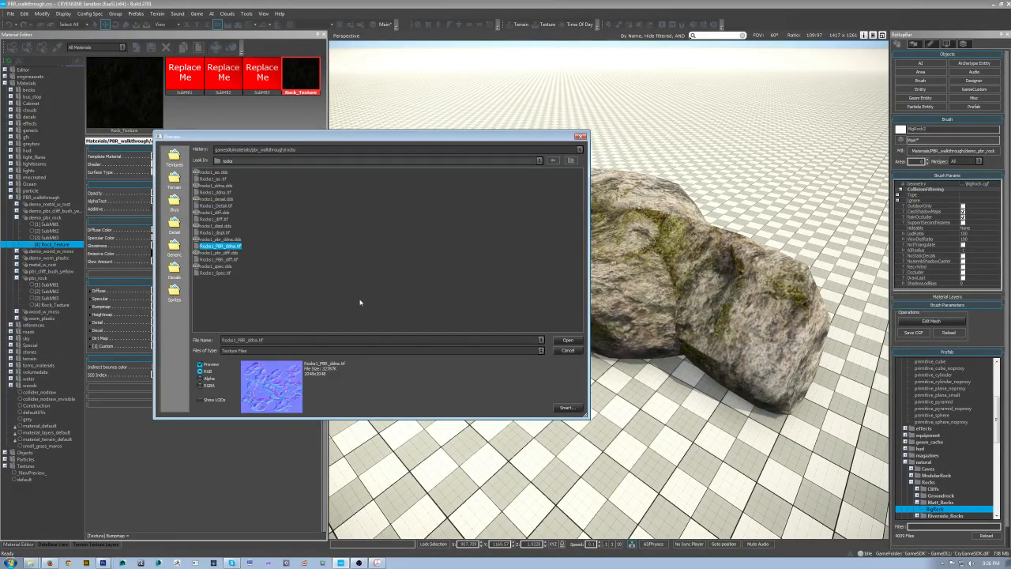
pyautogui.click(567, 341)
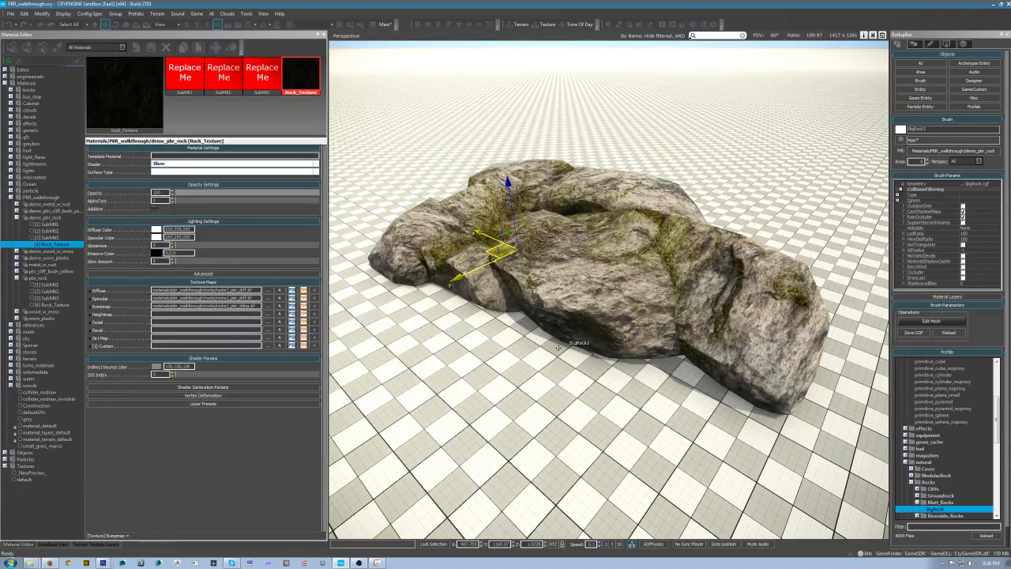
# Step: Orbit and zoom around the rock to inspect the new normal and gloss map in the viewport
pyautogui.scroll(2, 576, 343)
pyautogui.moveTo(577, 343); pyautogui.dragTo(683, 286, button='right')
pyautogui.press('s')
pyautogui.moveTo(576, 364); pyautogui.dragTo(537, 382, button='right')
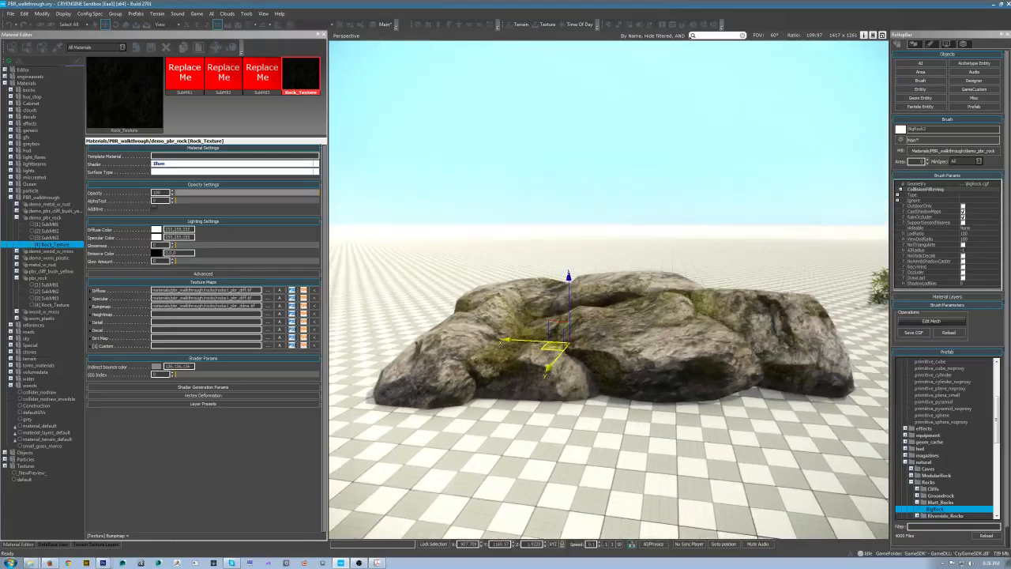
pyautogui.scroll(2, 537, 382)
pyautogui.scroll(3, 537, 381)
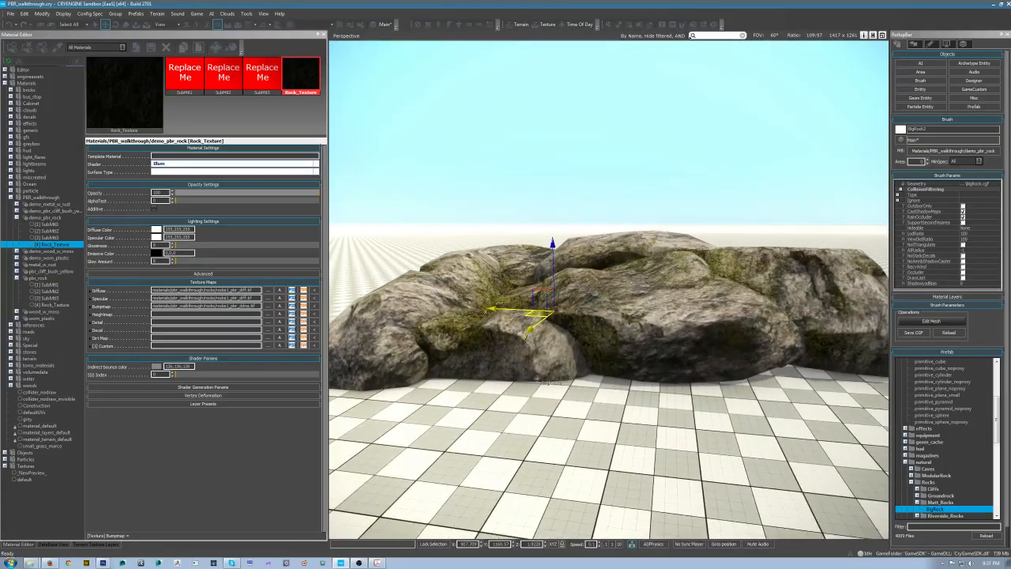
pyautogui.click(545, 194)
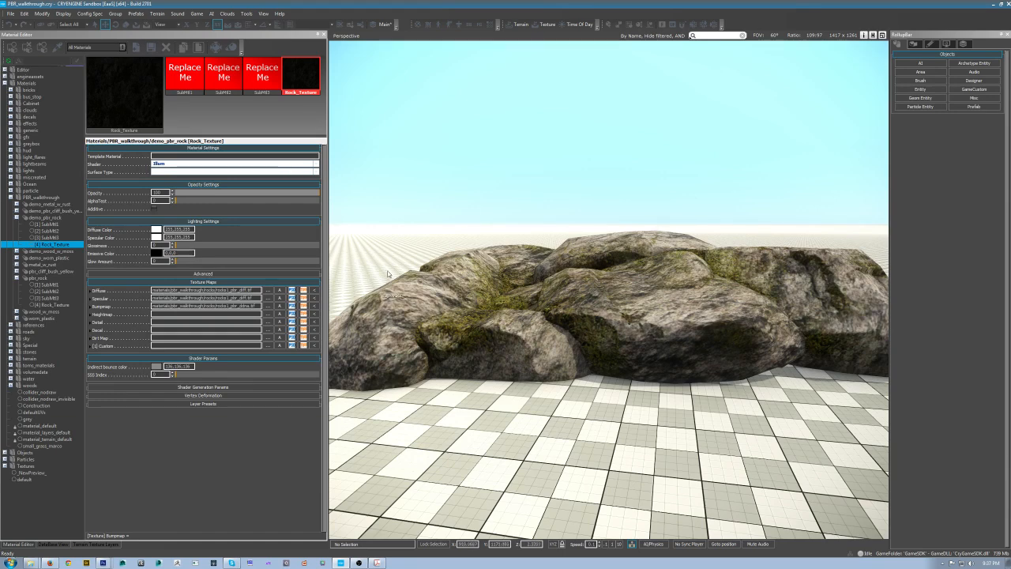
pyautogui.moveTo(634, 342); pyautogui.dragTo(550, 363, button='right')
pyautogui.press('w')
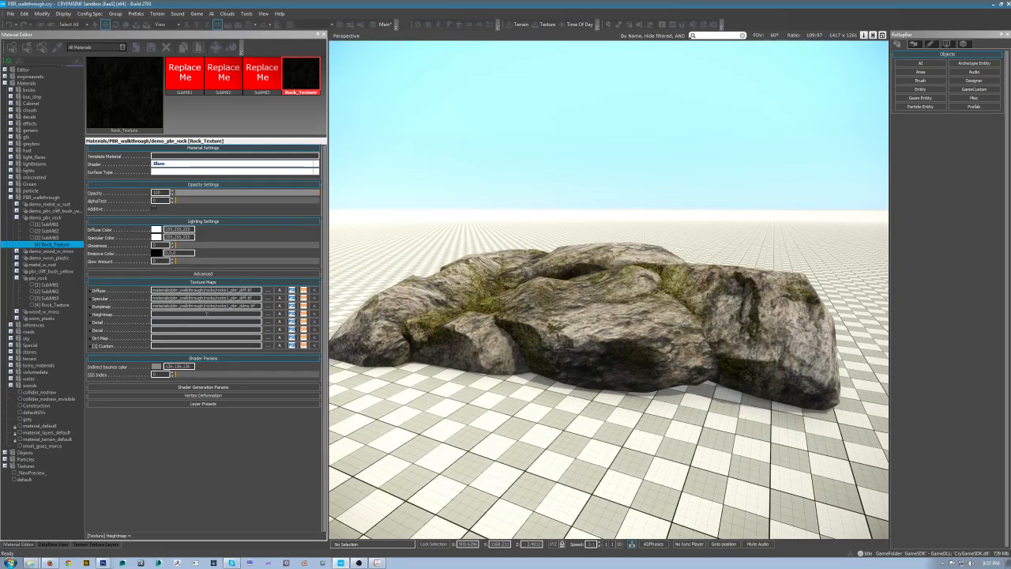
pyautogui.click(50, 563)
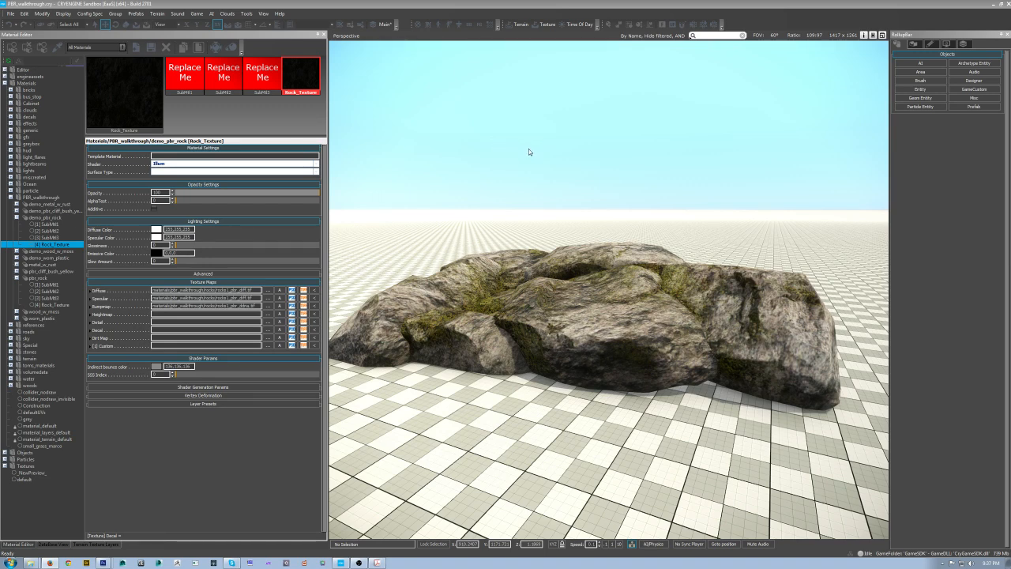
# Step: Switch to the browser and read the Rearranging the layers for the UDM section of the Unified Detail Mapping documentation
pyautogui.hotkey('alt', 'Tab')
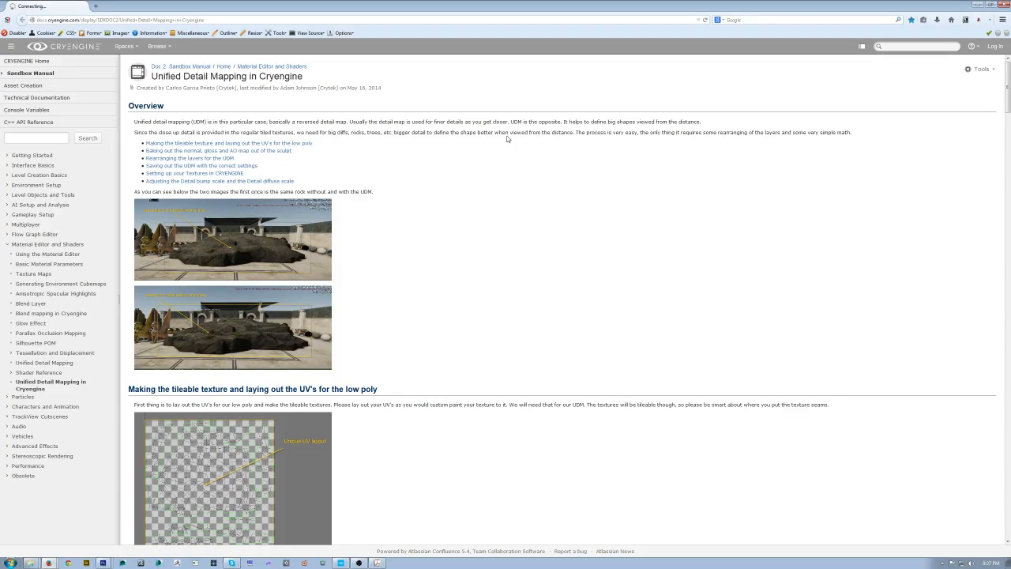
pyautogui.click(990, 4)
pyautogui.moveTo(861, 86); pyautogui.dragTo(701, 60)
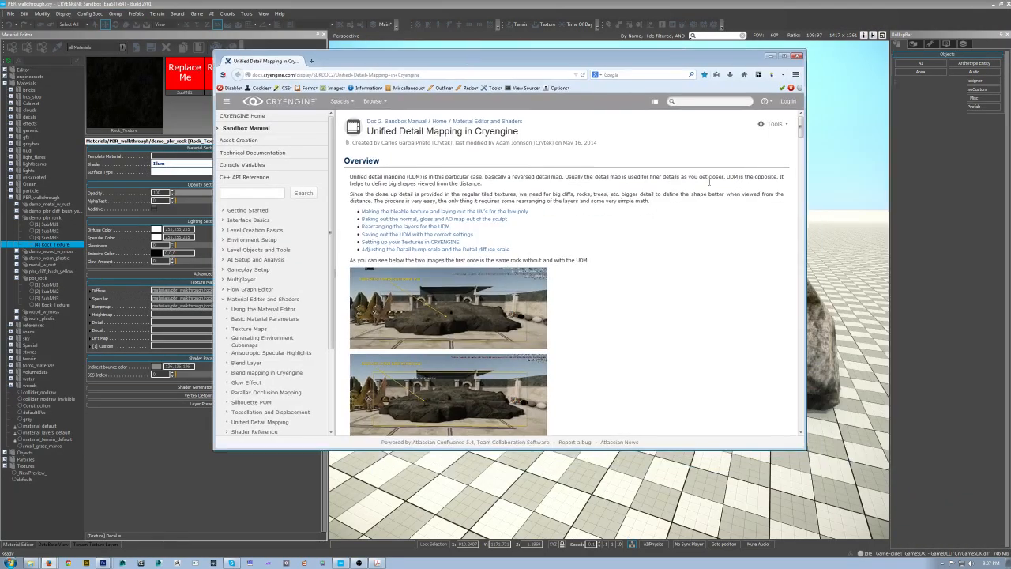
pyautogui.moveTo(802, 129); pyautogui.dragTo(824, 245)
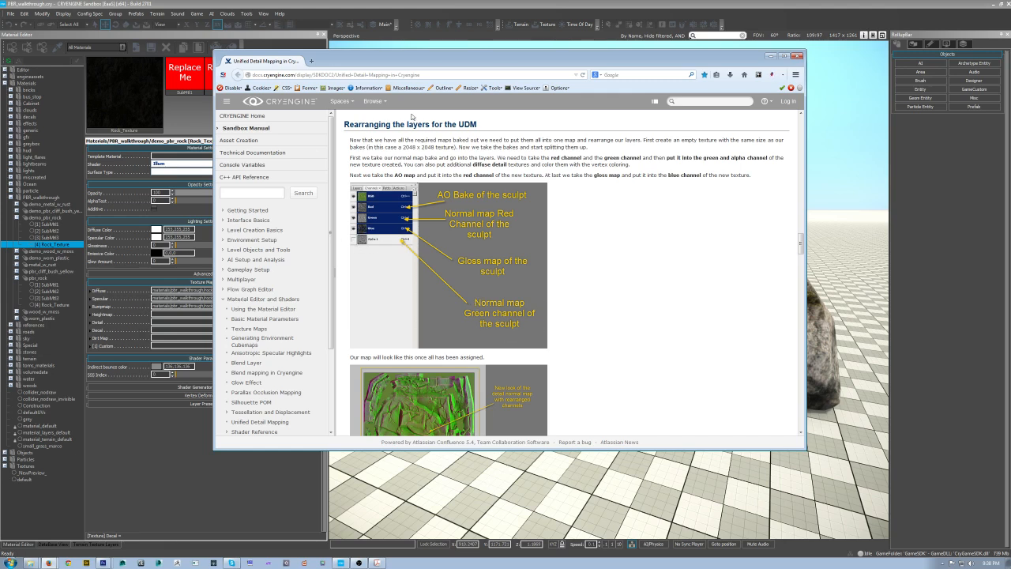
# Step: Switch to Photoshop and check the image size of the Rocks1_ddna.tif normal map
pyautogui.moveTo(653, 62); pyautogui.dragTo(0, 32)
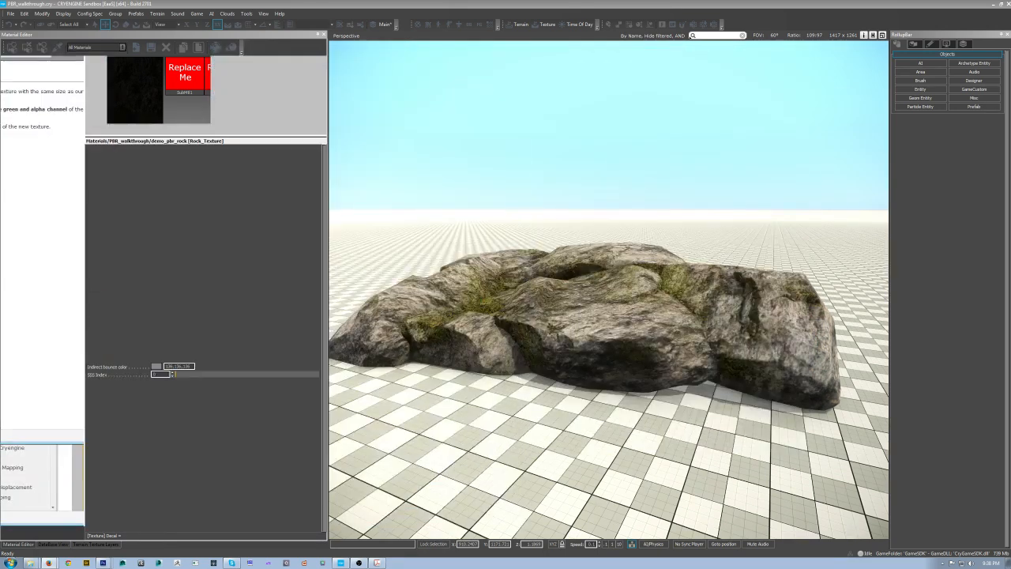
pyautogui.click(102, 562)
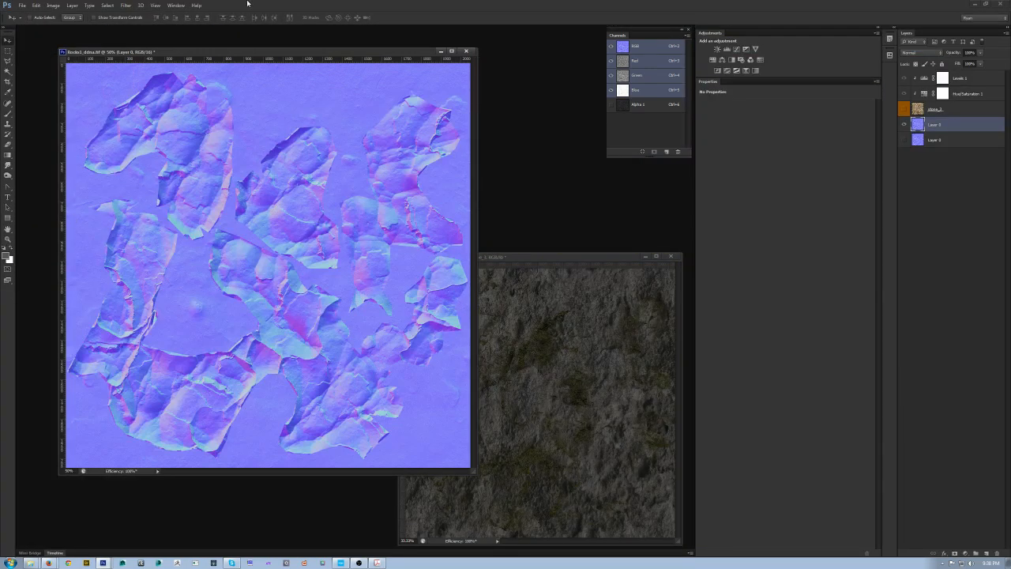
pyautogui.hotkey('ctrl', '-')
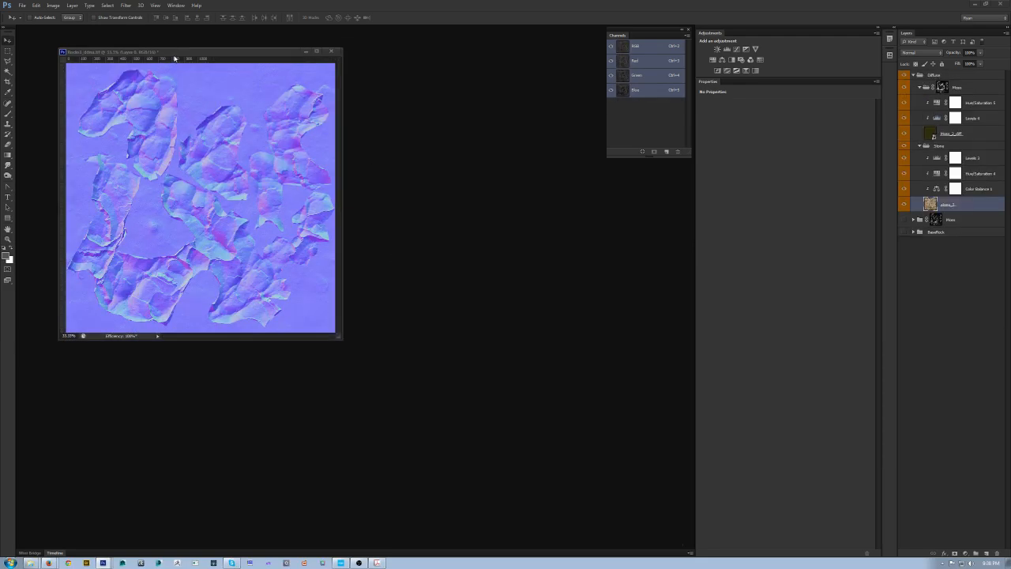
pyautogui.moveTo(174, 52); pyautogui.dragTo(103, 40)
pyautogui.keyDown('alt'); pyautogui.click(102, 142); pyautogui.keyUp('alt')
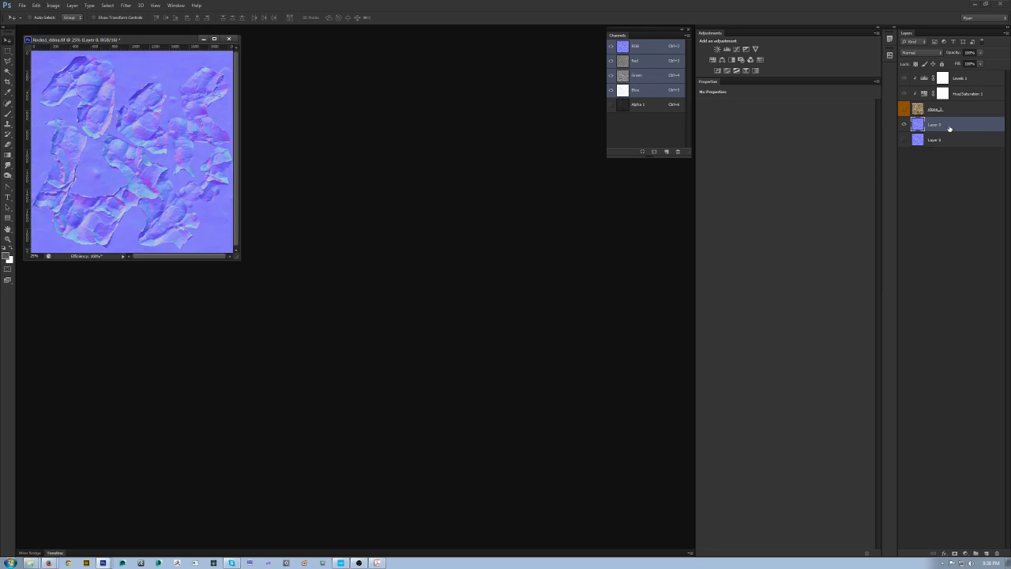
pyautogui.click(53, 5)
pyautogui.click(79, 63)
pyautogui.click(575, 247)
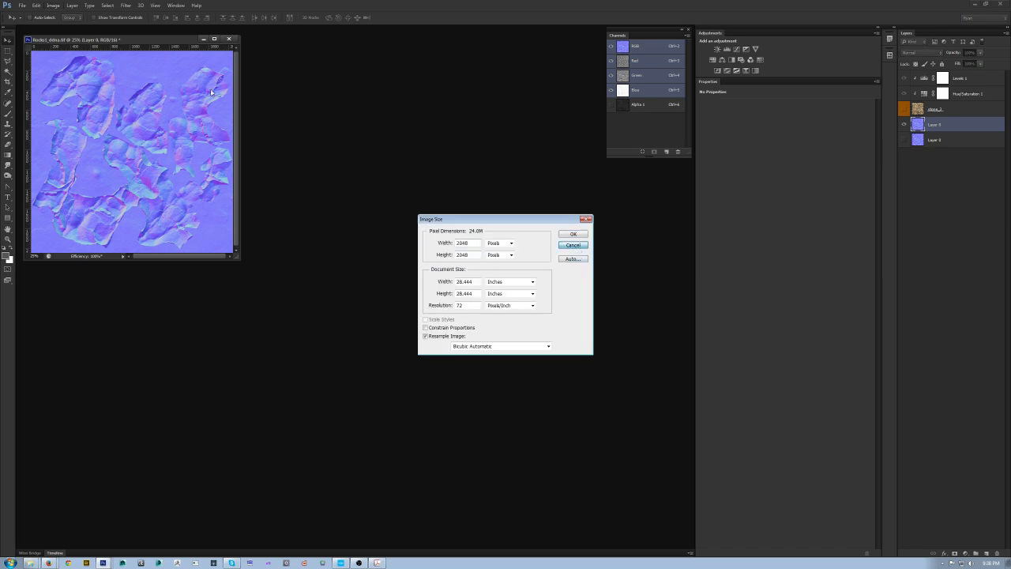
# Step: Create a new 2048 x 2048 pixel, 16-bit RGB document
pyautogui.moveTo(132, 41); pyautogui.dragTo(151, 55)
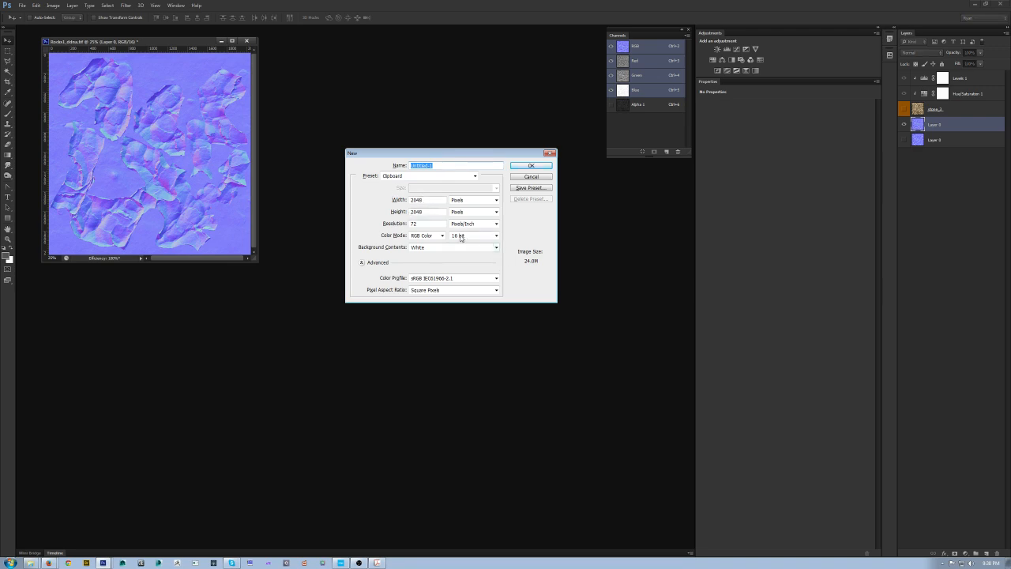
pyautogui.click(531, 166)
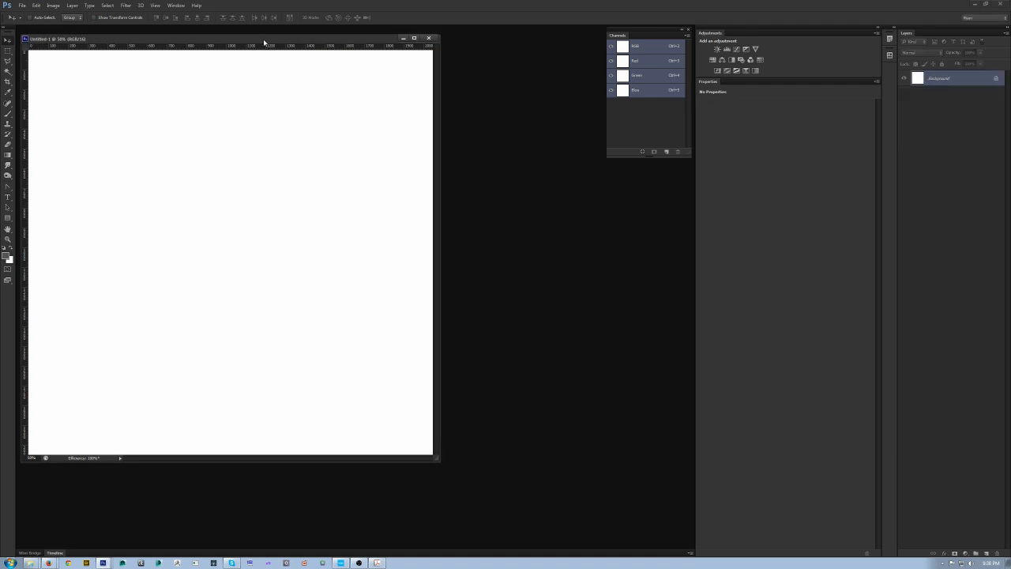
pyautogui.moveTo(264, 40); pyautogui.dragTo(384, 111)
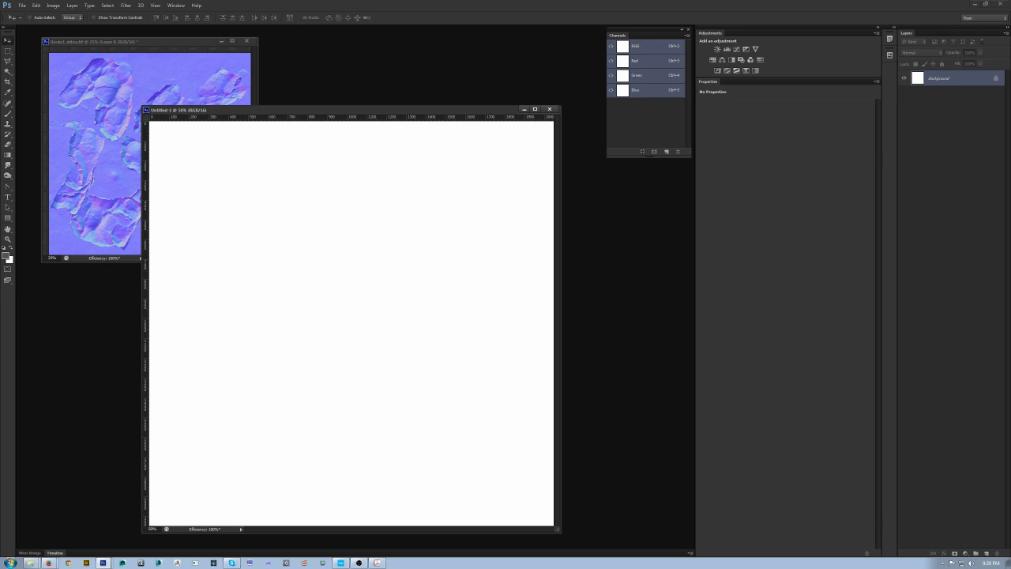
# Step: Bring up the Rocks1_ao.tif AO bake document and select its whole canvas
pyautogui.click(30, 563)
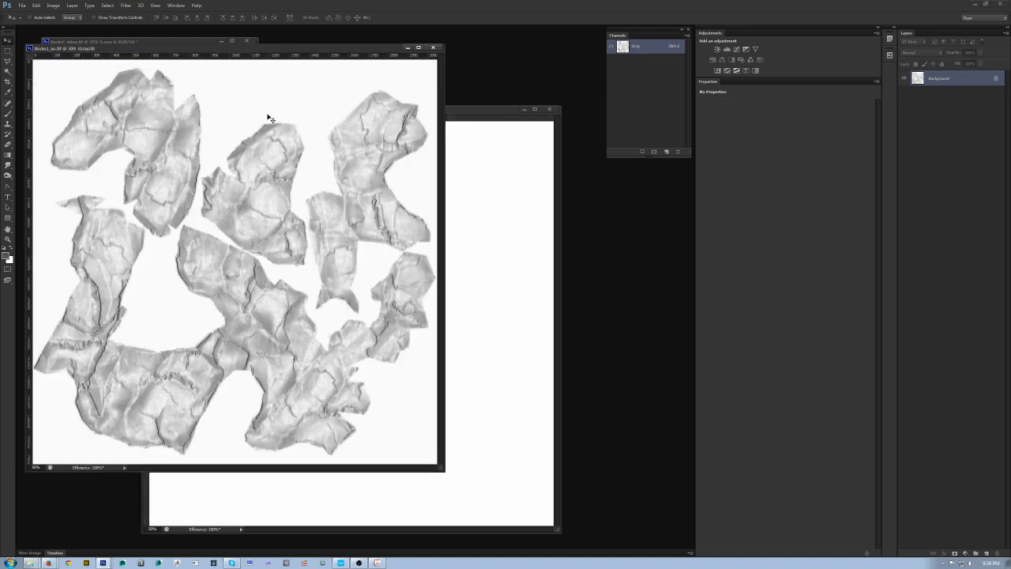
pyautogui.hotkey('ctrl', '-')
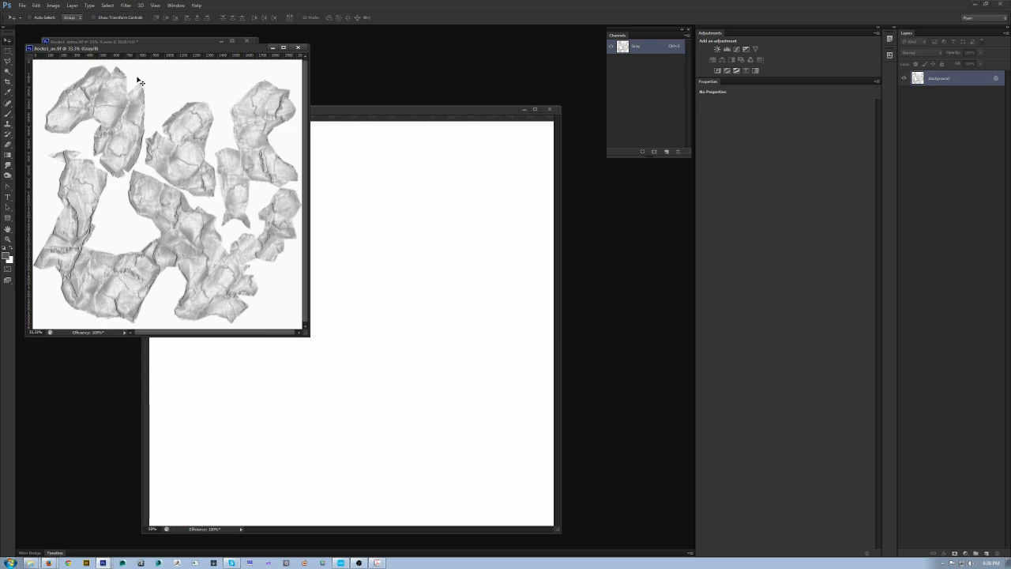
pyautogui.moveTo(567, 251); pyautogui.dragTo(541, 234)
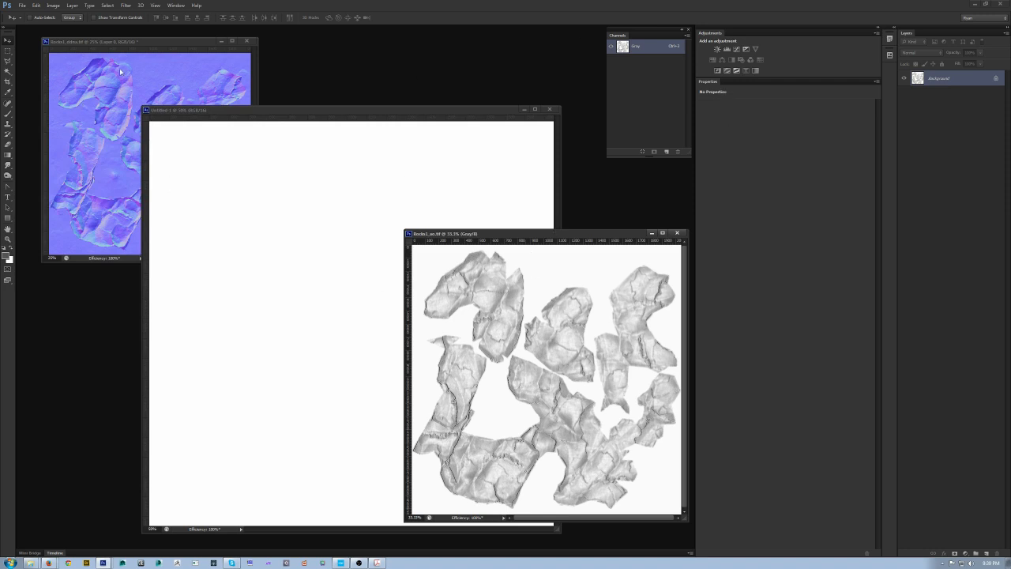
pyautogui.hotkey('alt', 'Tab')
pyautogui.hotkey('alt', 'Tab')
pyautogui.hotkey('alt', 'Tab')
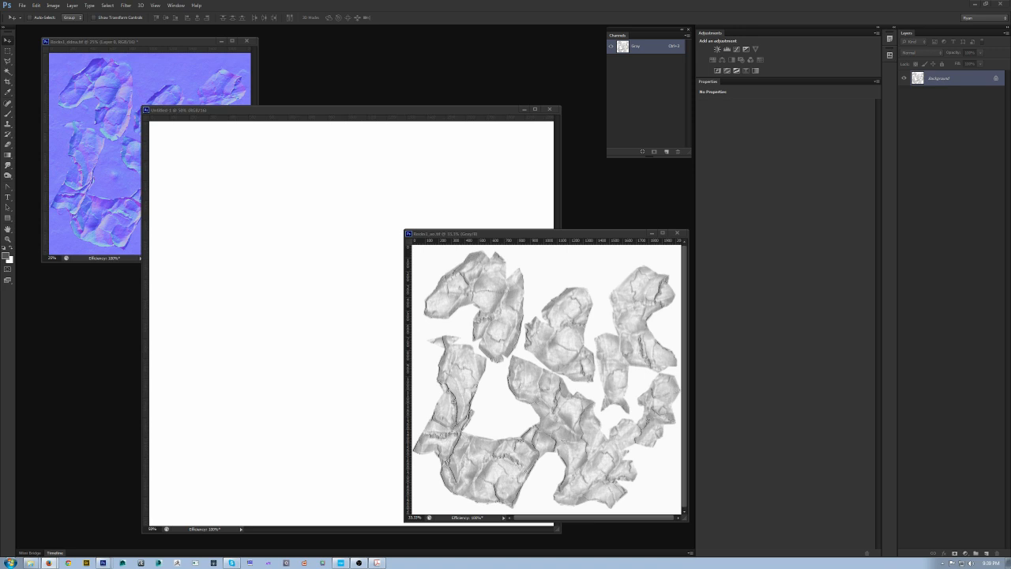
pyautogui.click(598, 231)
pyautogui.hotkey('ctrl', 'a')
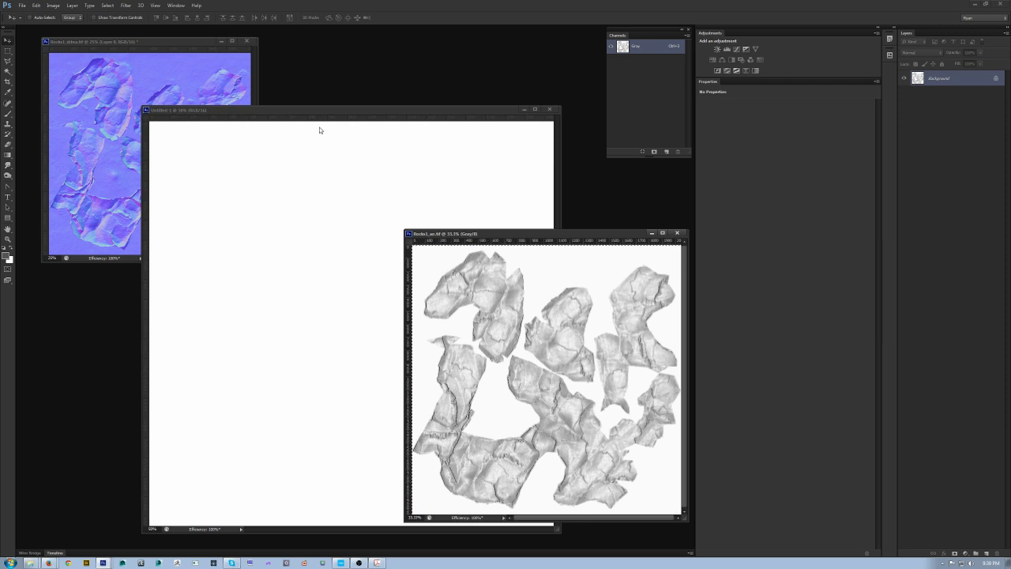
# Step: Paste into the new document's Red channel, then undo the paste
pyautogui.click(305, 112)
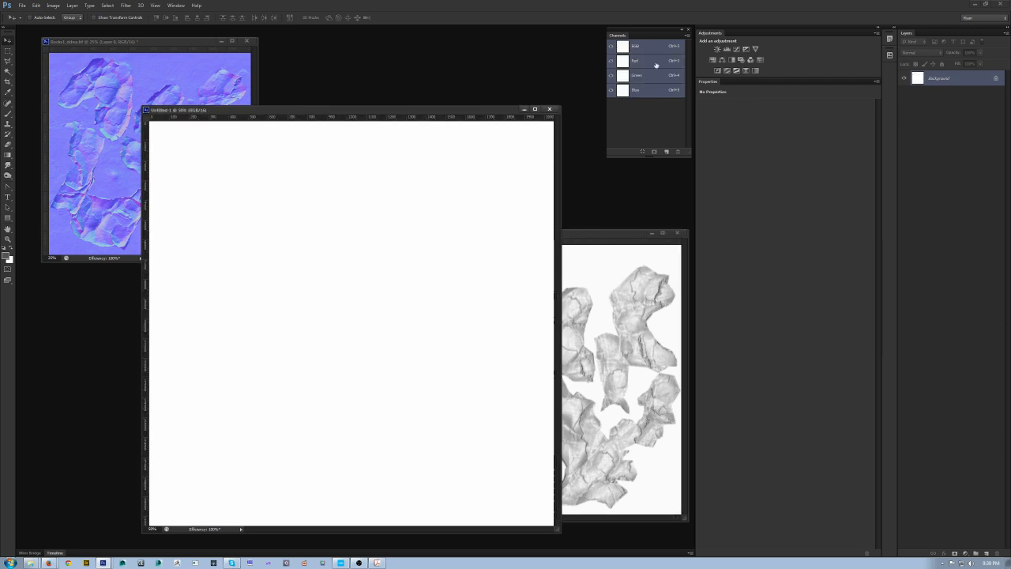
pyautogui.click(655, 65)
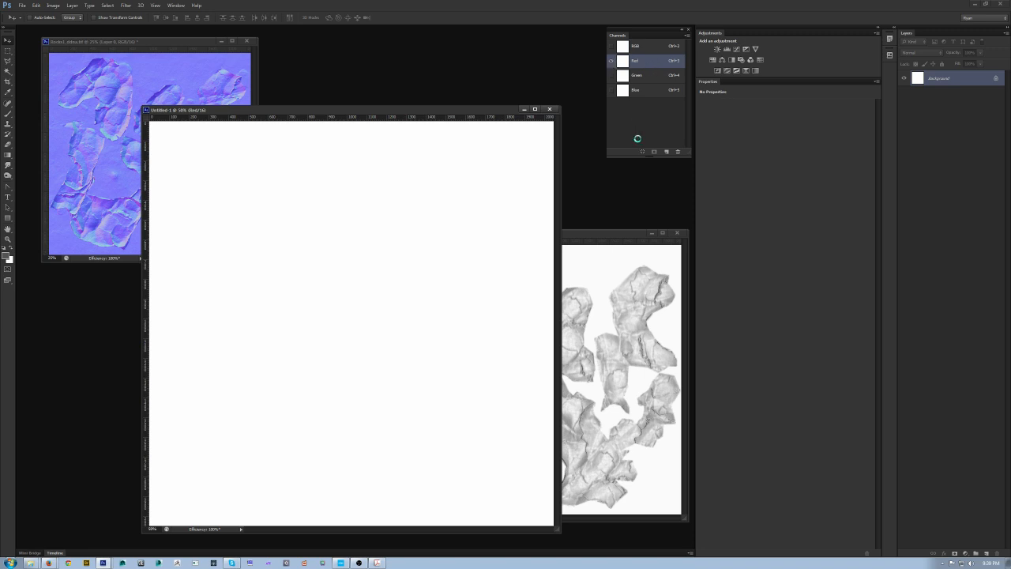
pyautogui.hotkey('ctrl', 'v')
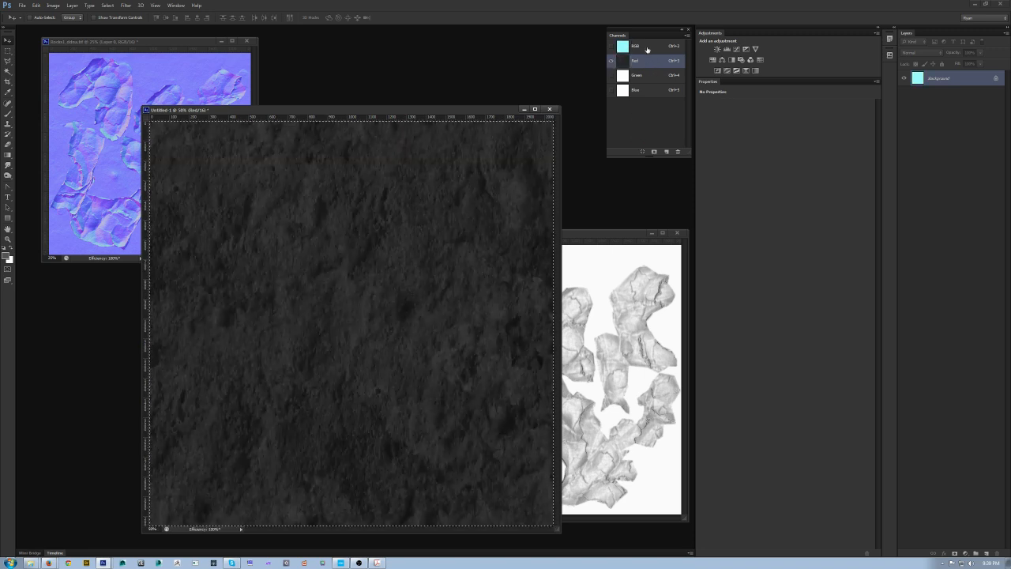
pyautogui.click(646, 49)
pyautogui.hotkey('ctrl', 'z')
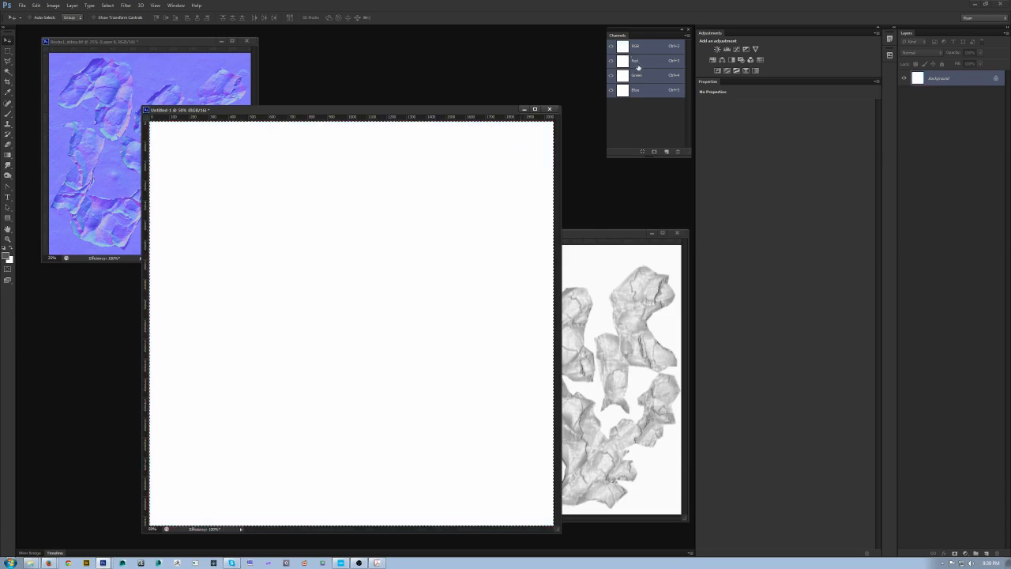
# Step: Convert the AO document's background to a layer and paste the AO bake into the new document's Red channel
pyautogui.click(637, 65)
pyautogui.click(608, 235)
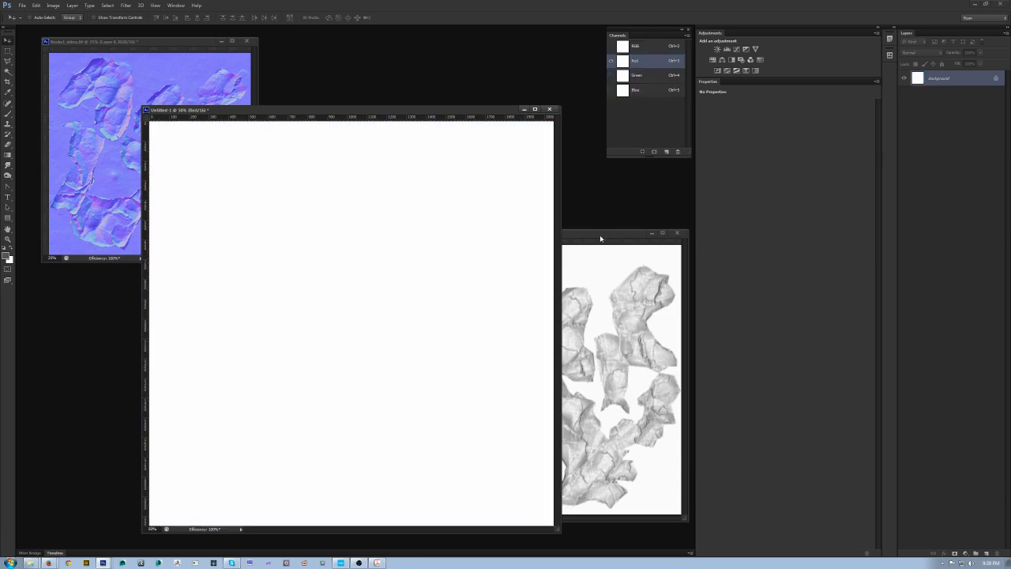
pyautogui.doubleClick(961, 84)
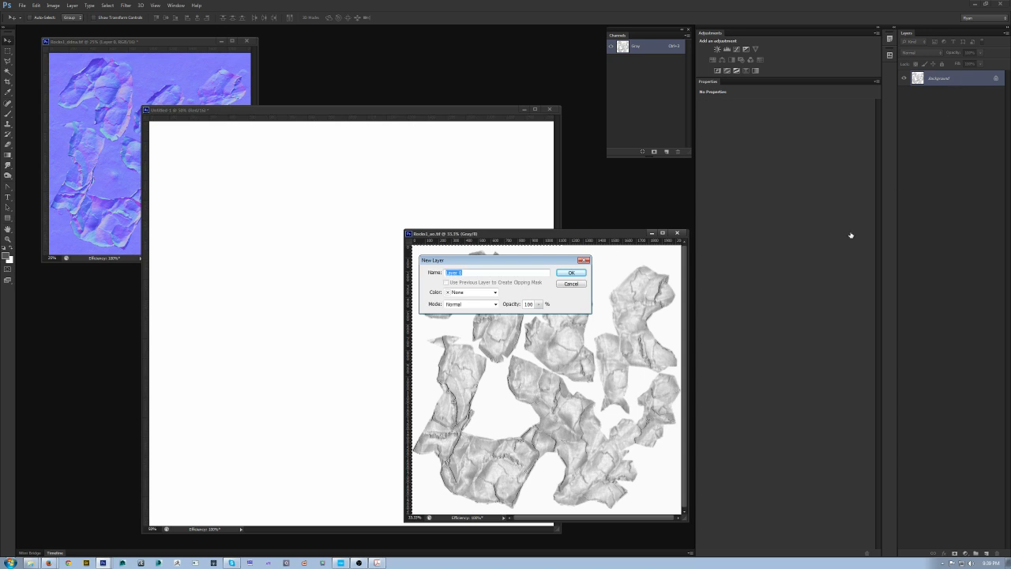
pyautogui.click(576, 269)
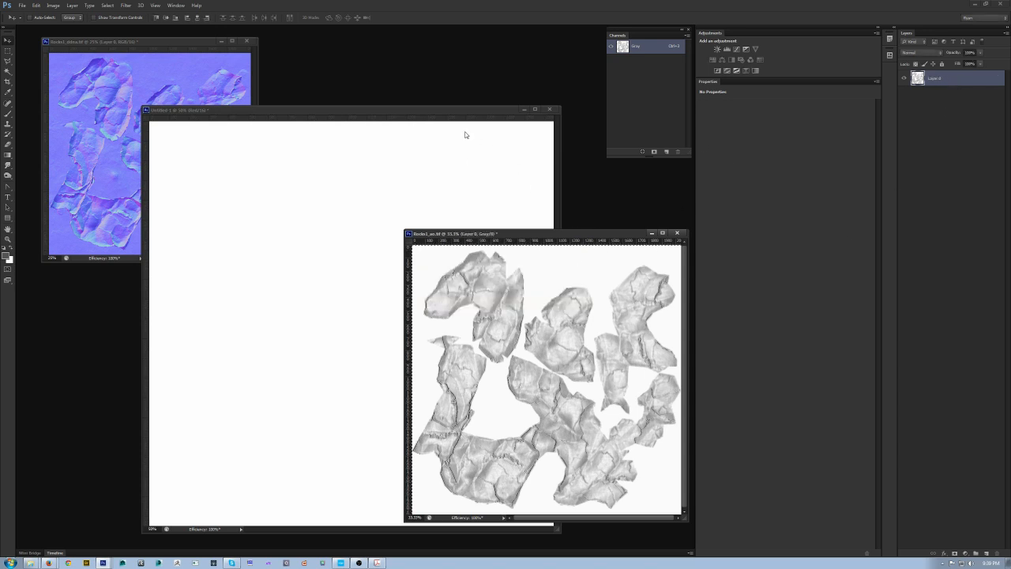
pyautogui.click(439, 107)
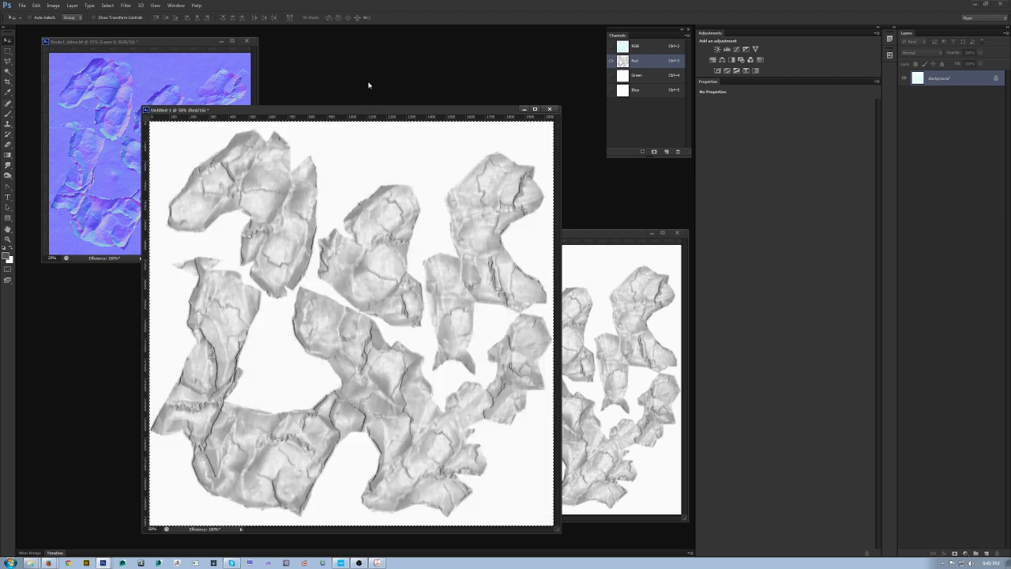
# Step: Apply Levels to the new document's Red channel with the output white level set to 128
pyautogui.moveTo(372, 110); pyautogui.dragTo(369, 100)
pyautogui.click(659, 48)
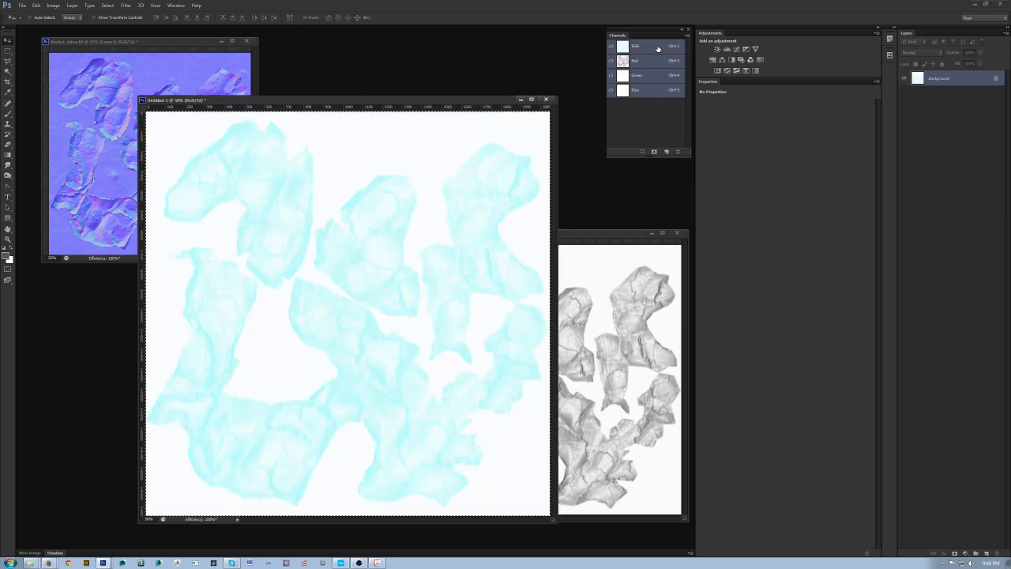
pyautogui.click(659, 61)
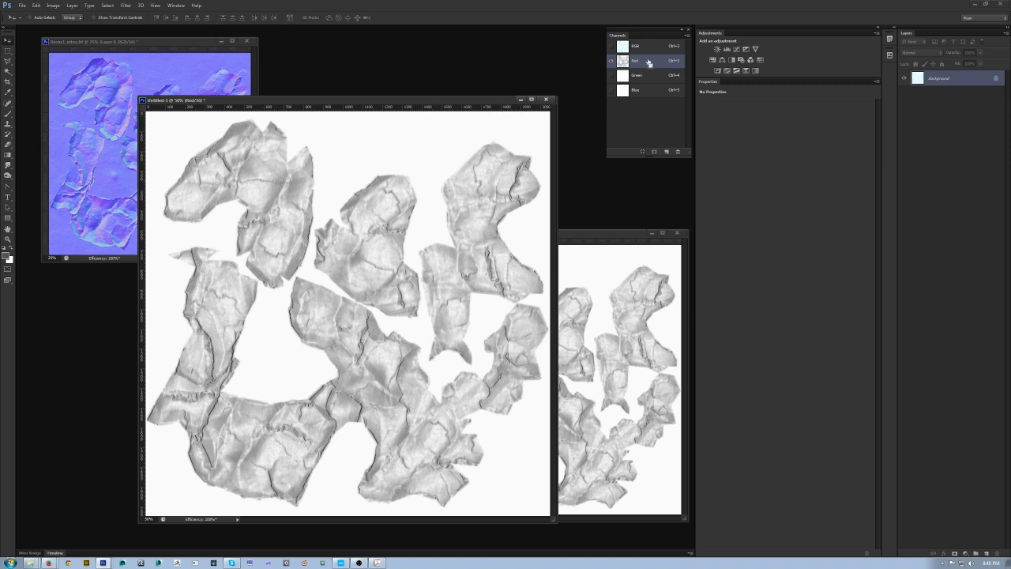
pyautogui.hotkey('ctrl', 'l')
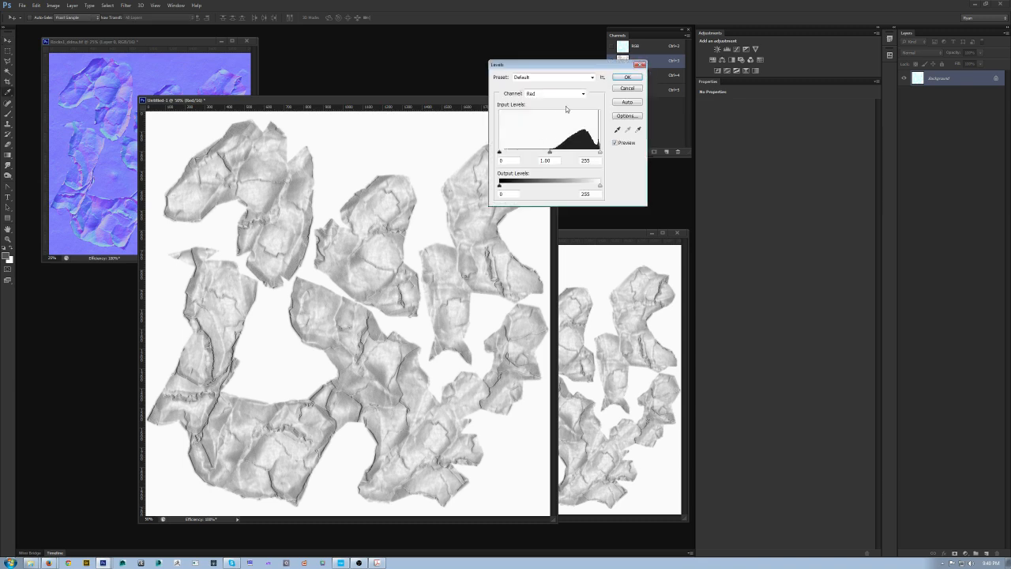
pyautogui.click(628, 88)
pyautogui.click(53, 6)
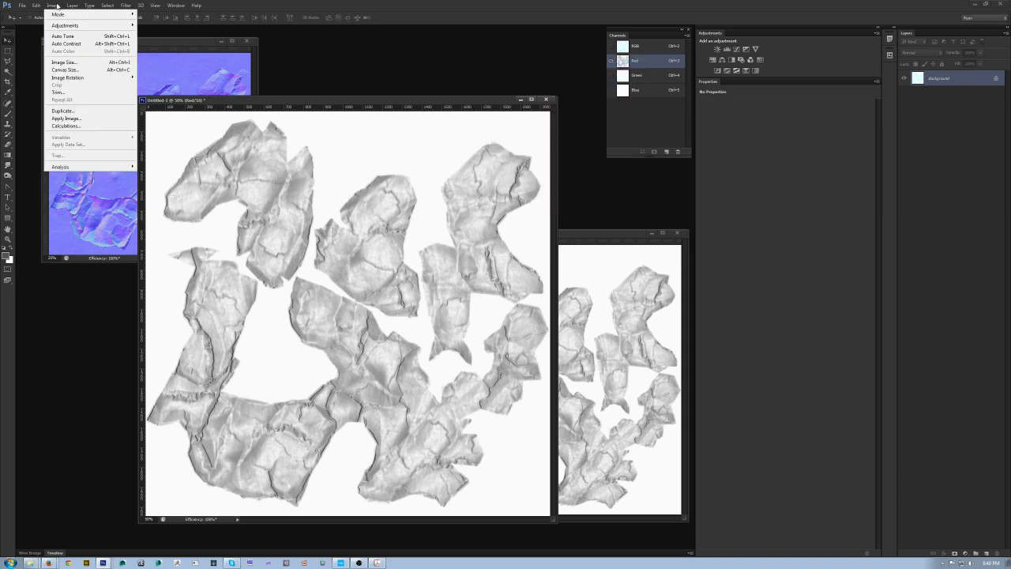
pyautogui.moveTo(62, 25)
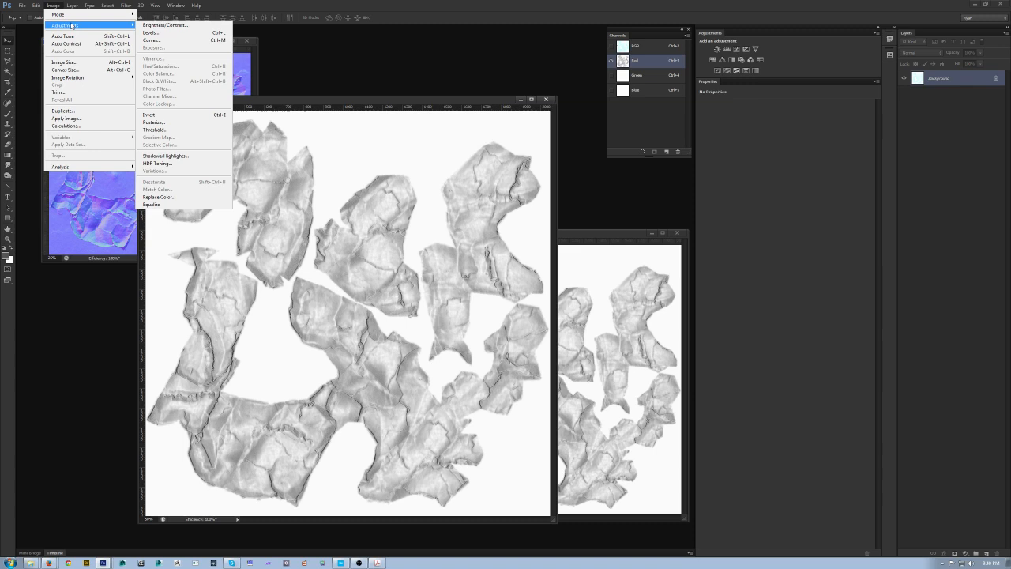
pyautogui.click(195, 38)
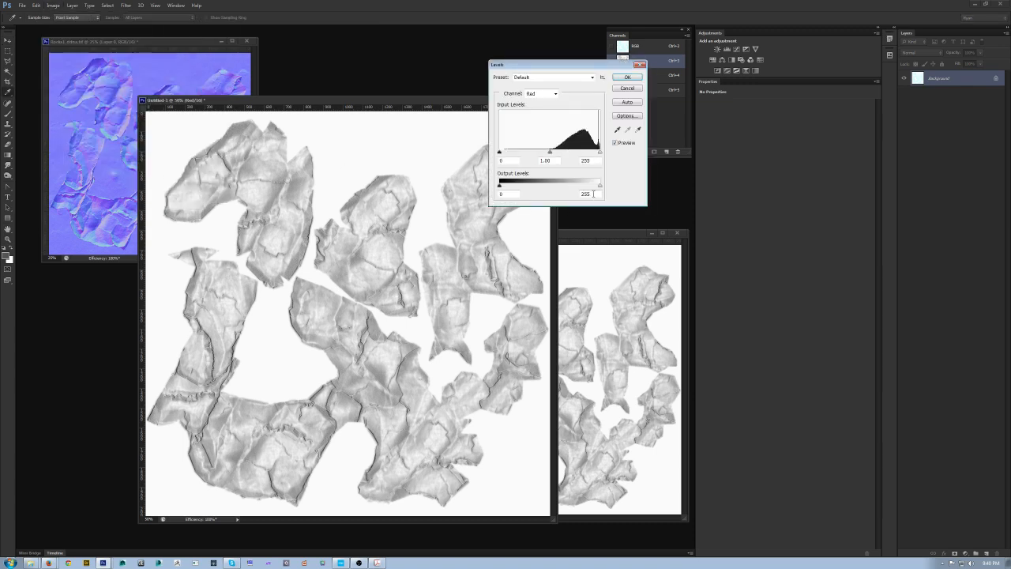
pyautogui.write('128')
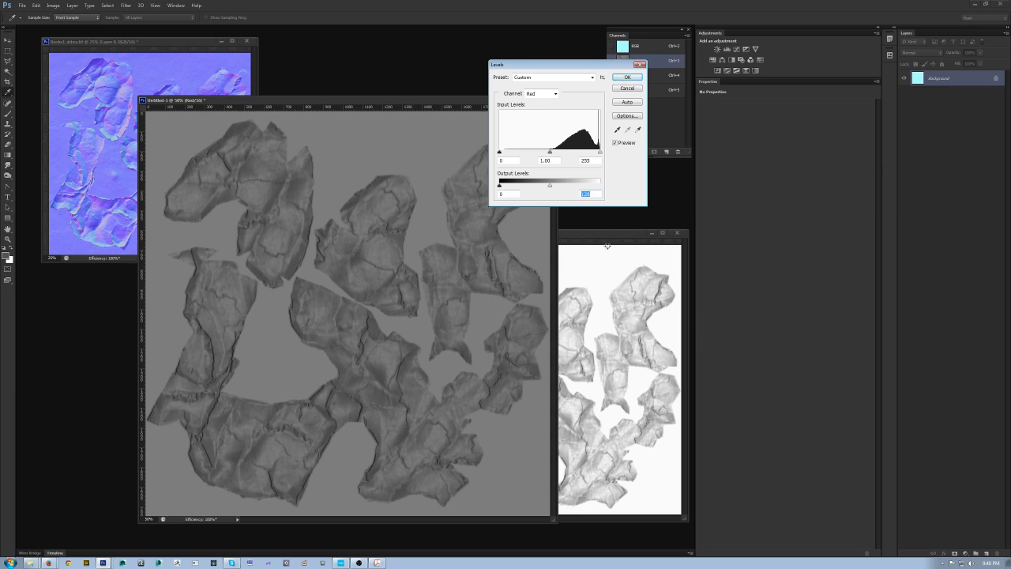
pyautogui.click(627, 76)
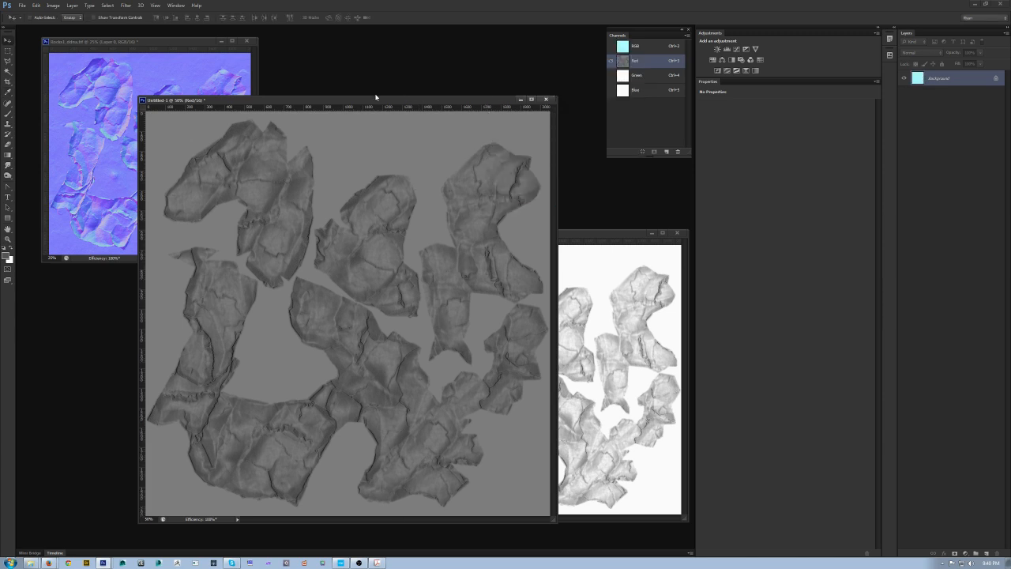
# Step: Copy the normal map's Red channel into the new document's Green channel
pyautogui.moveTo(375, 96); pyautogui.dragTo(345, 90)
pyautogui.click(670, 233)
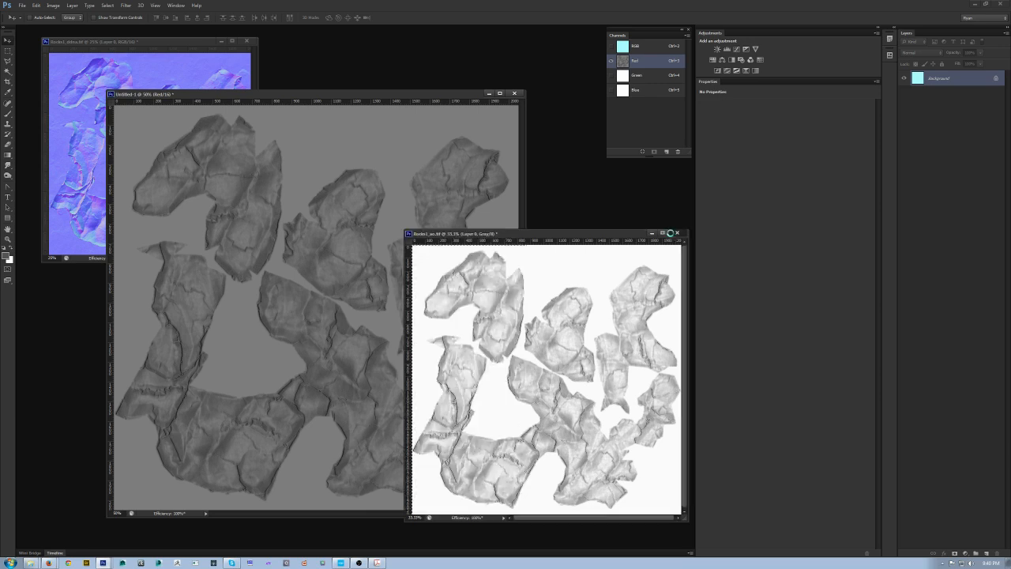
pyautogui.click(677, 233)
pyautogui.click(519, 206)
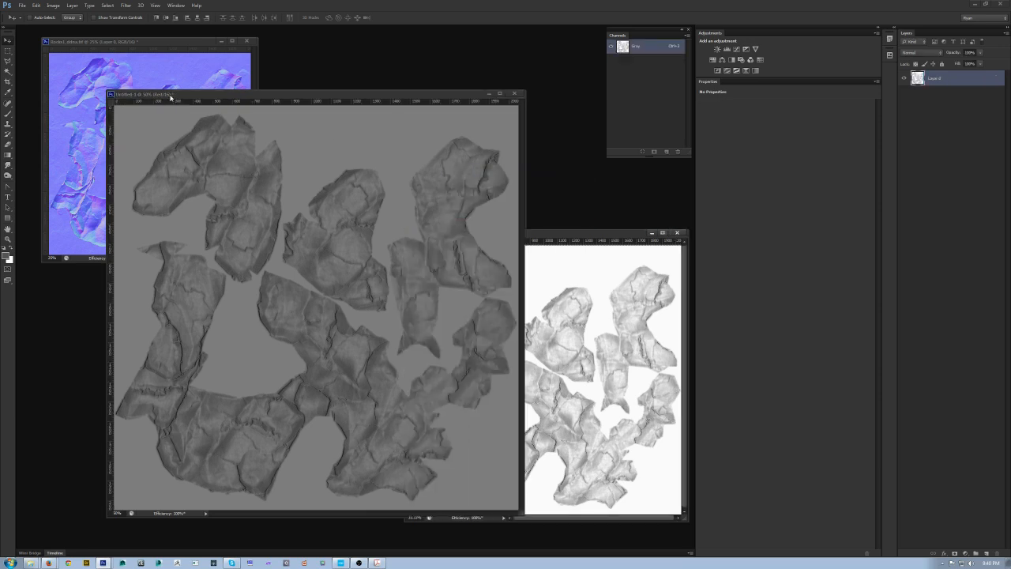
pyautogui.click(136, 45)
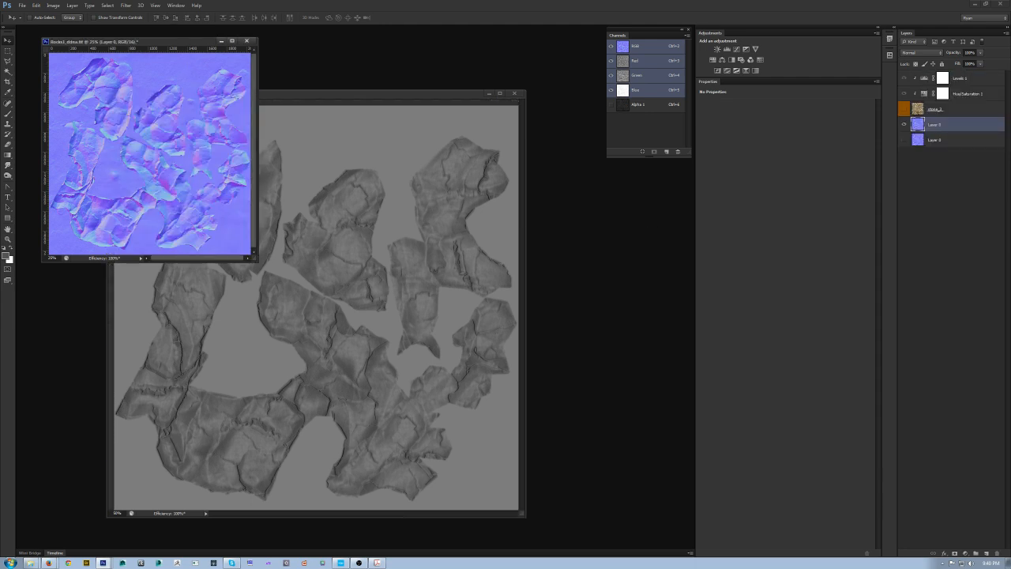
pyautogui.click(646, 64)
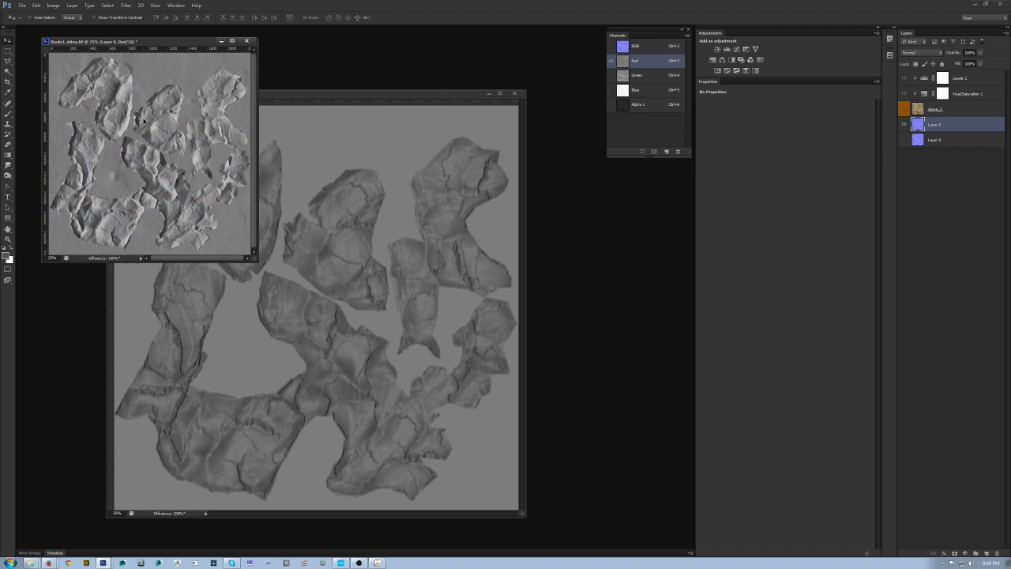
pyautogui.hotkey('ctrl', 'a')
pyautogui.click(337, 96)
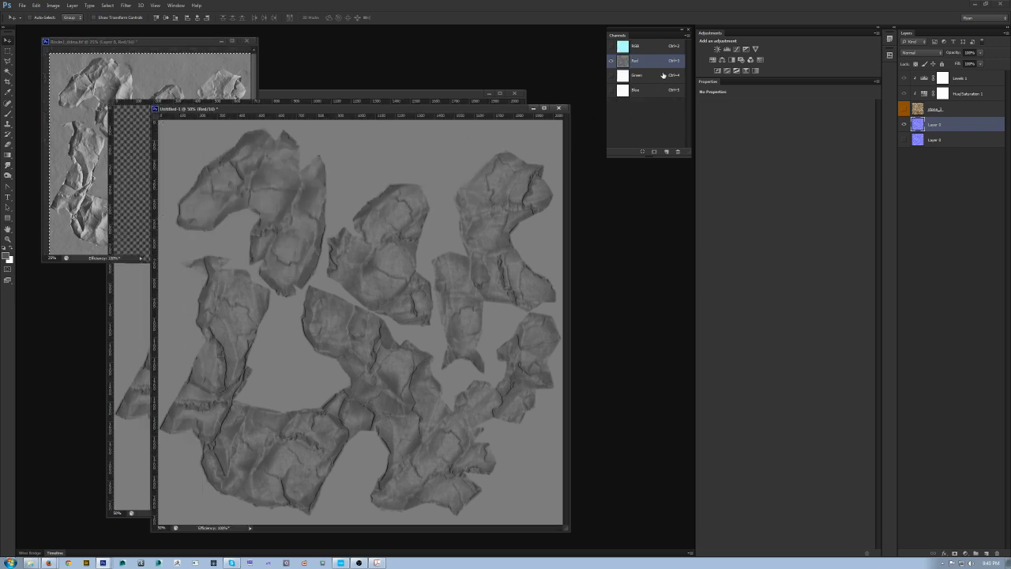
pyautogui.click(653, 76)
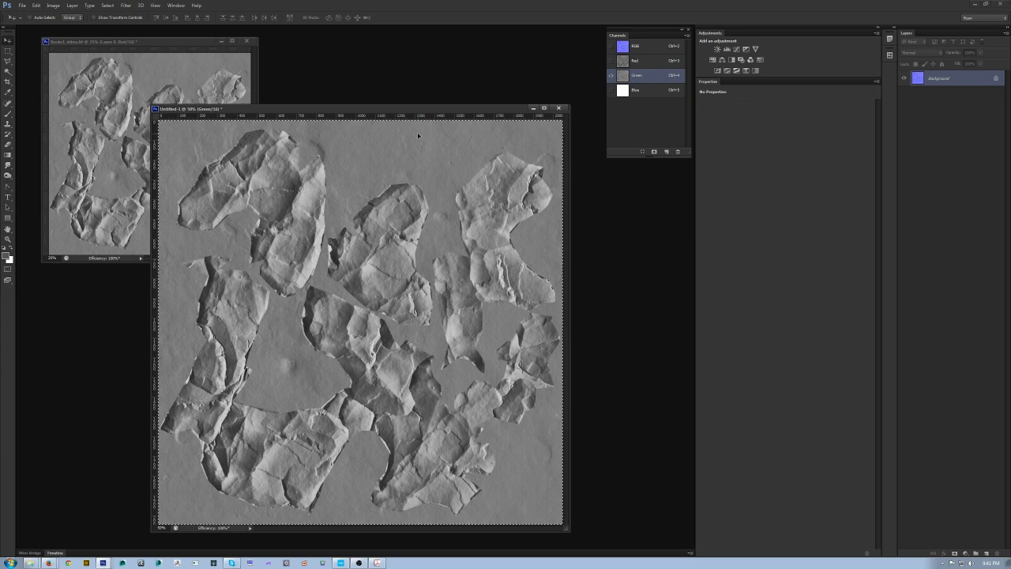
# Step: Copy the normal map's gloss alpha channel into the new document's Blue channel
pyautogui.click(207, 41)
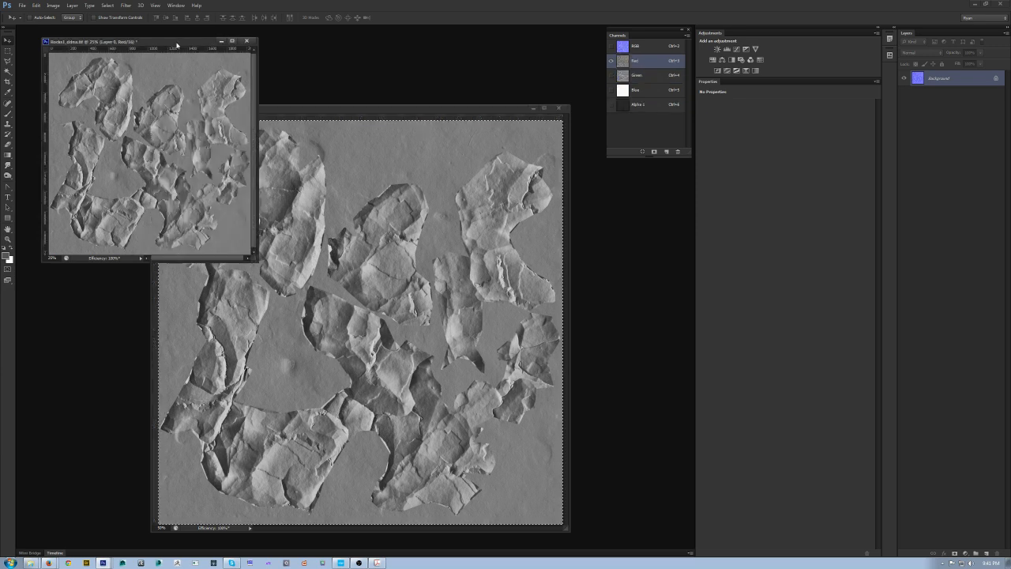
pyautogui.click(636, 104)
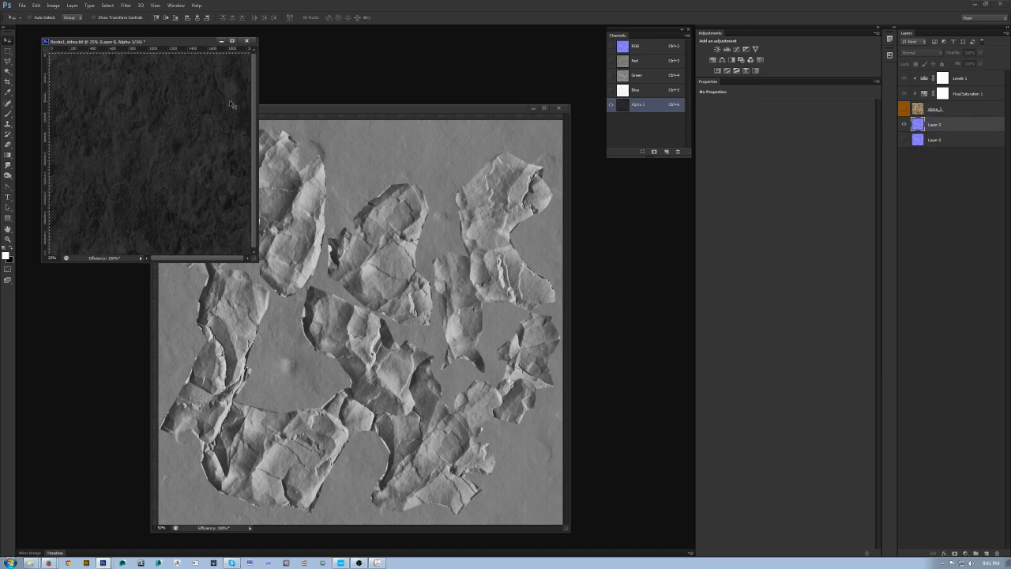
pyautogui.click(304, 107)
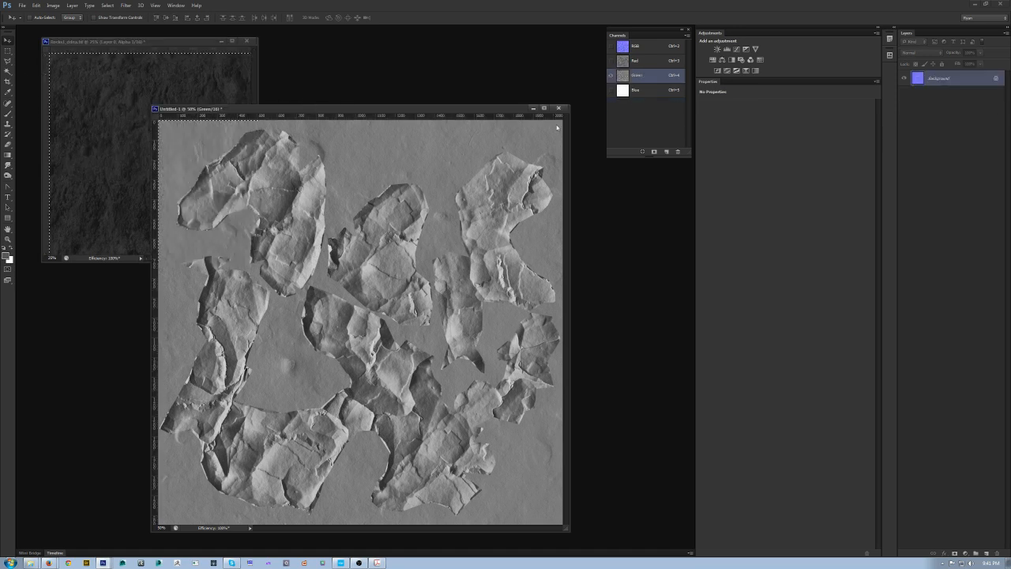
pyautogui.click(646, 93)
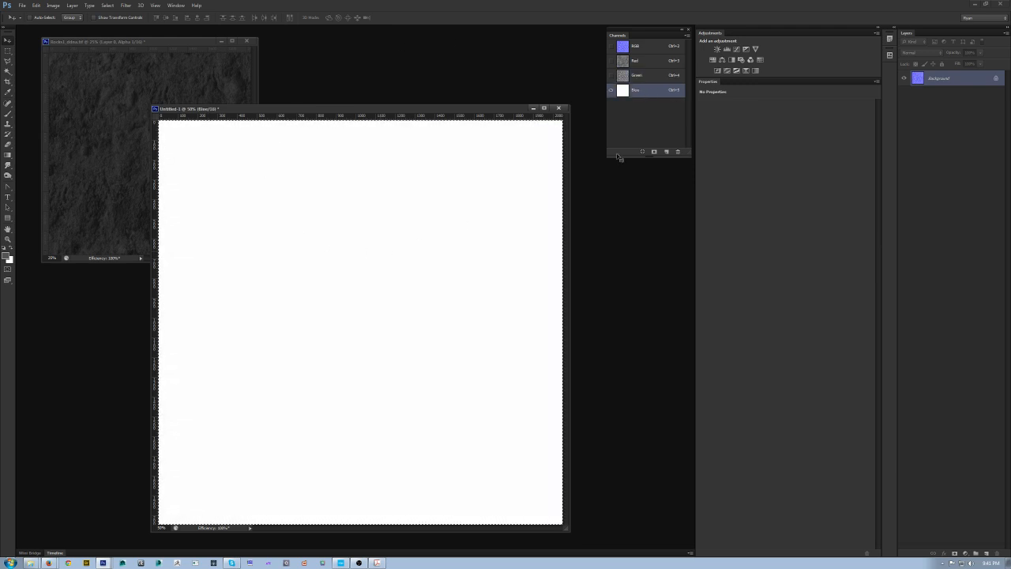
pyautogui.hotkey('ctrl', 'v')
# Step: Add an alpha channel to the new document and paste the normal map's Green channel into it
pyautogui.click(667, 153)
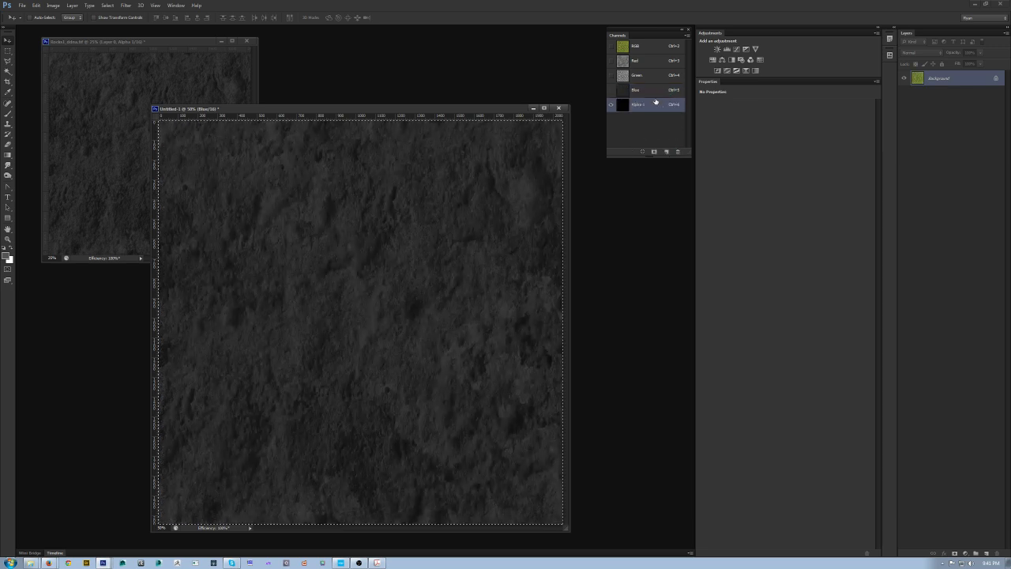
pyautogui.click(175, 43)
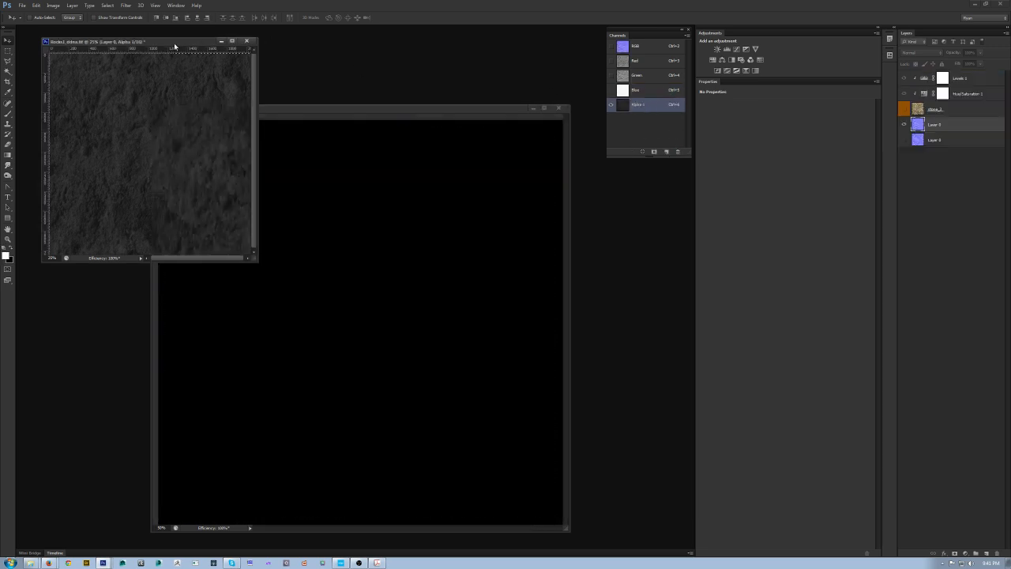
pyautogui.click(646, 77)
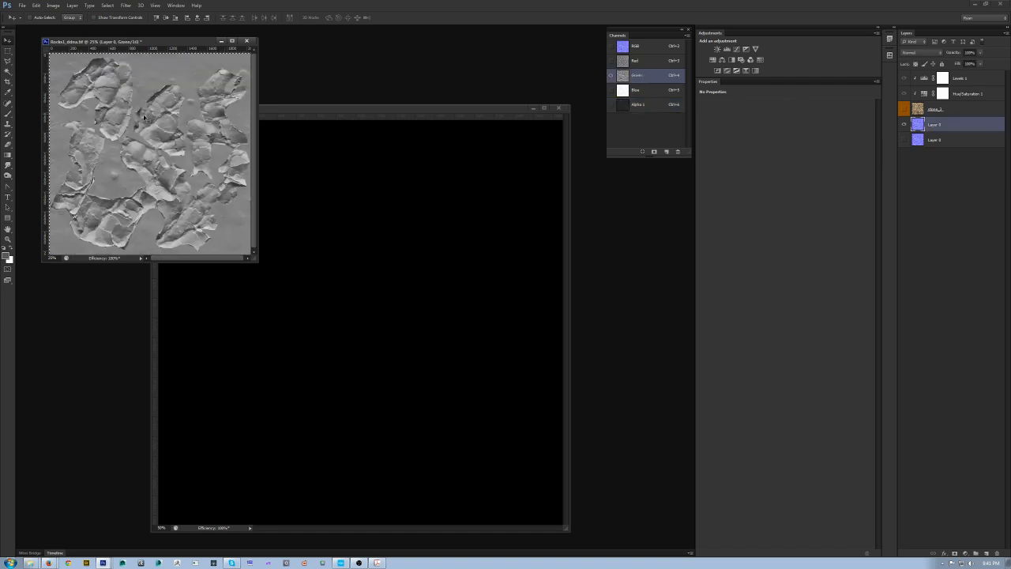
pyautogui.click(352, 110)
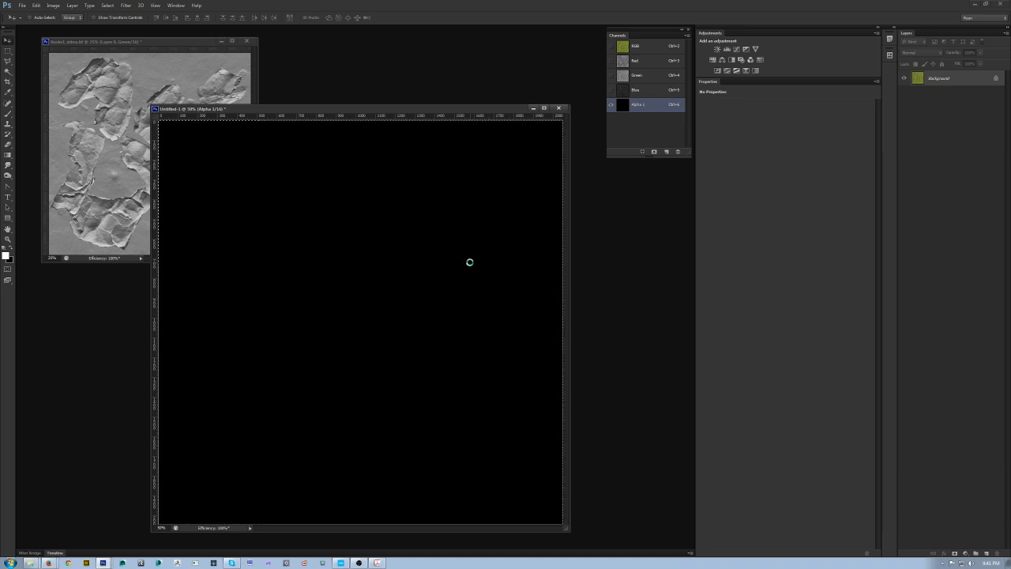
pyautogui.hotkey('ctrl', 'v')
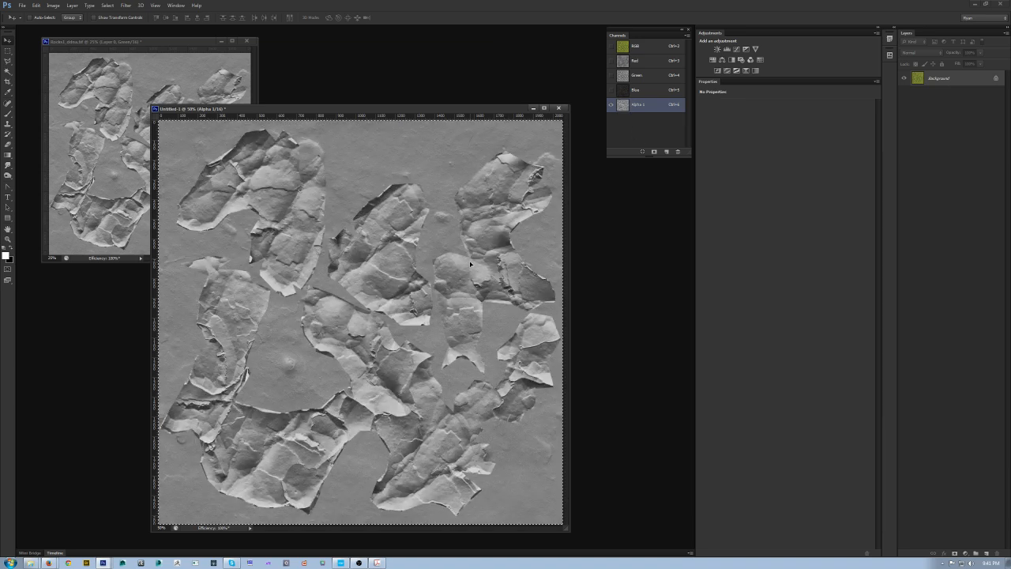
# Step: Inspect each of the new document's channels in turn
pyautogui.click(611, 46)
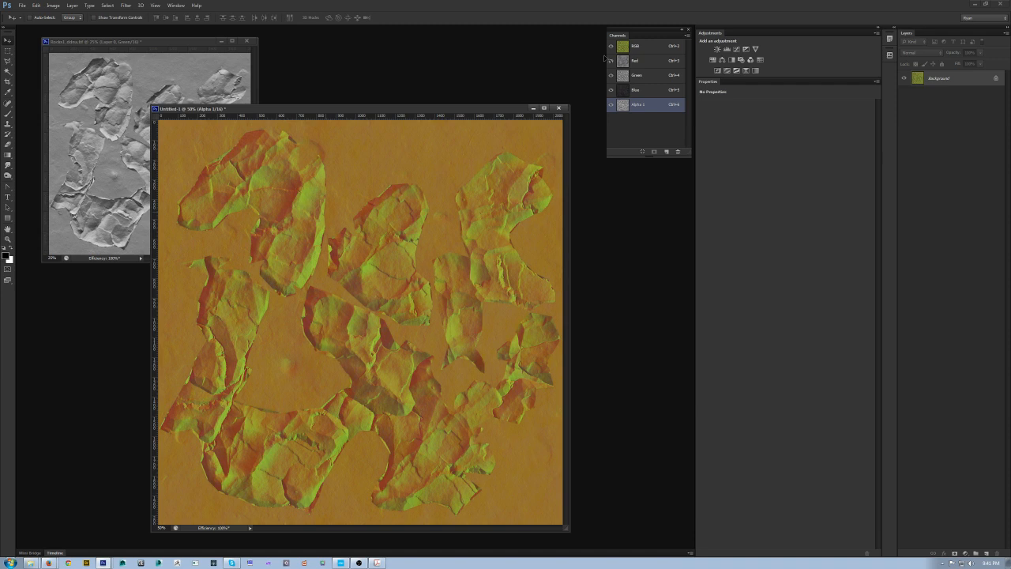
pyautogui.click(648, 61)
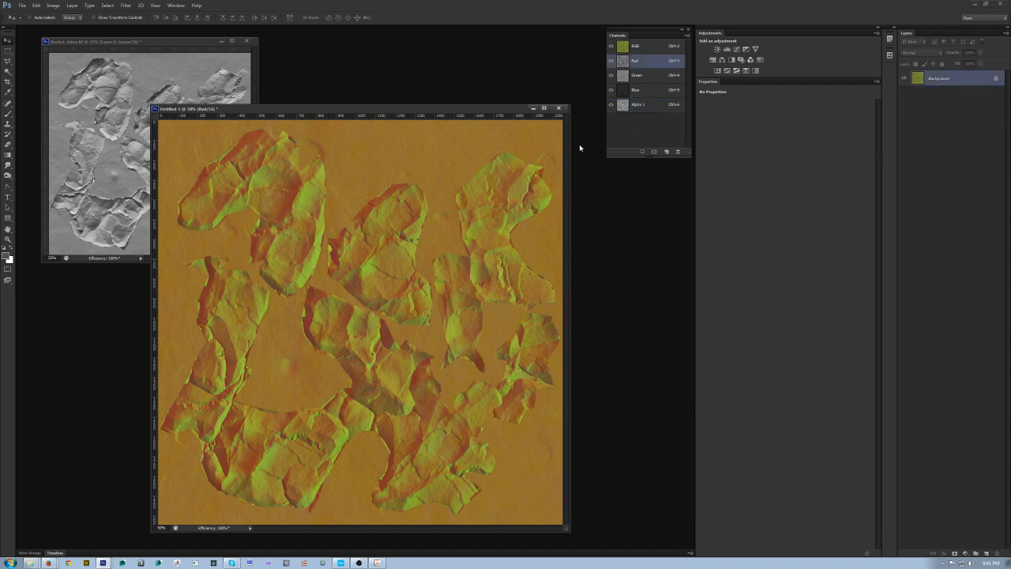
pyautogui.click(612, 58)
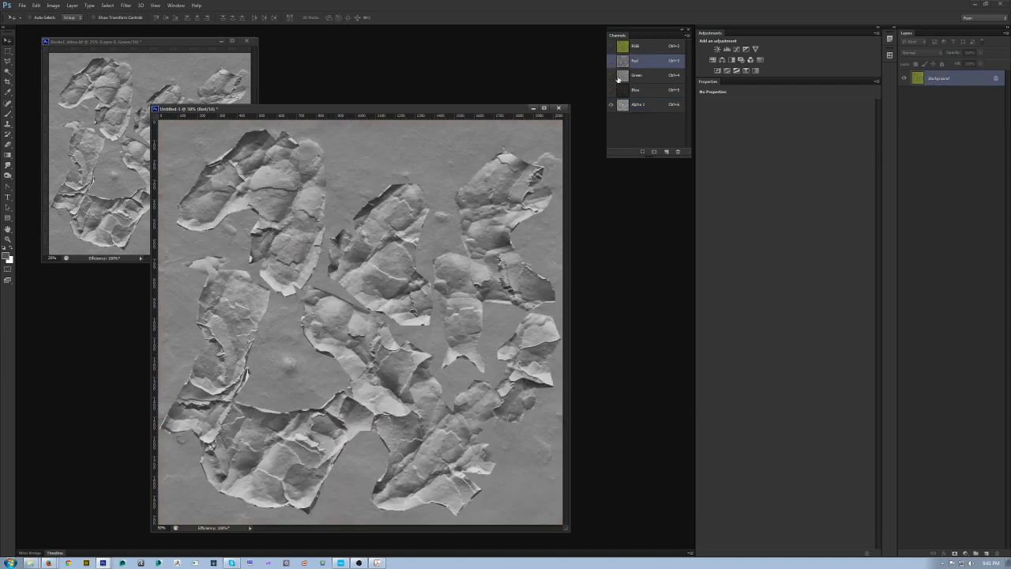
pyautogui.click(610, 61)
pyautogui.click(611, 104)
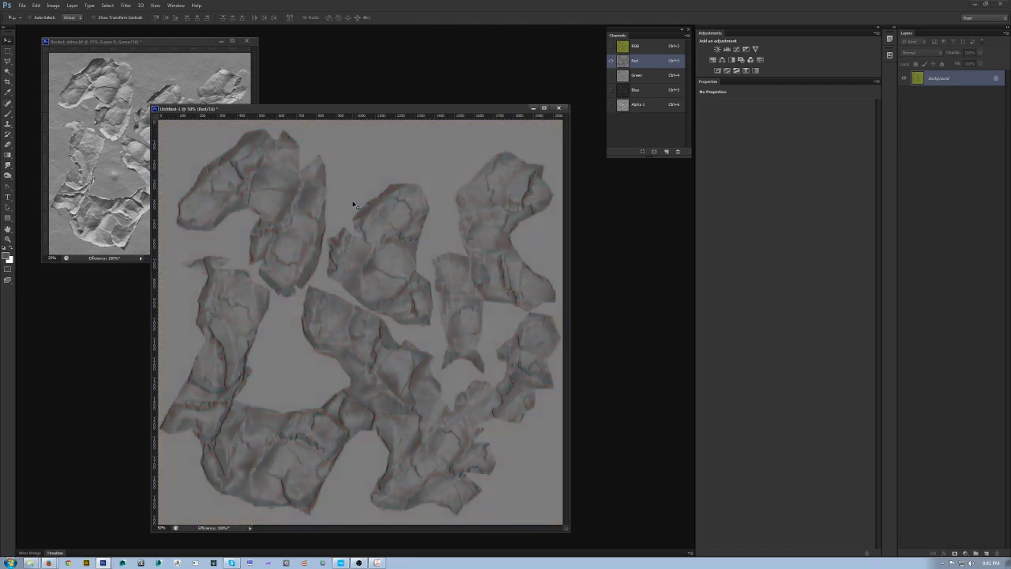
pyautogui.click(638, 75)
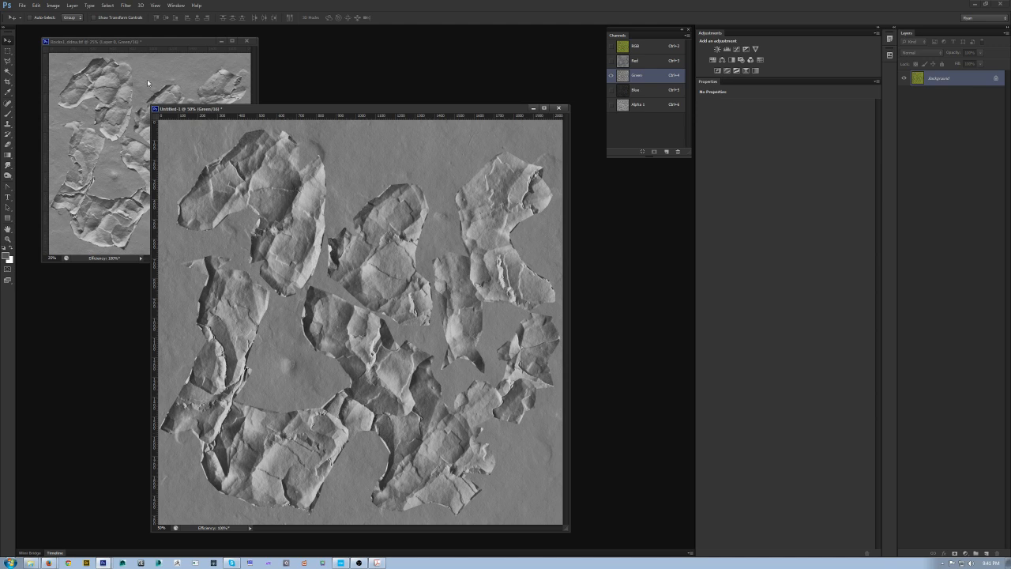
pyautogui.click(657, 91)
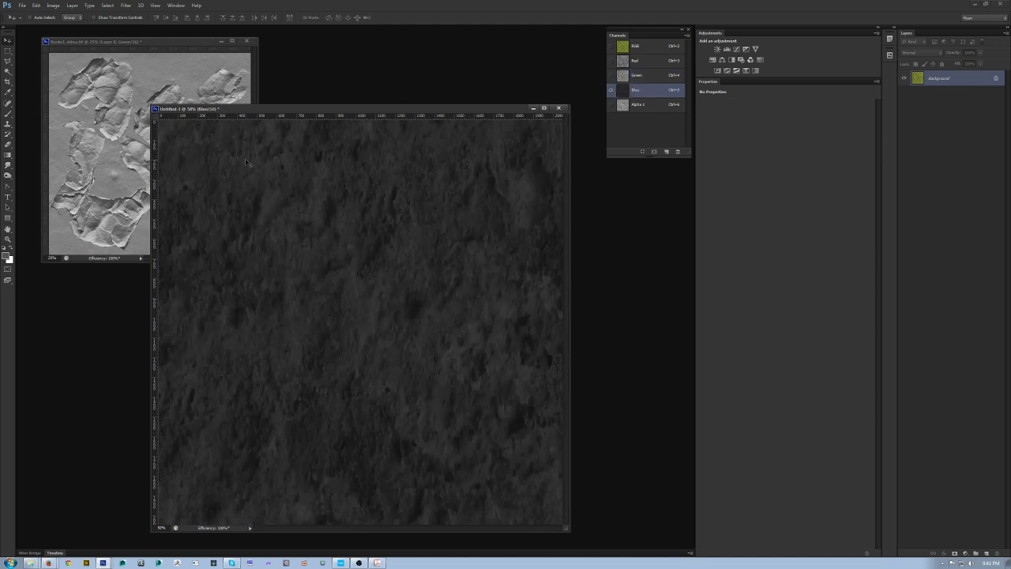
pyautogui.click(645, 103)
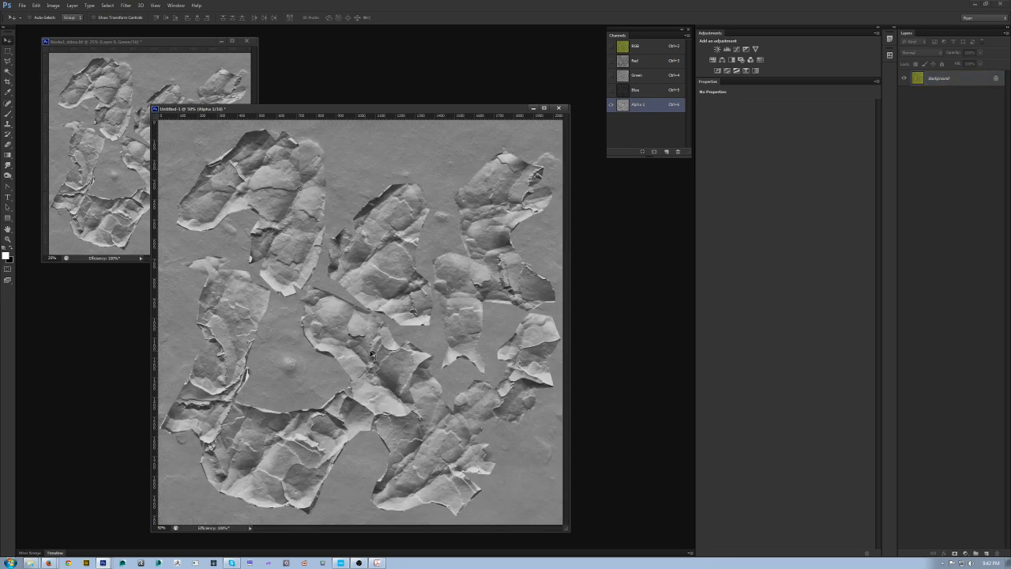
# Step: Save the new document in CryTIF format as Rocks1_PBR_Detail.tif and confirm the export dialog
pyautogui.click(222, 41)
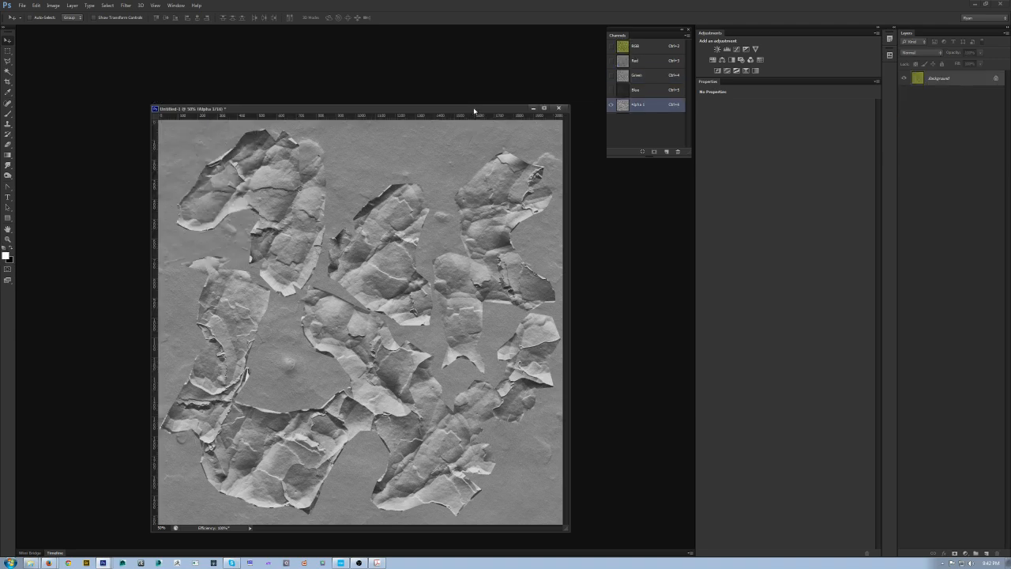
pyautogui.click(643, 48)
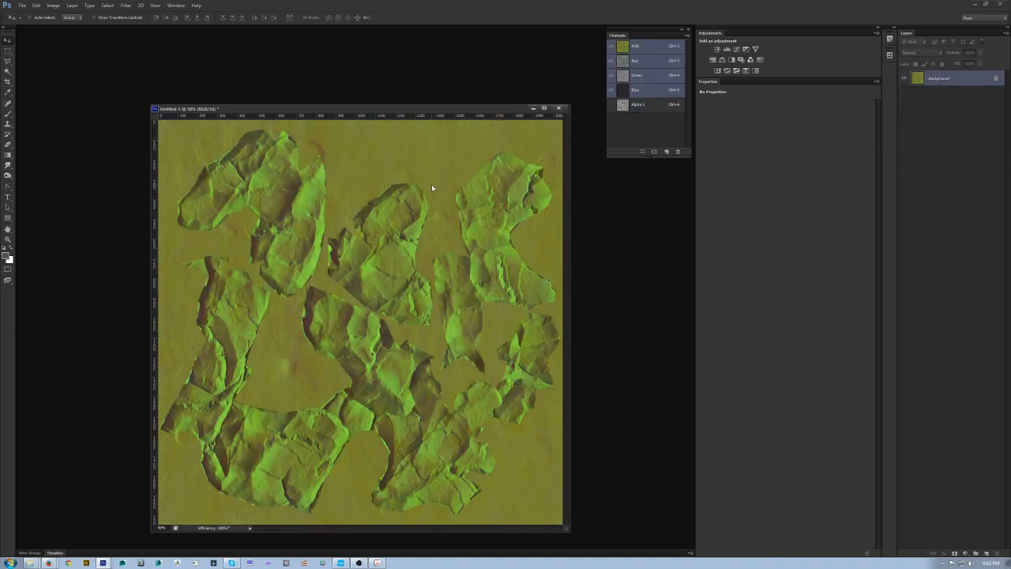
pyautogui.hotkey('ctrl', 'shift', 's')
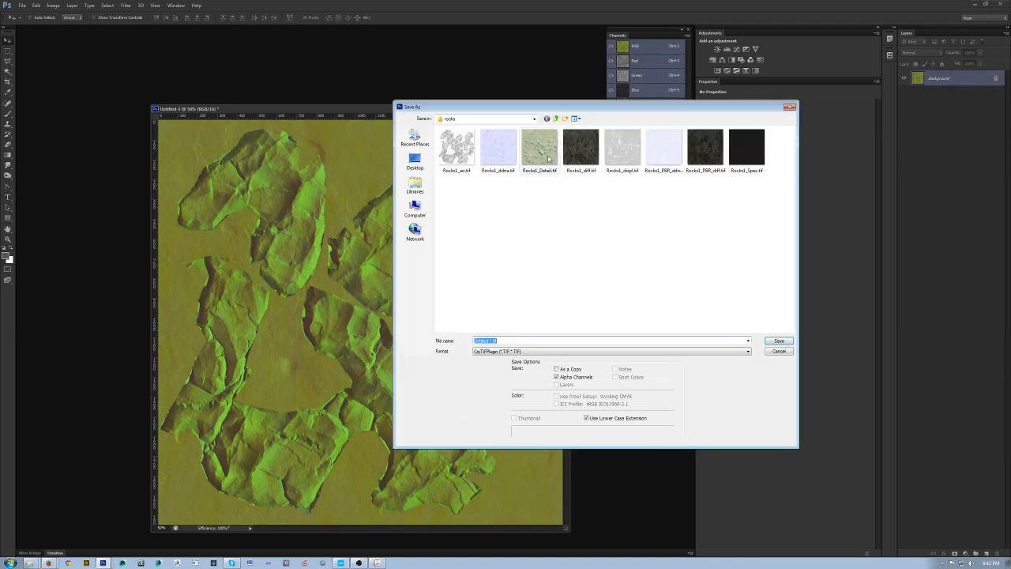
pyautogui.click(539, 149)
pyautogui.click(498, 340)
pyautogui.click(493, 340)
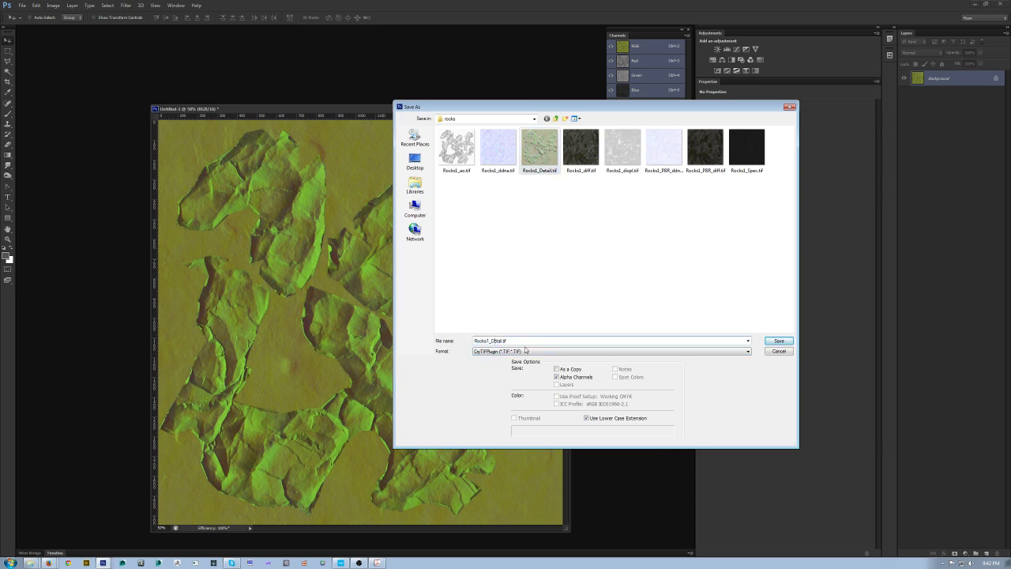
pyautogui.write('PBR_')
pyautogui.press('Return')
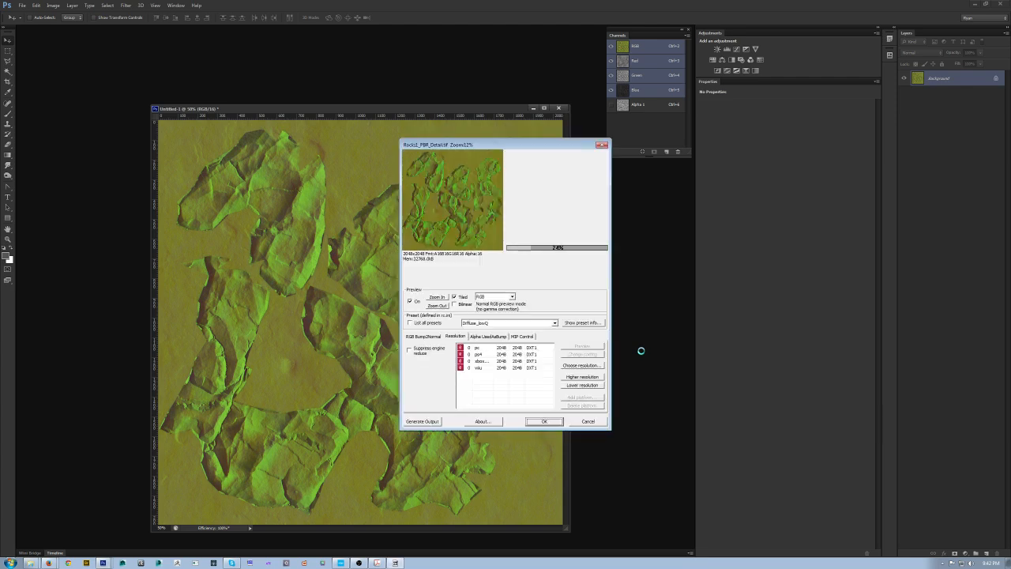
pyautogui.click(541, 422)
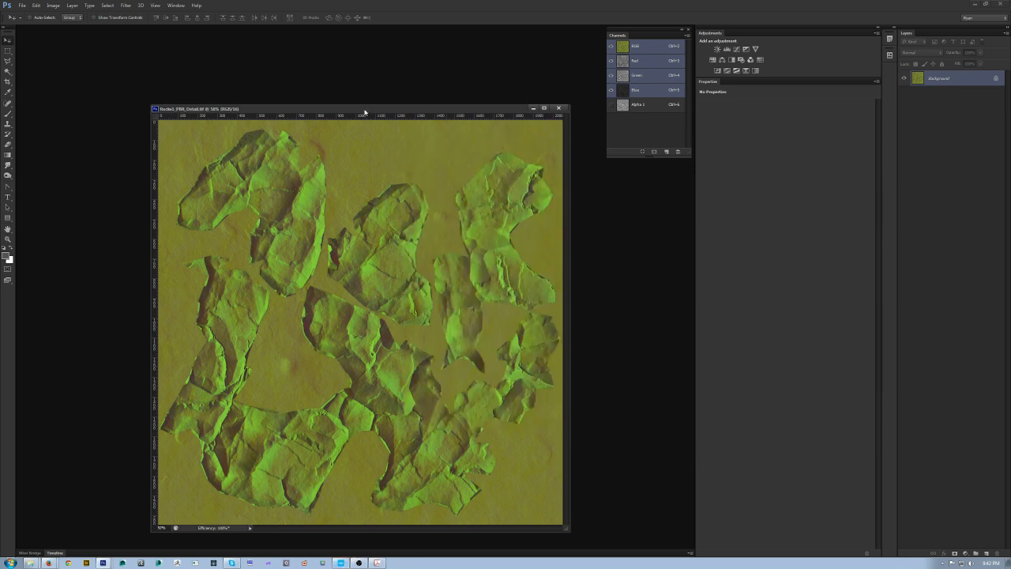
# Step: Resave over Rocks1_PBR_Detail.tif and lower the export resolution to 512
pyautogui.moveTo(364, 108); pyautogui.dragTo(246, 60)
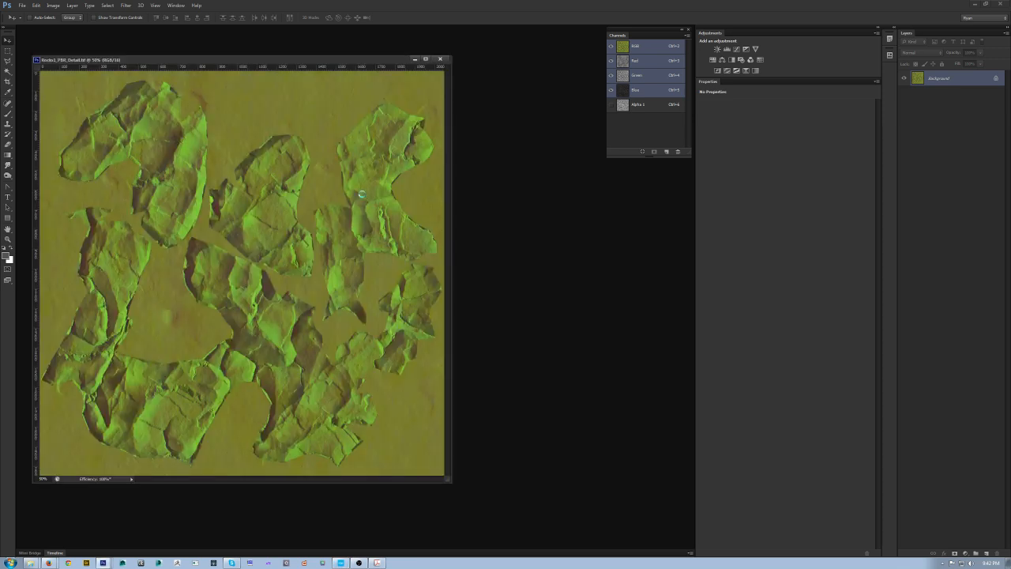
pyautogui.hotkey('ctrl', 'shift', 's')
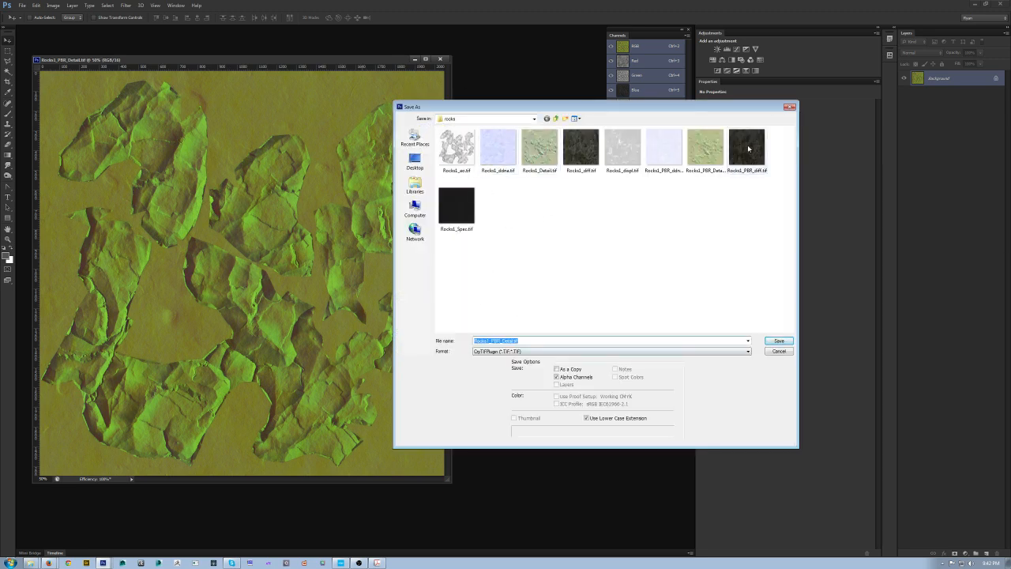
pyautogui.click(705, 150)
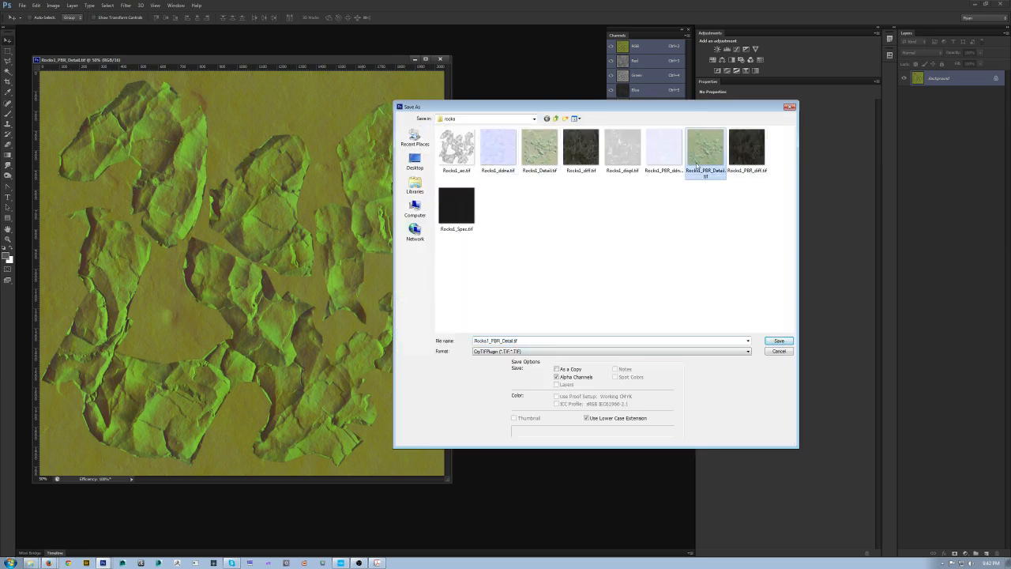
pyautogui.click(501, 342)
pyautogui.click(515, 341)
pyautogui.click(776, 342)
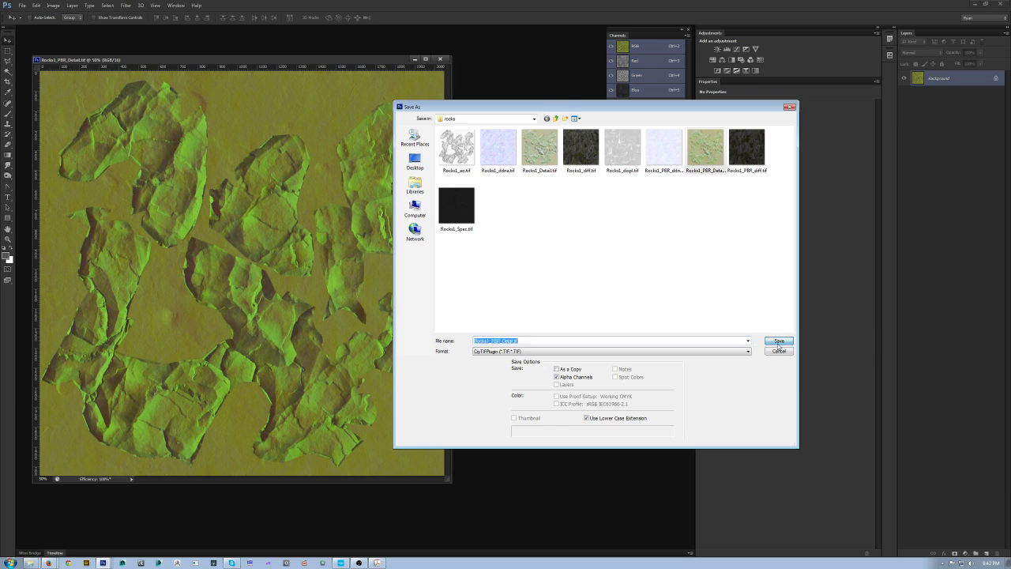
pyautogui.click(500, 209)
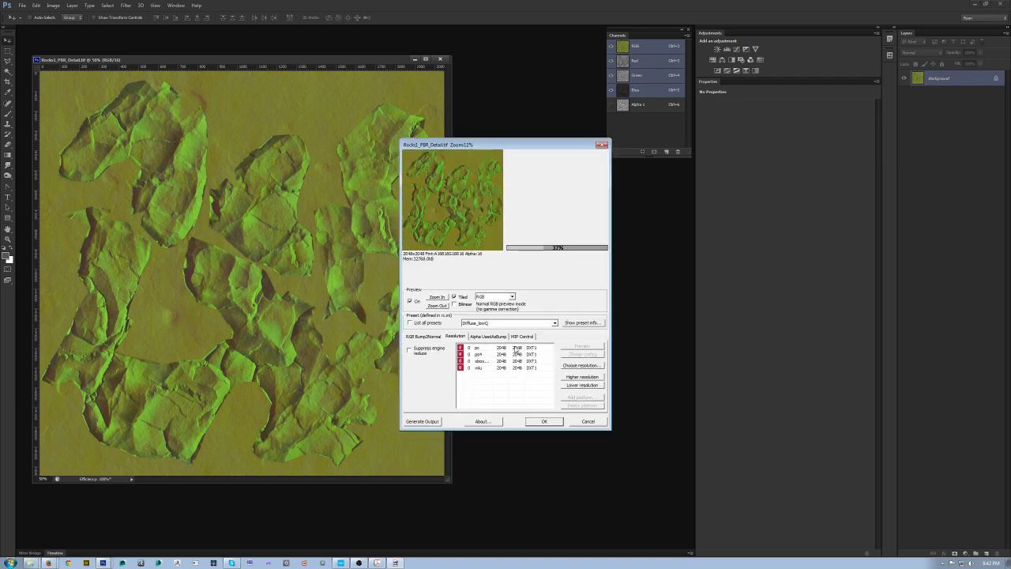
pyautogui.keyDown('shift'); pyautogui.click(518, 368); pyautogui.keyUp('shift')
pyautogui.click(588, 386)
pyautogui.click(589, 387)
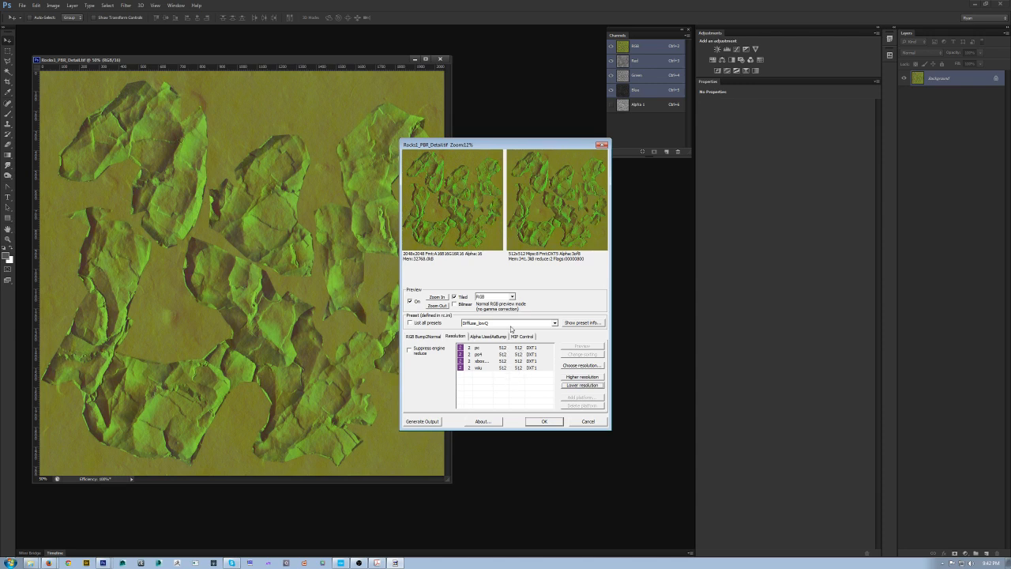
# Step: Set the export preset to MergedDetailMap_HighQ and confirm the export
pyautogui.moveTo(452, 145); pyautogui.dragTo(433, 152)
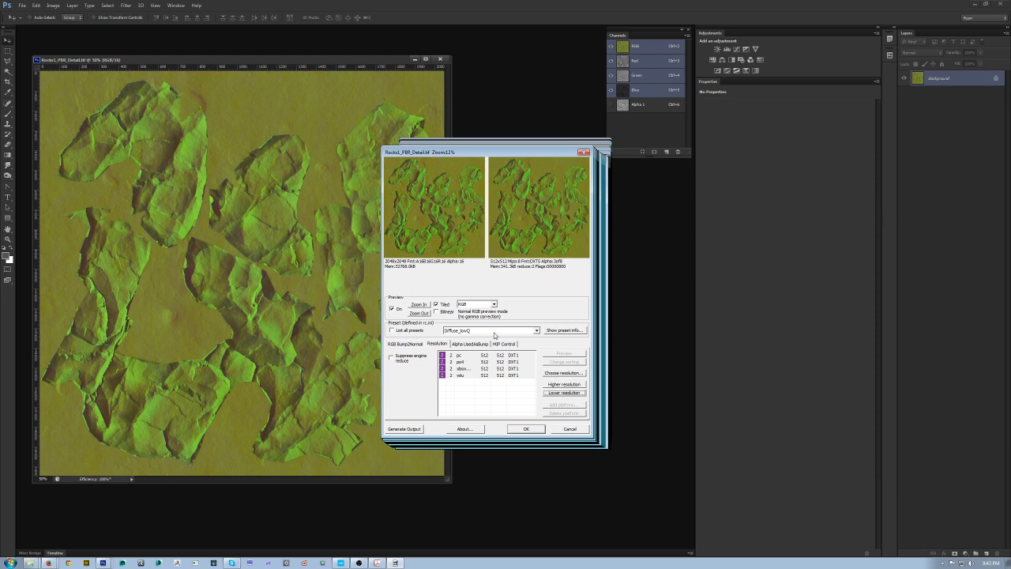
pyautogui.click(493, 331)
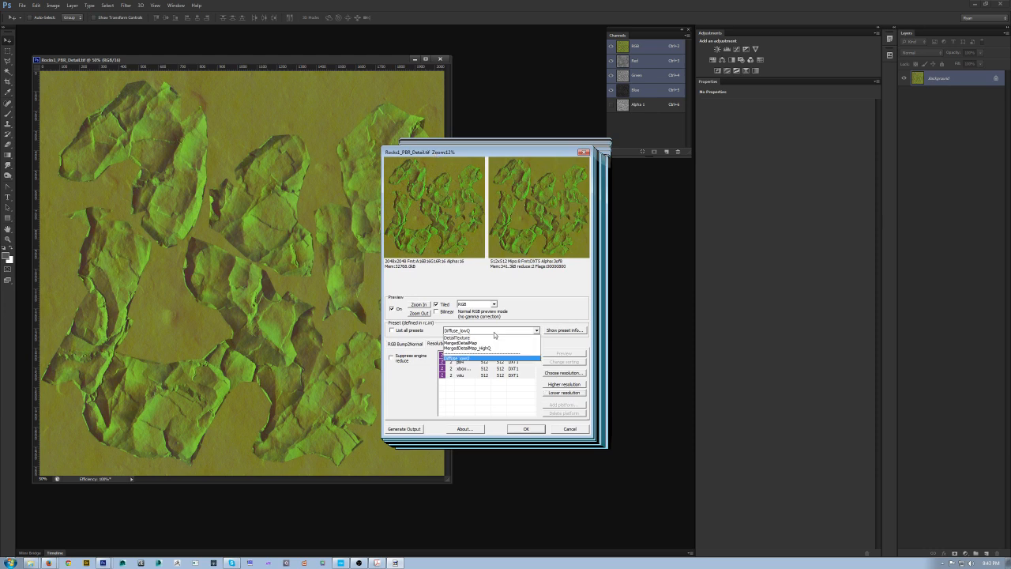
pyautogui.click(494, 331)
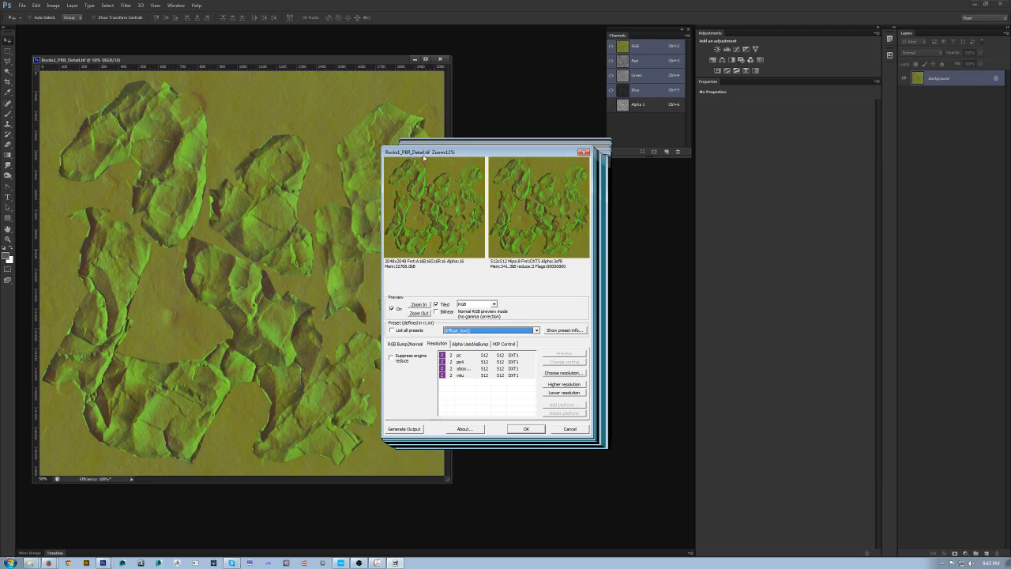
pyautogui.click(485, 331)
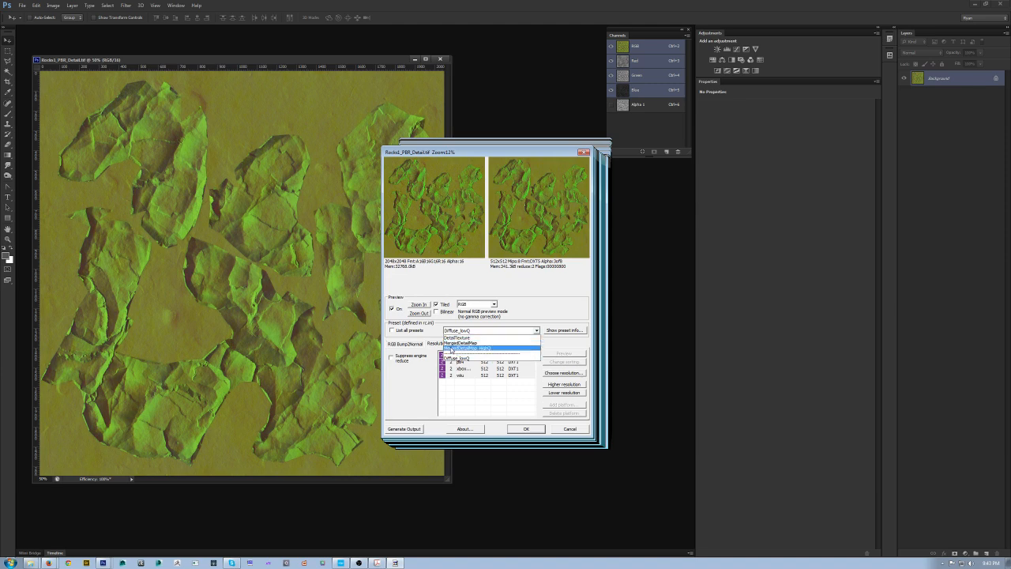
pyautogui.click(451, 348)
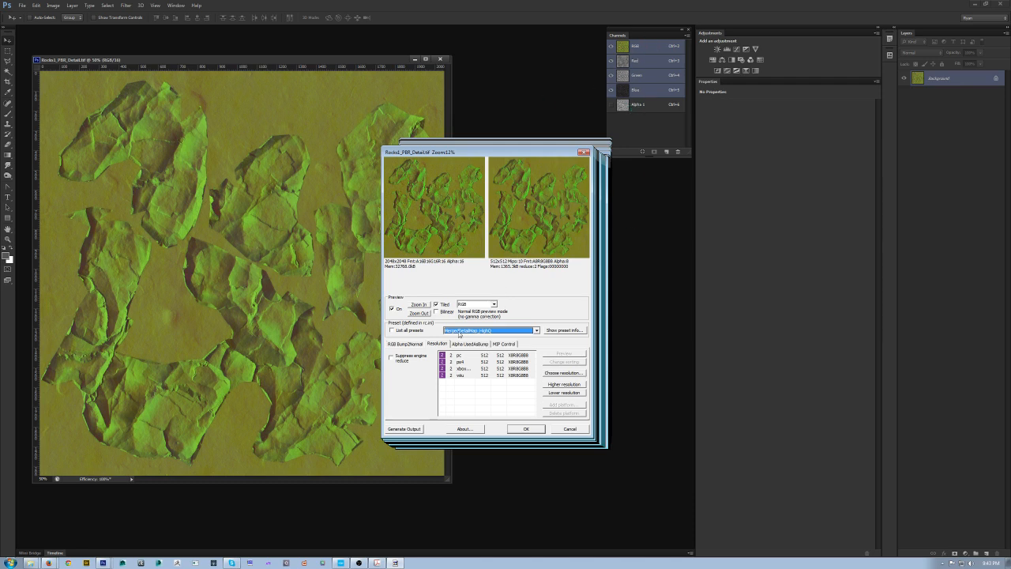
pyautogui.click(515, 429)
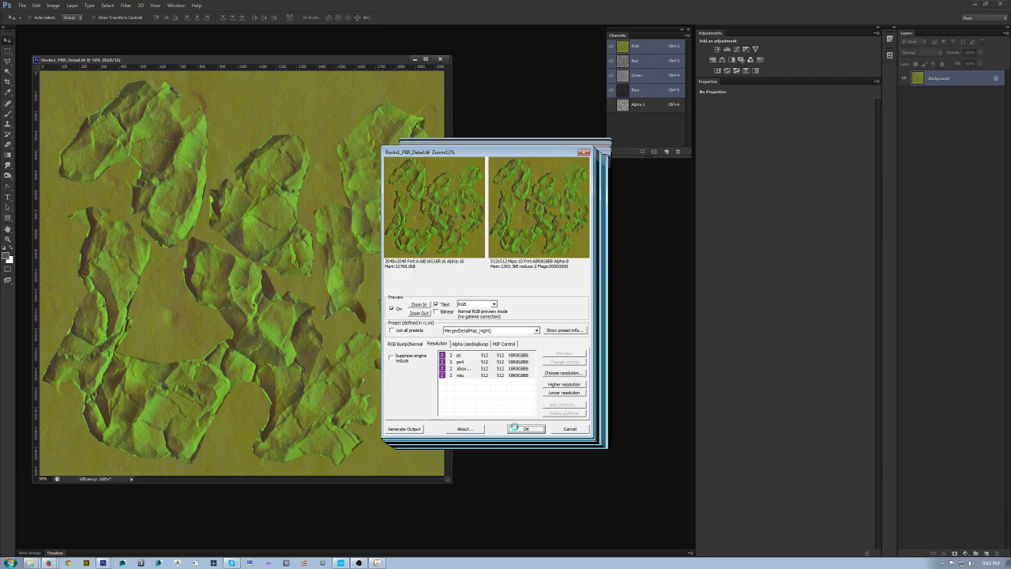
# Step: Switch to the CryEngine Sandbox editor
pyautogui.click(341, 563)
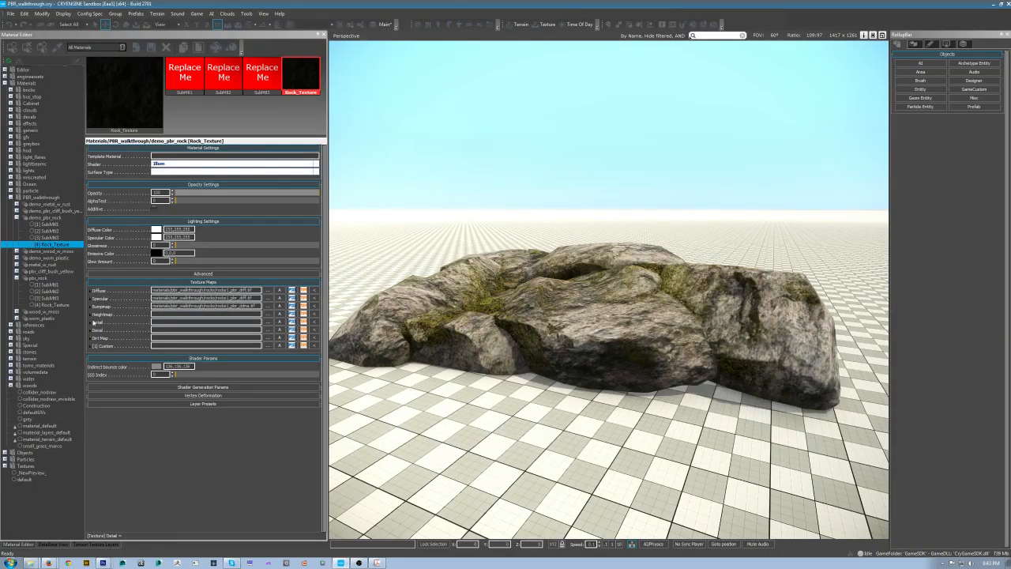
# Step: Assign Rocks1_PBR_Detail.tif as the Detail texture map of the Rock_Texture material
pyautogui.click(268, 323)
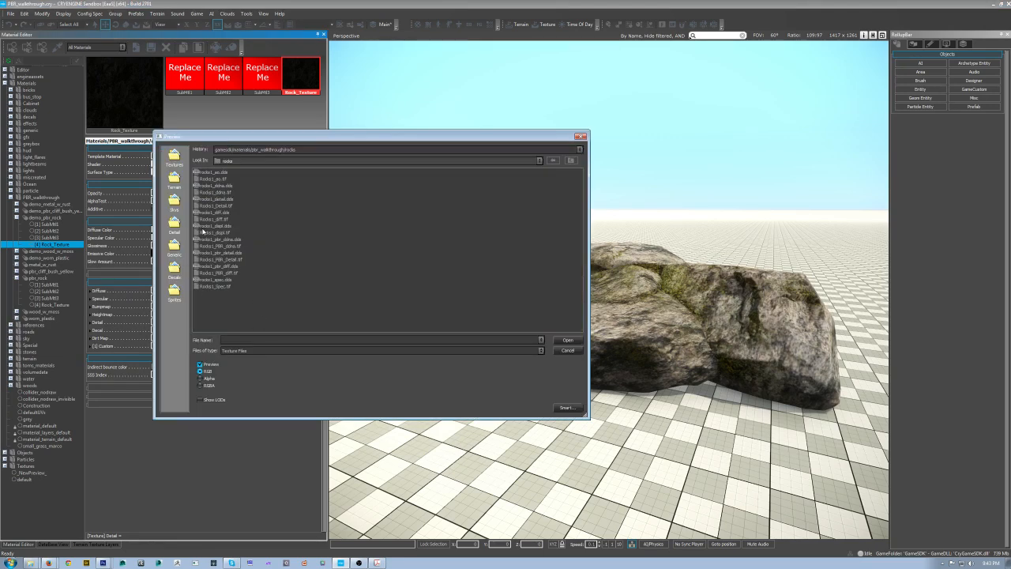
pyautogui.click(207, 260)
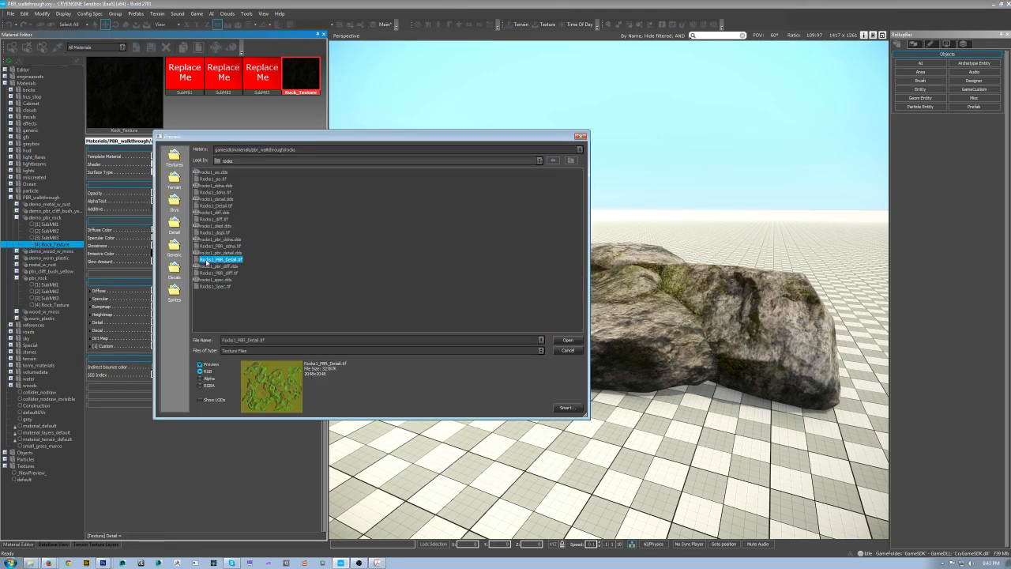
pyautogui.click(582, 340)
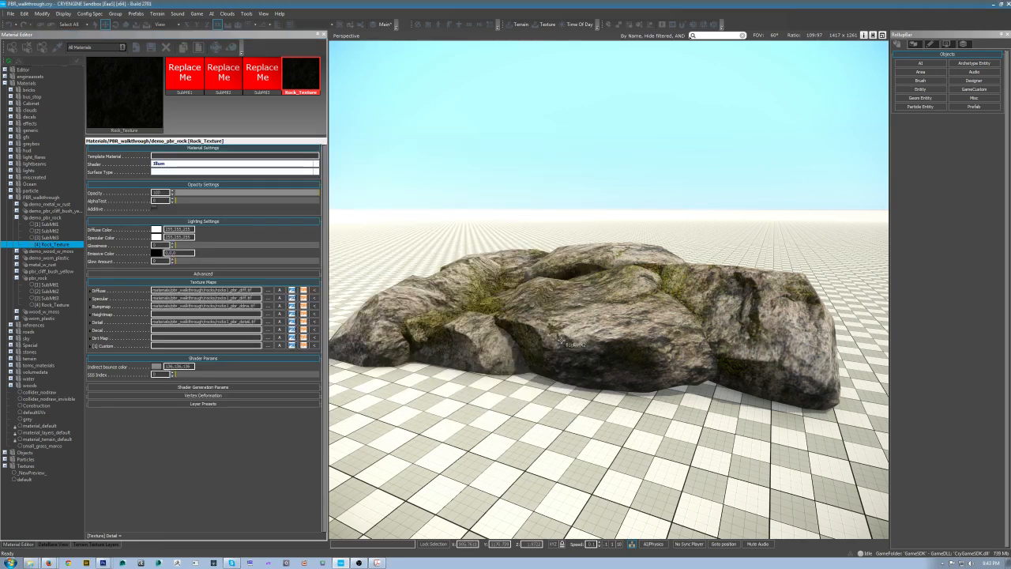
# Step: Enable Detail mapping in the material's shader generation parameters
pyautogui.click(202, 389)
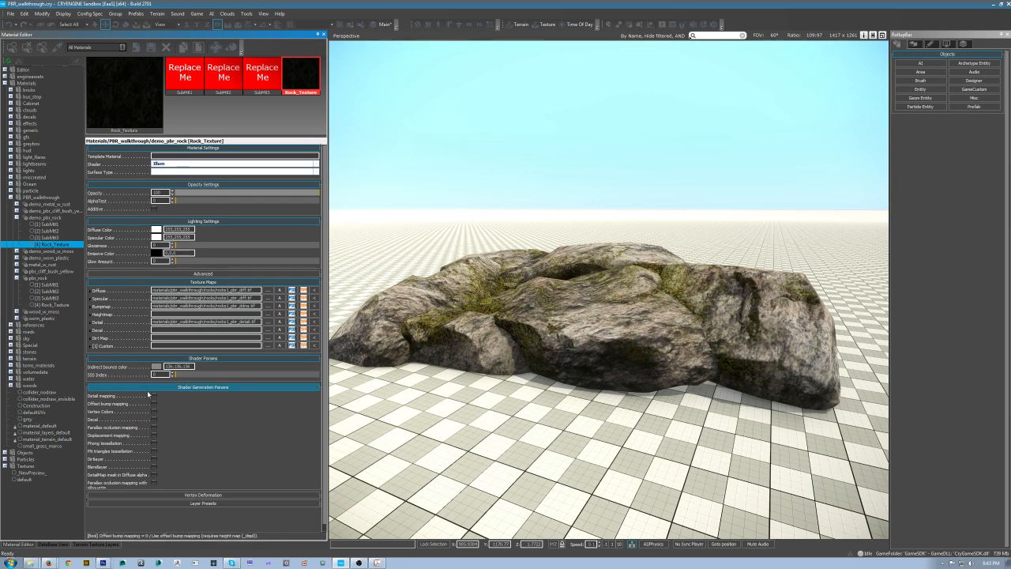
pyautogui.click(154, 396)
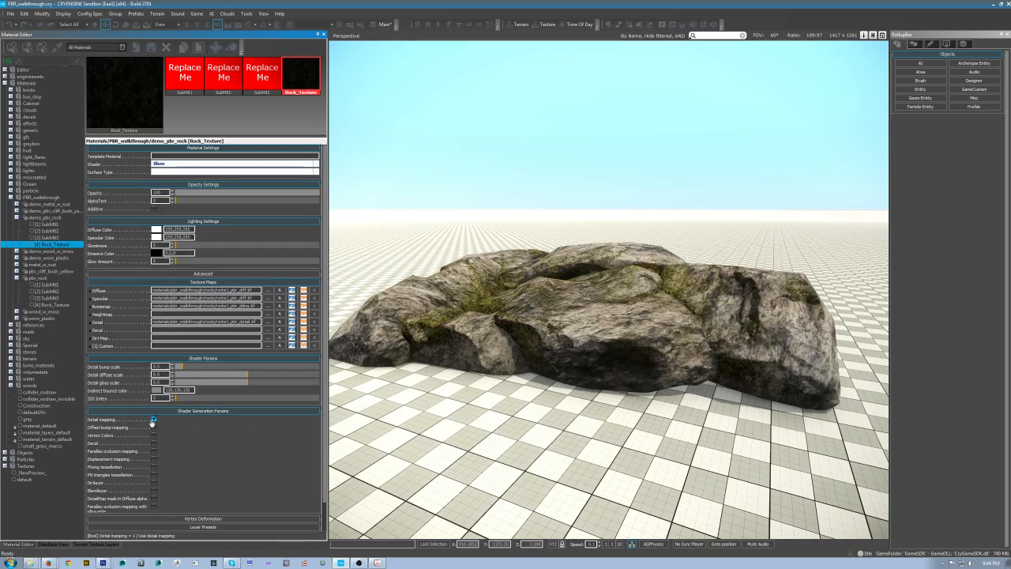
pyautogui.click(154, 419)
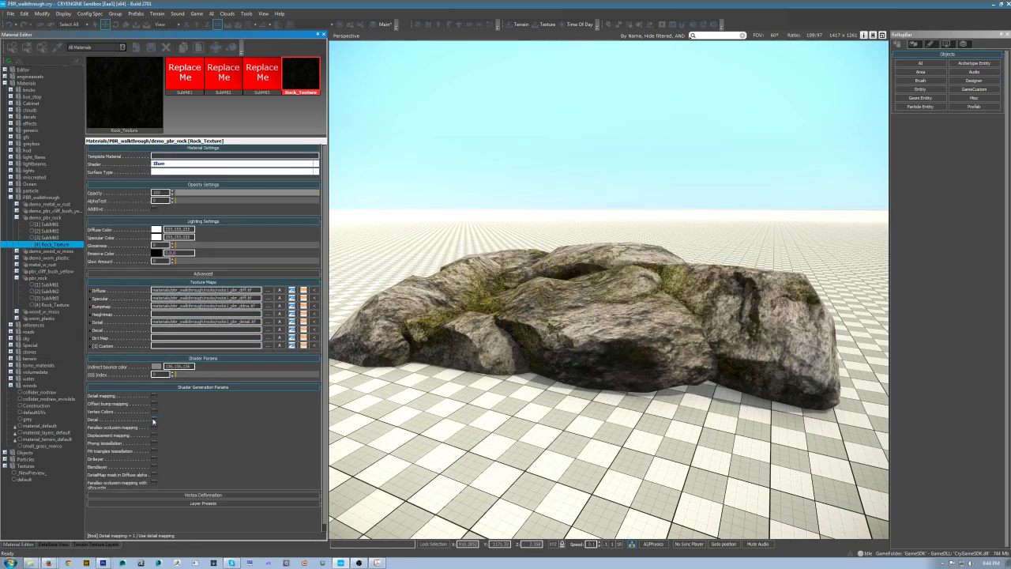
pyautogui.click(154, 396)
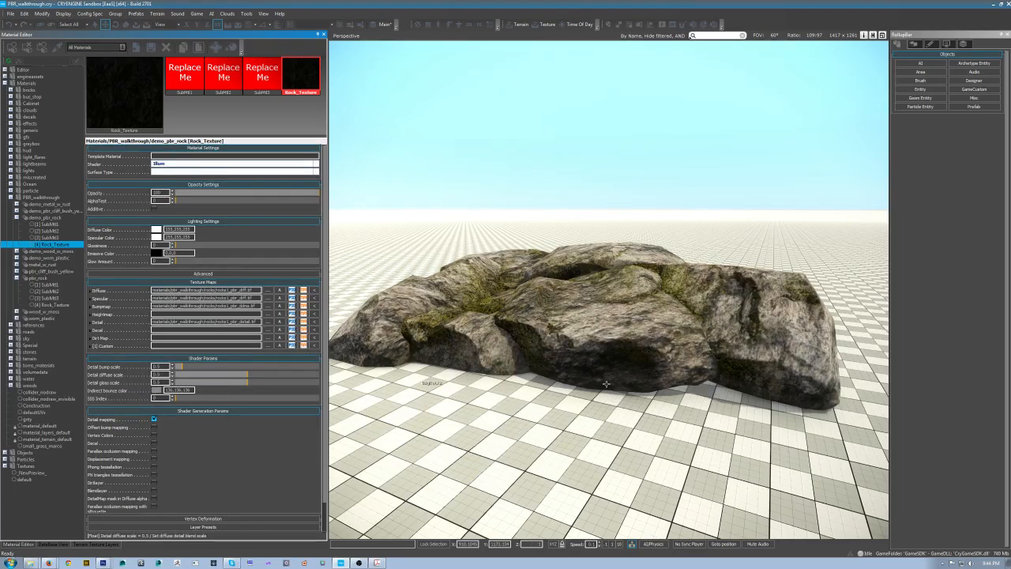
# Step: Tune the detail bump scale and detail diffuse scale sliders of the rock material
pyautogui.moveTo(594, 406); pyautogui.dragTo(553, 403, button='right')
pyautogui.press('a')
pyautogui.press('d')
pyautogui.moveTo(182, 367)
pyautogui.mouseDown()
pyautogui.moveTo(226, 368)
pyautogui.moveTo(175, 369)
pyautogui.moveTo(183, 376)
pyautogui.mouseUp()
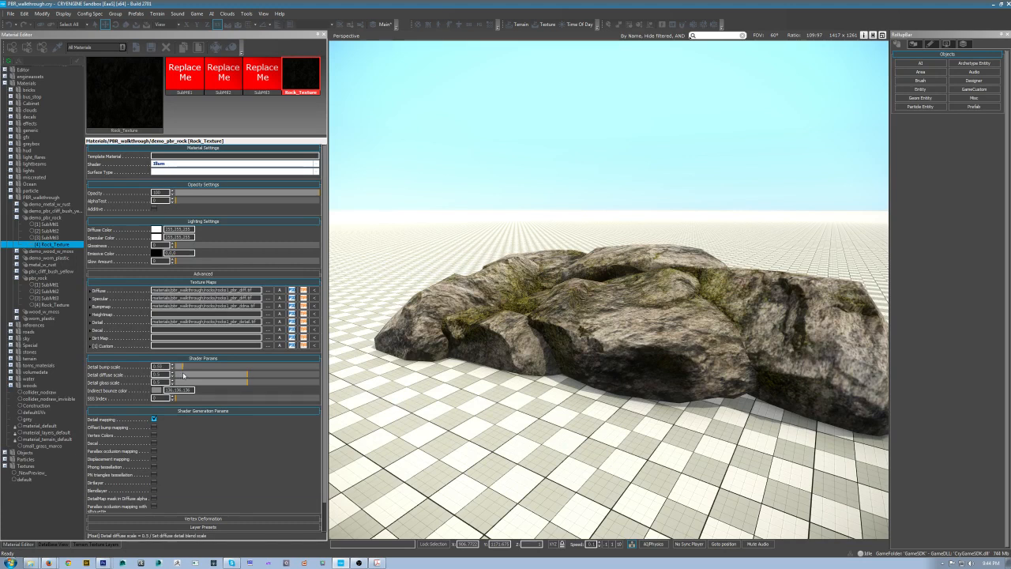
pyautogui.moveTo(245, 379)
pyautogui.mouseDown()
pyautogui.moveTo(180, 377)
pyautogui.moveTo(348, 385)
pyautogui.moveTo(174, 387)
pyautogui.mouseUp()
pyautogui.moveTo(356, 387)
pyautogui.mouseDown()
pyautogui.moveTo(427, 393)
pyautogui.moveTo(432, 382)
pyautogui.mouseUp()
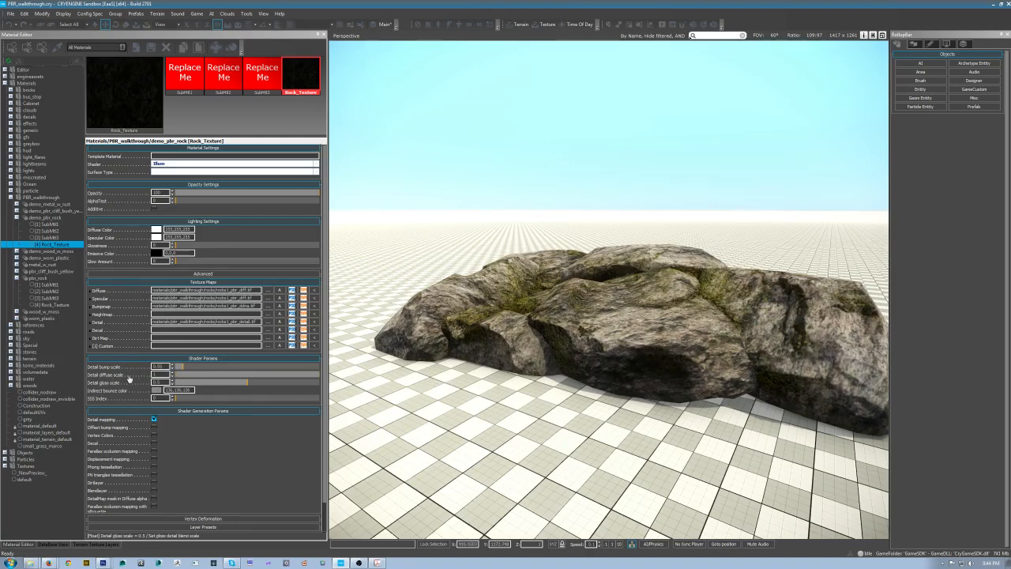
# Step: Increase the detail diffuse scale while examining the rock surface close up
pyautogui.moveTo(626, 334); pyautogui.dragTo(641, 373, button='right')
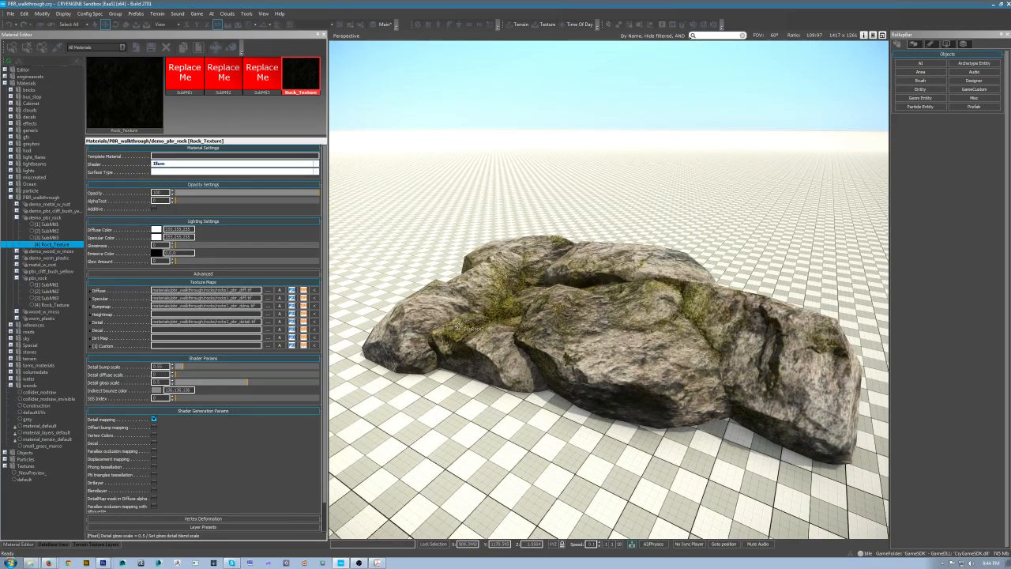
pyautogui.press('w')
pyautogui.moveTo(479, 308); pyautogui.dragTo(462, 313, button='right')
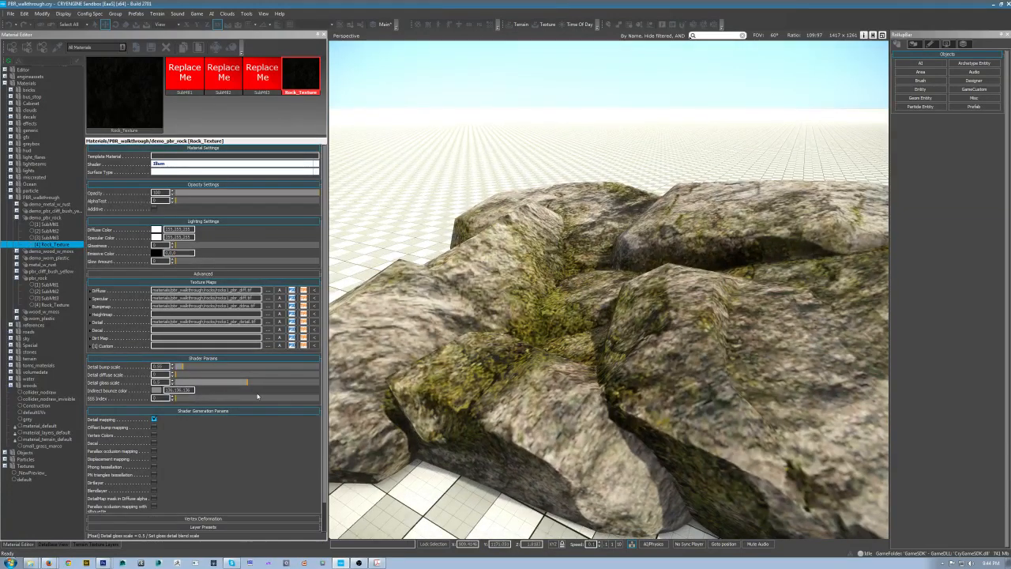
pyautogui.moveTo(176, 375); pyautogui.dragTo(481, 400)
pyautogui.moveTo(481, 400); pyautogui.dragTo(469, 368, button='right')
pyautogui.press('s')
pyautogui.press('w')
# Step: Adjust the rock material's detail gloss scale slider
pyautogui.moveTo(250, 384)
pyautogui.mouseDown()
pyautogui.moveTo(169, 384)
pyautogui.moveTo(357, 379)
pyautogui.moveTo(101, 389)
pyautogui.moveTo(374, 393)
pyautogui.moveTo(434, 371)
pyautogui.moveTo(303, 382)
pyautogui.moveTo(339, 379)
pyautogui.mouseUp()
pyautogui.moveTo(101, 310)
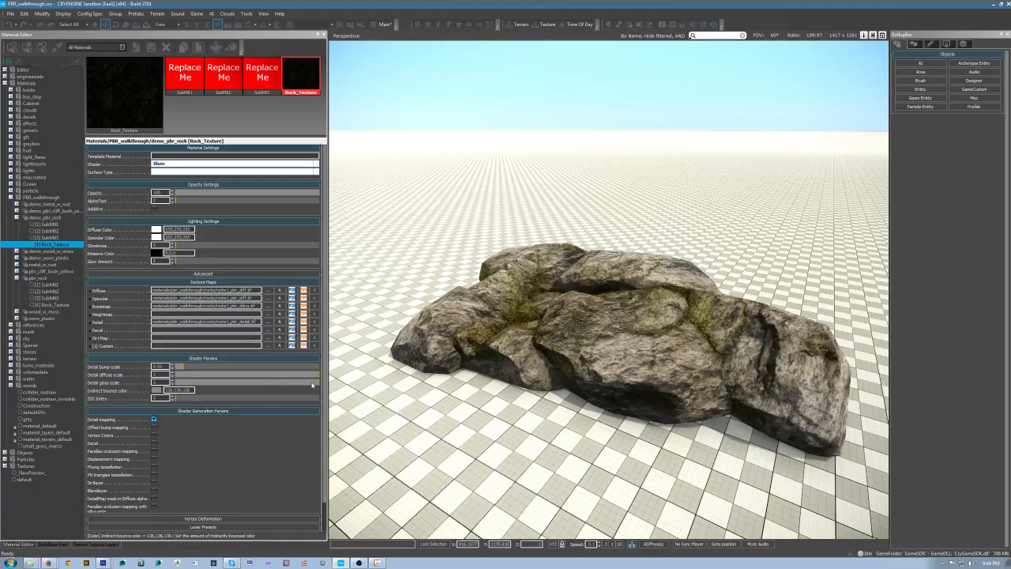
pyautogui.moveTo(192, 383); pyautogui.dragTo(247, 383)
pyautogui.moveTo(505, 434)
pyautogui.mouseDown(button='right')
pyautogui.moveTo(379, 443)
pyautogui.moveTo(506, 447)
pyautogui.moveTo(486, 418)
pyautogui.moveTo(510, 432)
pyautogui.mouseUp(button='right')
pyautogui.press('w')
pyautogui.press('s')
pyautogui.press('s')
pyautogui.moveTo(510, 433); pyautogui.dragTo(510, 412, button='middle')
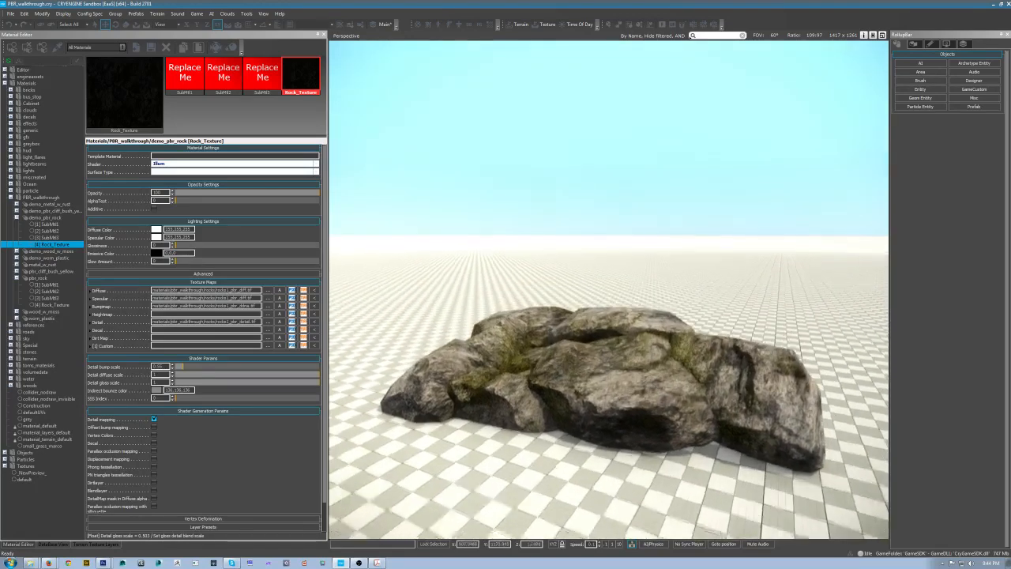
pyautogui.moveTo(509, 412); pyautogui.dragTo(509, 422, button='right')
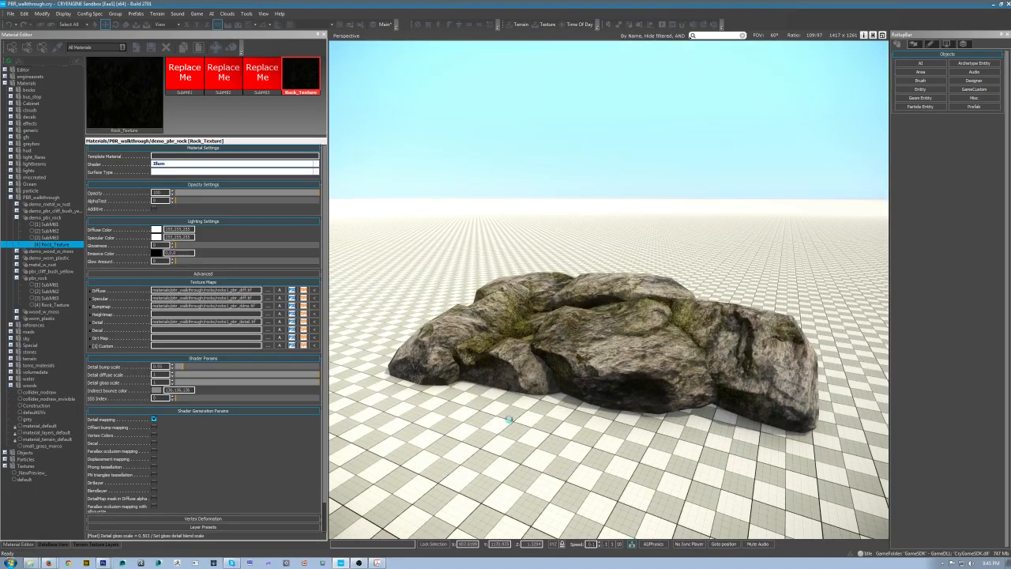